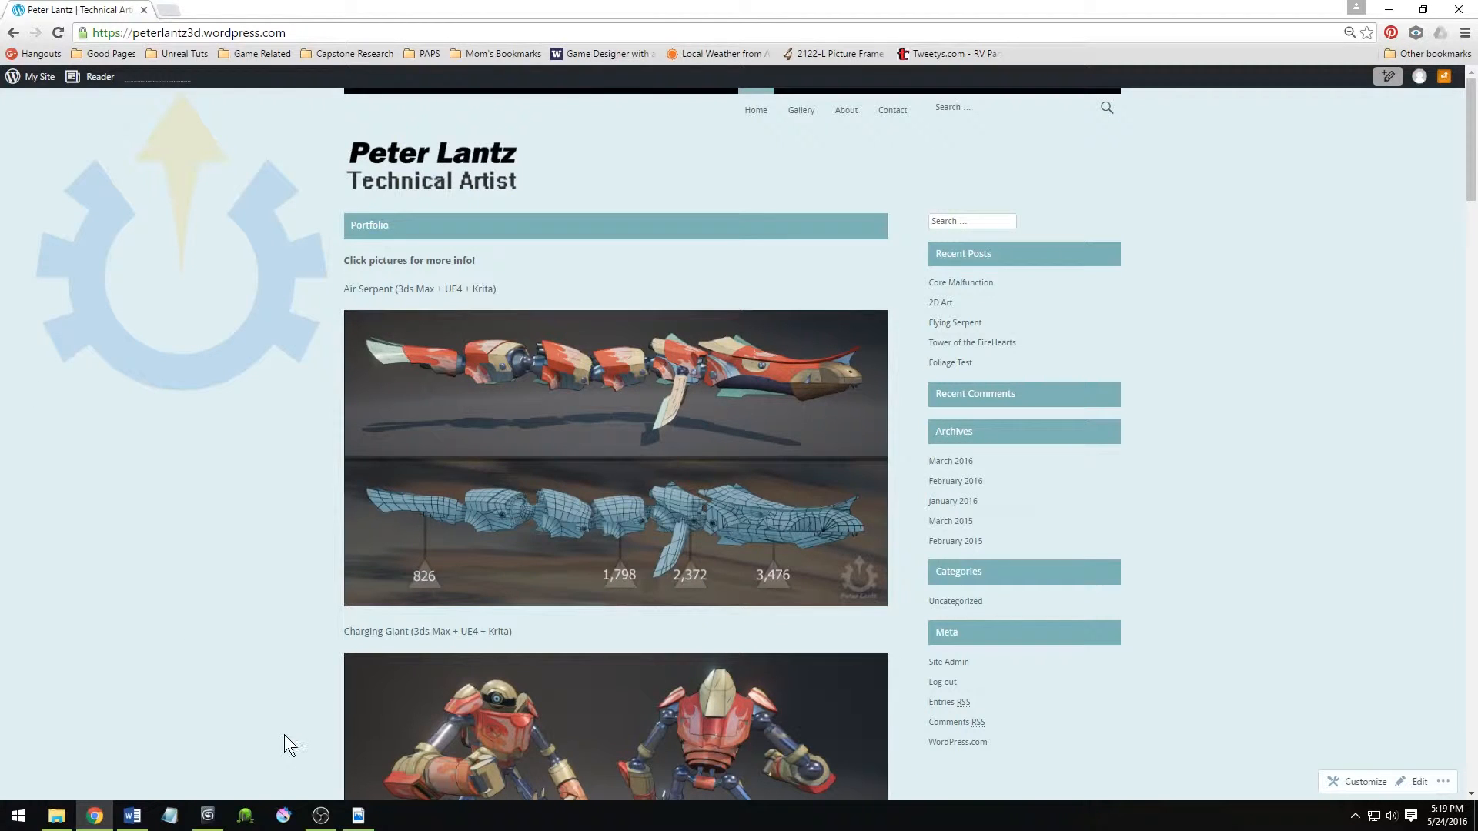
Examine the projects and artwork shown throughout the portfolio page.
scroll(247, 695, "down", 3)
scroll(247, 697, "up", 3)
left_click_drag(141, 39, 333, 43)
left_click(247, 365)
scroll(260, 445, "down", 4)
scroll(261, 446, "down", 20)
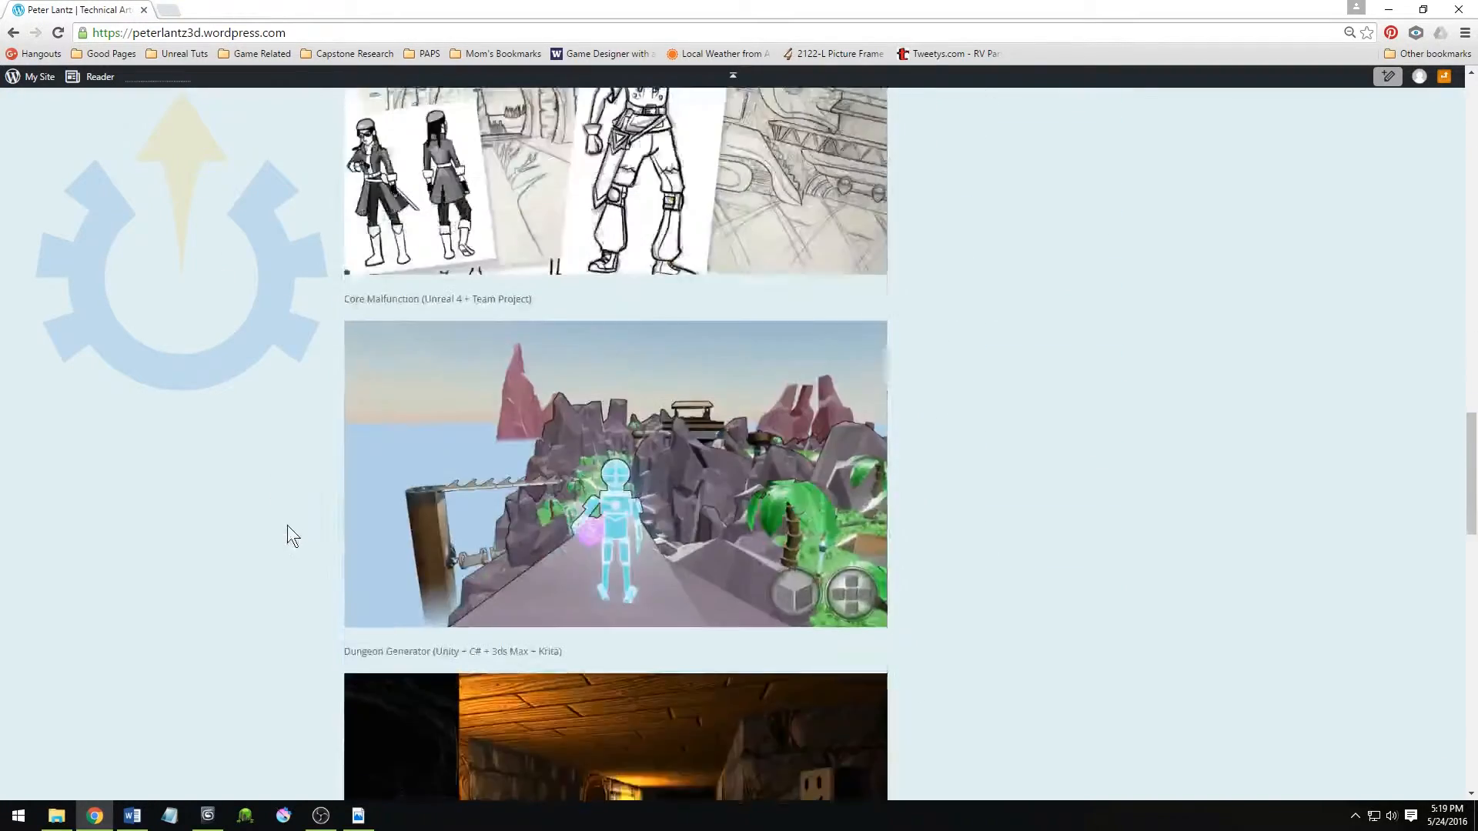
scroll(300, 539, "up", 6)
scroll(298, 519, "up", 20)
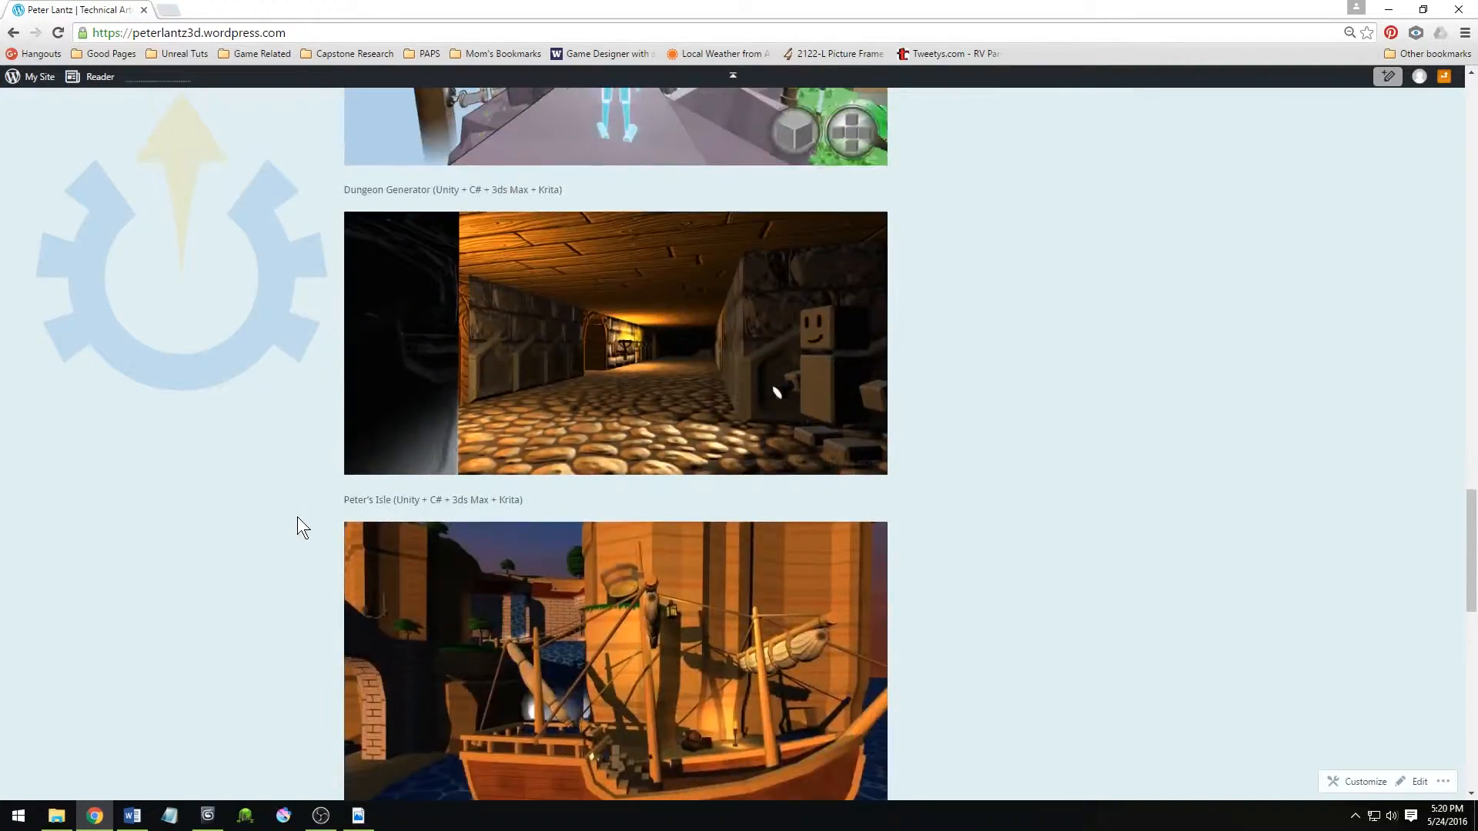
scroll(297, 519, "up", 15)
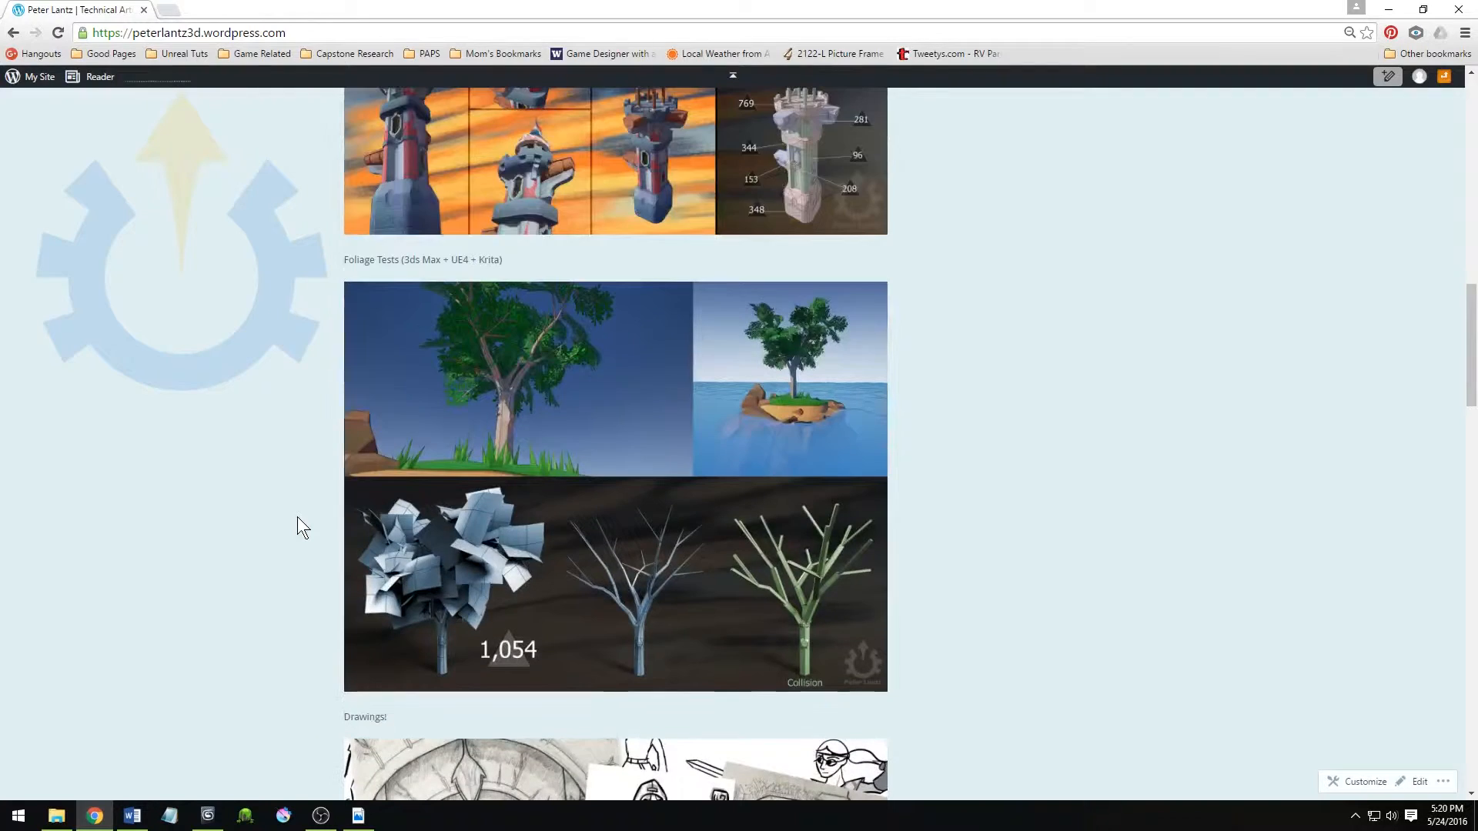
scroll(297, 516, "up", 6)
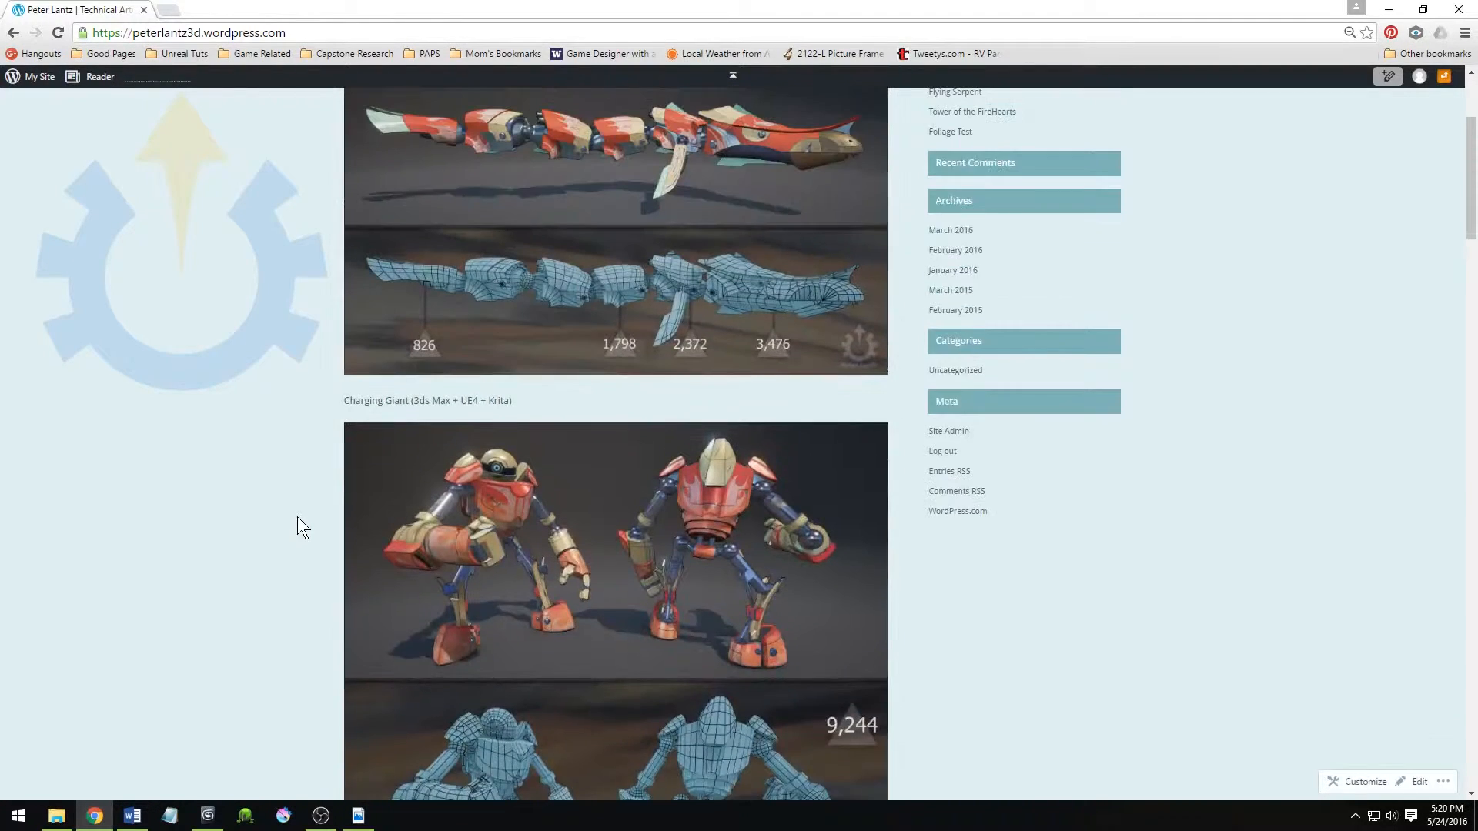
Switch to 3ds Max and create a box about 79 cm long, 69 cm wide and 20.5 cm high in the Perspective view.
left_click(205, 817)
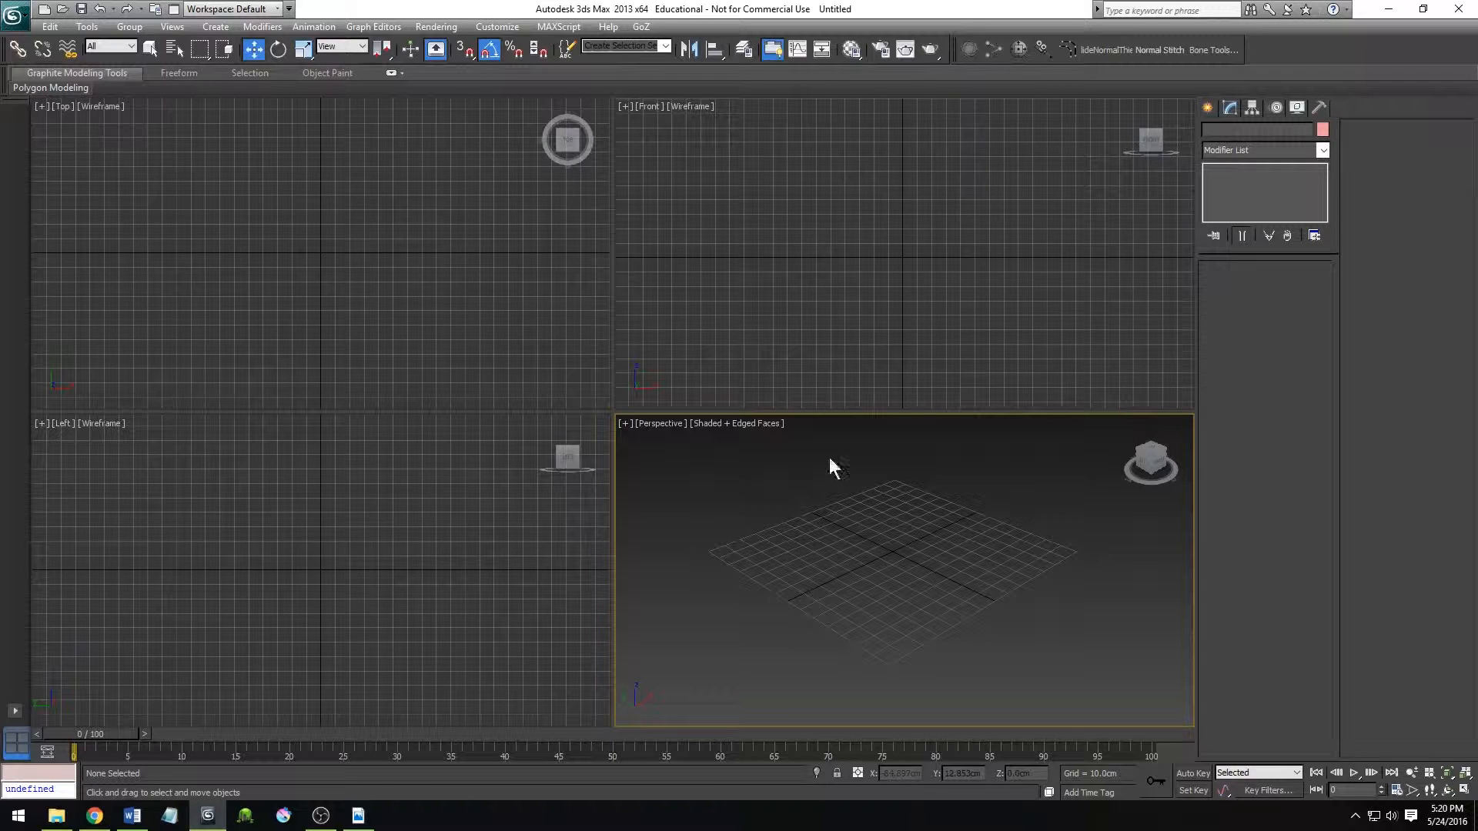
left_click(1207, 110)
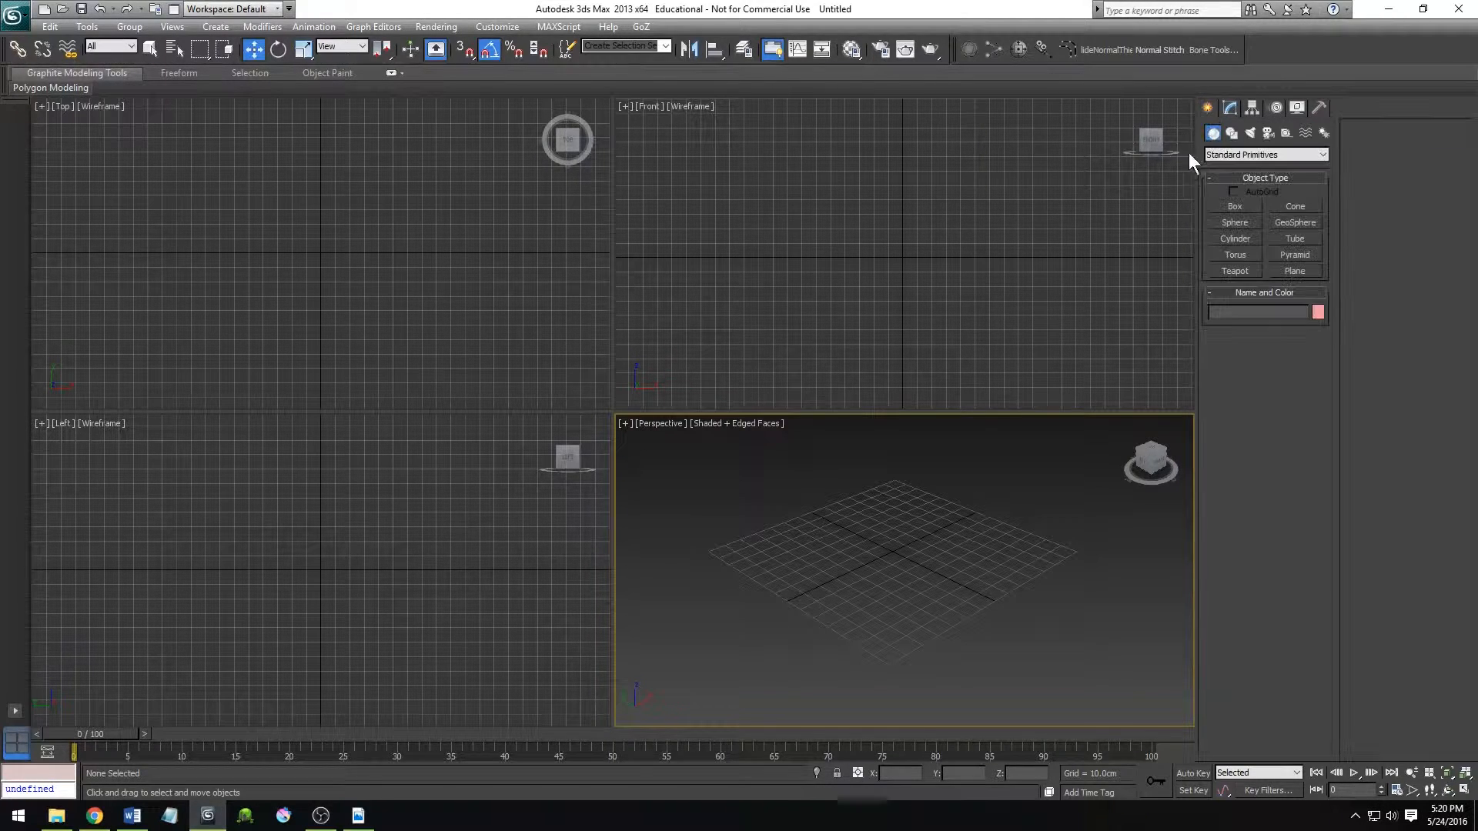
left_click(1236, 208)
middle_click_drag(1030, 563, 1004, 570)
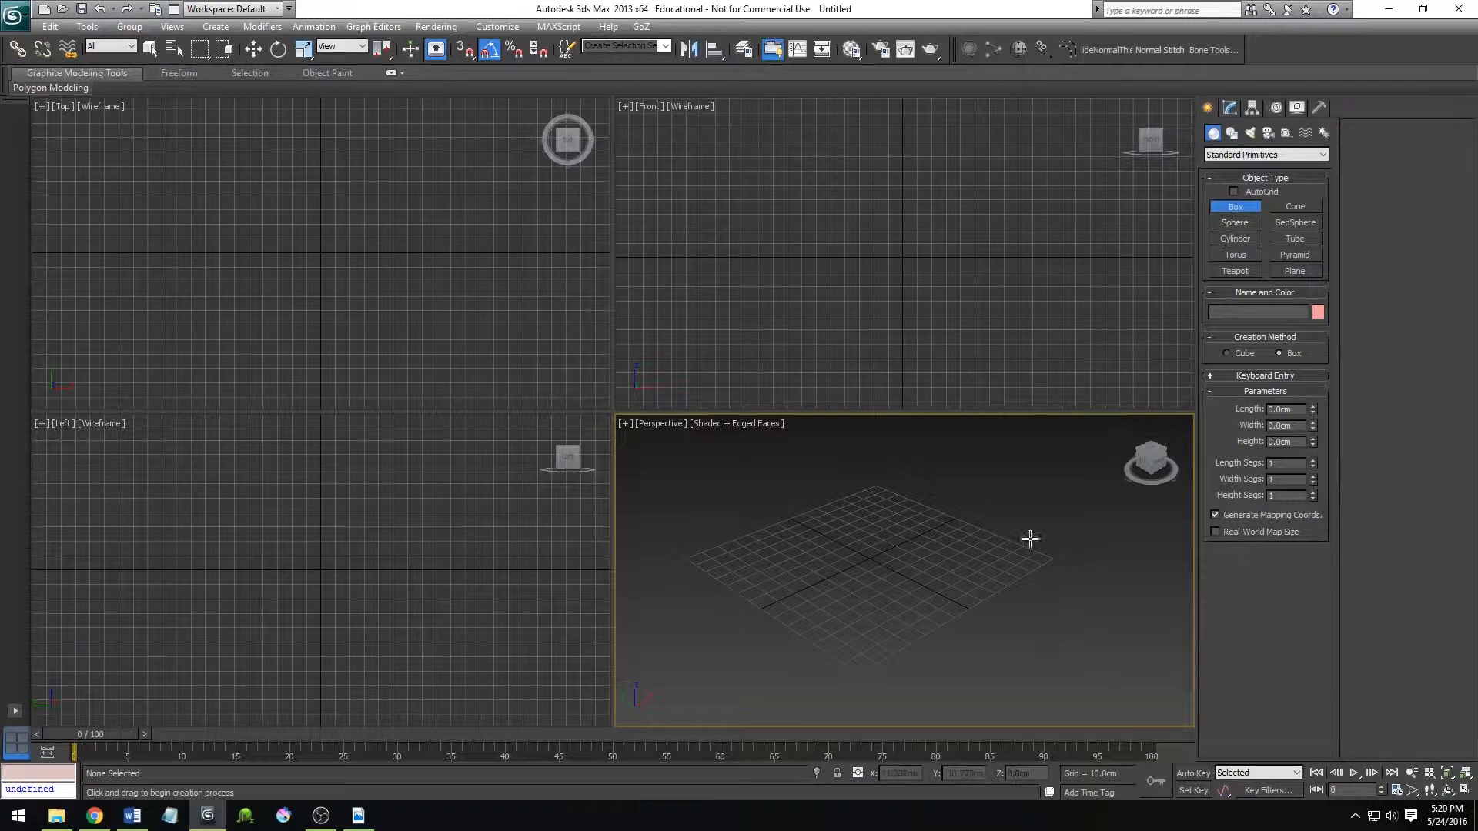
left_click_drag(821, 531, 1007, 535)
left_click(995, 502)
key("w")
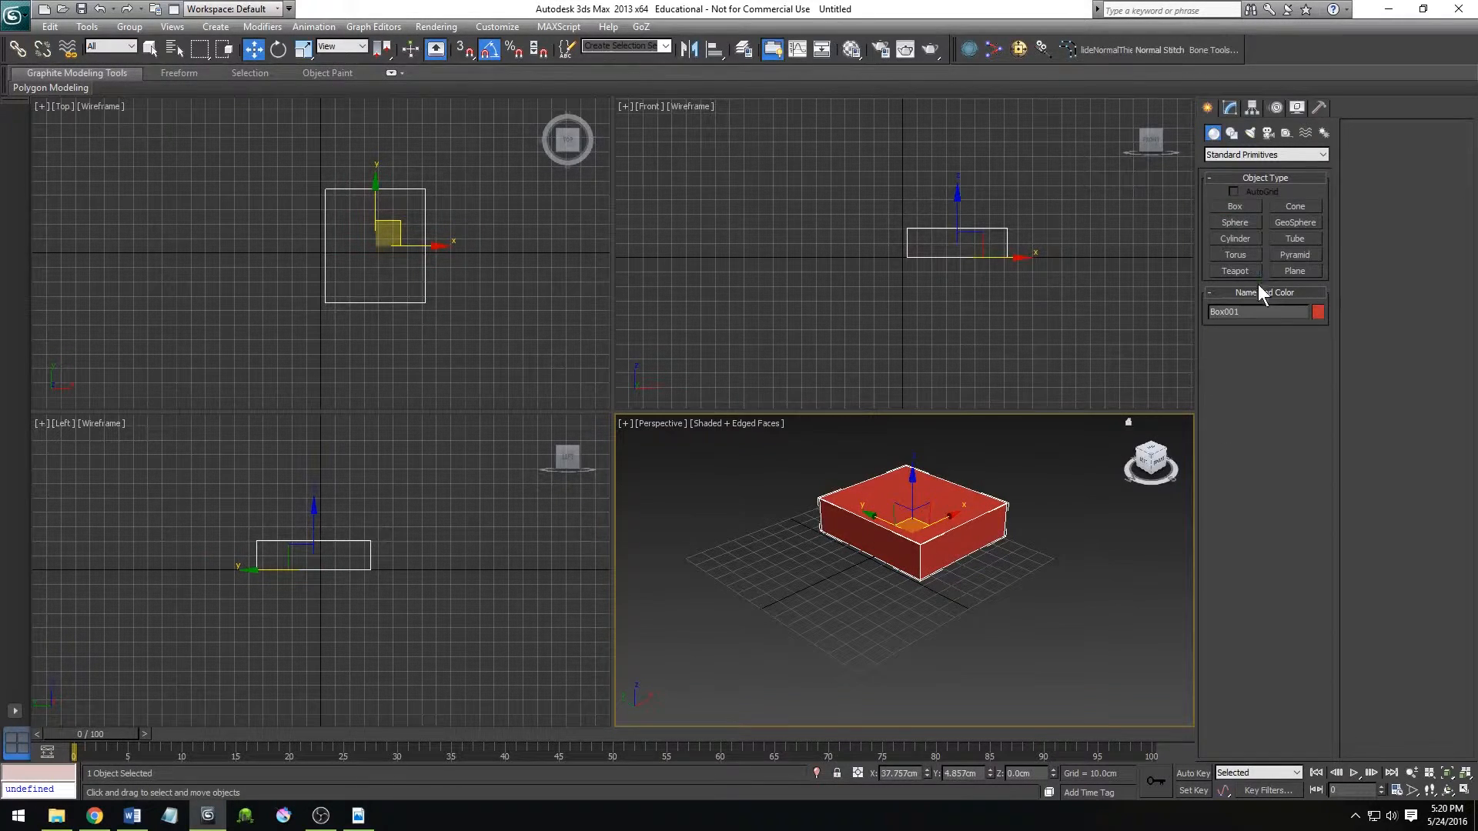
Create a teapot in front of the box and a tall eight-sided cylinder with a radius of about 58.5 cm.
left_click_drag(823, 649, 851, 616)
left_click(1236, 239)
left_click_drag(999, 616, 1003, 547)
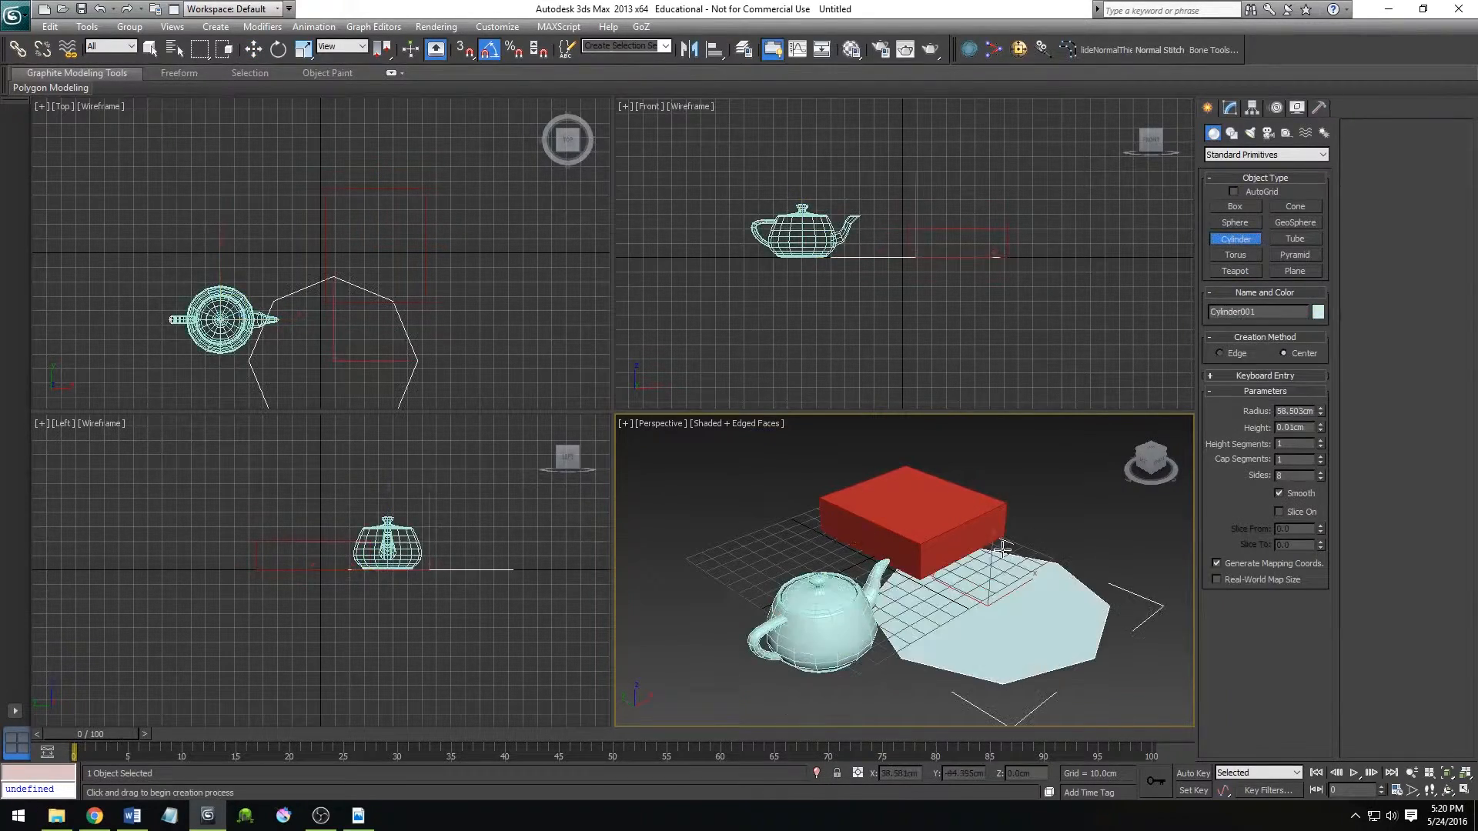
left_click(1139, 500)
key("w")
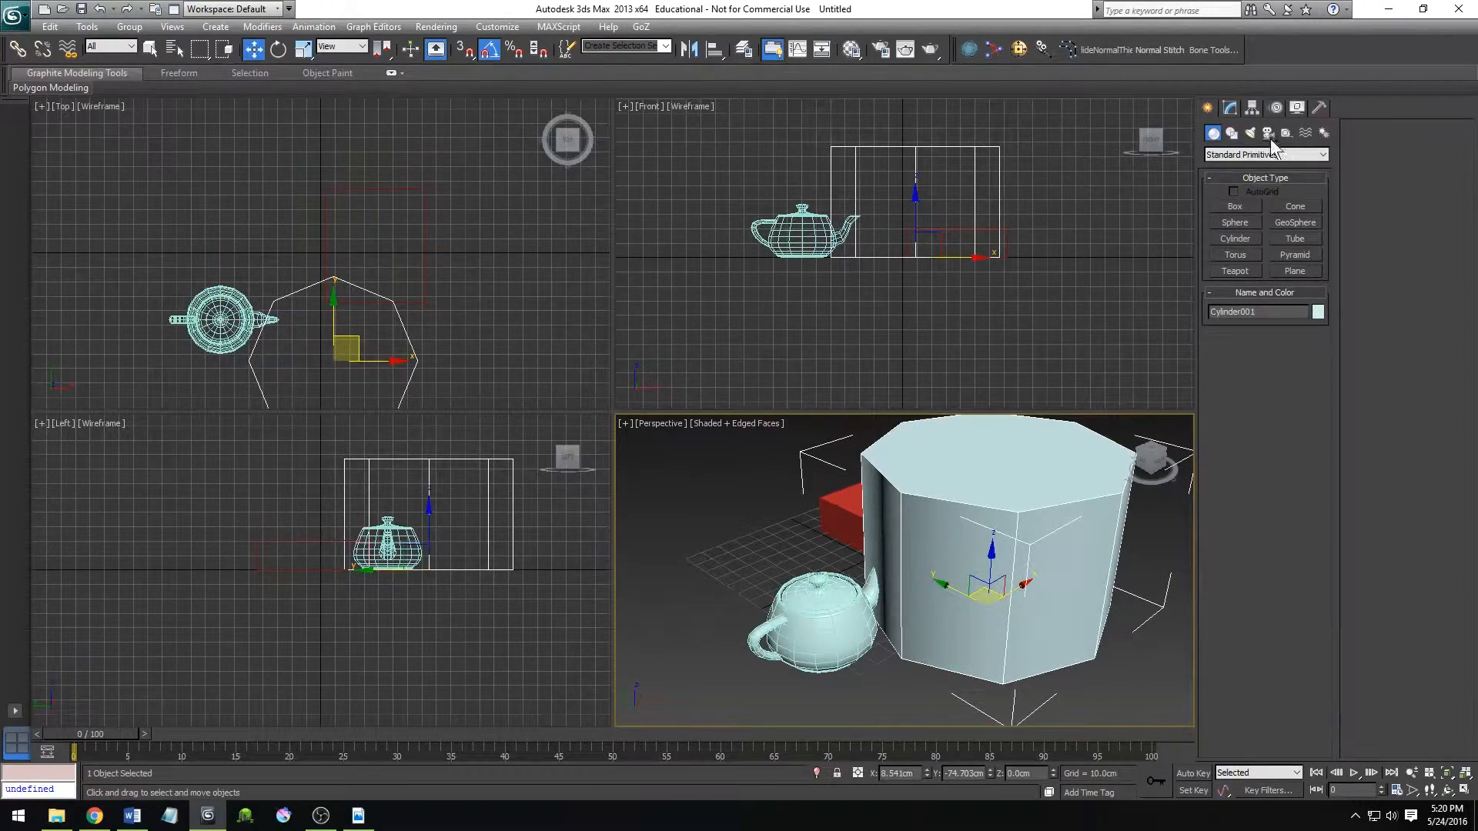
Increase the cylinder's height segments and apply a Twist modifier with an angle of about 84.5 around Z.
left_click(1229, 107)
left_click_drag(1322, 323, 1322, 281)
left_click(1267, 153)
type("tw")
key("Return")
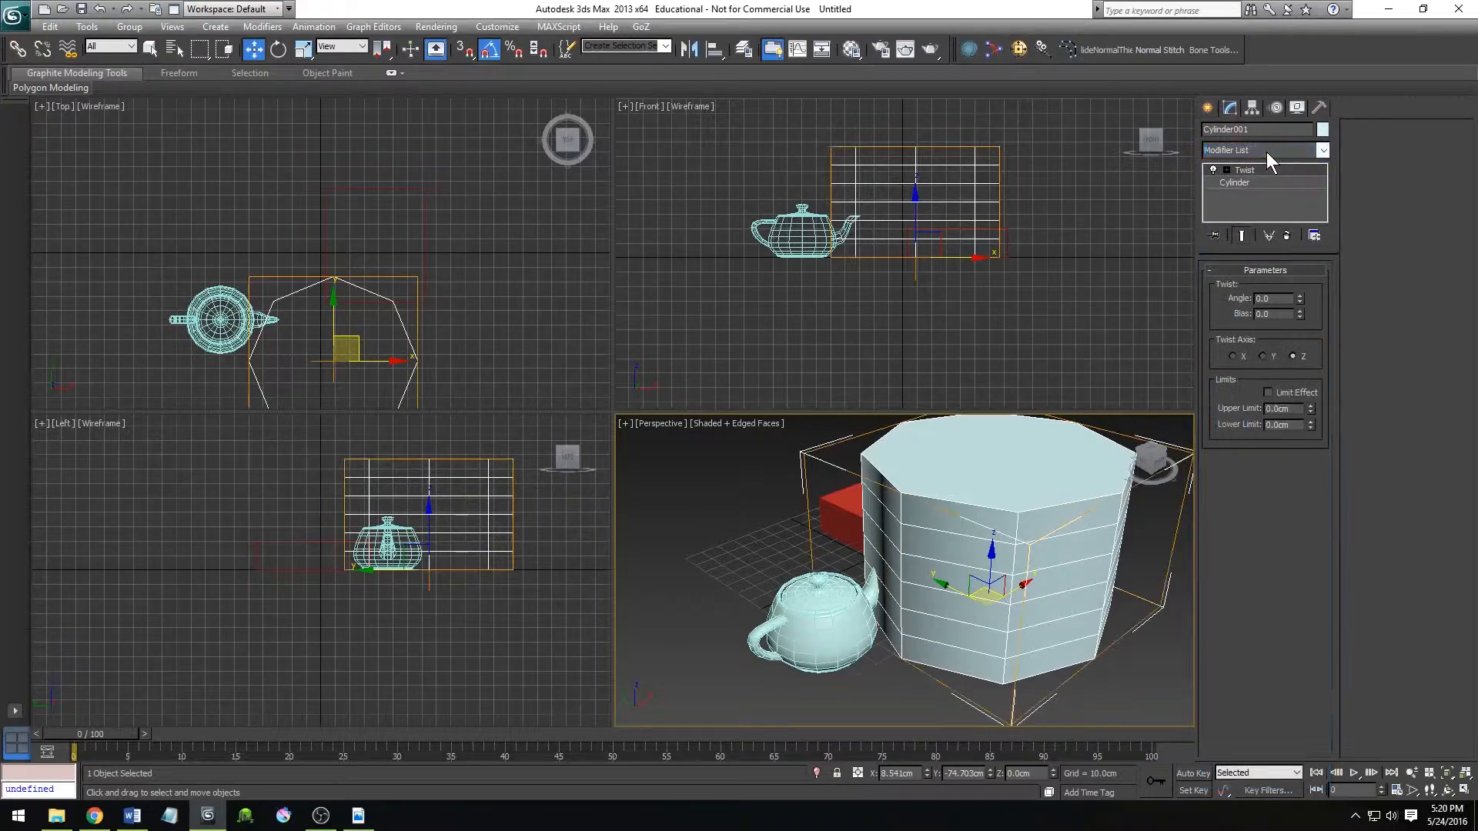
left_click_drag(1300, 300, 1165, 172)
Examine the twisted cylinder and the other objects from several angles and distances in the Perspective view.
scroll(989, 610, "down", 3)
scroll(988, 611, "down", 3)
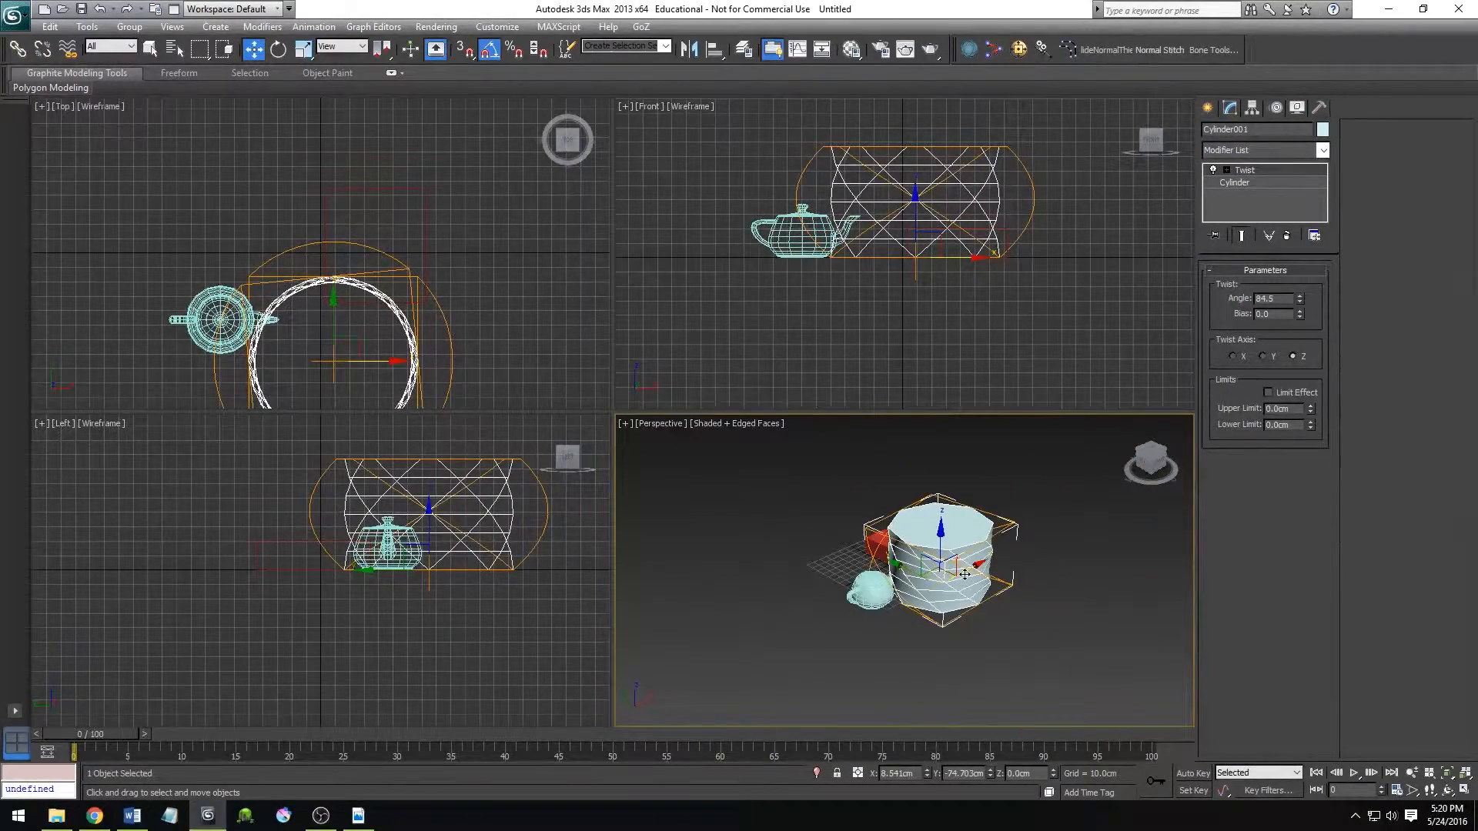
key("ctrl+r")
left_click_drag(903, 596, 972, 601)
key("w")
scroll(924, 639, "up", 4)
scroll(928, 632, "down", 4)
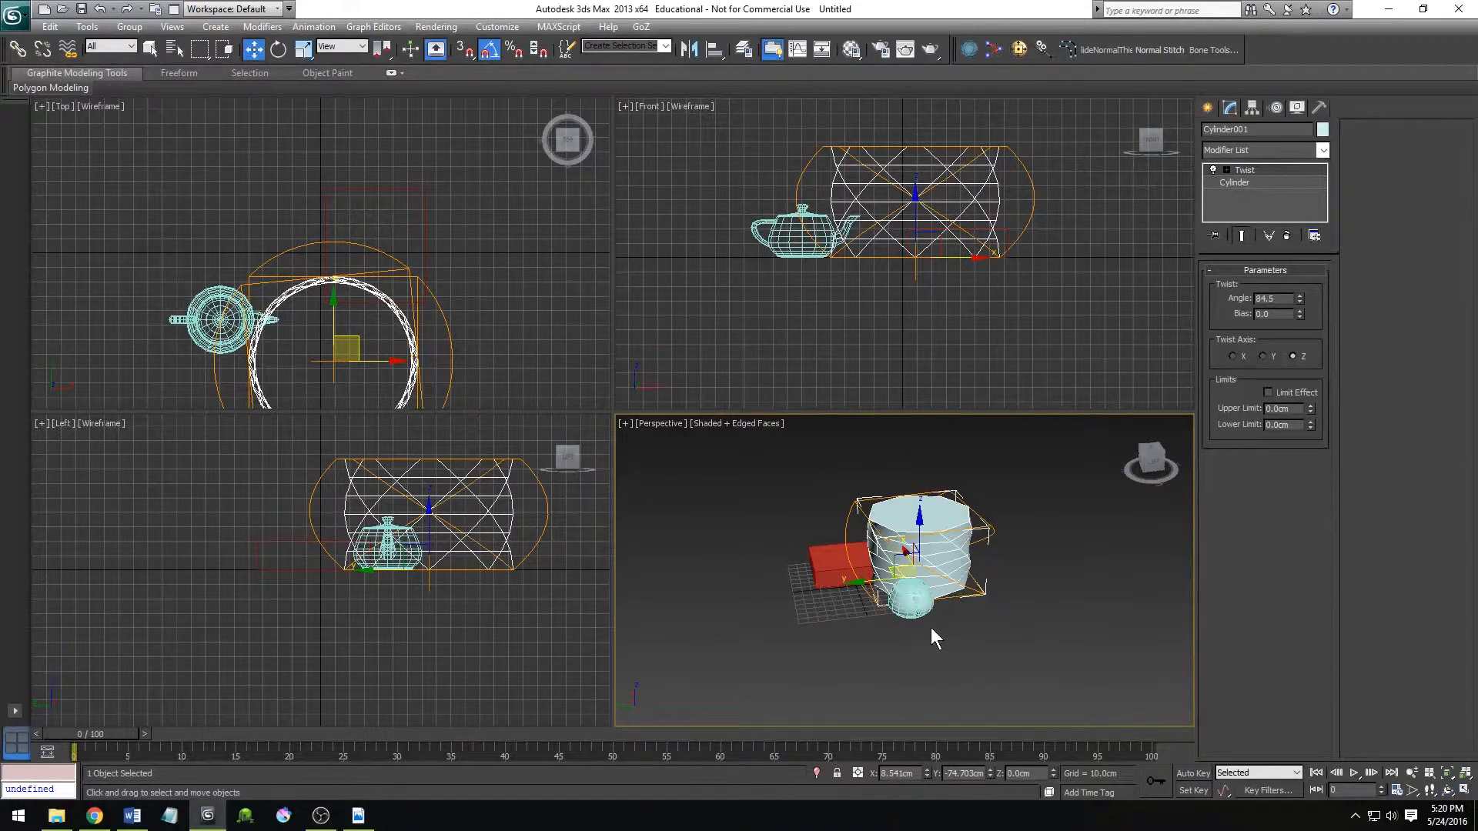
scroll(931, 627, "up", 2)
key("ctrl+r")
left_click_drag(916, 608, 839, 607)
key("w")
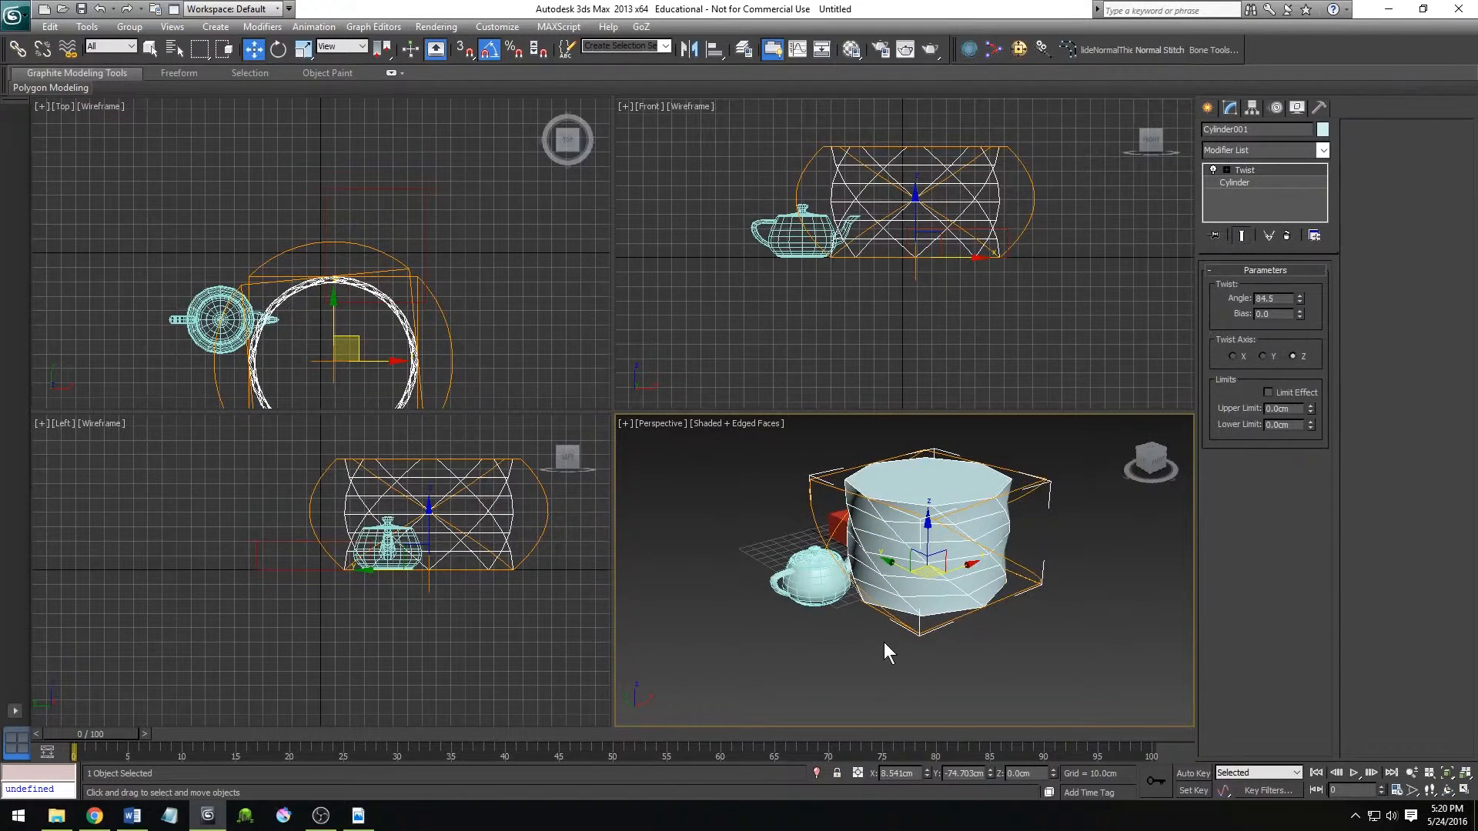
Delete the twisted cylinder and the teapot, keeping only the box.
key("Delete")
left_click(808, 593)
key("Delete")
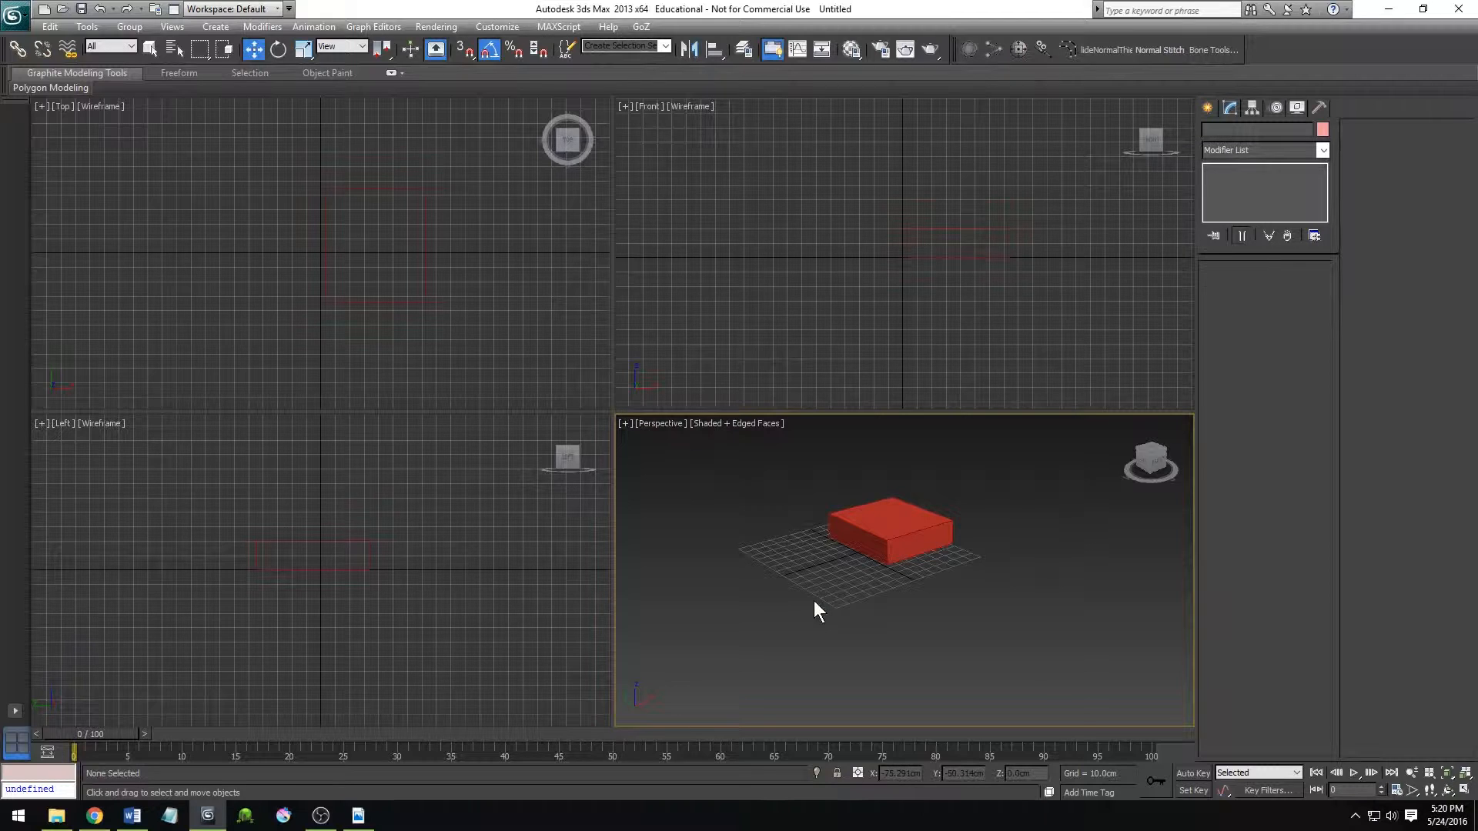
Move the red box along the X axis to about X 13.4 cm.
left_click(886, 524)
middle_click_drag(944, 630, 880, 630)
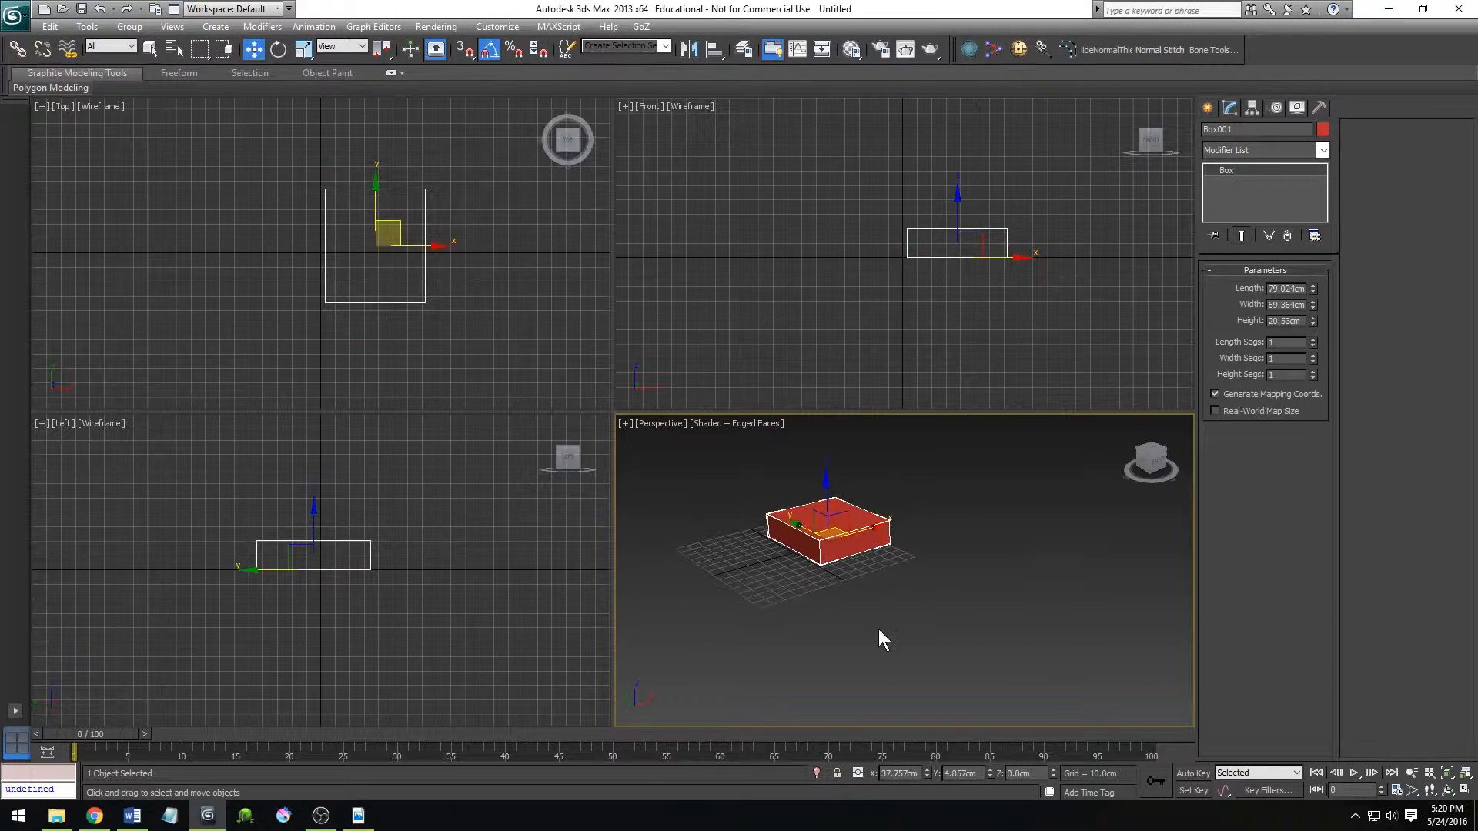
scroll(864, 613, "up", 3)
middle_click_drag(833, 567, 904, 633)
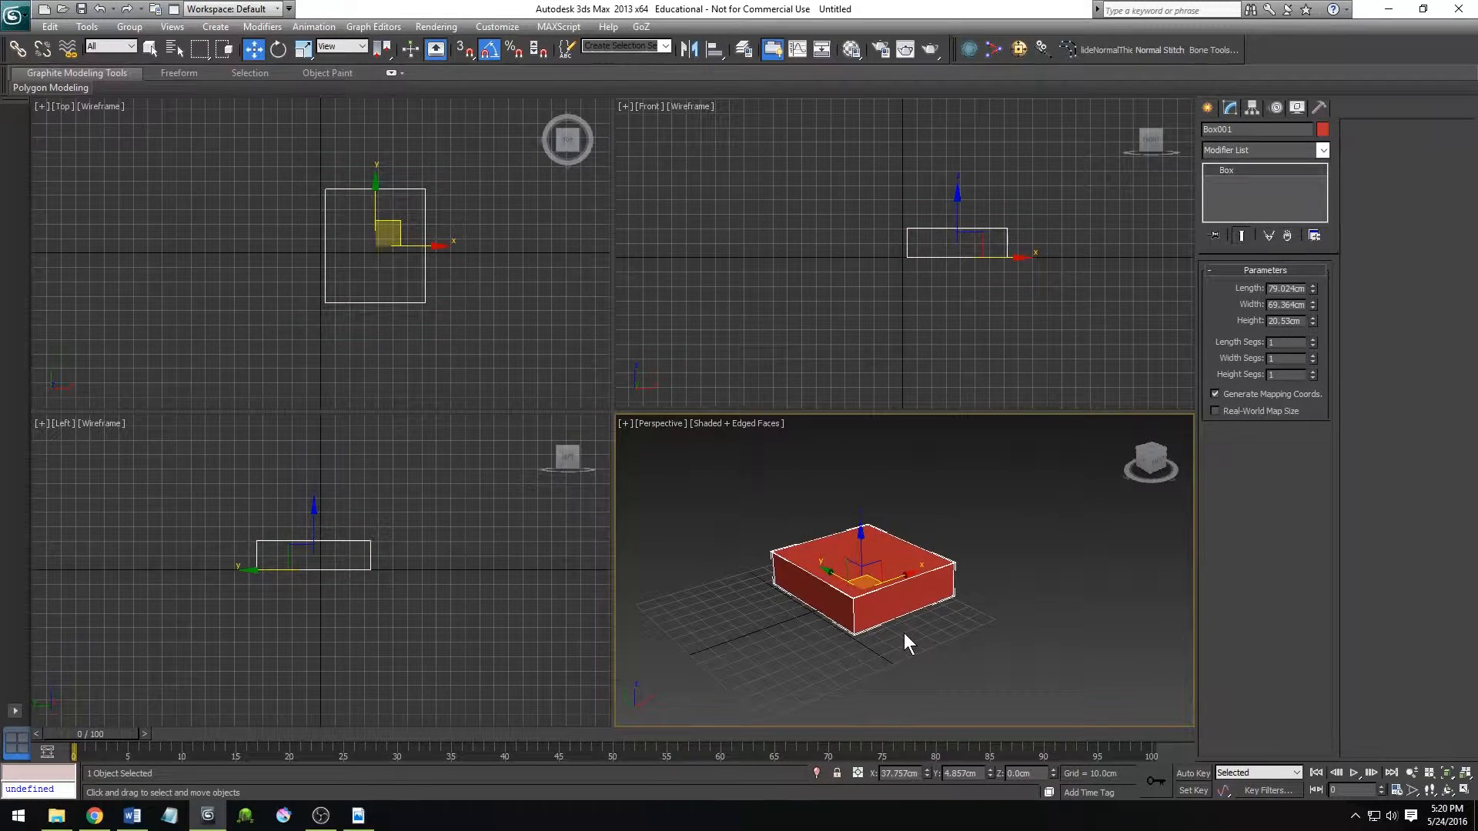
left_click_drag(901, 579, 868, 599)
Create a large teapot beside the red box in the Perspective view.
left_click(1206, 107)
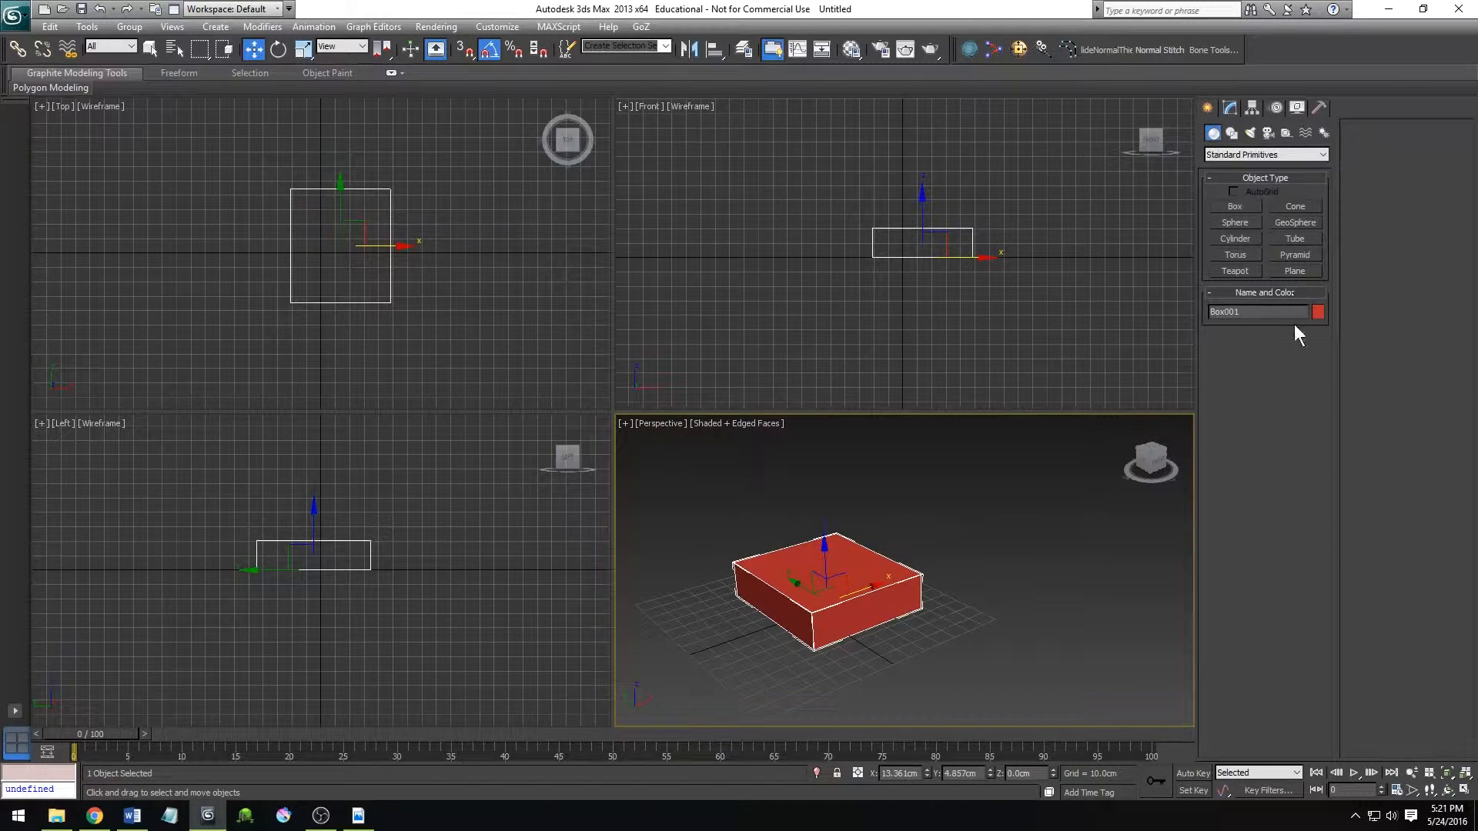
left_click(1235, 271)
left_click_drag(1033, 608, 1030, 623)
right_click(1030, 624)
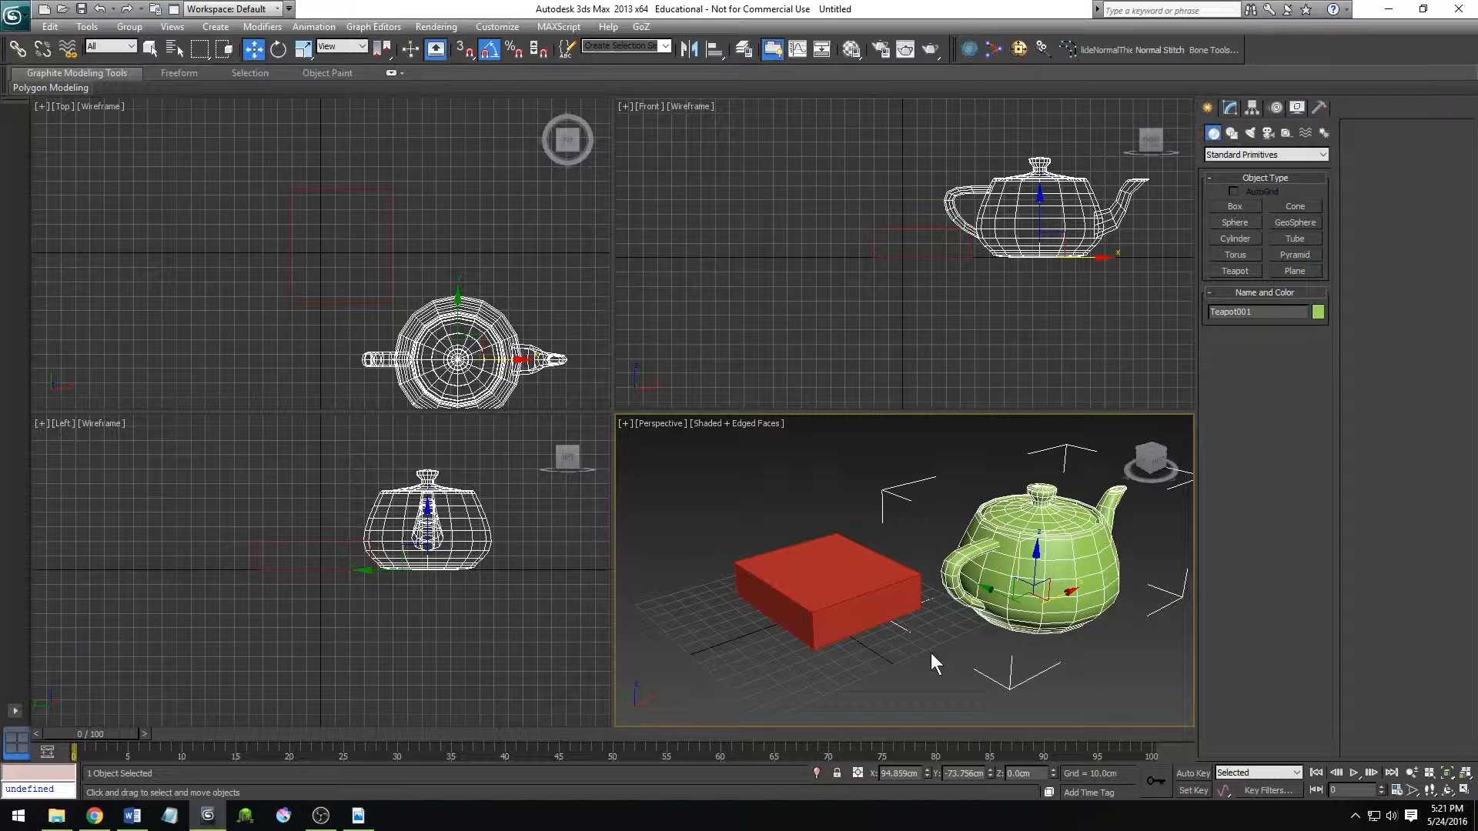
Convert the red box to an Editable Poly and select its top face at polygon level.
left_click(839, 589)
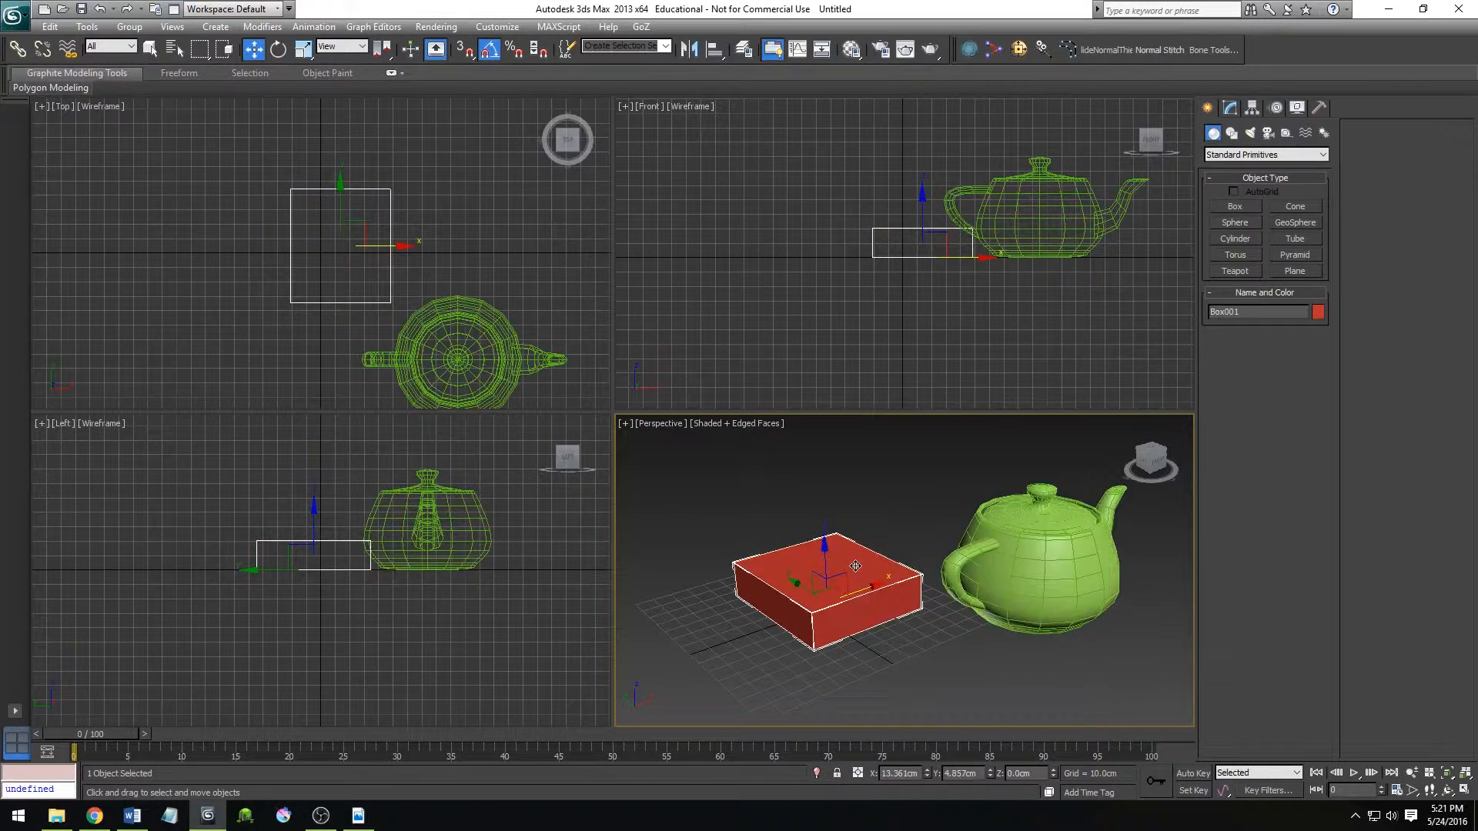
right_click(855, 566)
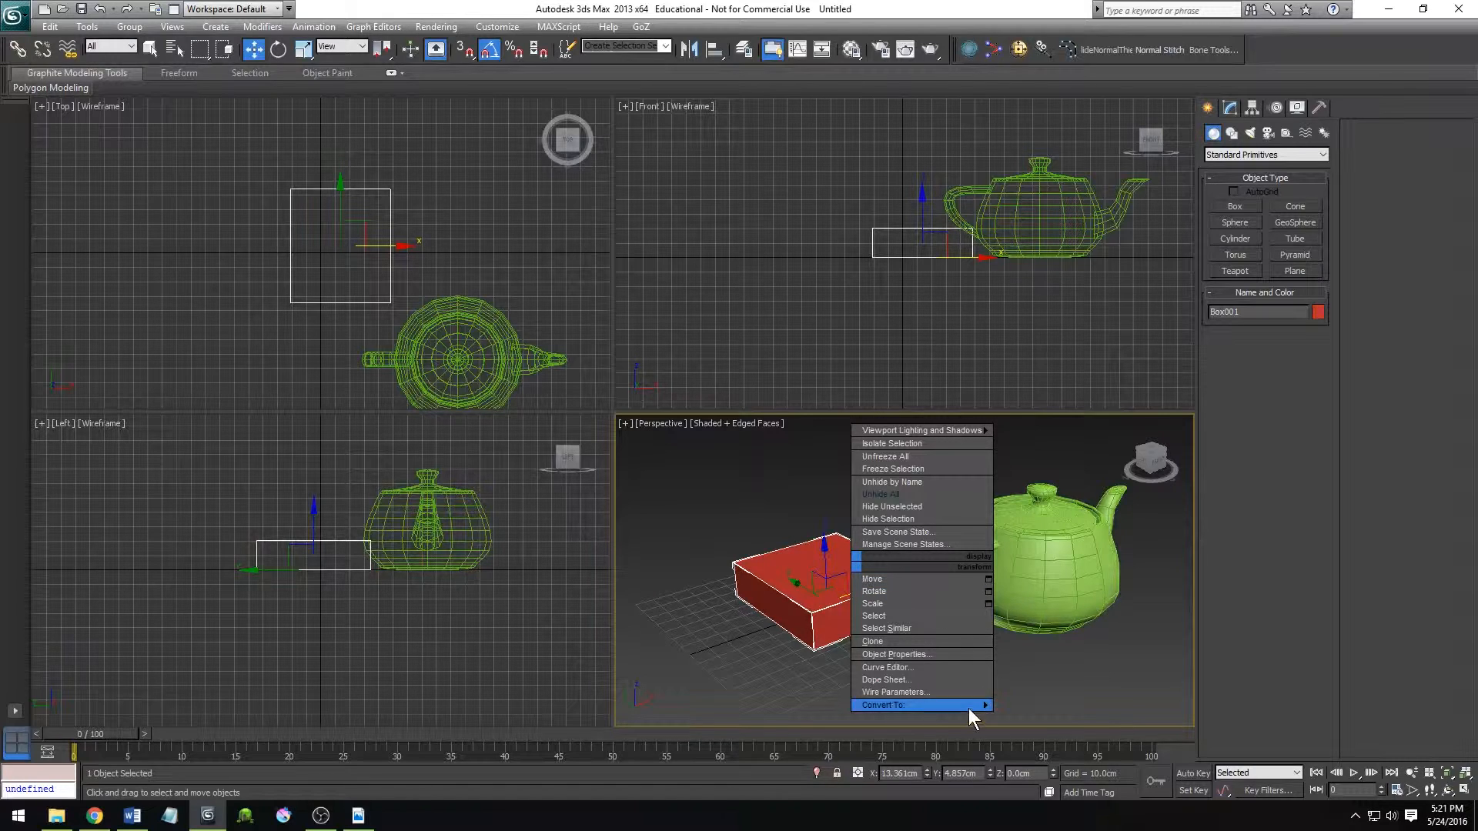
mouse_move(944, 707)
left_click(1041, 716)
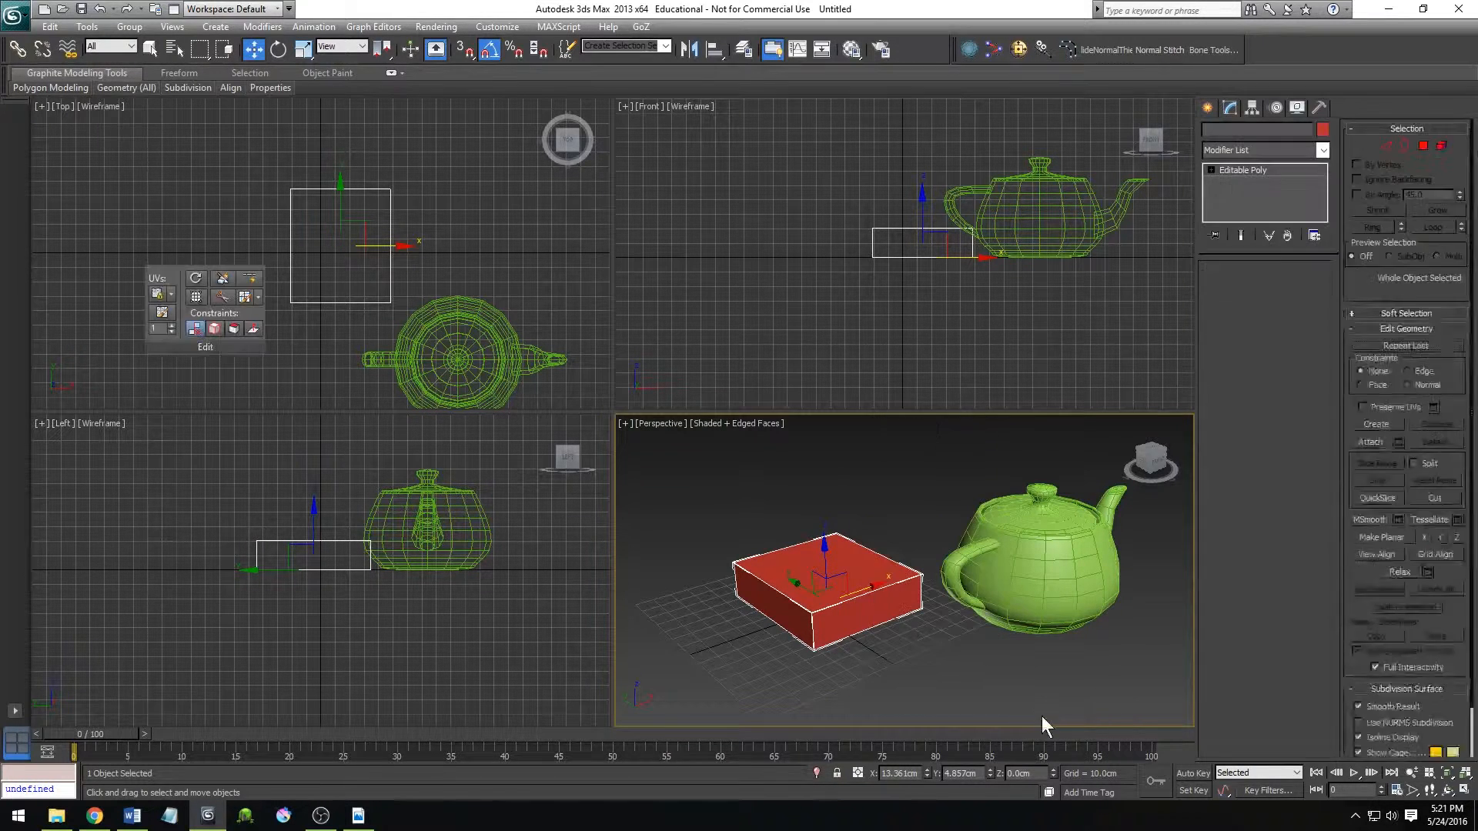
left_click(1282, 291)
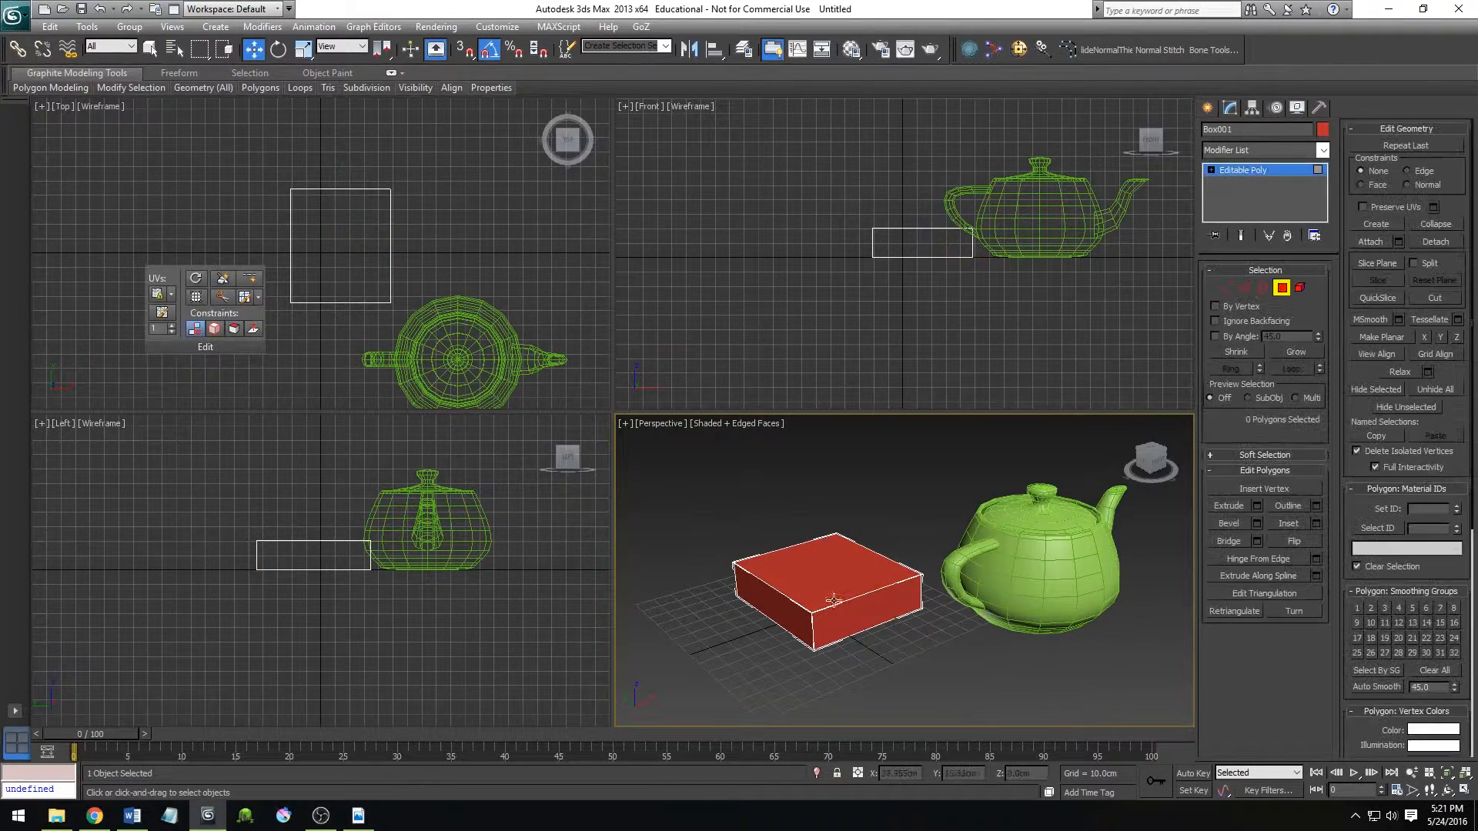
left_click(849, 585)
left_click(866, 673)
left_click(841, 575)
Try raising the box's rear top corner vertex along Z, and undo the move.
left_click(1224, 289)
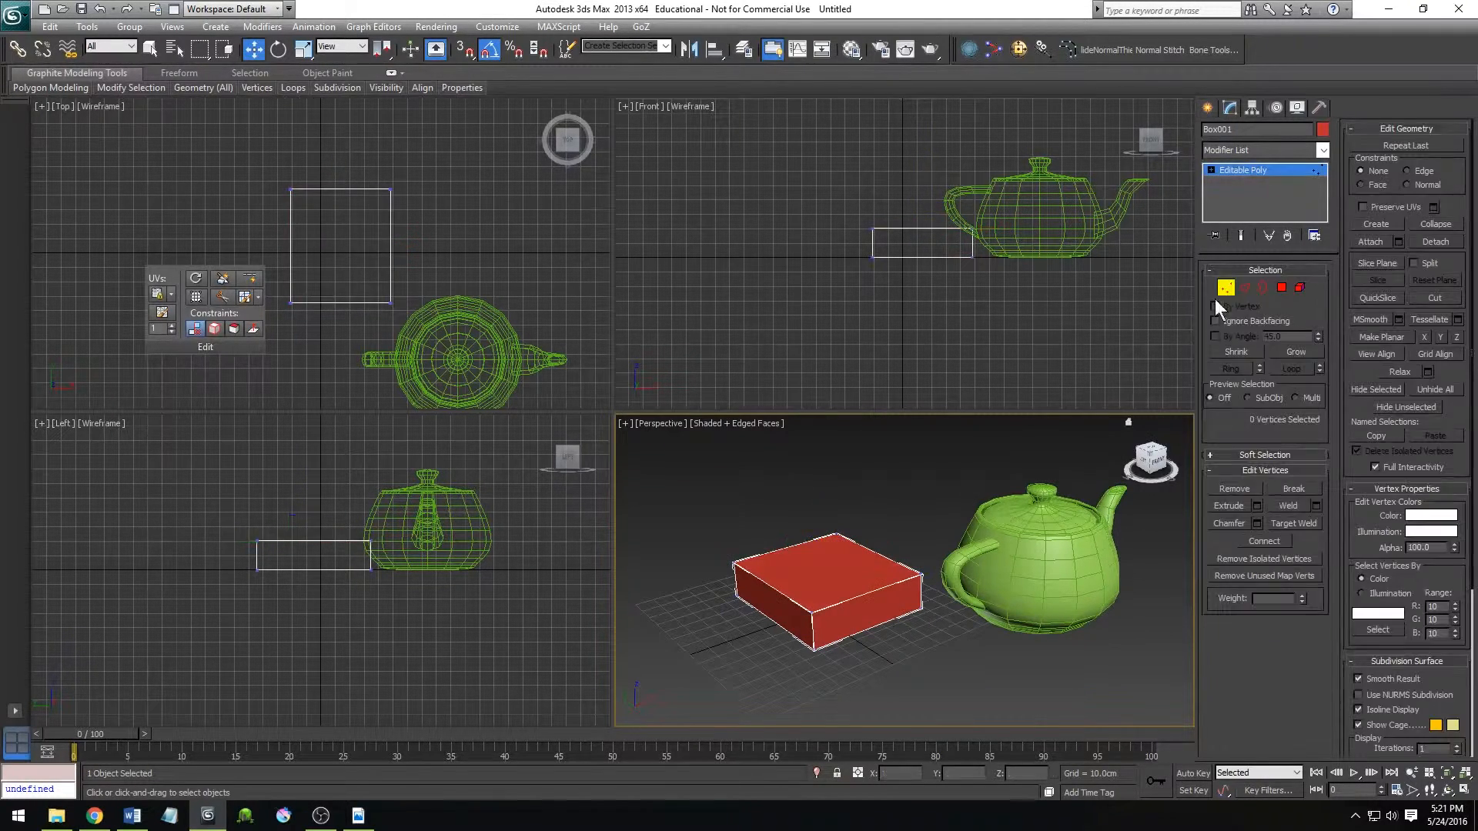
left_click(838, 534)
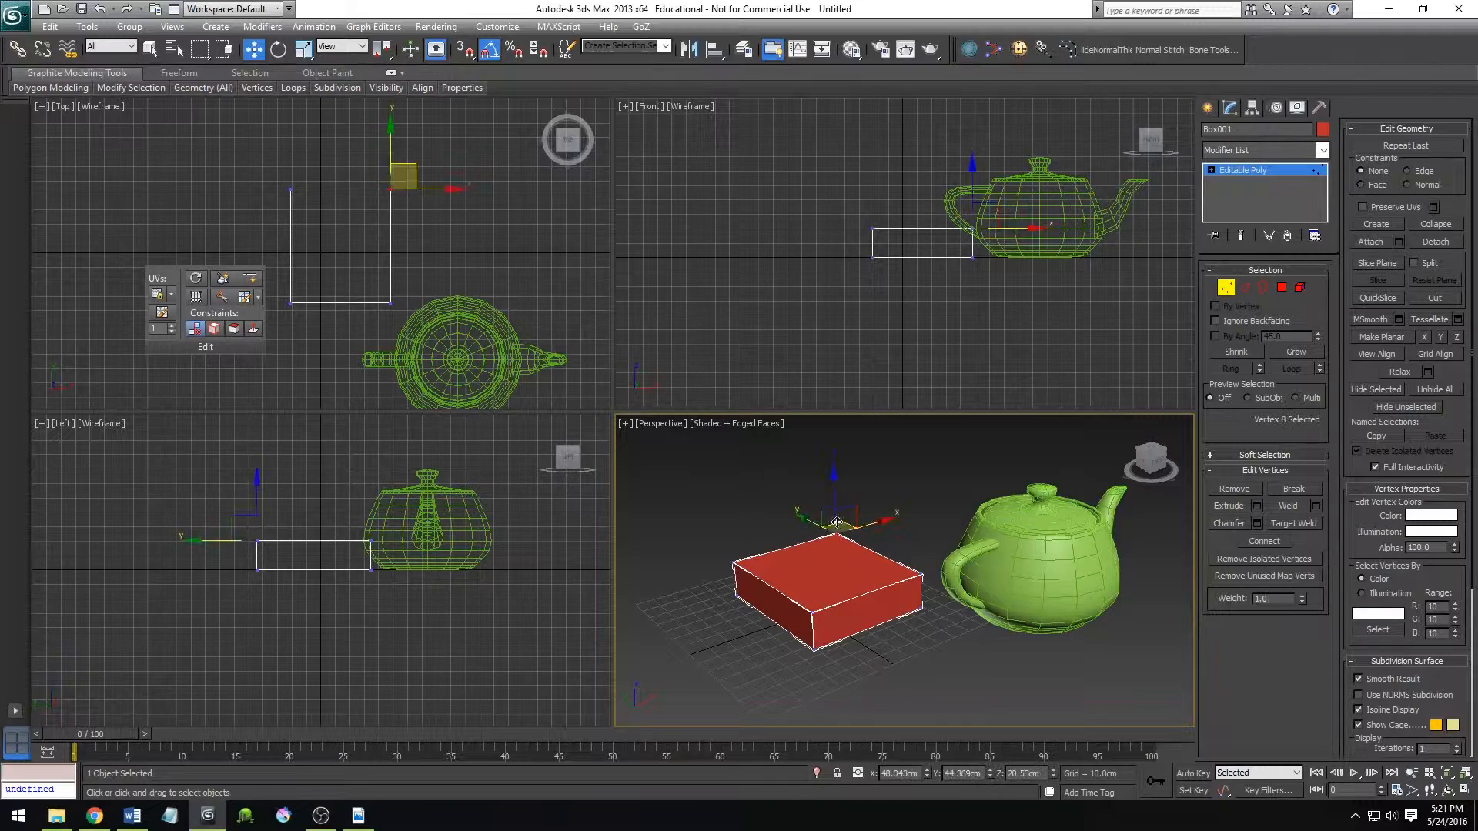
left_click_drag(837, 534, 841, 386)
key("ctrl+z")
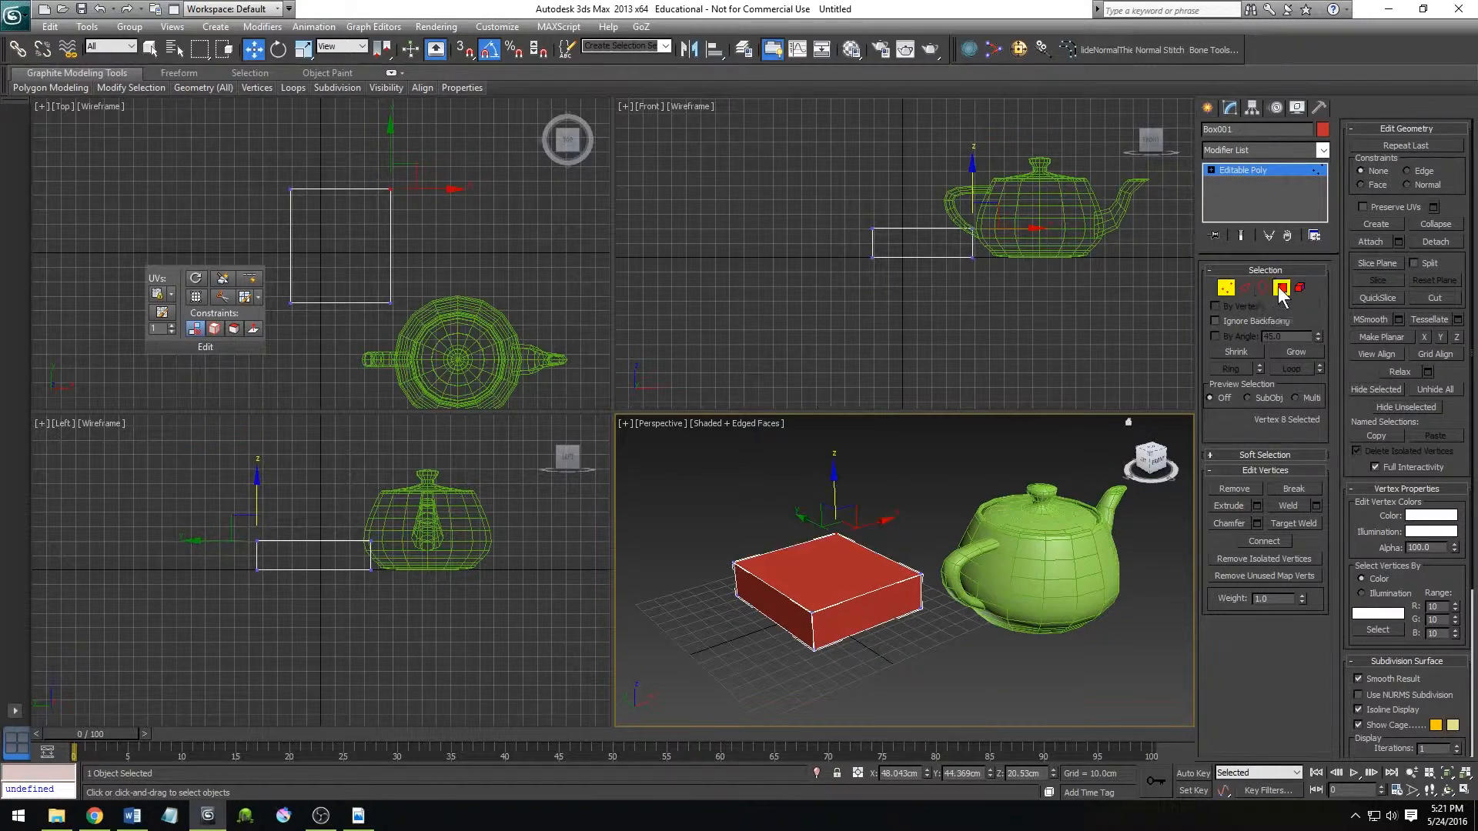
Try pulling the box's front side polygon outward, and undo the move.
left_click(1281, 289)
left_click(885, 595)
left_click_drag(850, 599, 939, 674)
key("ctrl+z")
Select the whole red box at element level.
key("5")
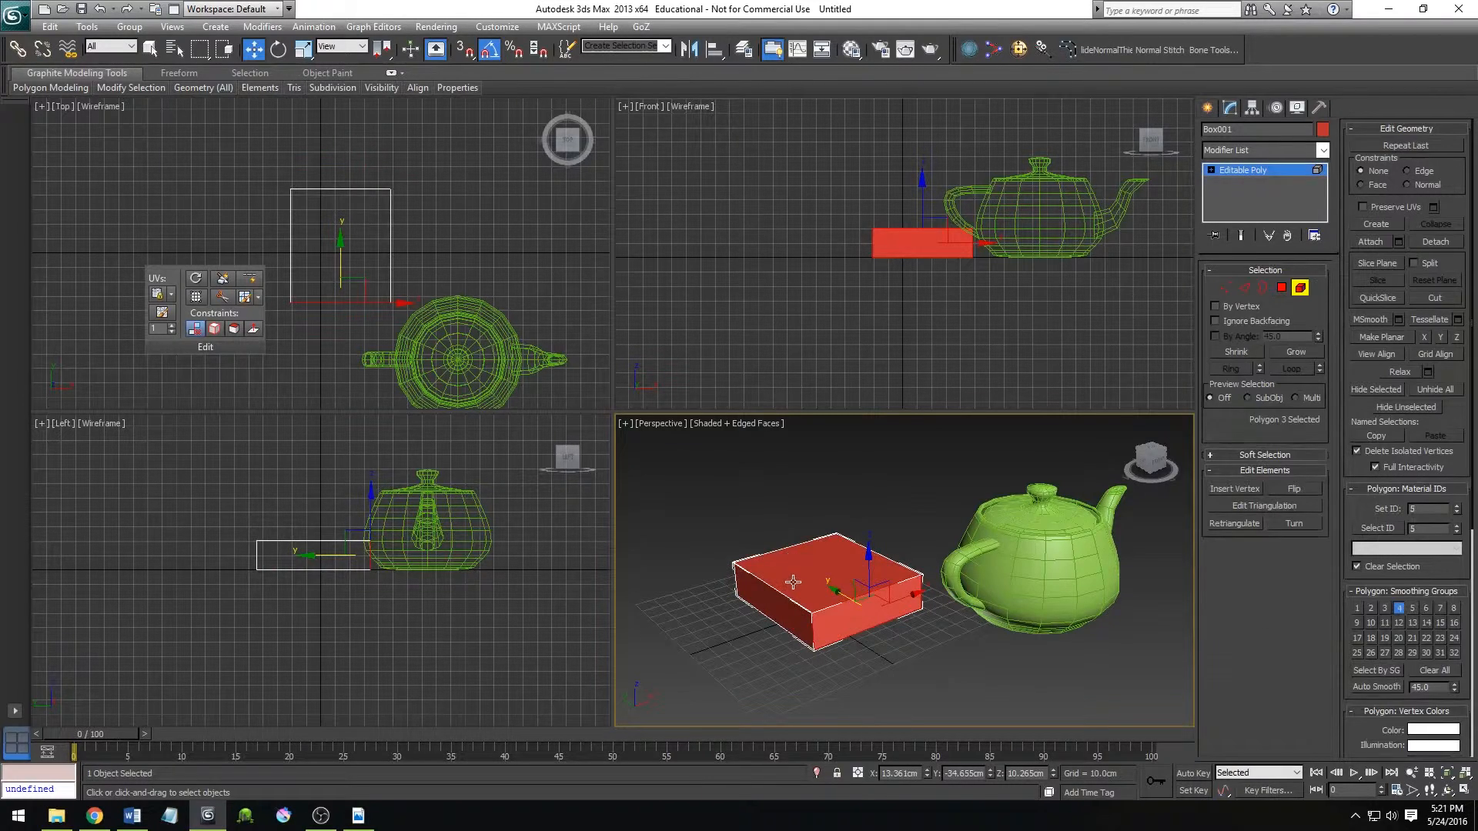
left_click(788, 560)
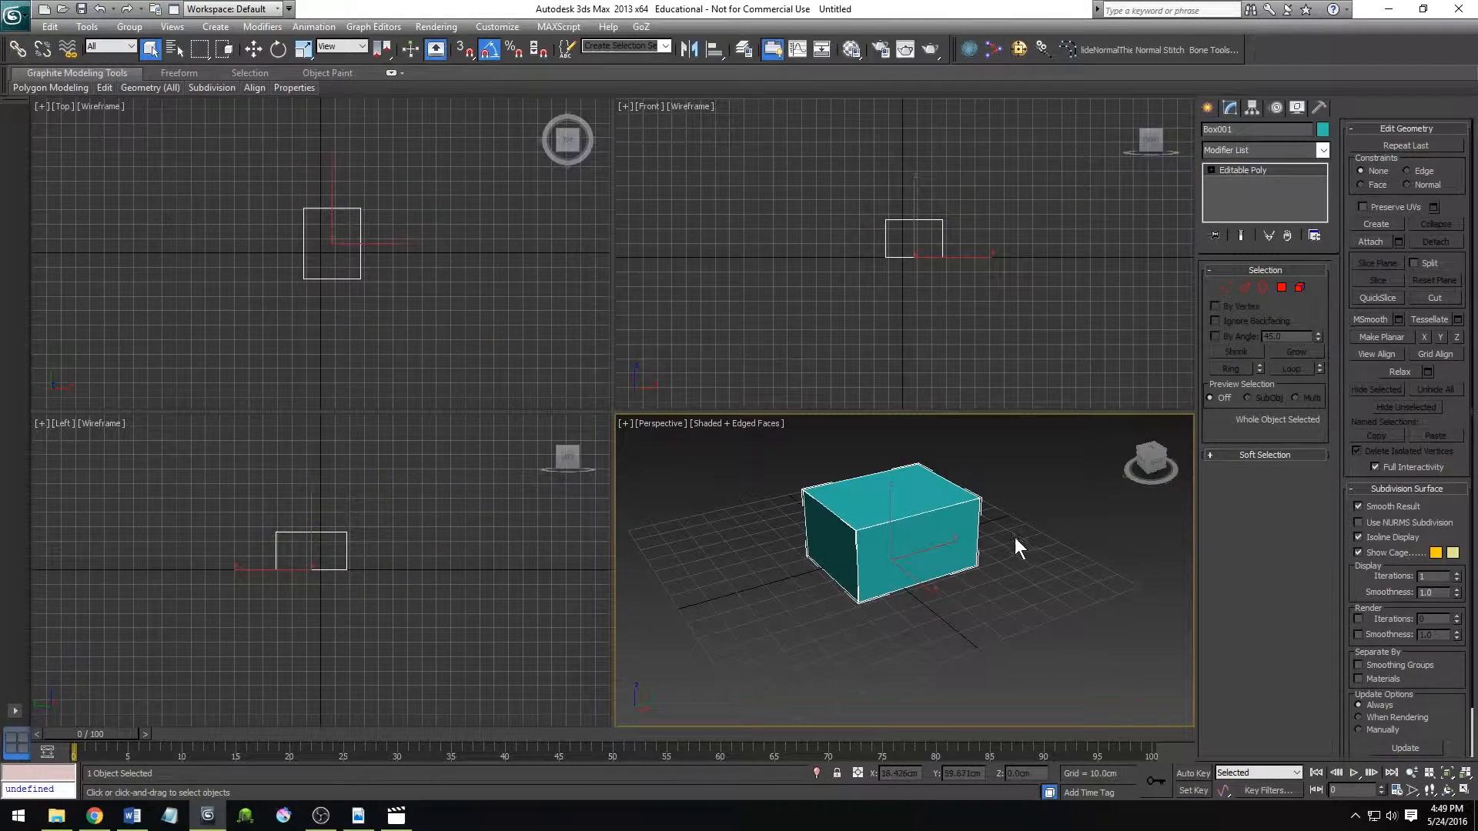
Try moving the teal box upward and sideways with Select and Move, cancelling each move.
middle_click_drag(1015, 537, 1005, 539)
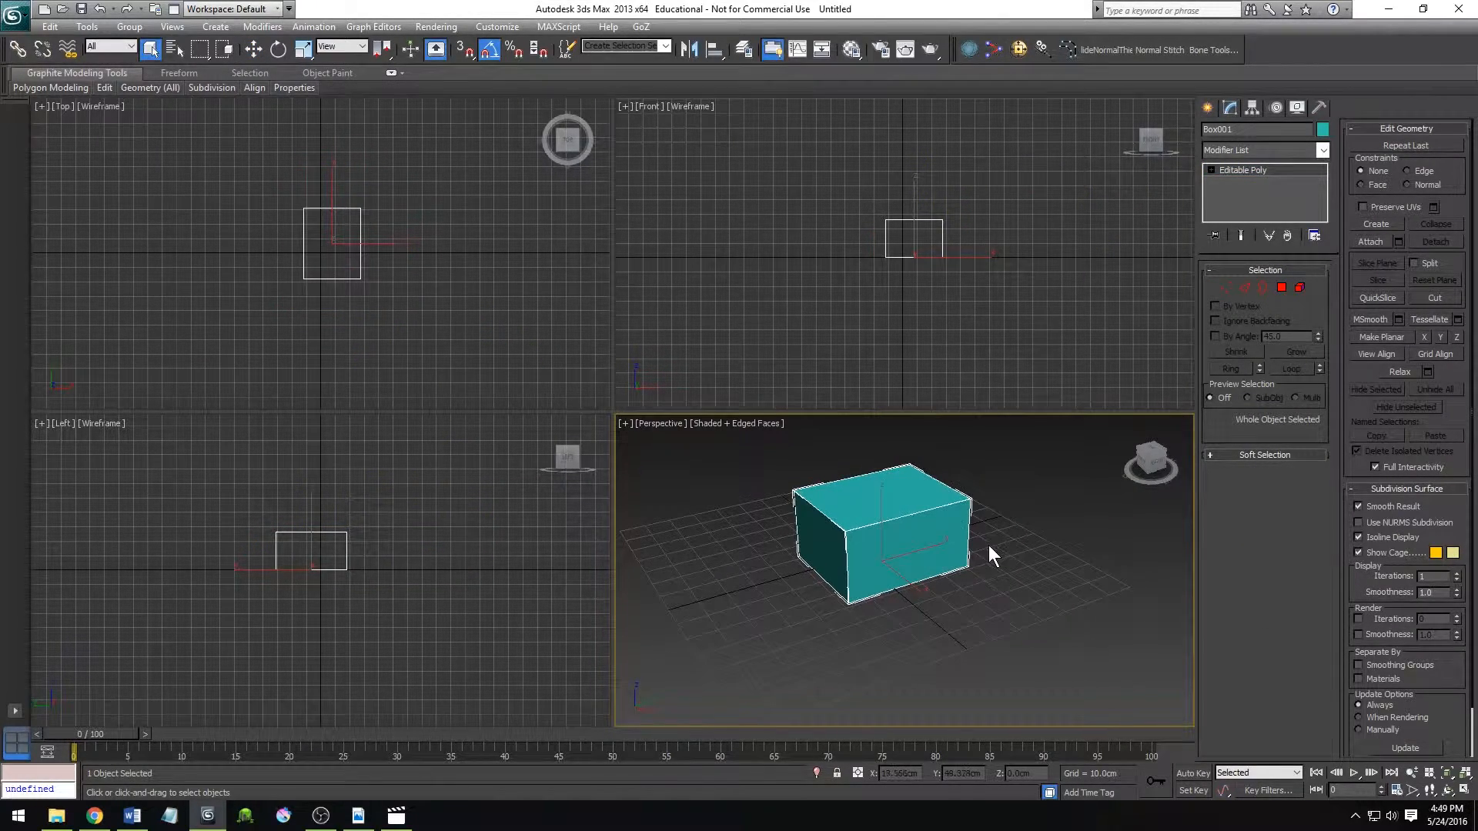
key("ctrl+r")
left_click_drag(867, 574, 927, 593)
right_click(931, 593)
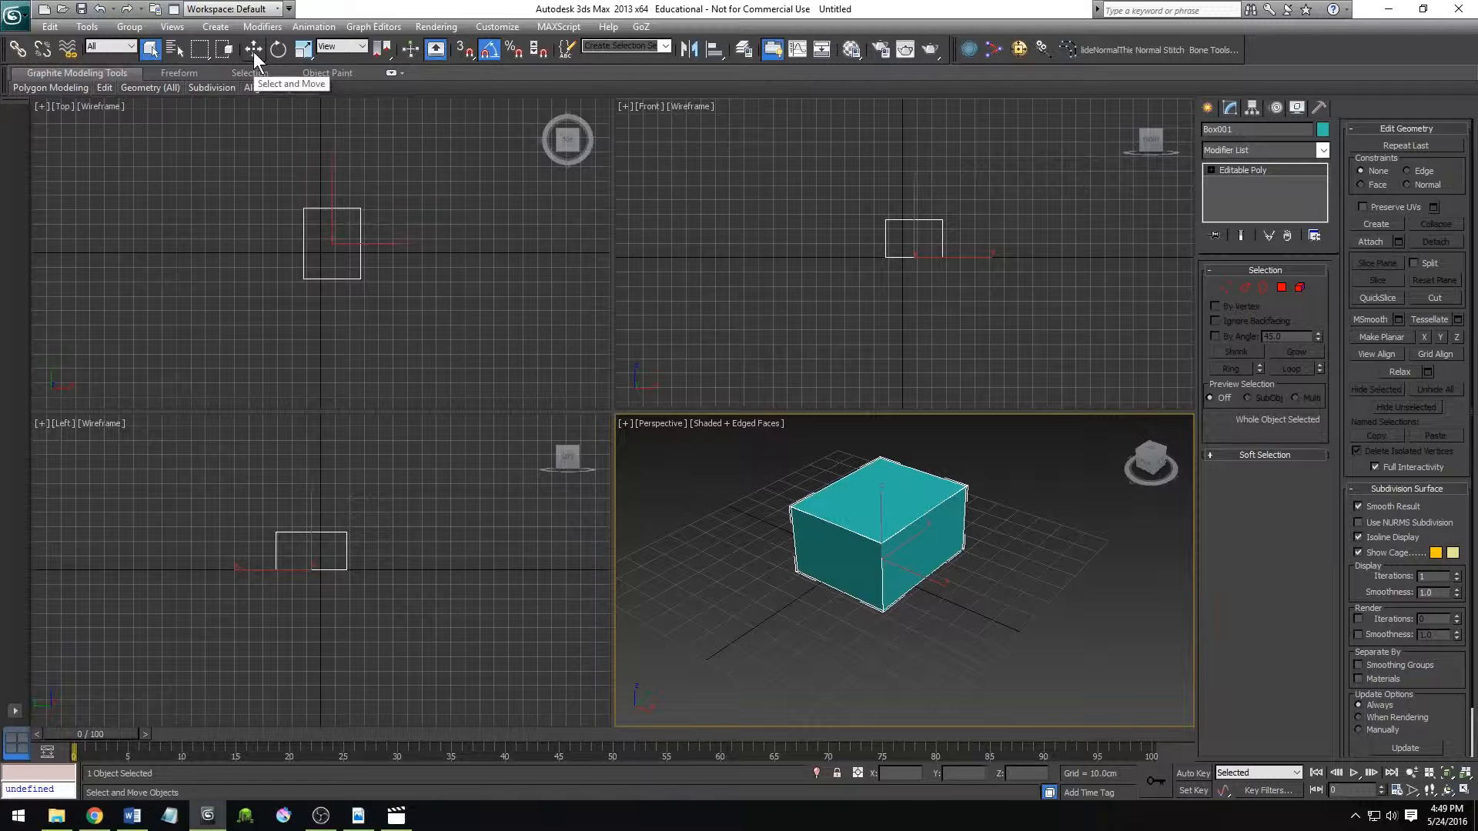
left_click(254, 51)
left_click(275, 49)
left_click(294, 50)
left_click(277, 49)
left_click(252, 50)
left_click_drag(881, 507, 883, 308)
right_click(883, 308)
mouse_move(916, 578)
left_mouse_down()
mouse_move(1050, 713)
mouse_move(929, 589)
left_mouse_up()
right_click(930, 589)
Try rotating the teal box with Select and Rotate, and cancel the rotation.
left_click(278, 51)
left_click_drag(881, 542, 930, 585)
right_click(931, 584)
Cycle through the Select, Move, Rotate and Scale tools on the teal box, ending with Move active.
key("q")
key("w")
key("e")
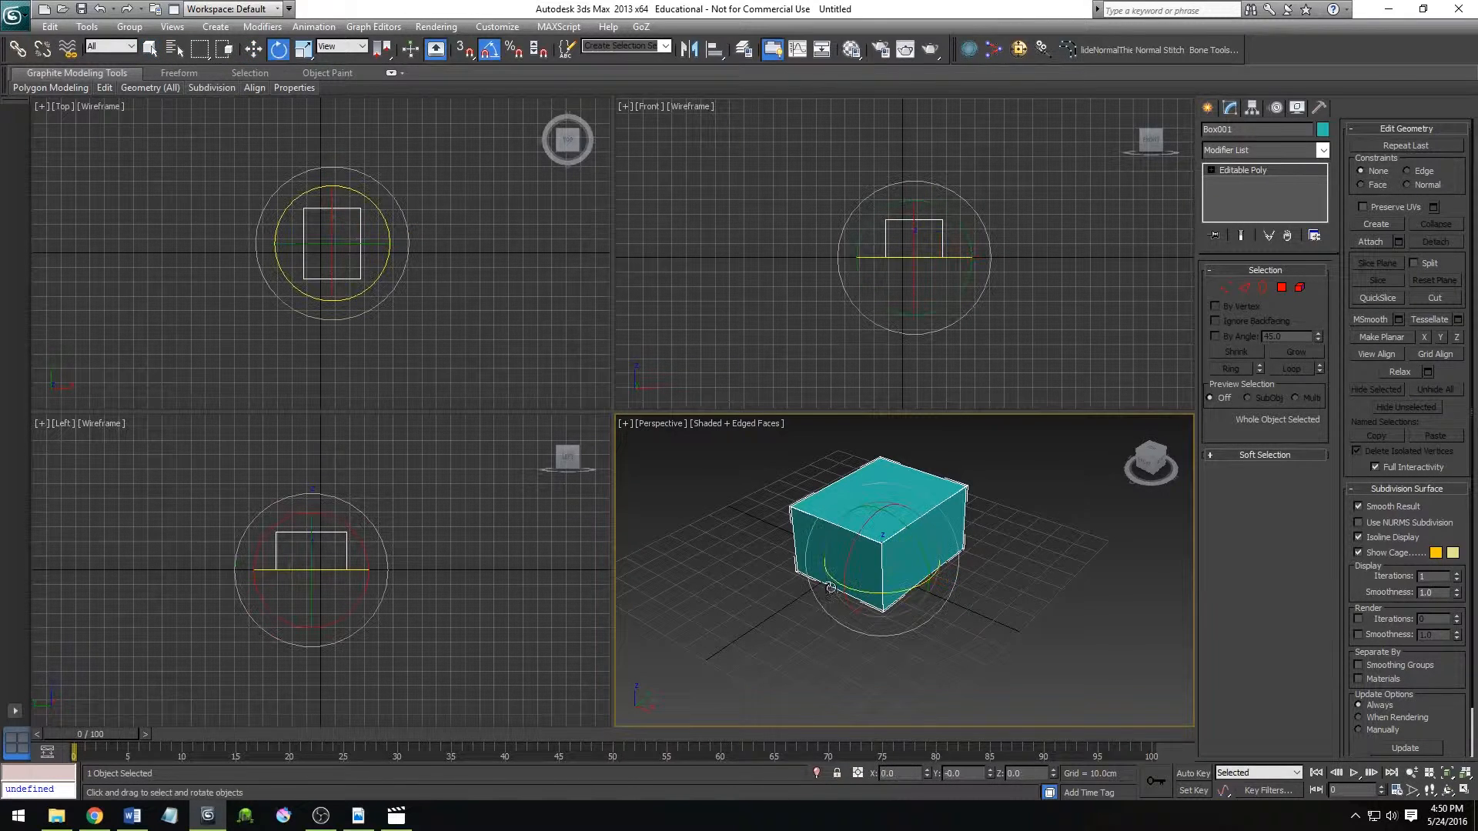
key("r")
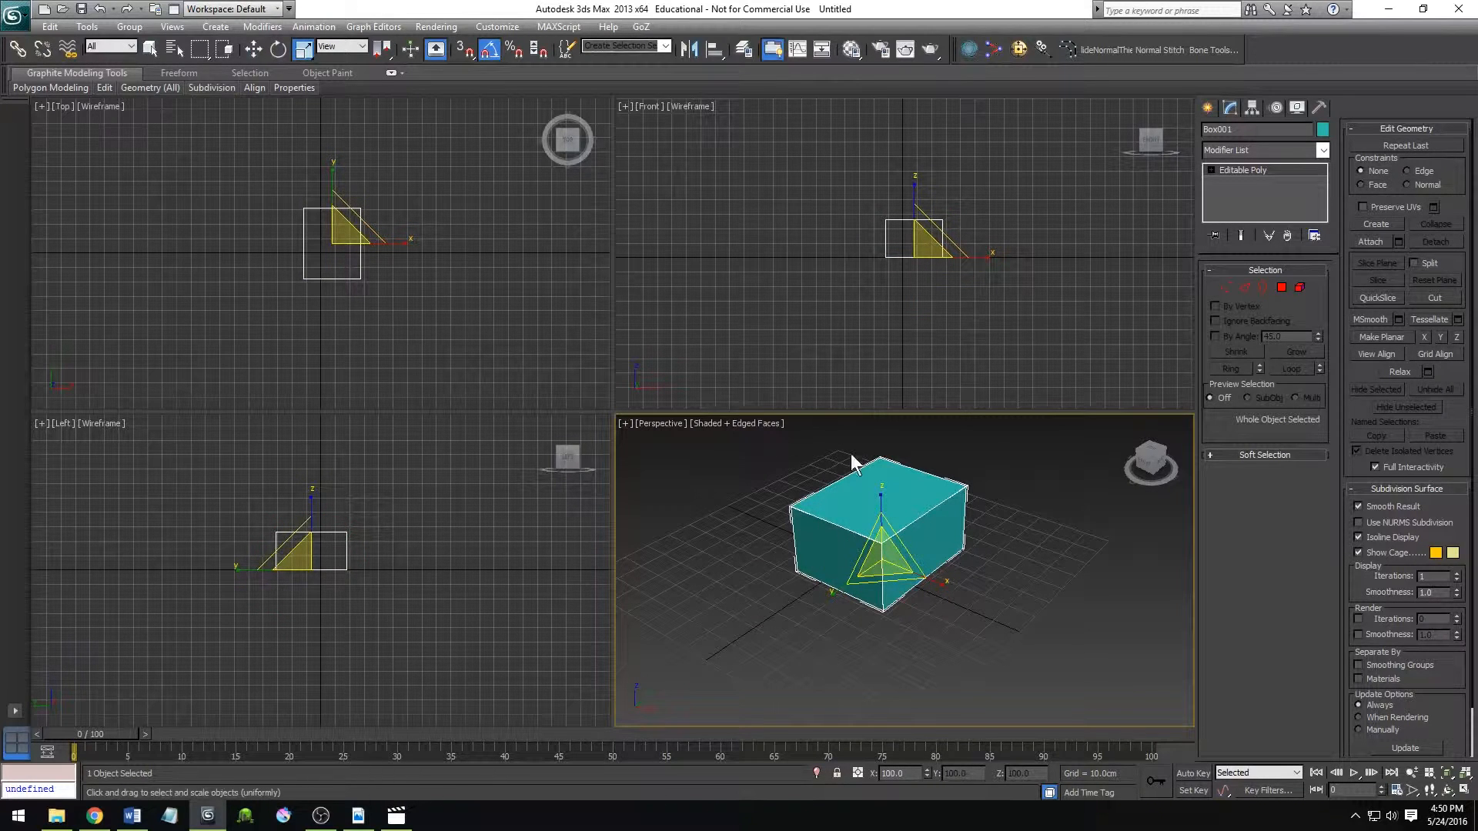
key("w")
key("e")
key("r")
key("w")
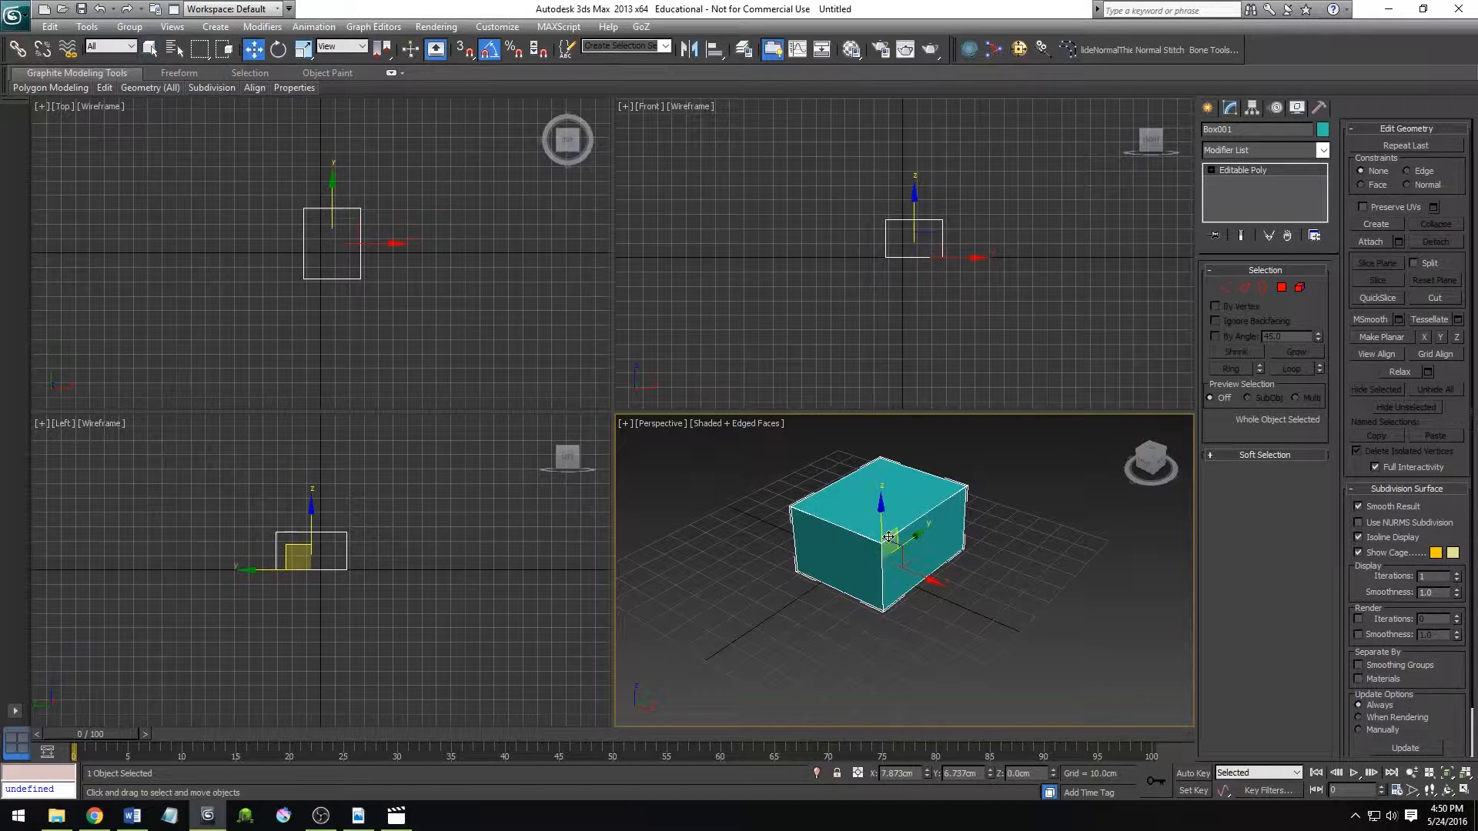
key("e")
key("w")
key("e")
key("r")
key("e")
key("w")
Examine the teal box by orbiting and zooming, activating the Left, Top and Front viewports in turn, and orbiting Perspective with the ViewCube.
middle_click_drag(967, 571, 1000, 603)
key("w")
scroll(993, 614, "up", 3)
scroll(840, 542, "down", 3)
right_click(351, 502)
right_click(386, 335)
right_click(762, 329)
right_click(470, 490)
right_click(485, 347)
right_click(659, 331)
right_click(793, 582)
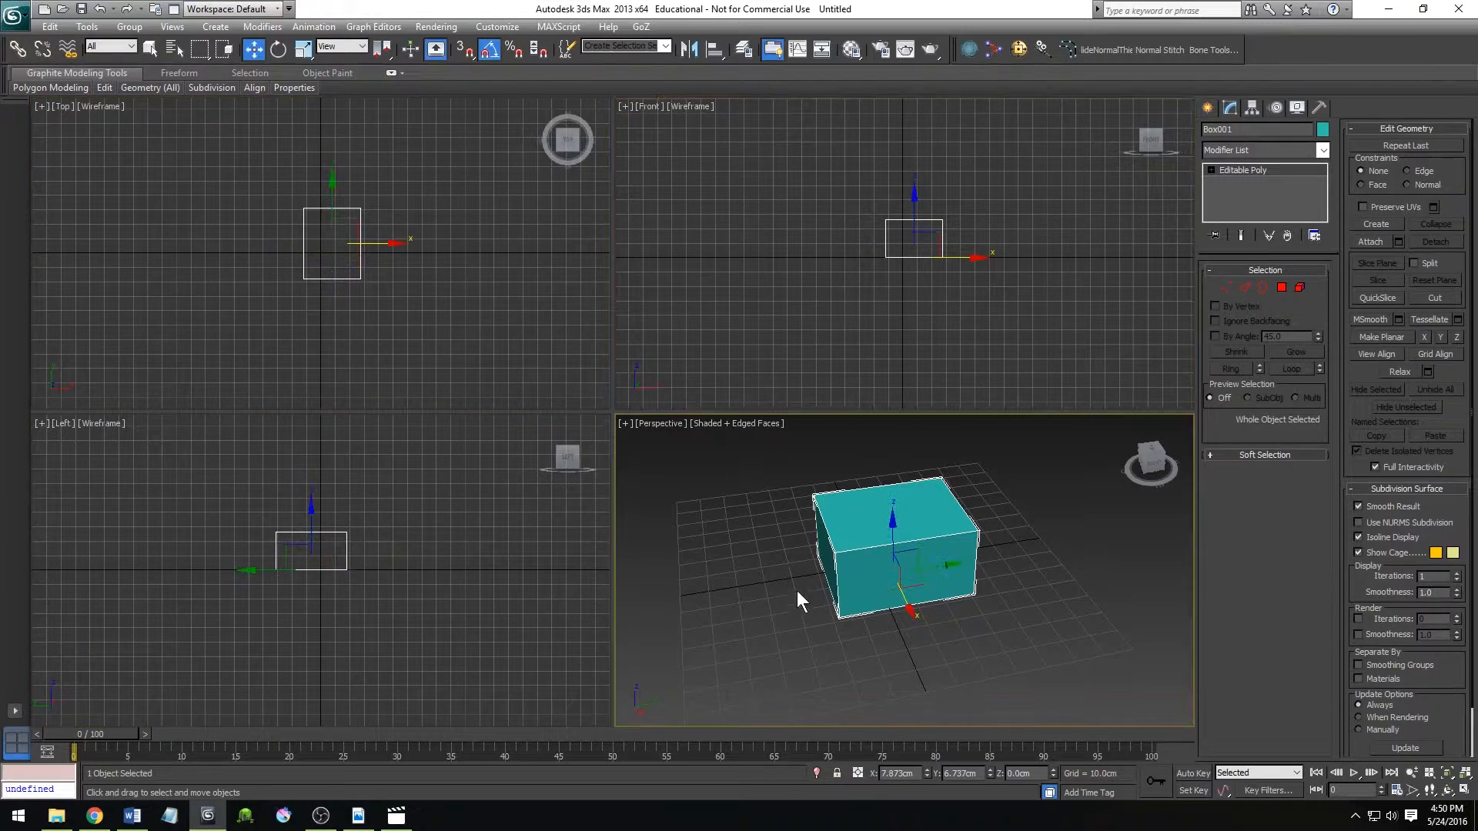
left_click_drag(1153, 465, 1079, 525)
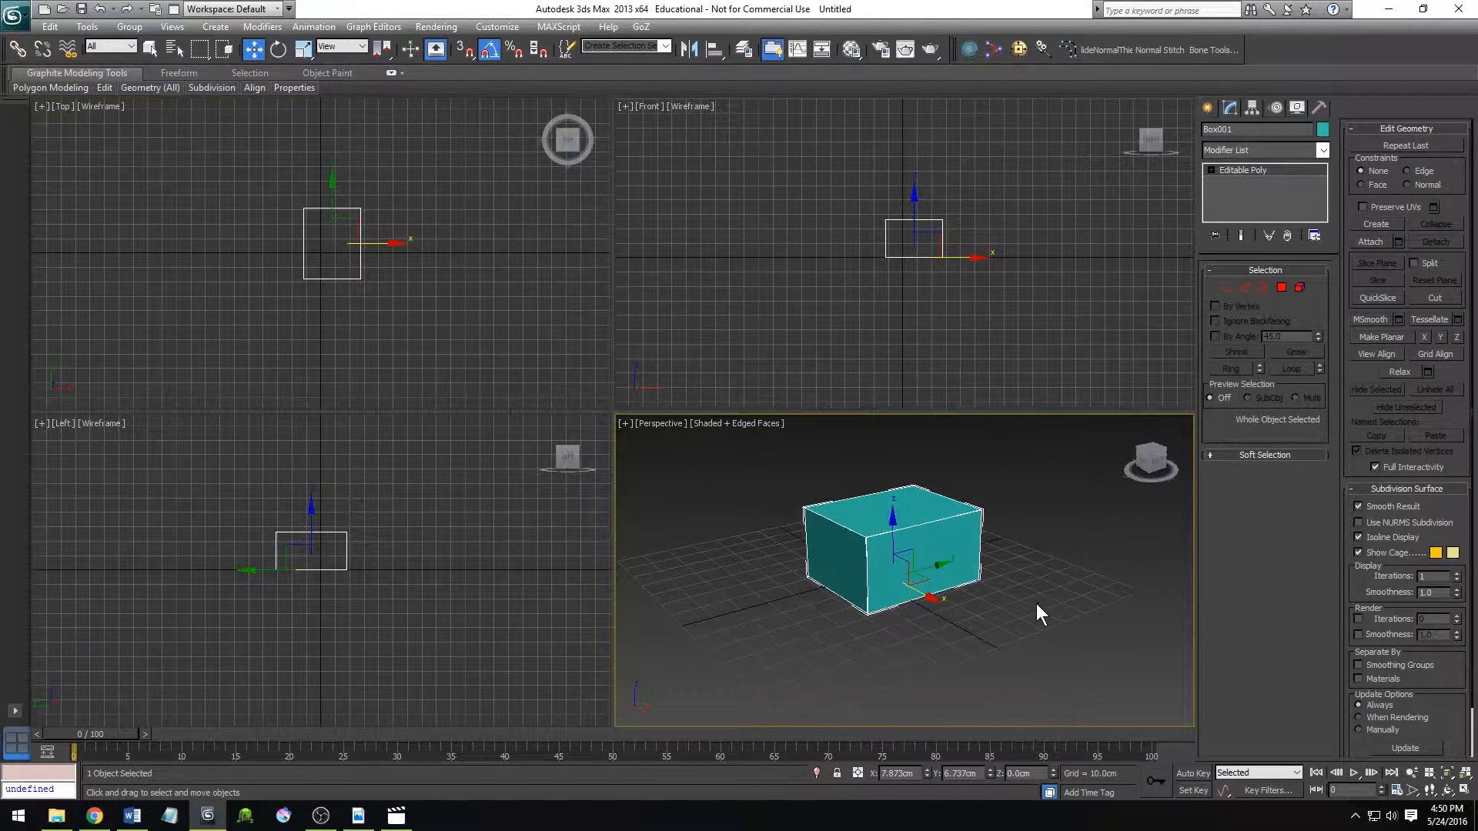
Toggle the Perspective viewport repeatedly between the four-view layout and full size, leaving it maximized around the teal box.
scroll(797, 616, "down", 5)
scroll(816, 620, "up", 7)
scroll(827, 616, "down", 2)
middle_click_drag(888, 566, 885, 580)
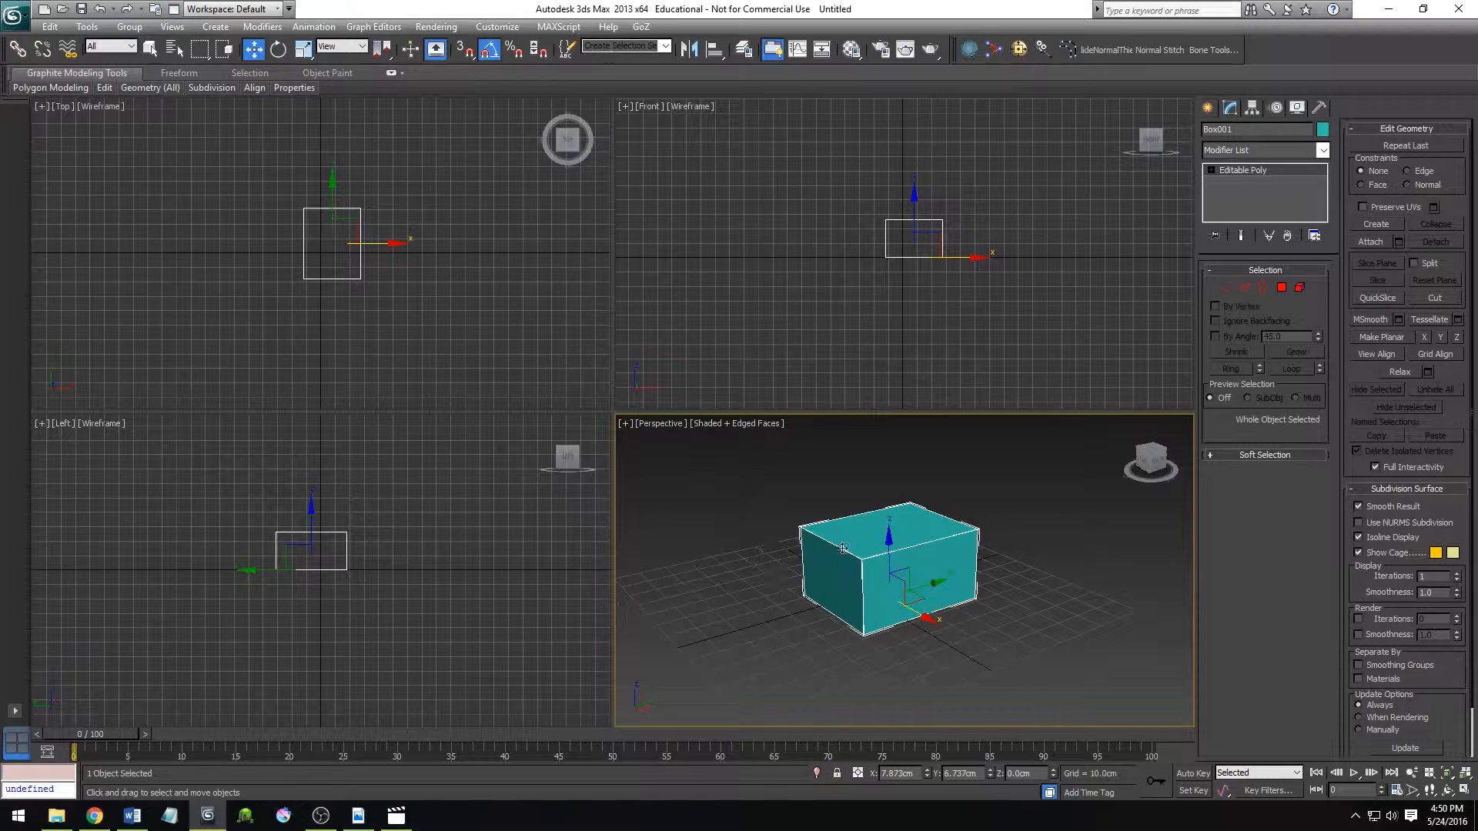
left_click(1466, 796)
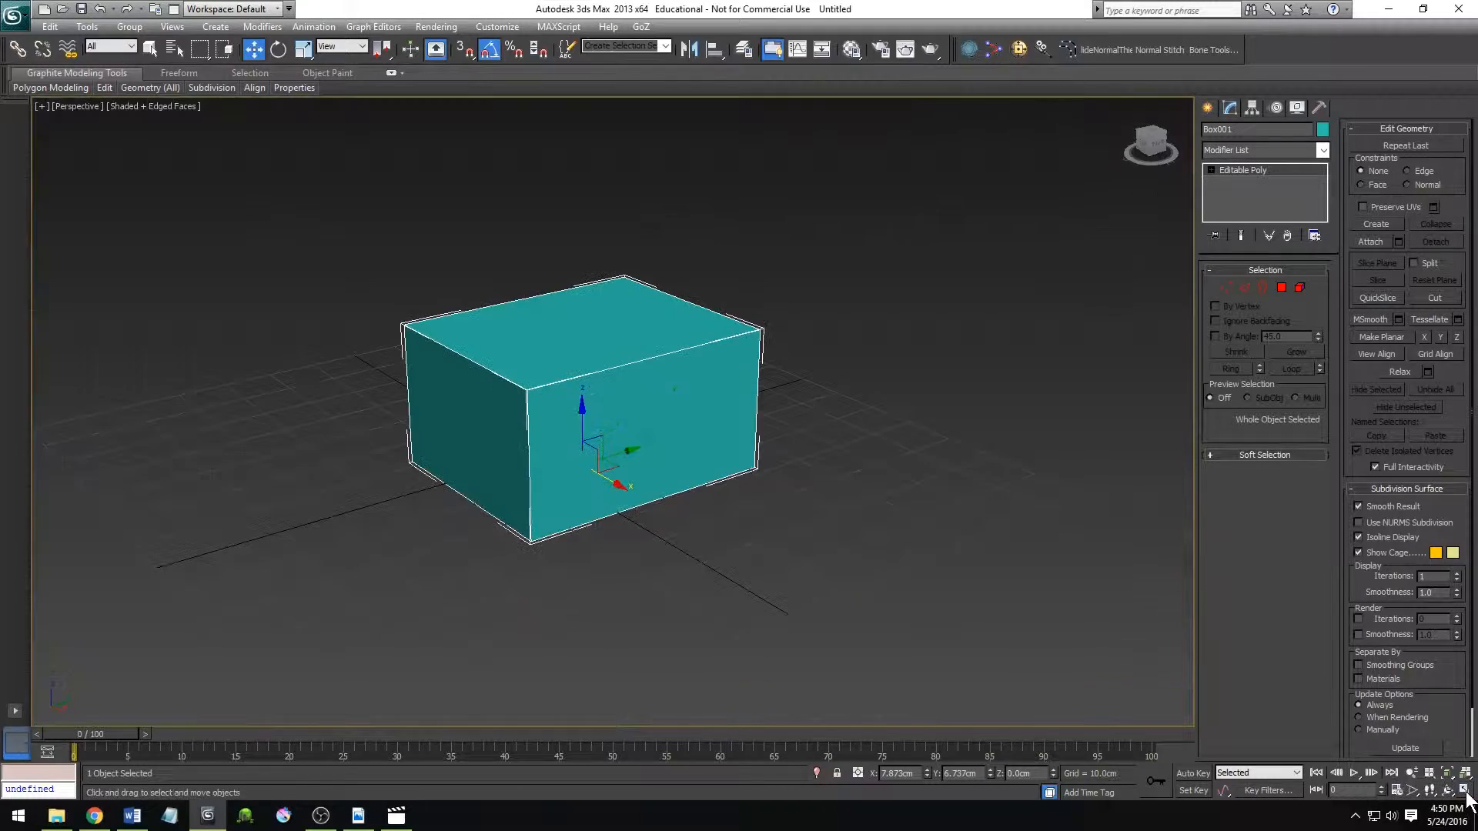
left_click(1466, 796)
left_click(1466, 796)
left_click(1466, 796)
left_click(1465, 796)
left_click(1466, 796)
left_click(1466, 796)
left_click(1466, 796)
left_click(1466, 796)
left_click(1466, 796)
left_click(1466, 796)
middle_click_drag(837, 447, 862, 485)
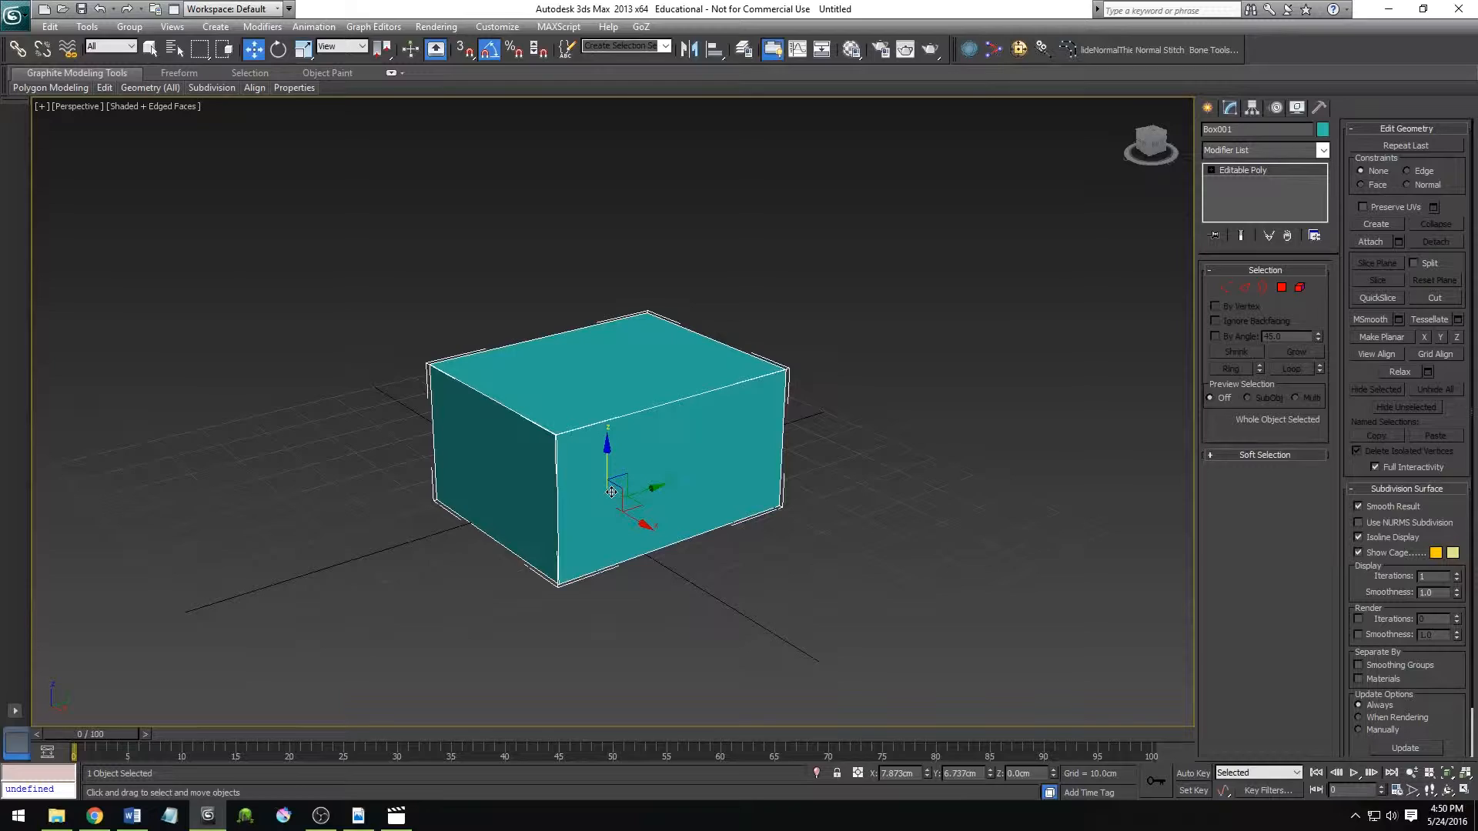
Switch the maximized viewport to Orthographic, to the Right view with the ViewCube, and to the Front view.
key("u")
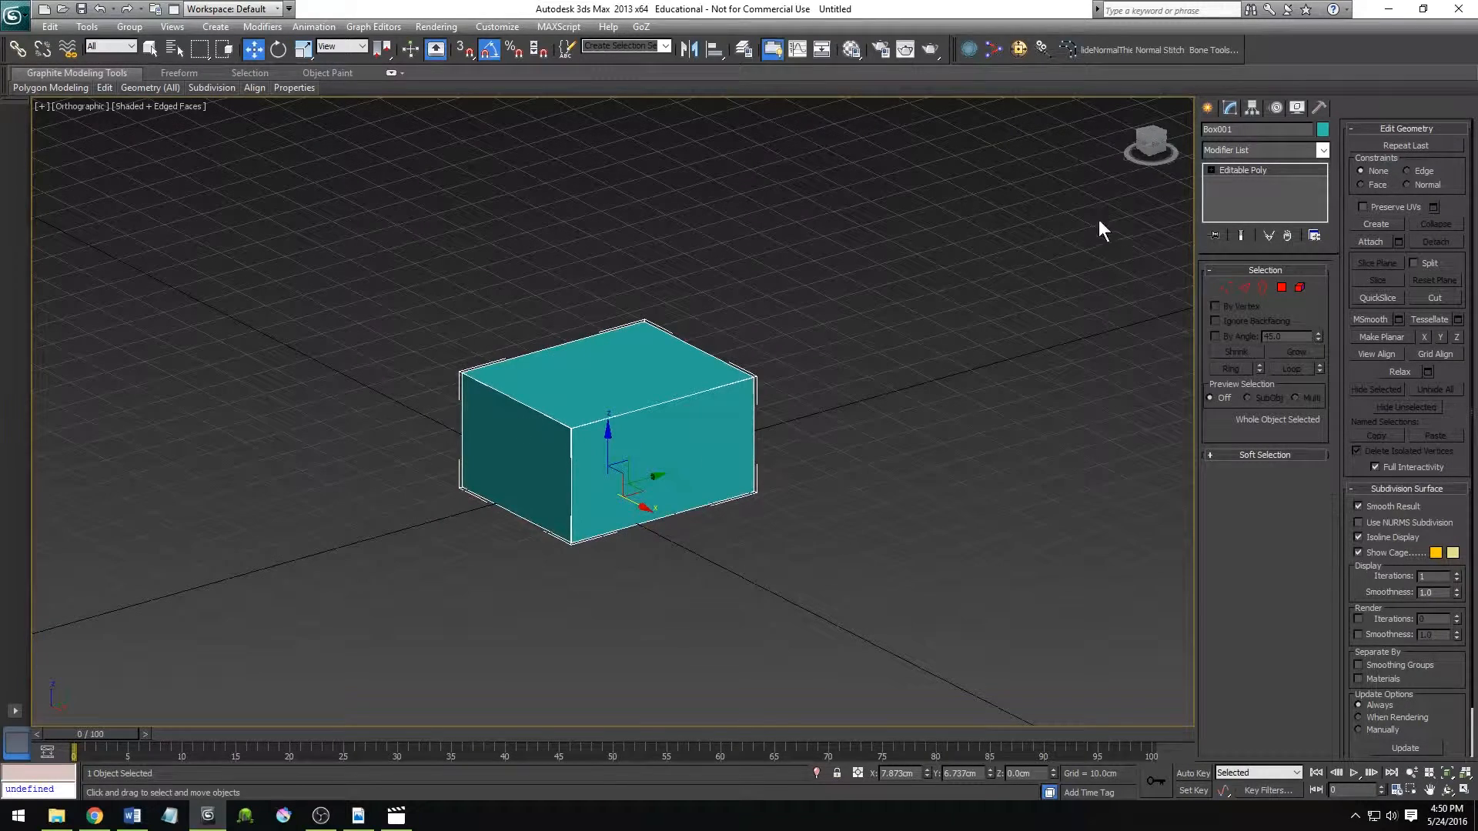
left_click(1157, 144)
scroll(840, 529, "up", 4)
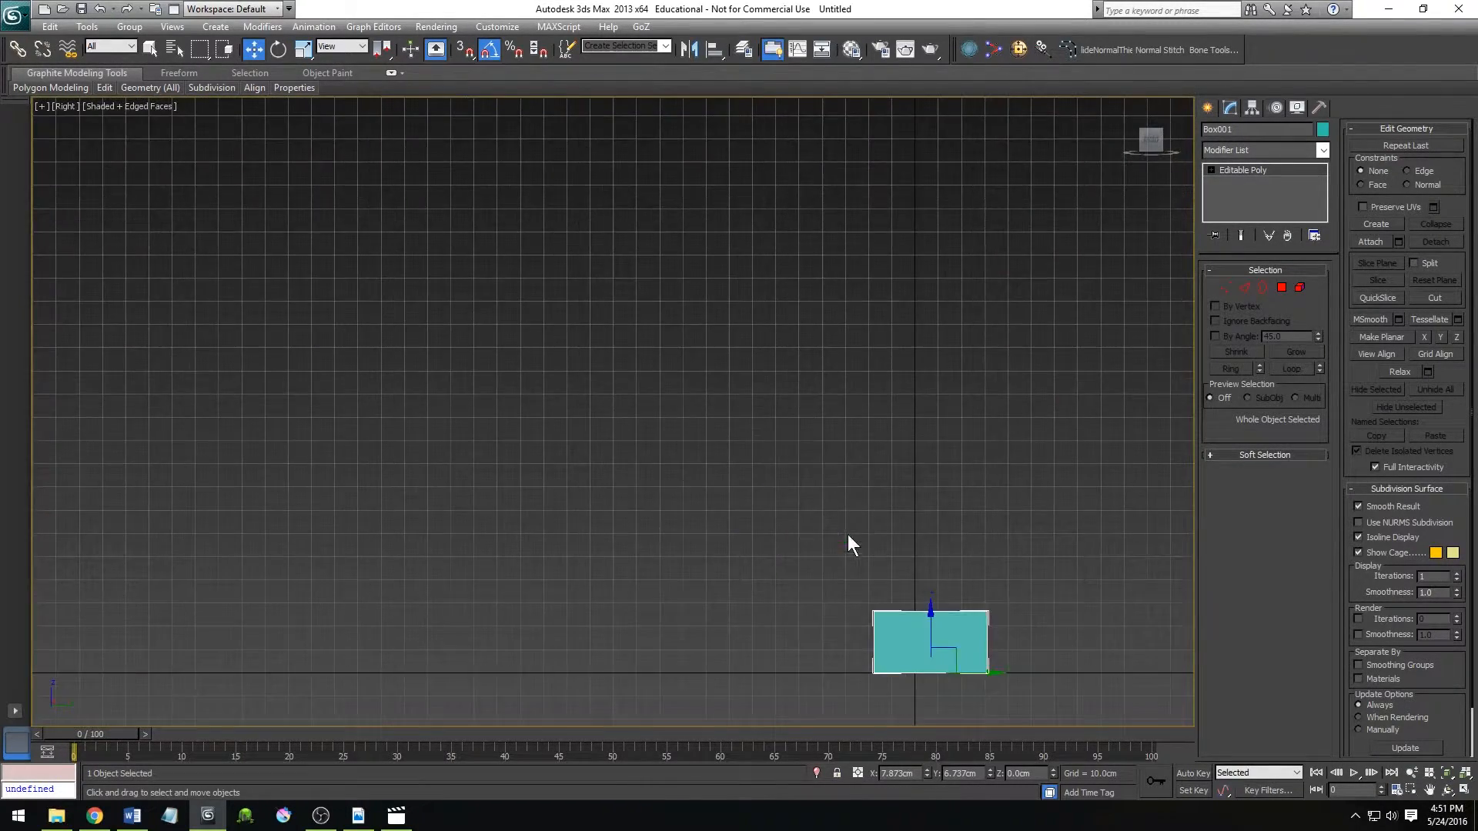
key("f")
scroll(555, 362, "up", 2)
scroll(570, 401, "down", 3)
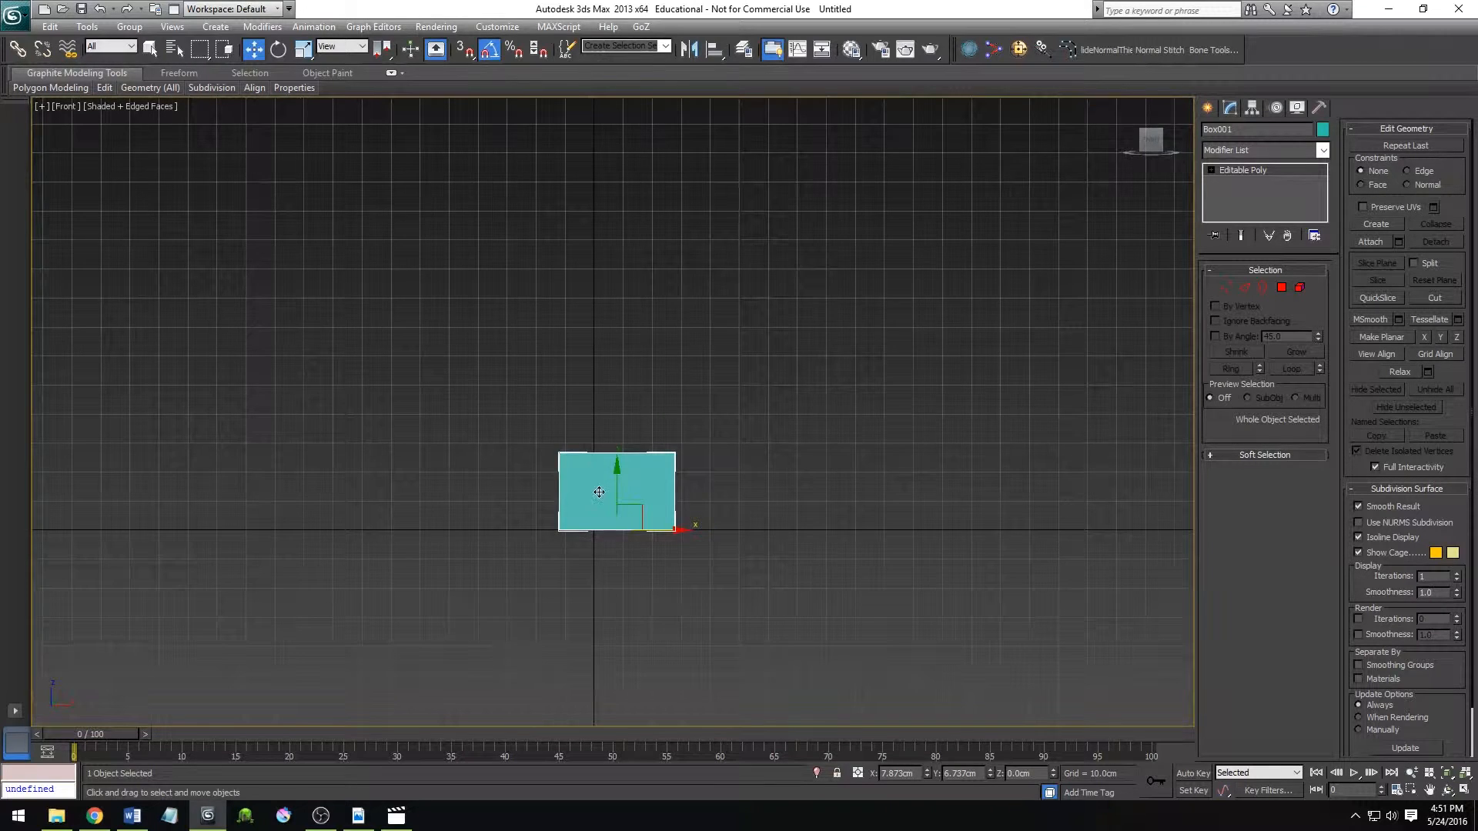
Compare the box in Perspective and Orthographic projection by alternating between the two, ending in Perspective.
key("p")
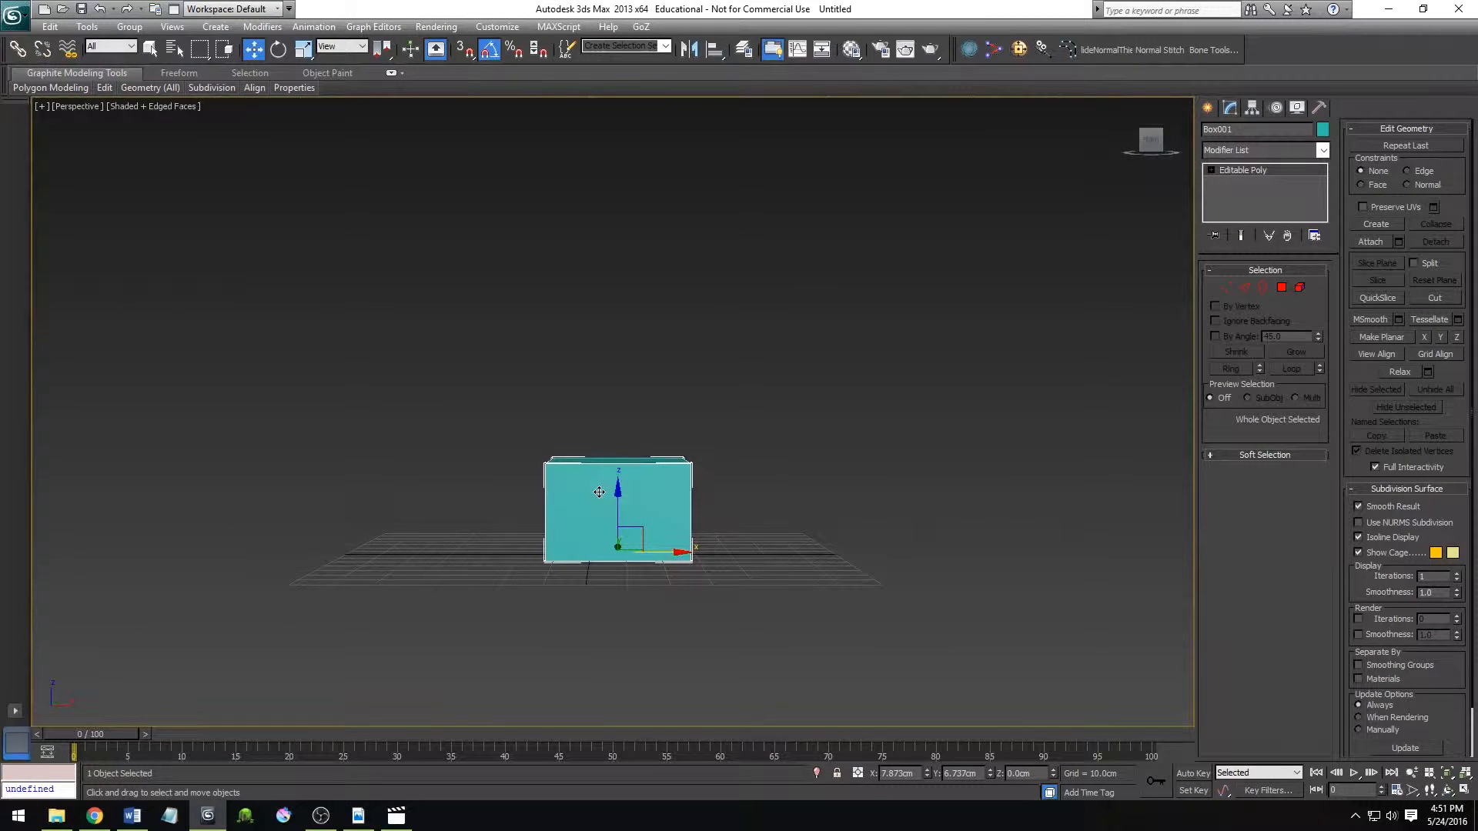
key("u")
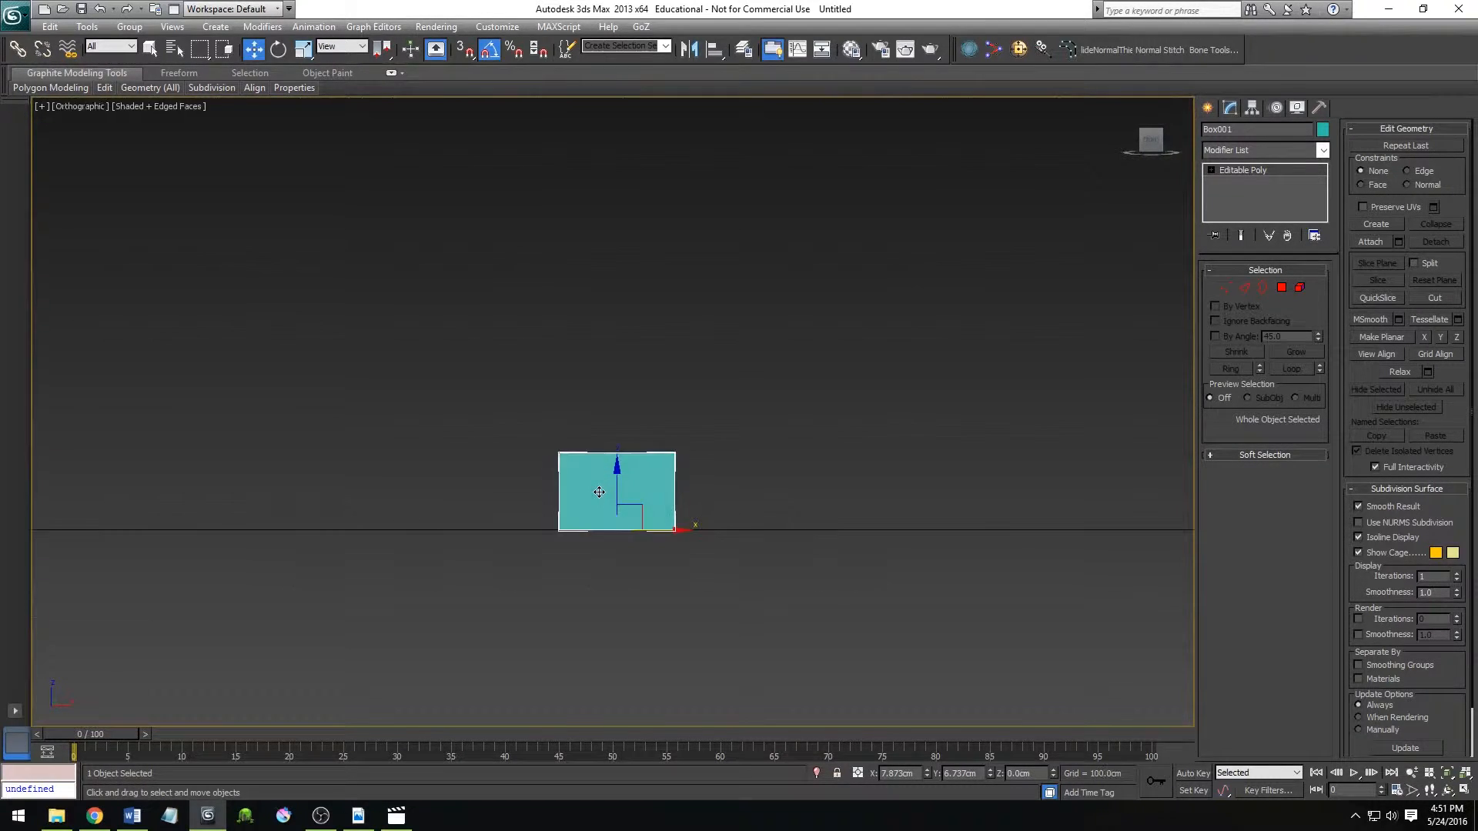
key("p")
key("u")
key("p")
key("u")
key("p")
View the box from the Top, Bottom, Front and Left in turn, and return to the Front view.
key("t")
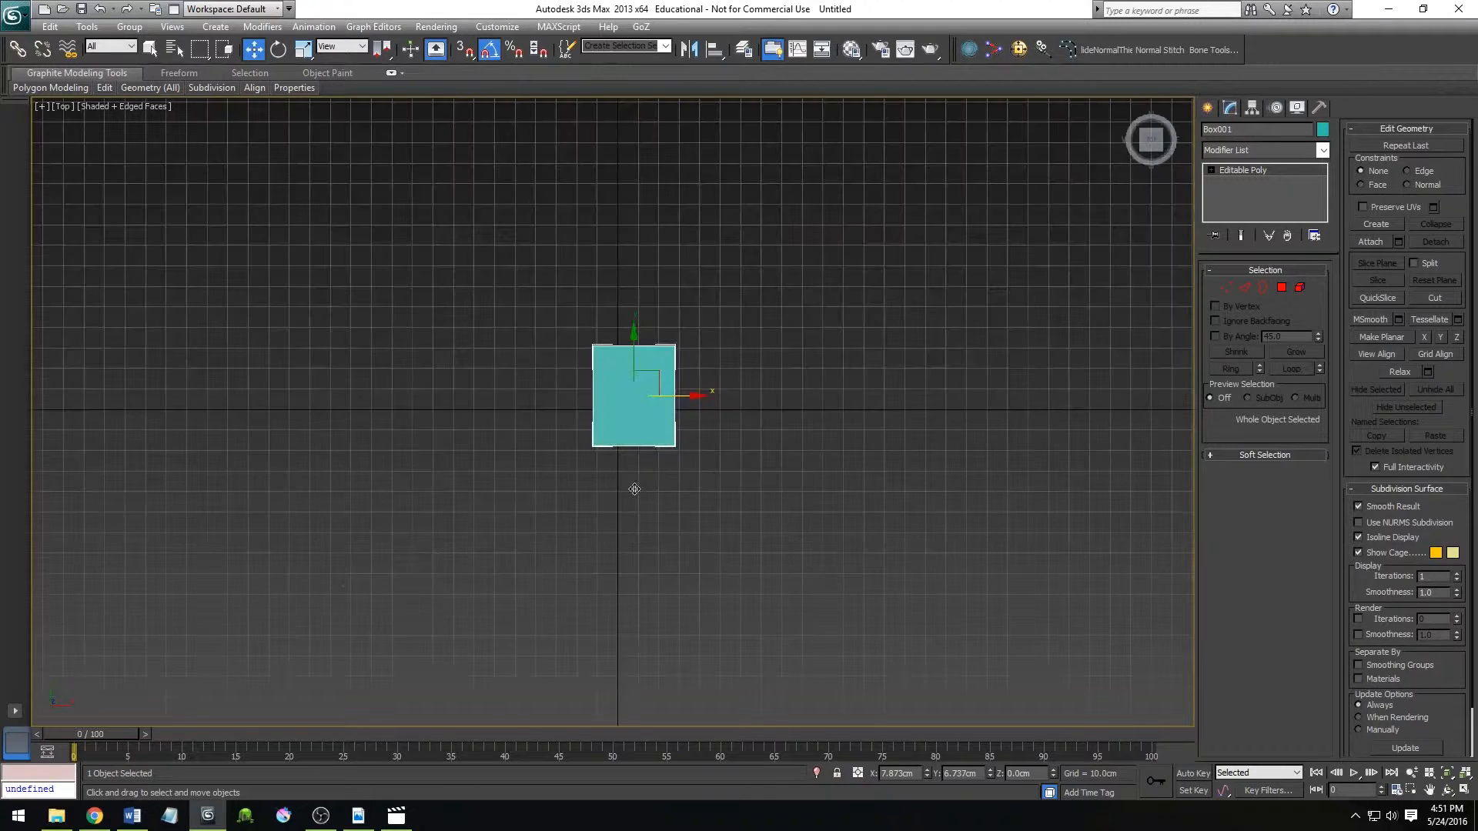
key("b")
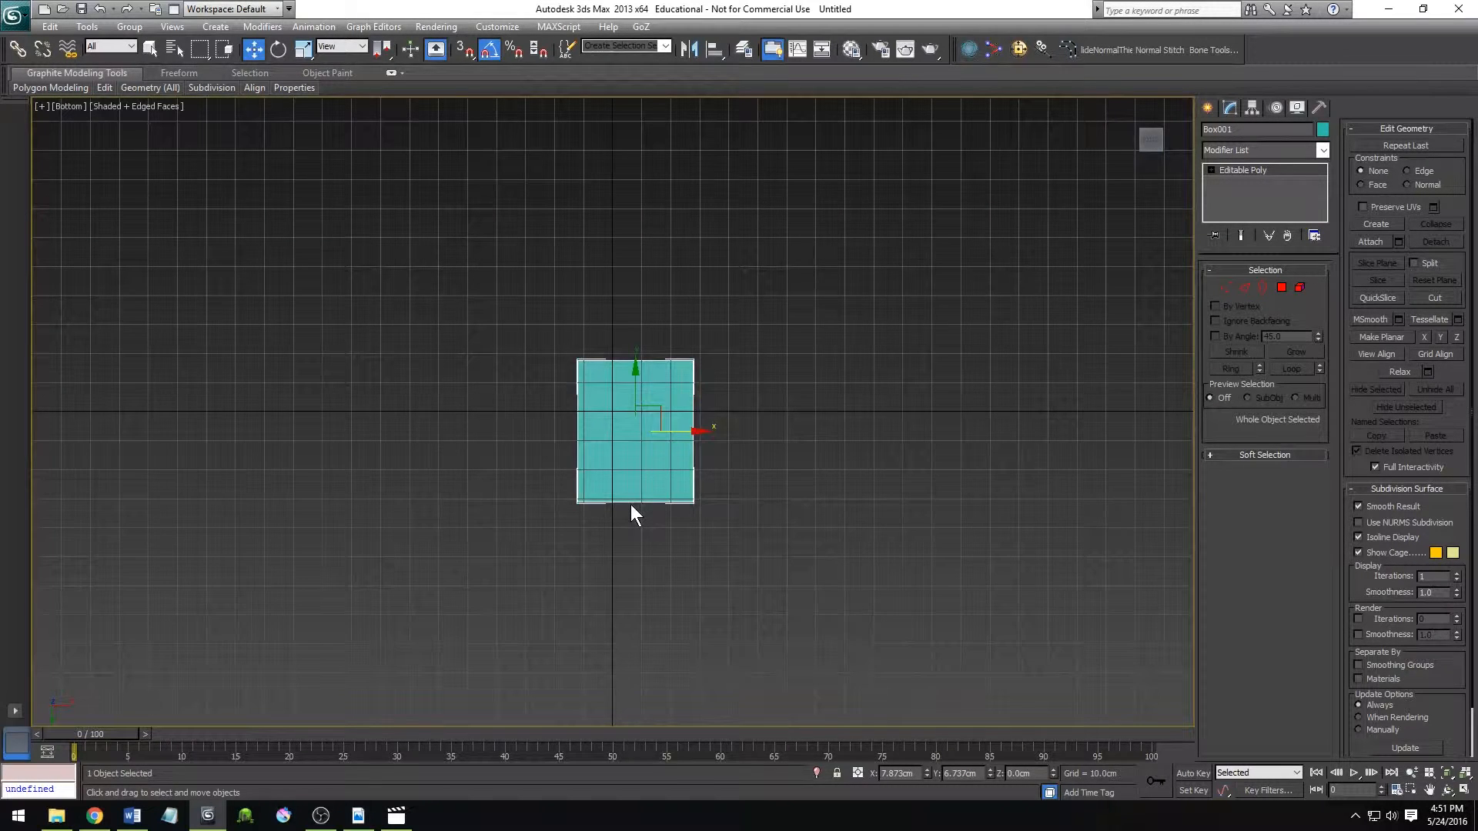
key("f")
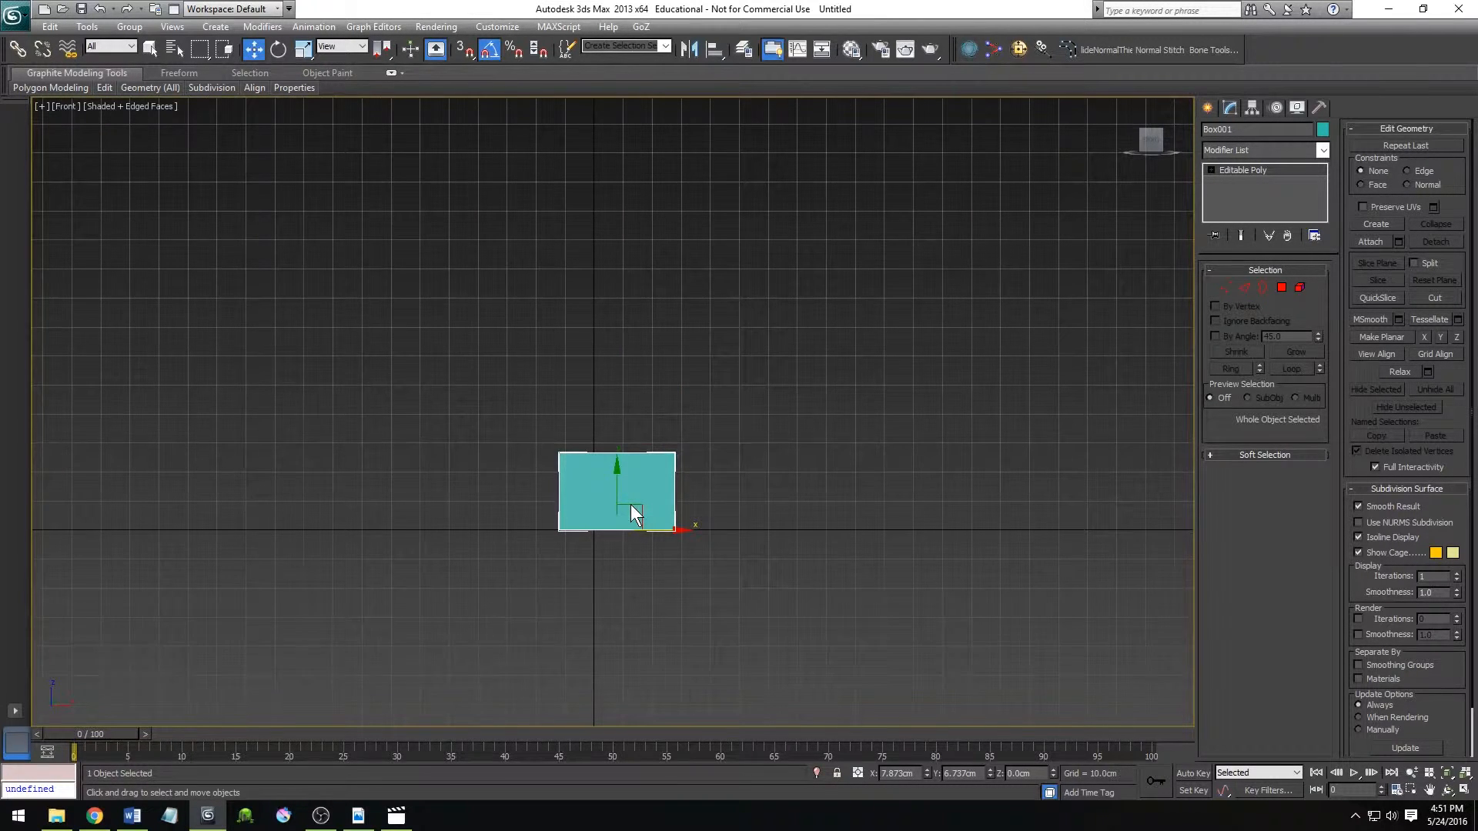
key("l")
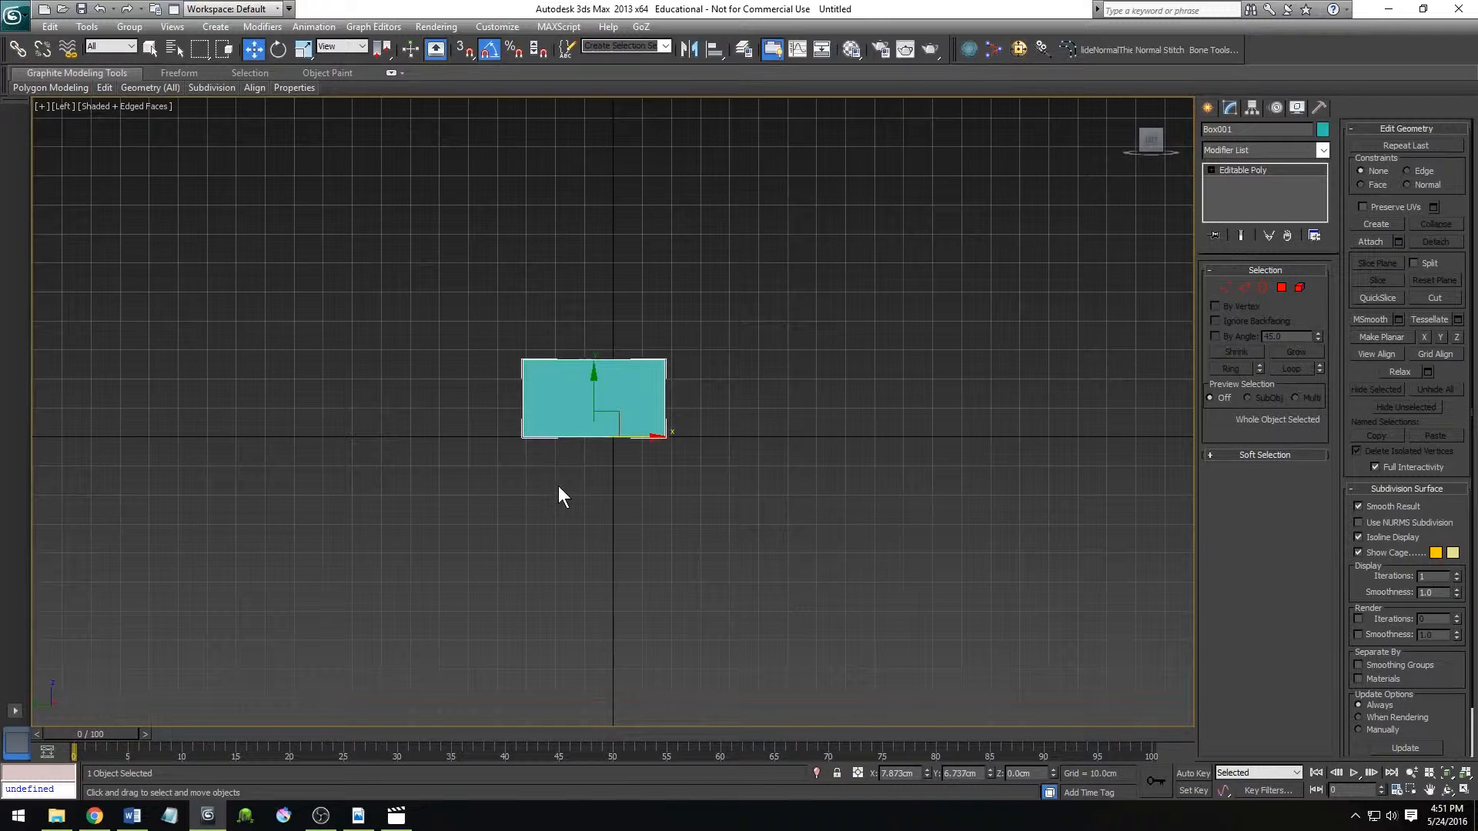
key("f")
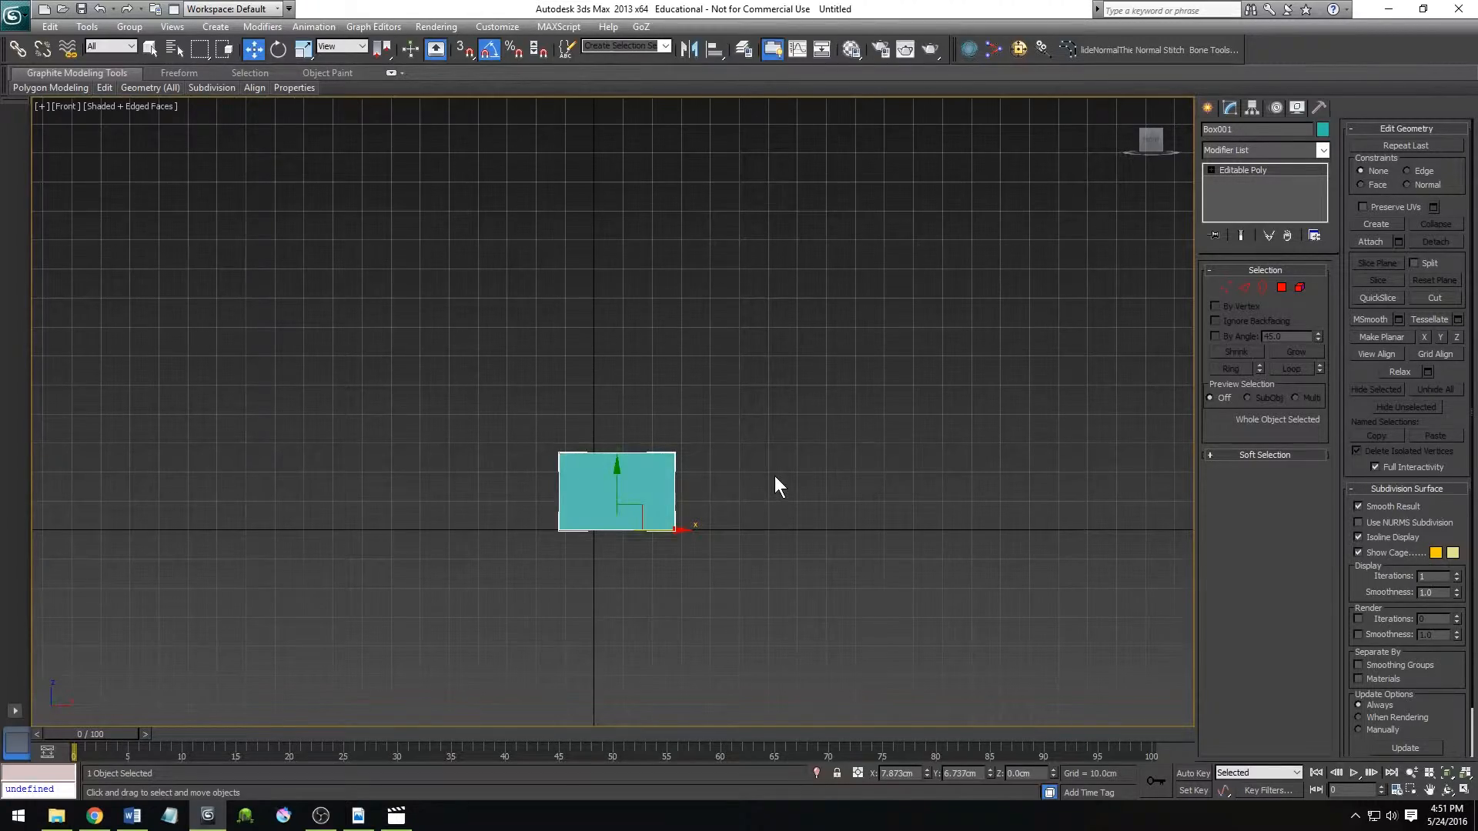
Examine the box from several angles by orbiting the view freely with the Orbit tool.
key("ctrl+r")
left_click_drag(755, 416, 475, 439)
right_click(658, 440)
key("w")
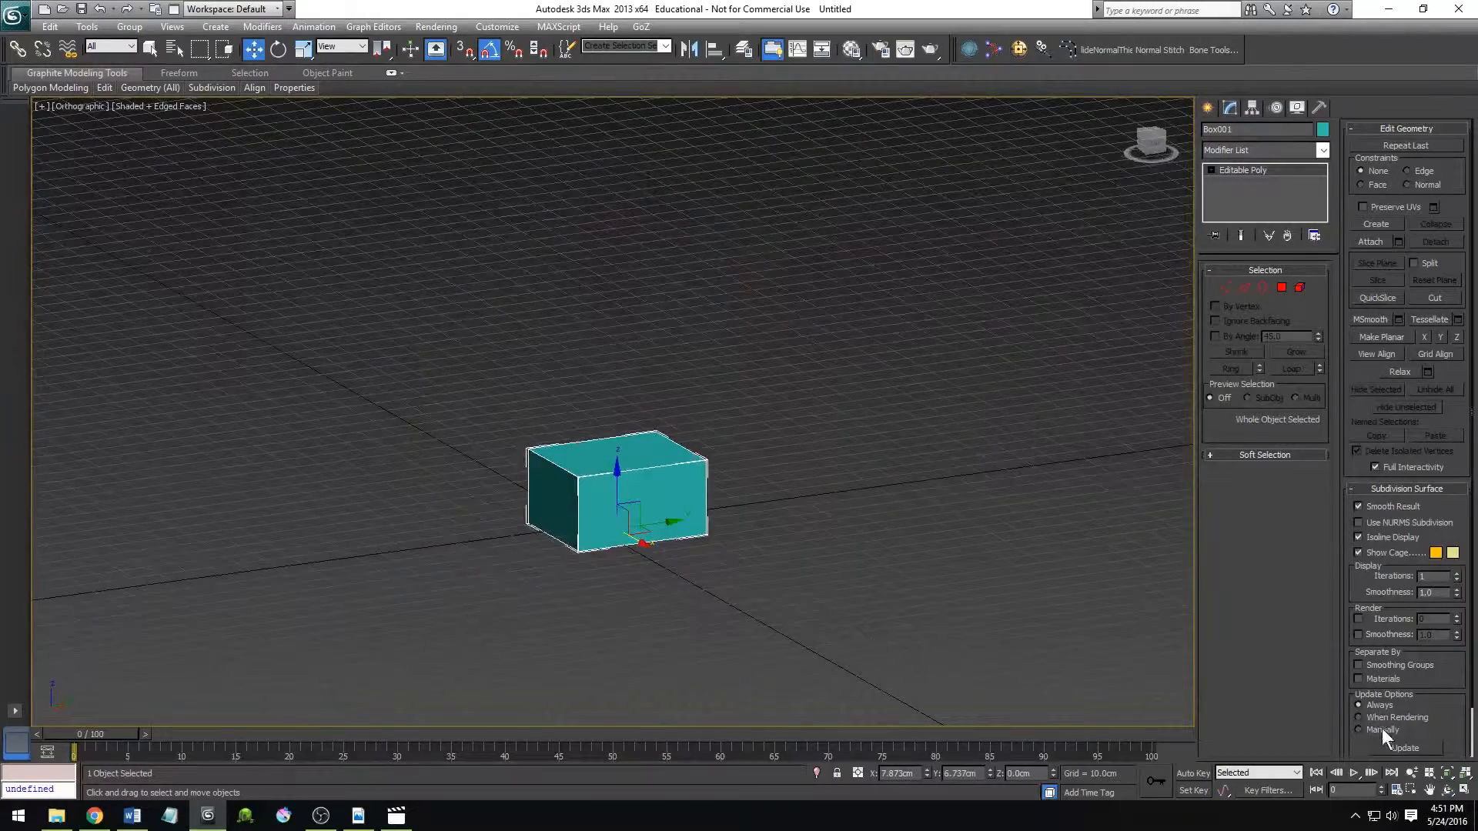
left_click(1447, 786)
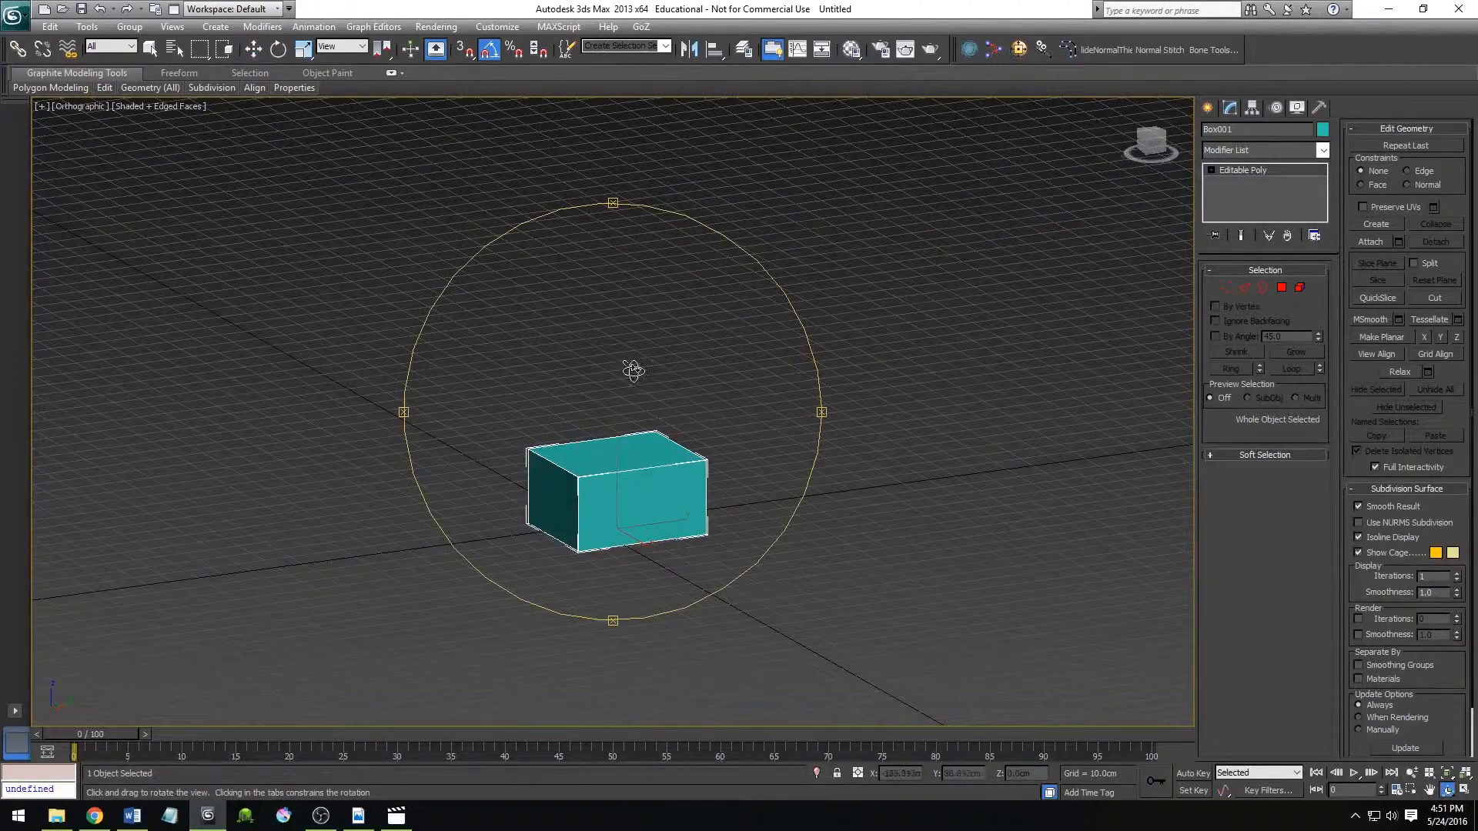
left_click_drag(634, 371, 538, 409)
right_click(538, 409)
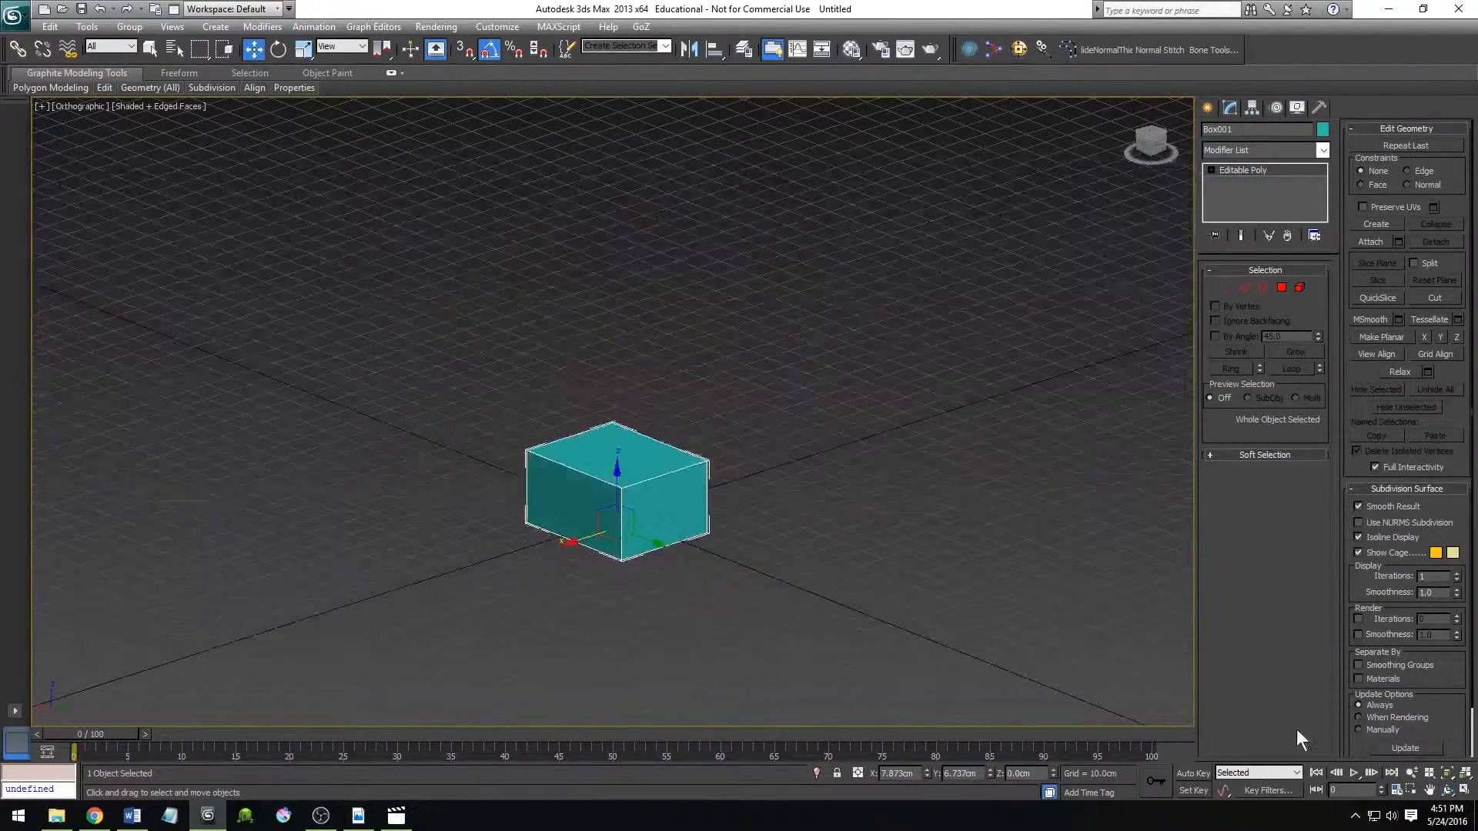
left_click(1447, 790)
left_click_drag(678, 492, 734, 516)
left_click_drag(523, 474, 656, 501)
right_click(721, 576)
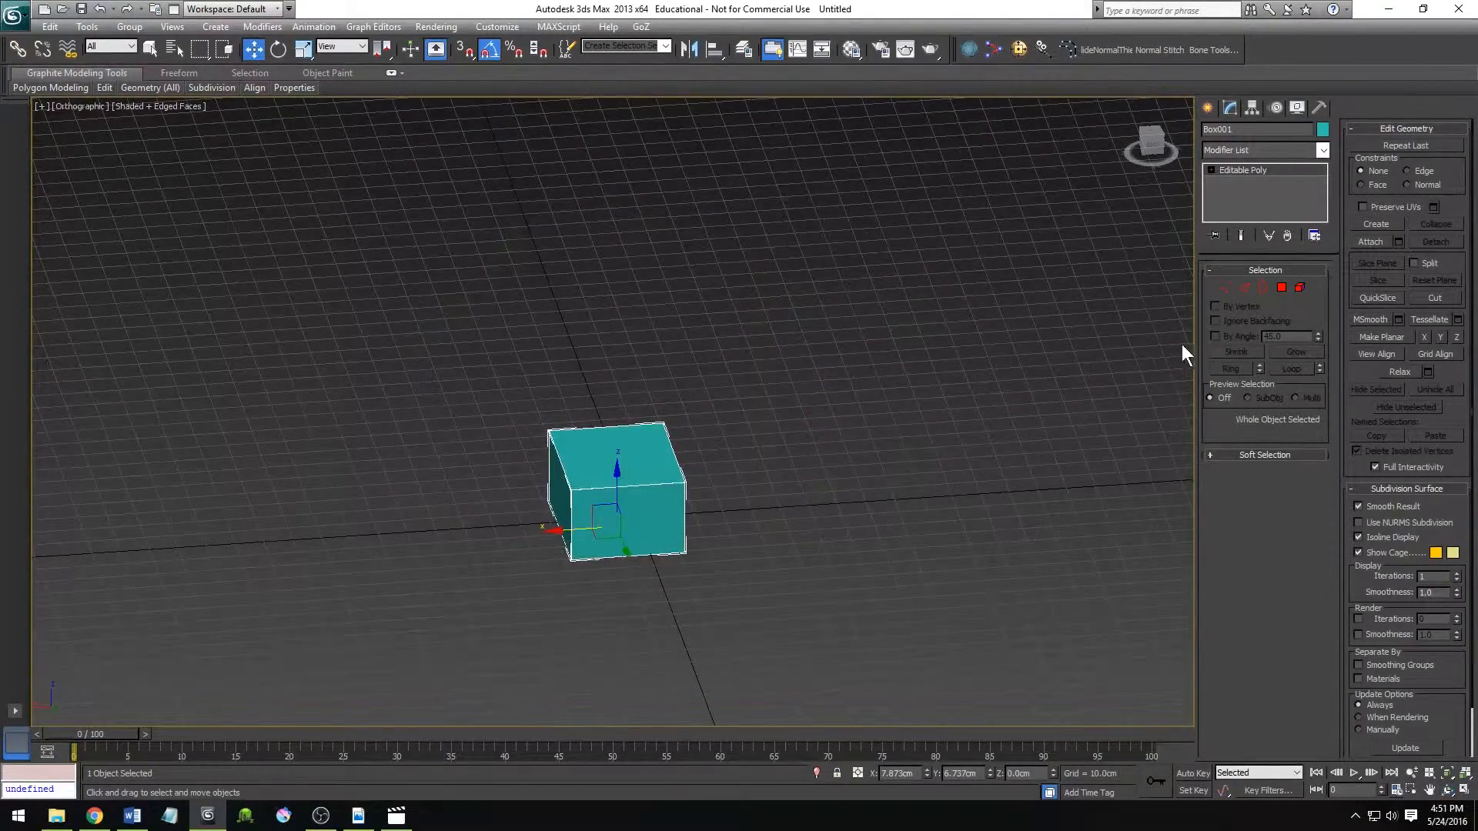
Deselect and reselect the teal box, and return the viewport to a close, angled Perspective view of it.
left_click(927, 488)
left_click(644, 468)
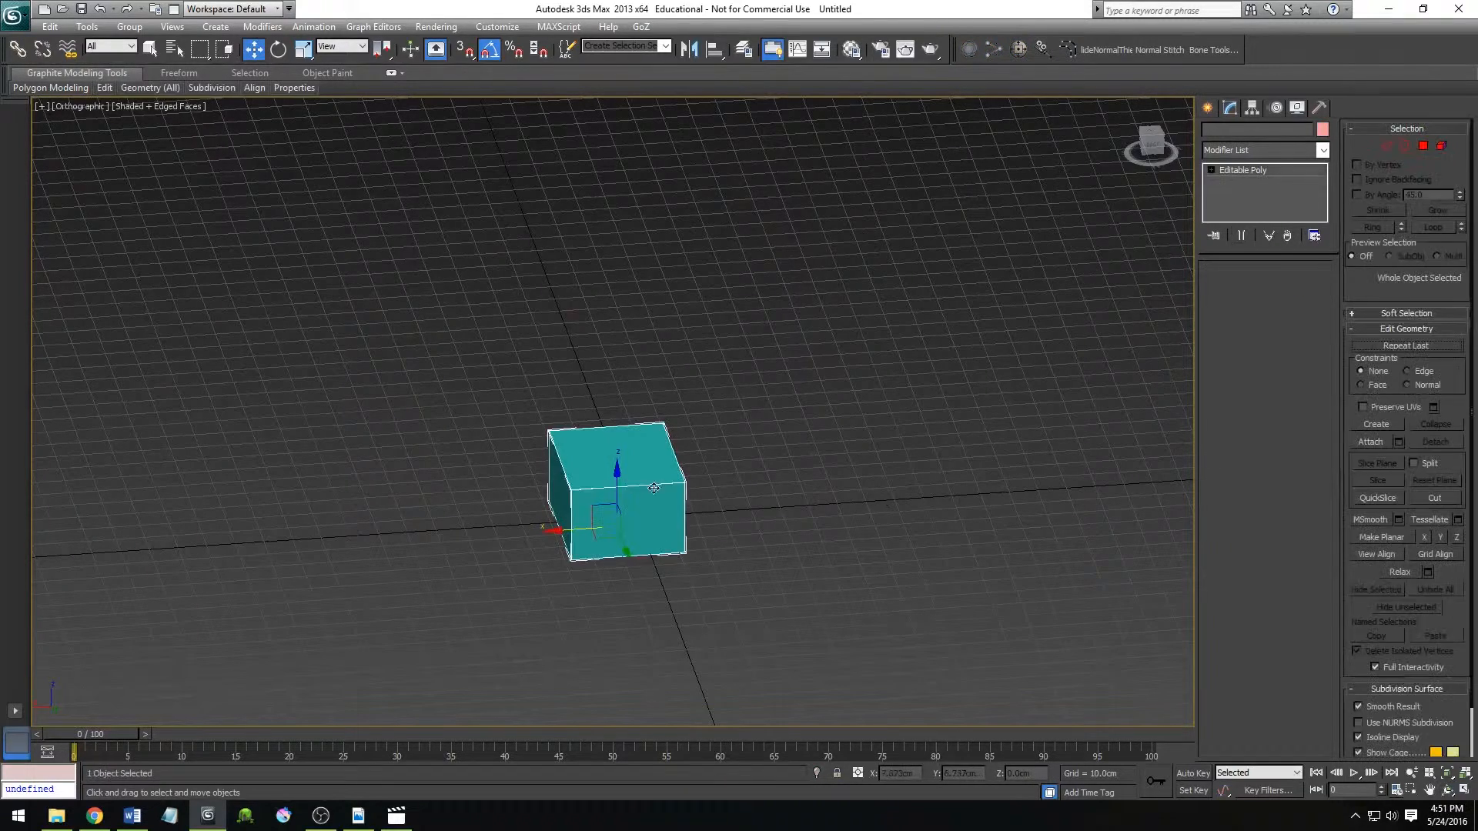
middle_click_drag(818, 610, 824, 531)
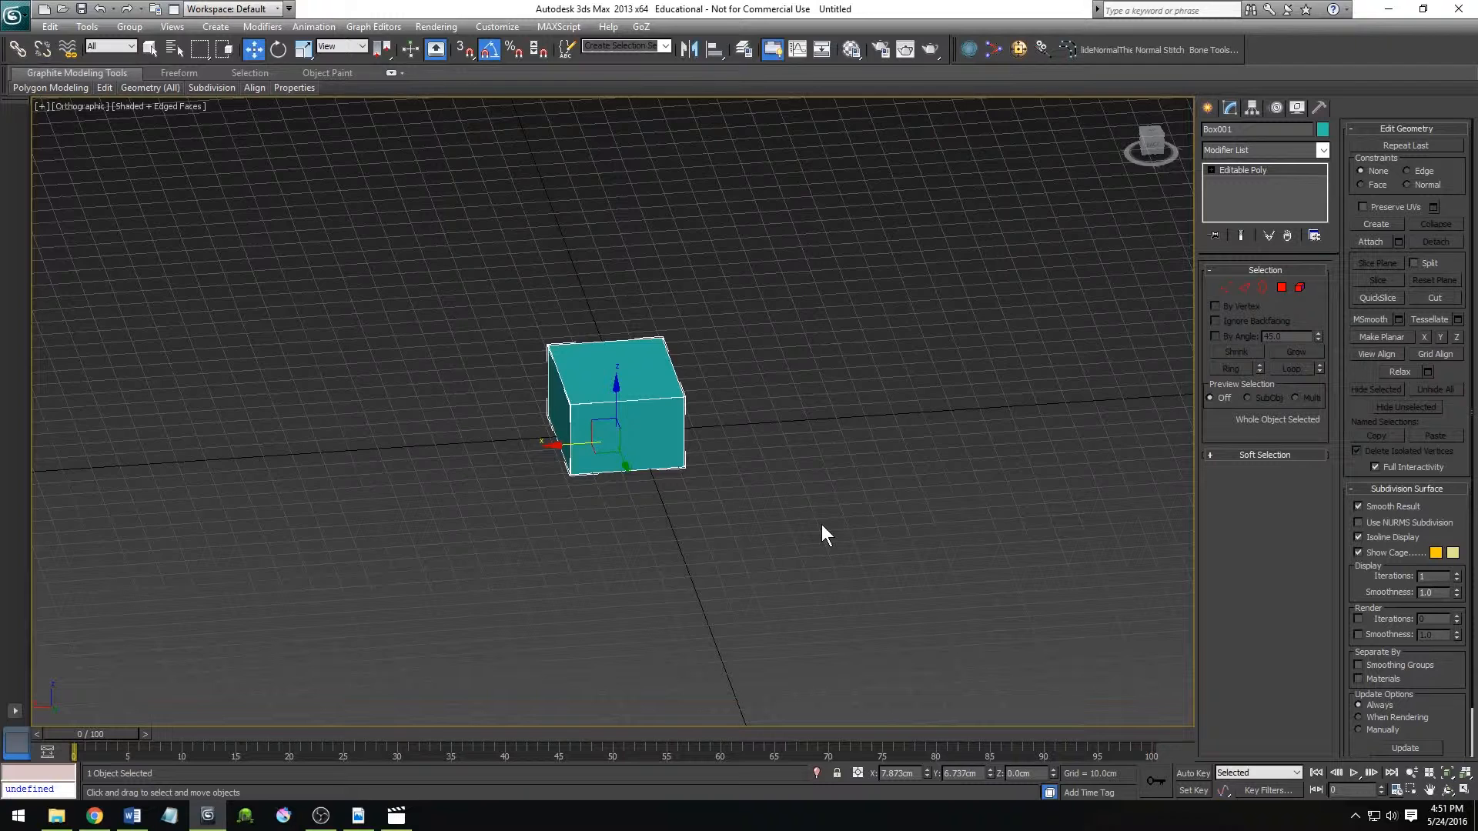
key("p")
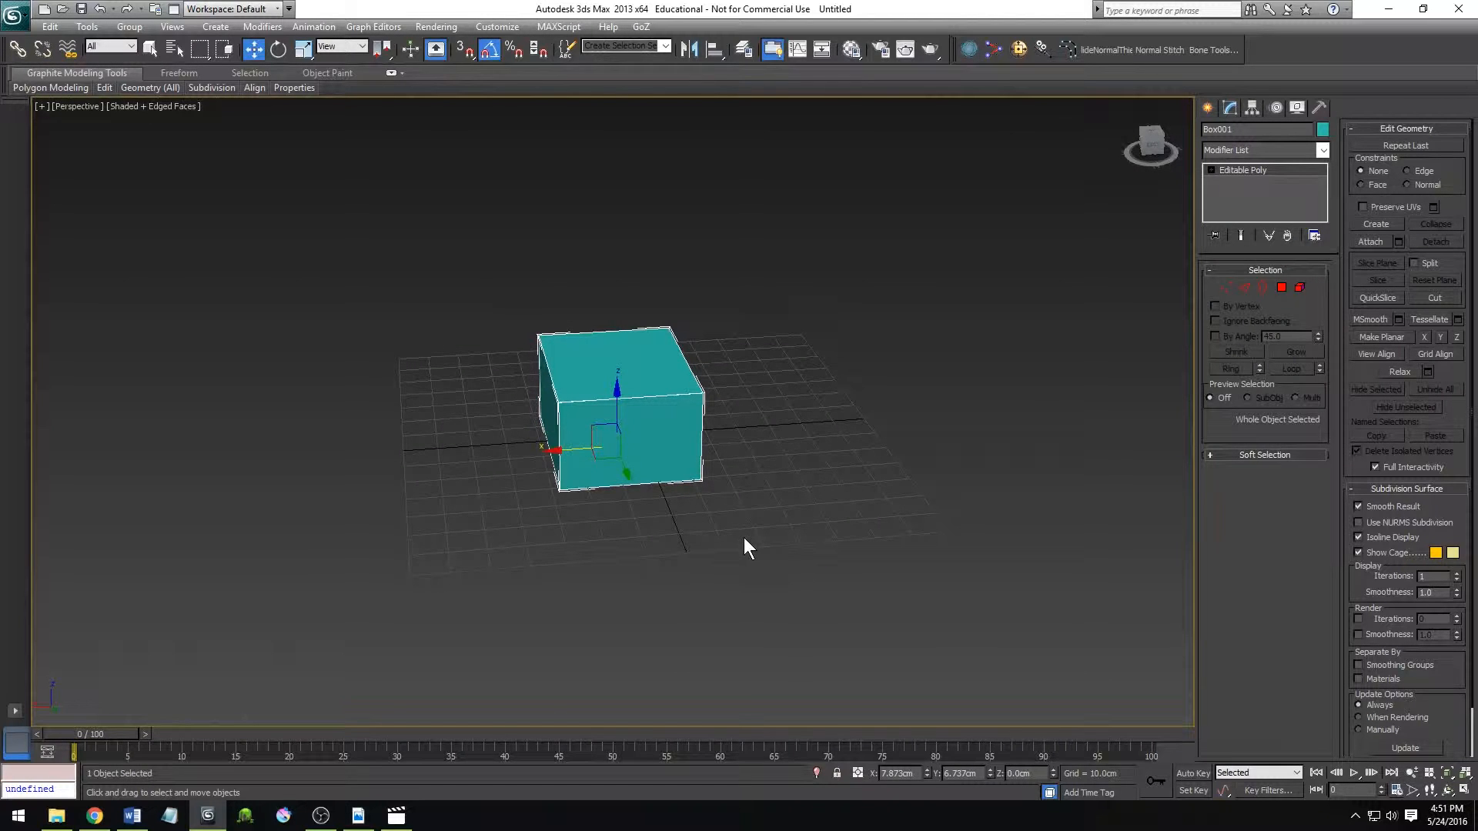
scroll(743, 538, "up", 5)
scroll(744, 542, "down", 3)
scroll(743, 542, "up", 2)
middle_click_drag(739, 555, 660, 538, "alt")
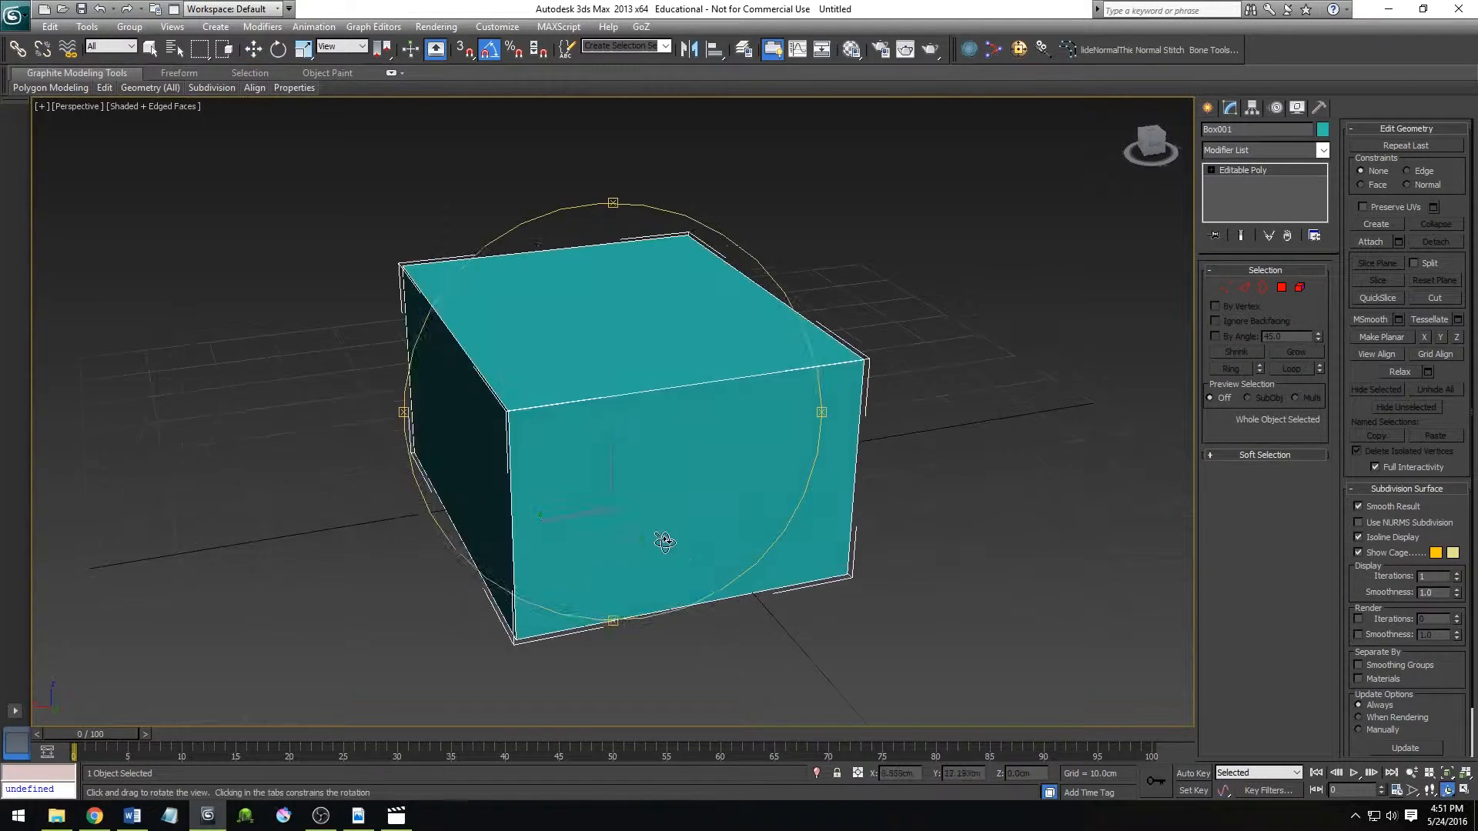
Step through the box's Vertex, Edge and Border sub-object levels, returning to Edge level.
left_click(1227, 288)
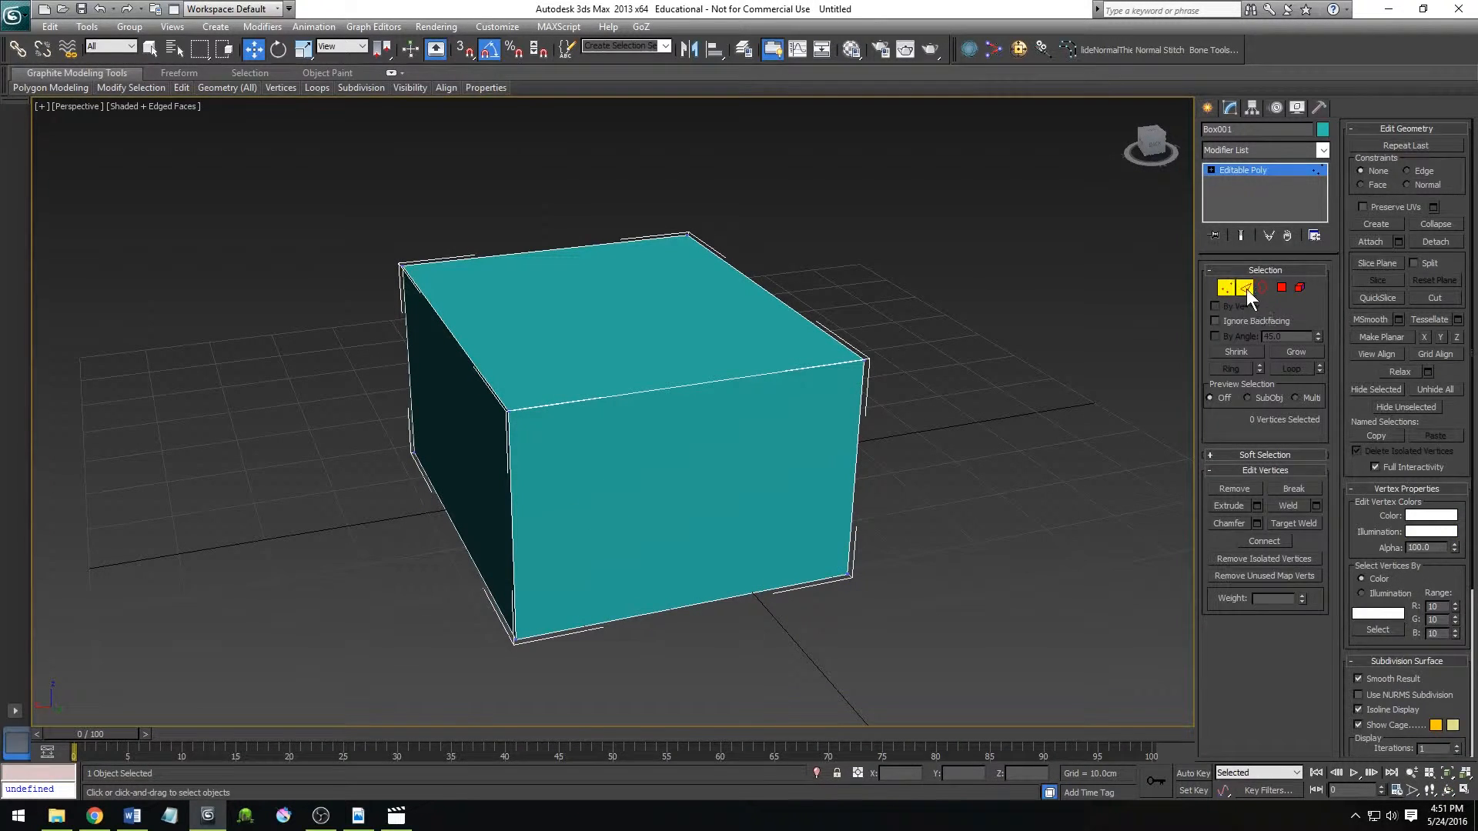
left_click(1246, 289)
left_click(1263, 289)
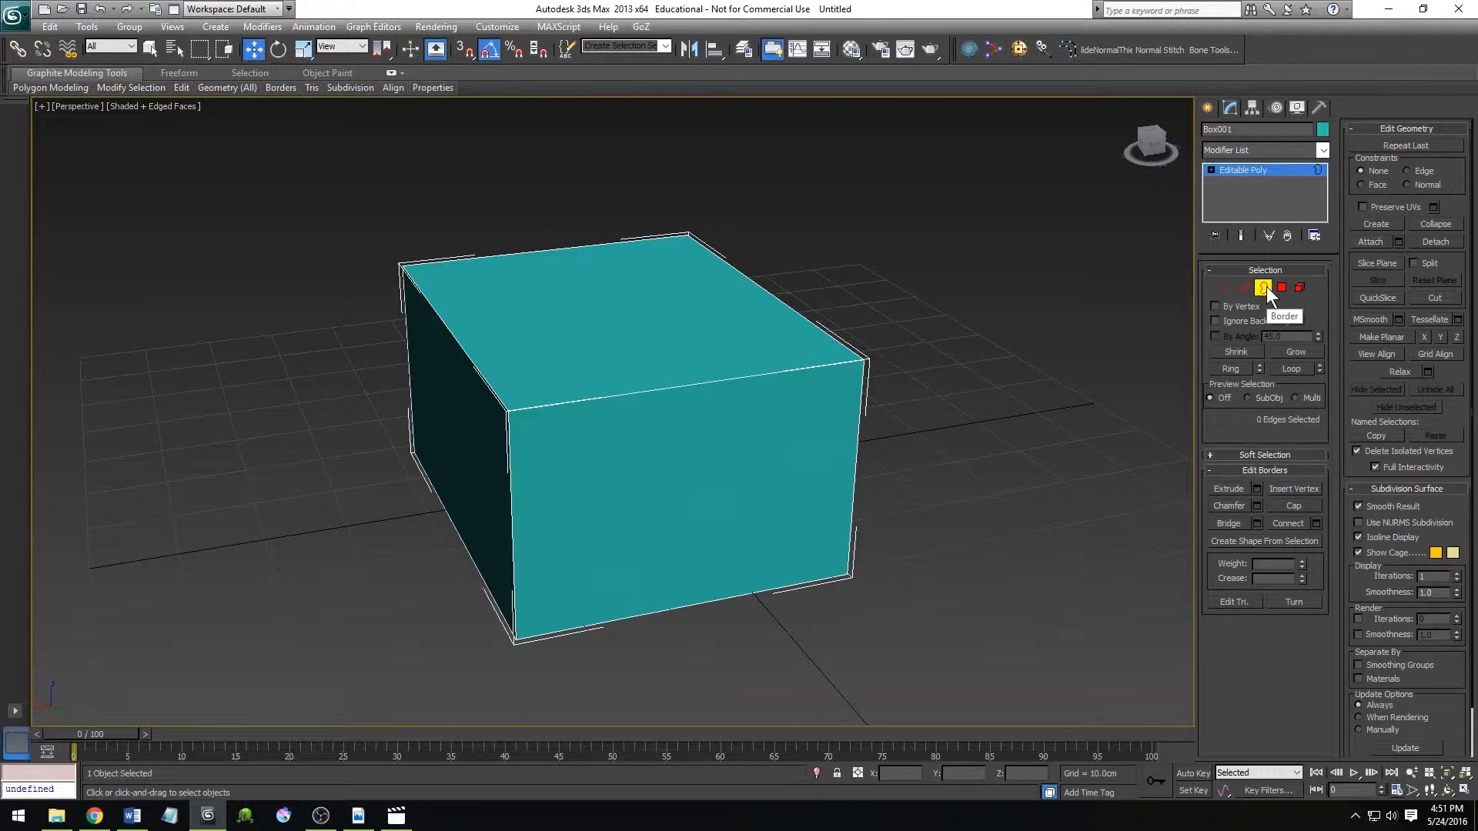
left_click(1244, 288)
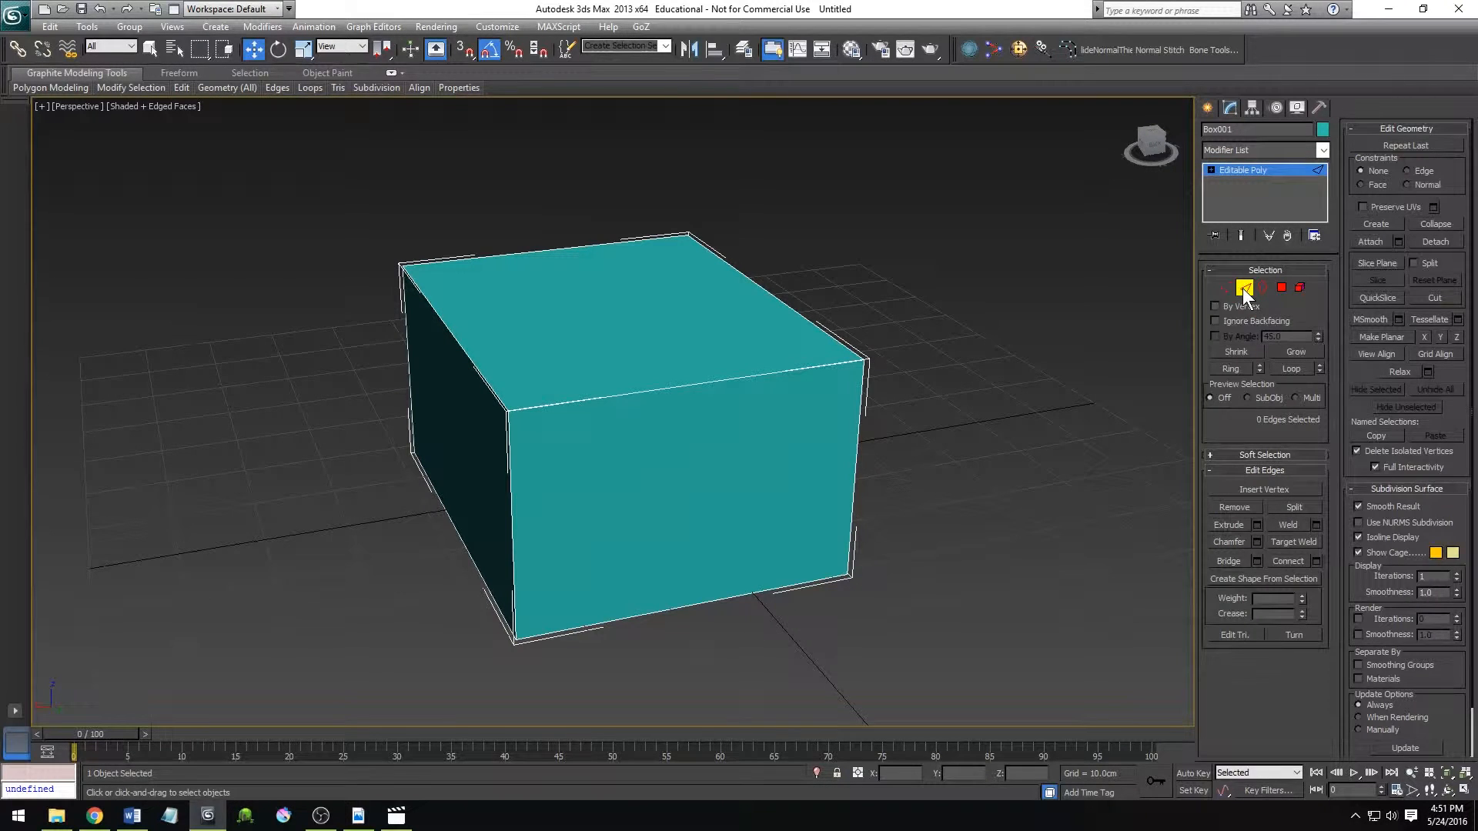
At Vertex level, try moving one upper corner vertex of the box upward, and undo the move.
left_click(1225, 288)
left_click(866, 359)
left_click_drag(868, 339, 886, 271)
key("ctrl+z")
At Edge level, try moving the upper front edge of the box, and undo the move.
left_click(1244, 288)
left_click(723, 382)
left_click_drag(690, 312, 828, 252)
key("ctrl+z")
At Polygon level, try moving the front face of the box sideways along X, and undo the move.
left_click(1281, 287)
left_click(692, 460)
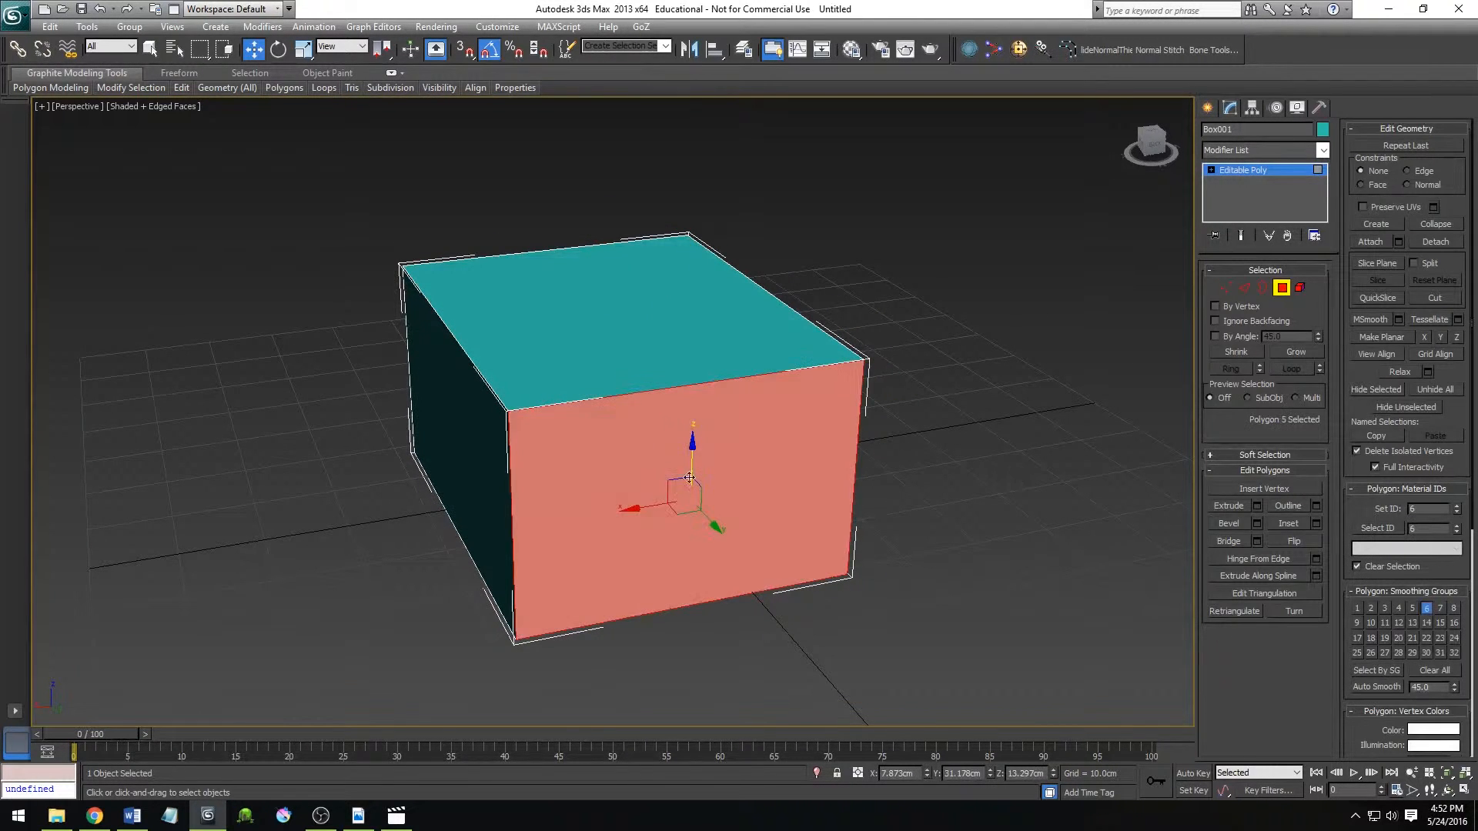
left_click_drag(643, 507, 308, 574)
key("ctrl+z")
At Element level, try moving the whole box element upward, and undo the move.
left_click(1301, 288)
left_click(731, 425)
left_click_drag(609, 378, 816, 235)
key("ctrl+z")
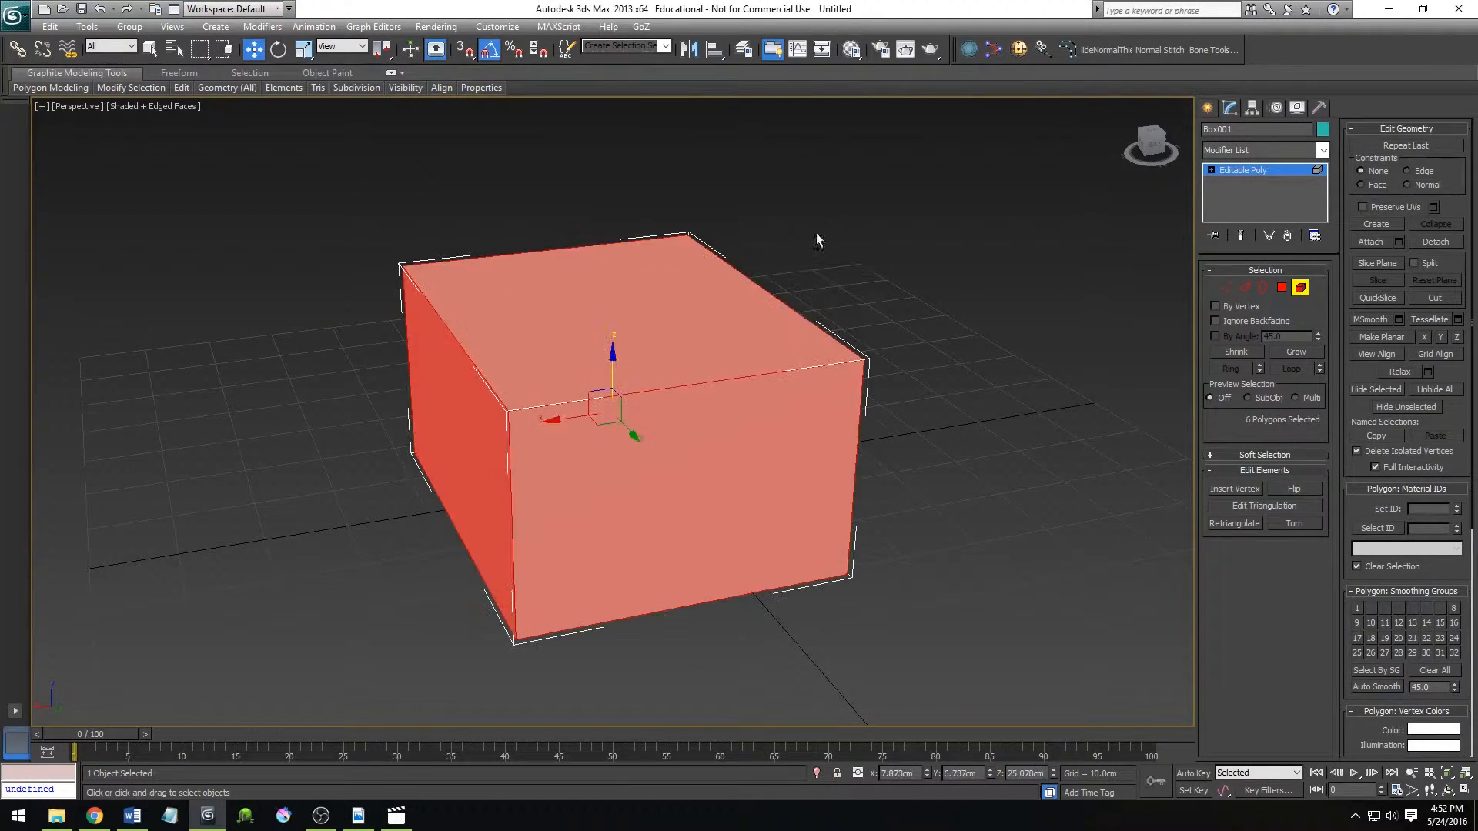
scroll(897, 508, "down", 3)
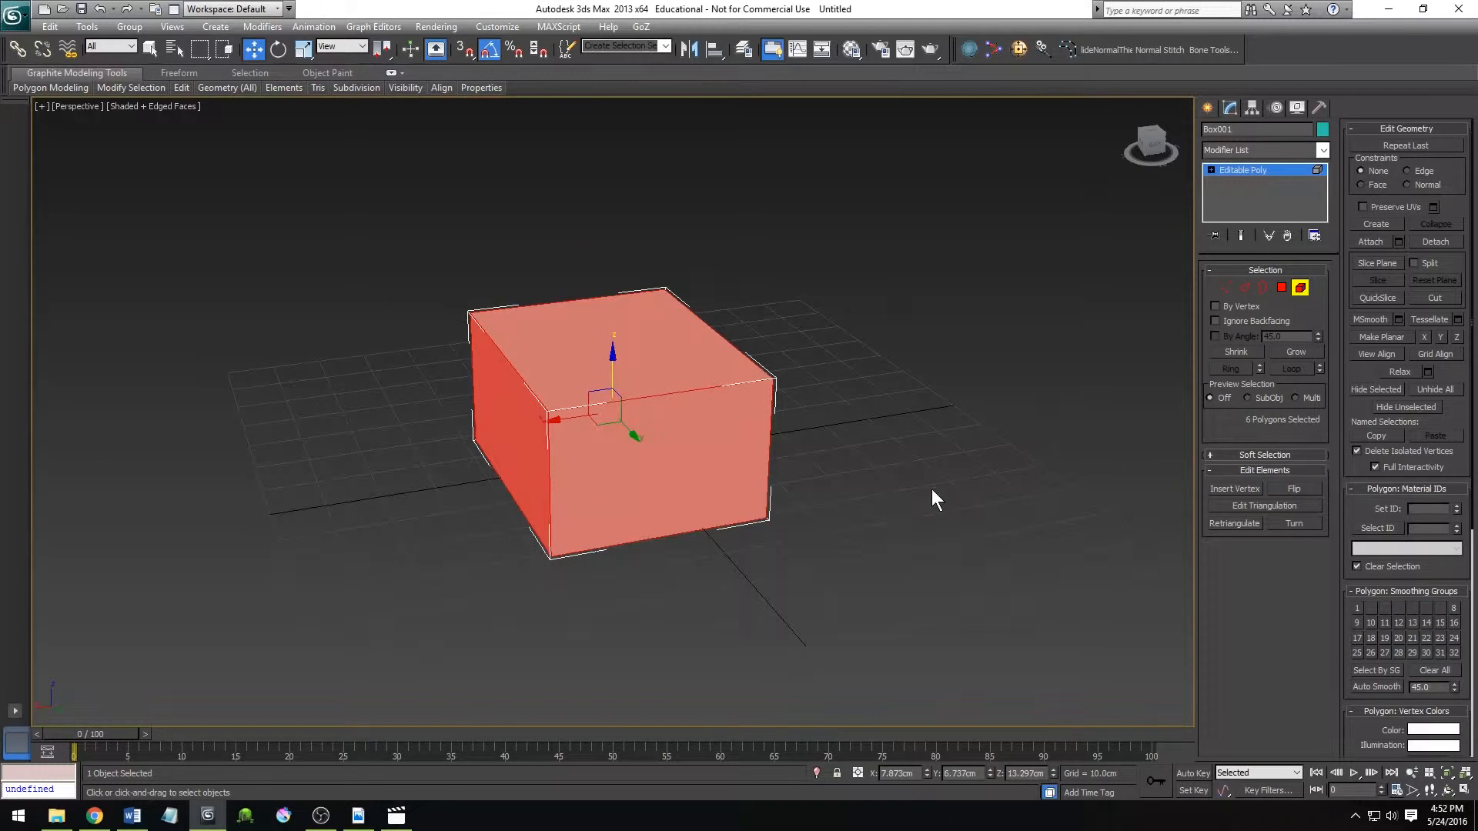
Cycle repeatedly through the Vertex, Edge, Border, Polygon and Element sub-object levels, ending at Vertex level with nothing selected.
left_click(1227, 288)
left_click(1244, 288)
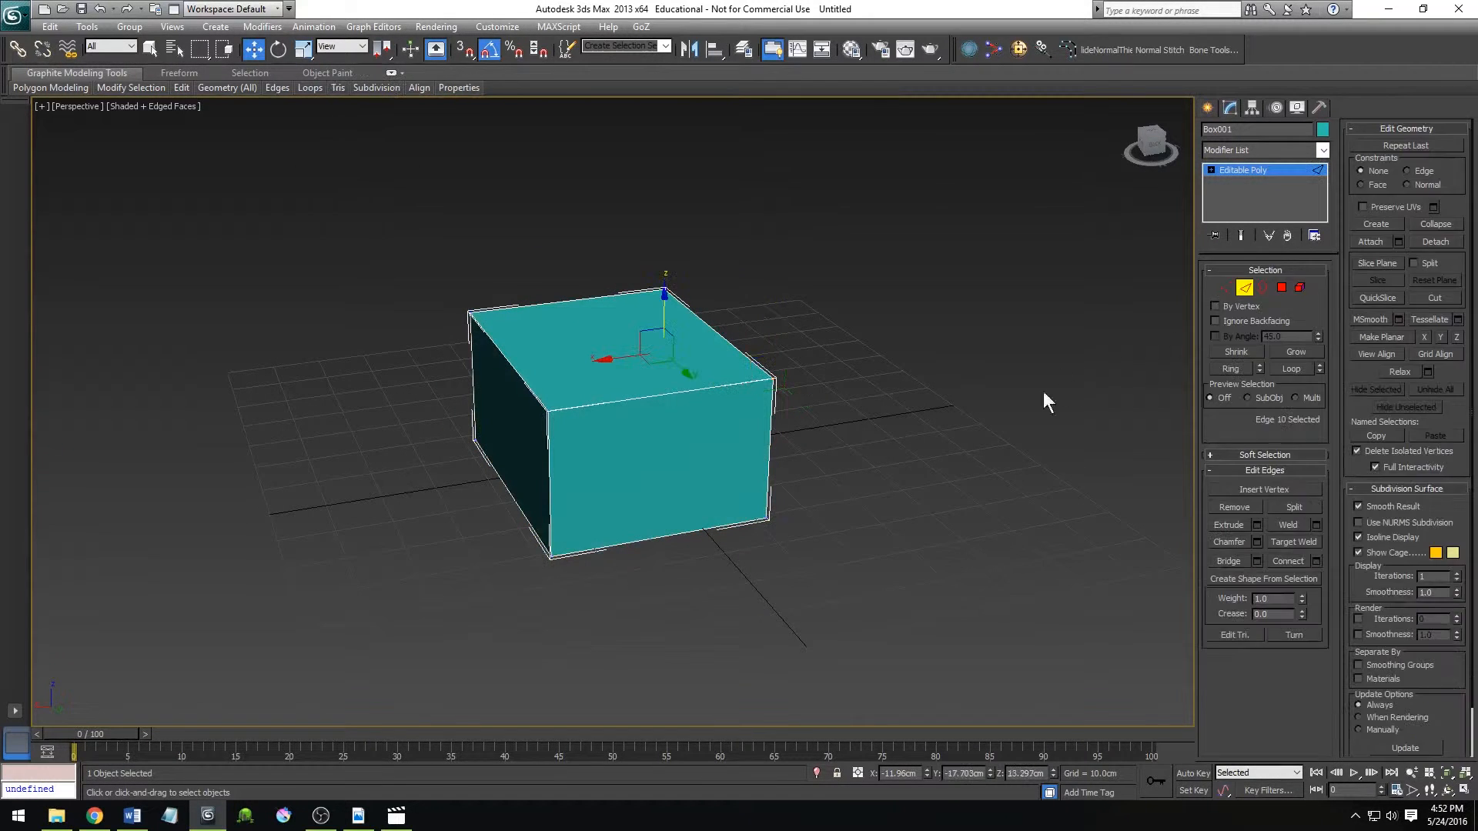
left_click(1238, 288)
key("1")
key("2")
key("3")
key("4")
key("5")
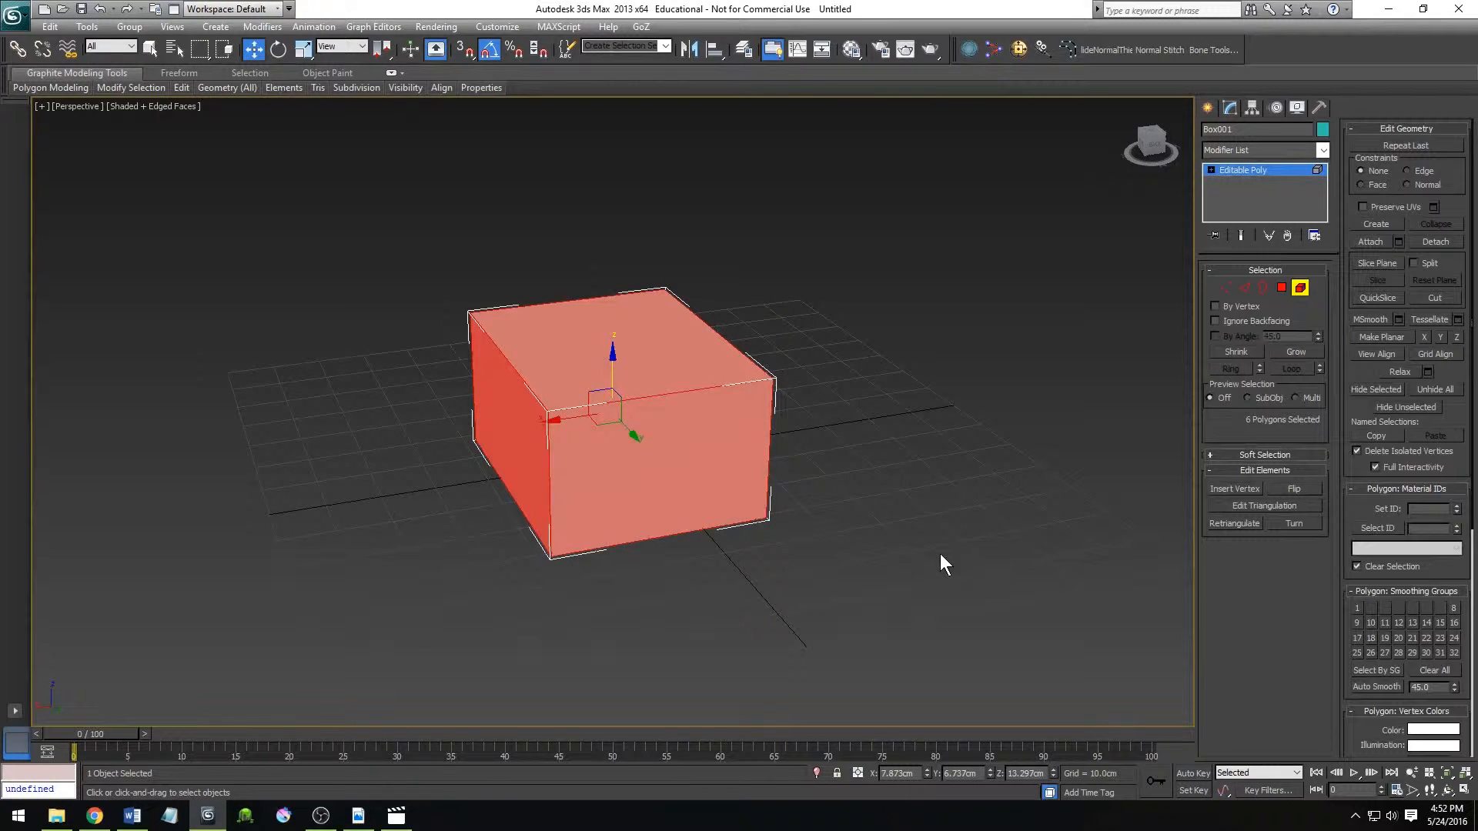
key("1")
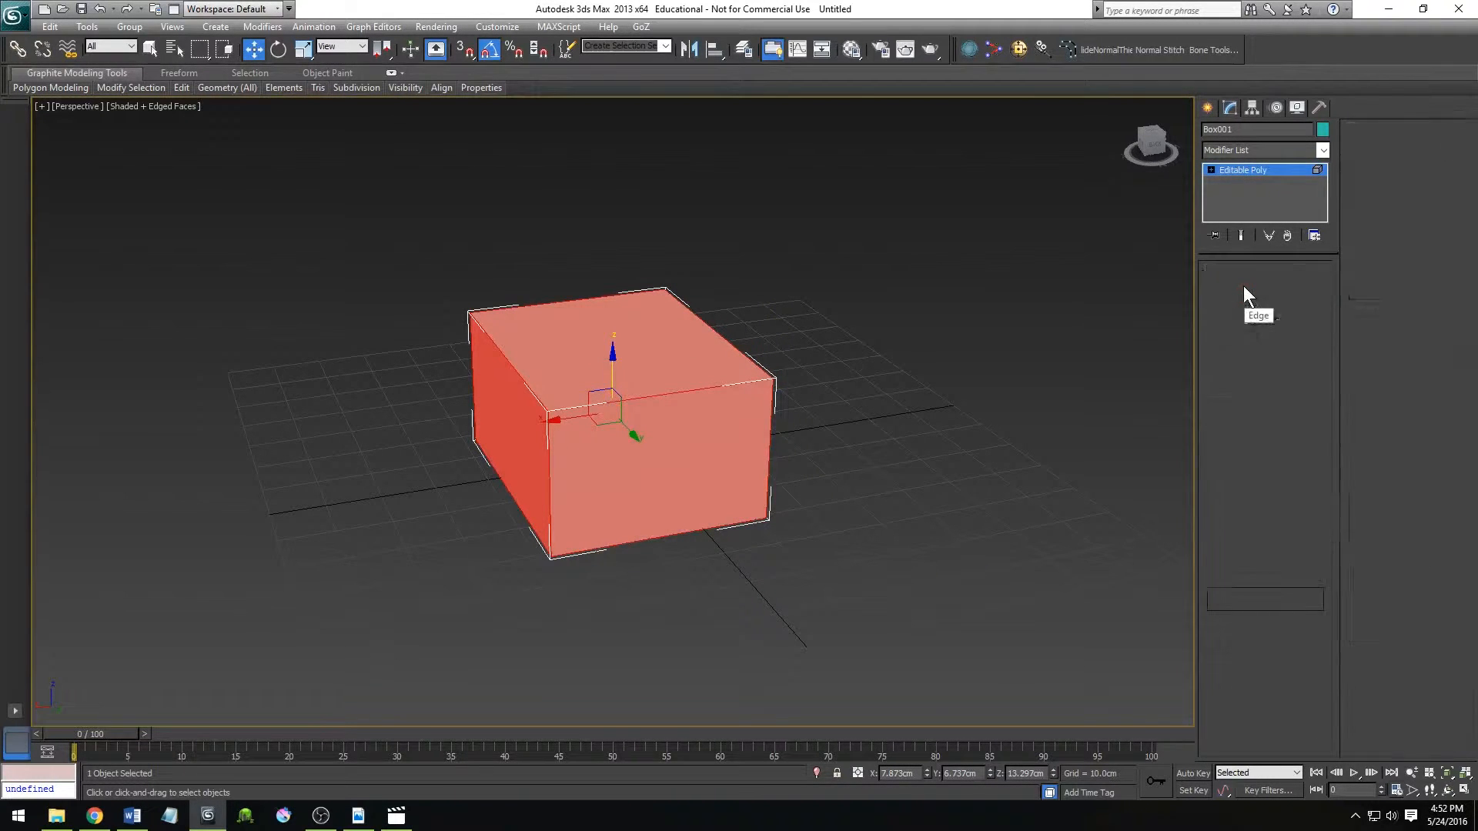
key("2")
key("3")
key("4")
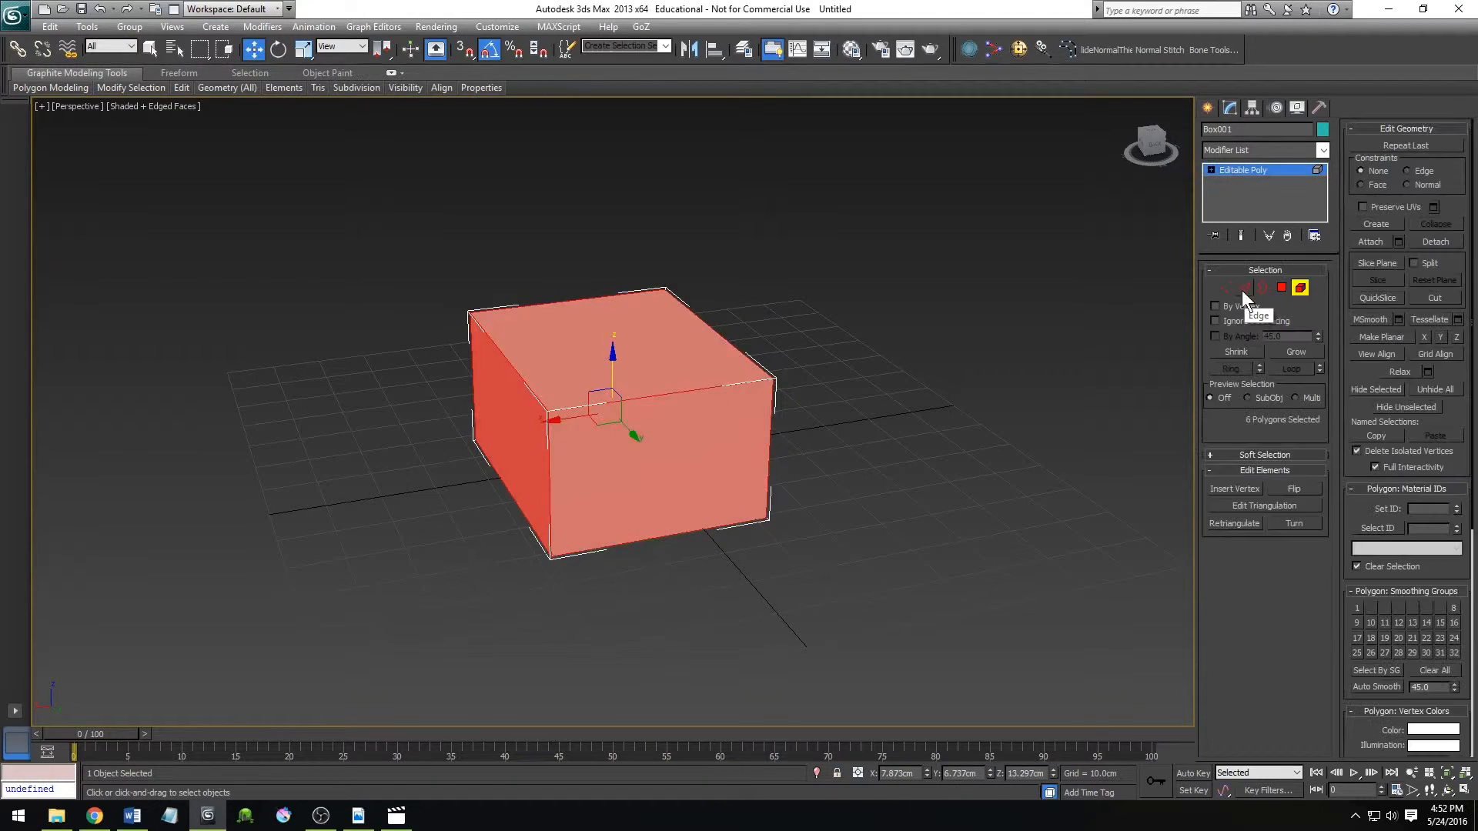
key("1")
left_click(968, 501)
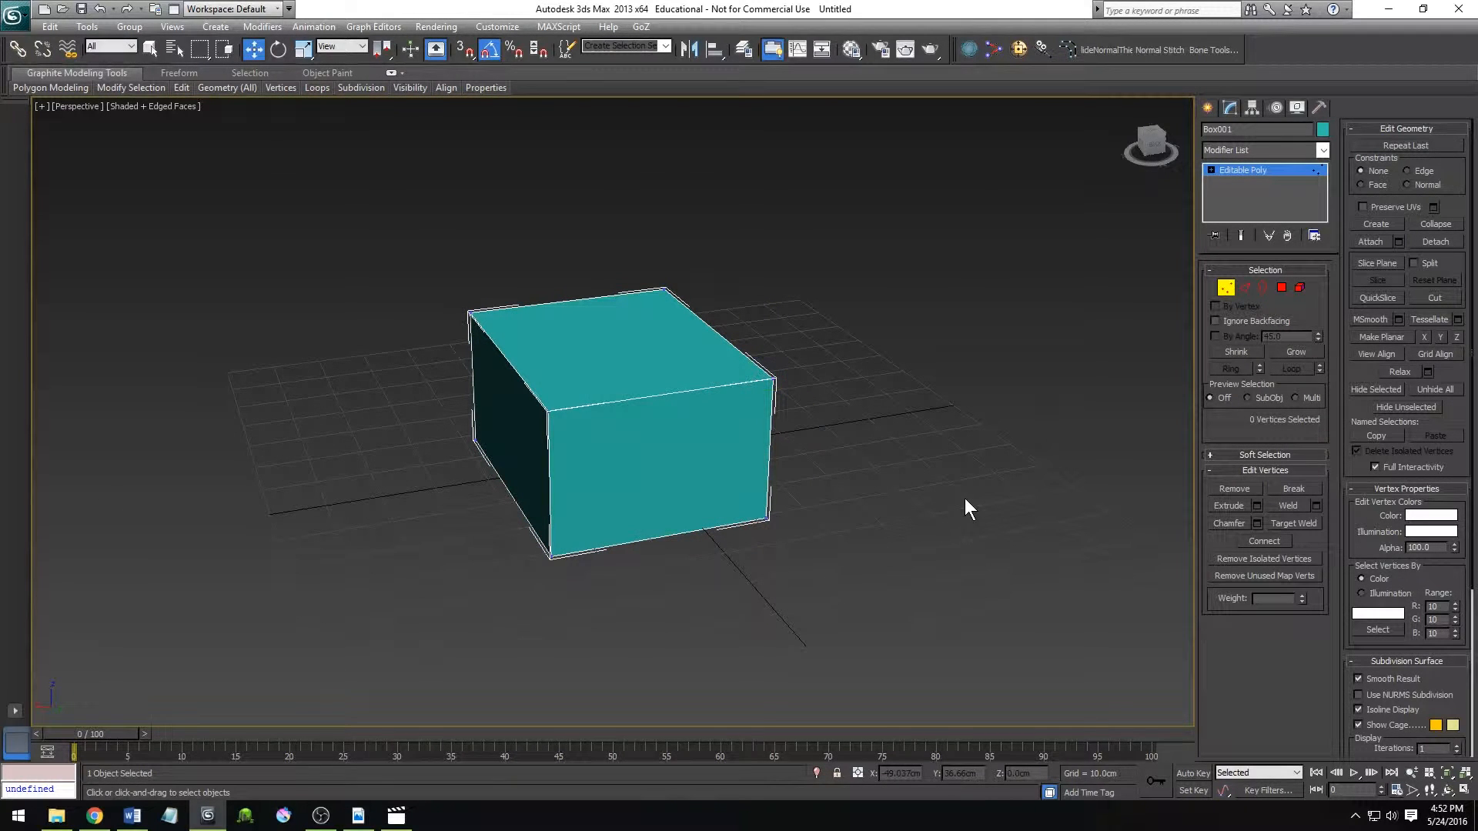
Enter Polygon level and select all of the box's polygons.
scroll(878, 500, "down", 5)
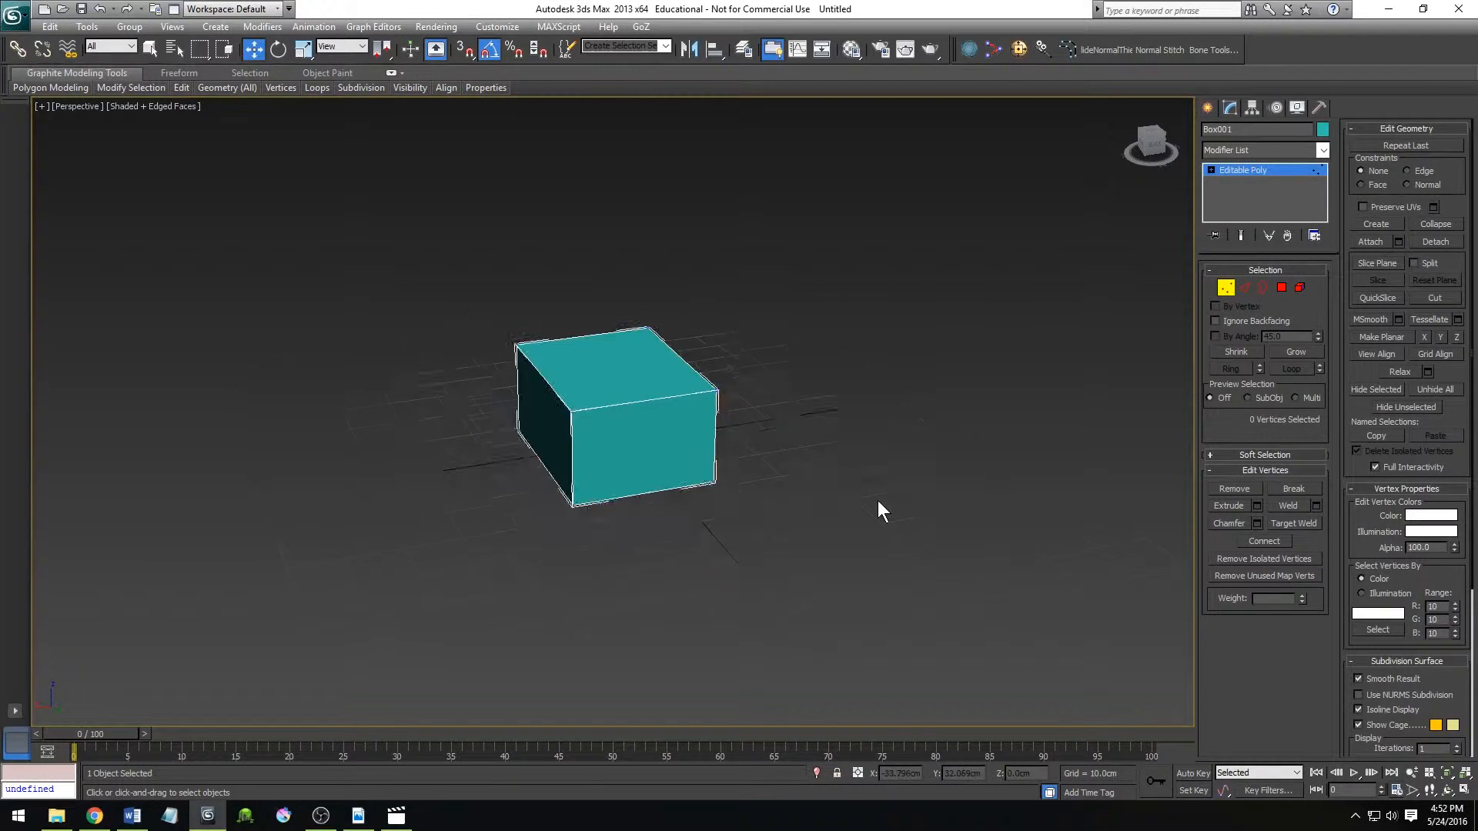
scroll(878, 501, "up", 5)
key("ctrl+r")
mouse_move(681, 487)
left_mouse_down()
mouse_move(779, 472)
mouse_move(686, 469)
mouse_move(701, 480)
mouse_move(693, 465)
mouse_move(742, 462)
mouse_move(651, 455)
mouse_move(702, 471)
left_mouse_up()
right_click(702, 472)
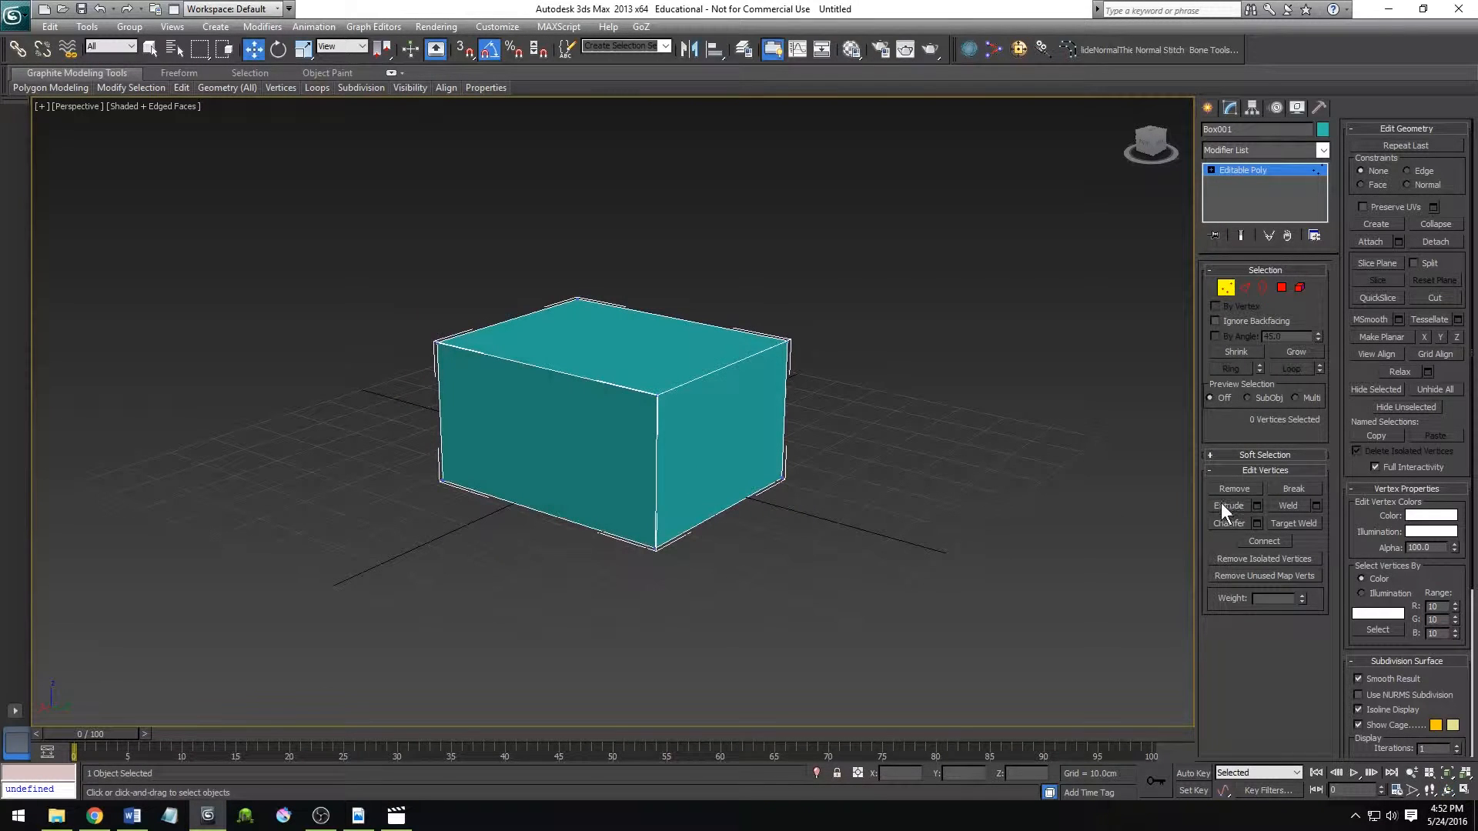
left_click(1281, 287)
key("ctrl+a")
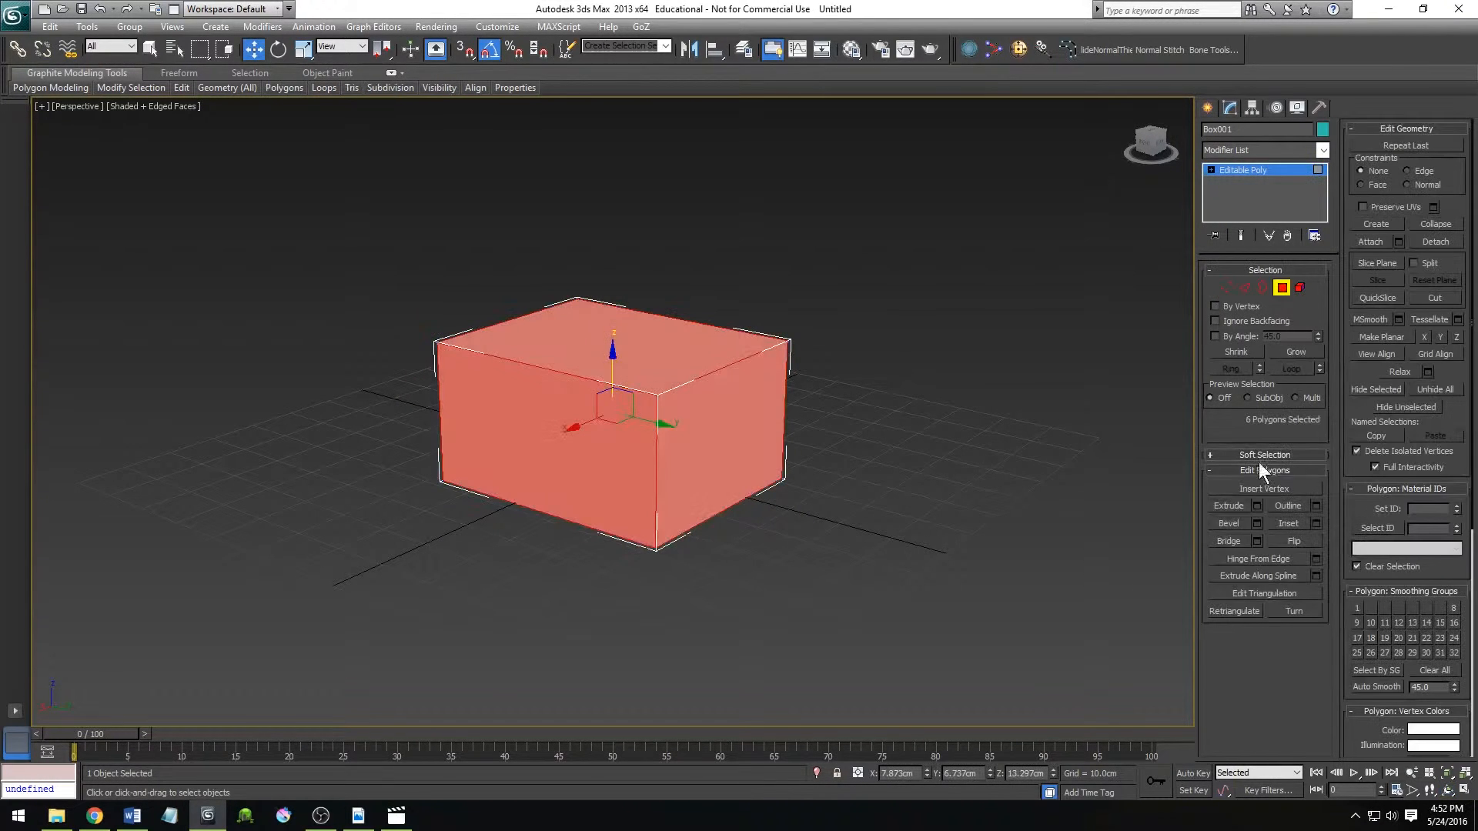
Clear the polygon selection, try extruding the box's end polygon freehand, and undo the extrusion.
left_click(1107, 581)
left_click(1216, 505)
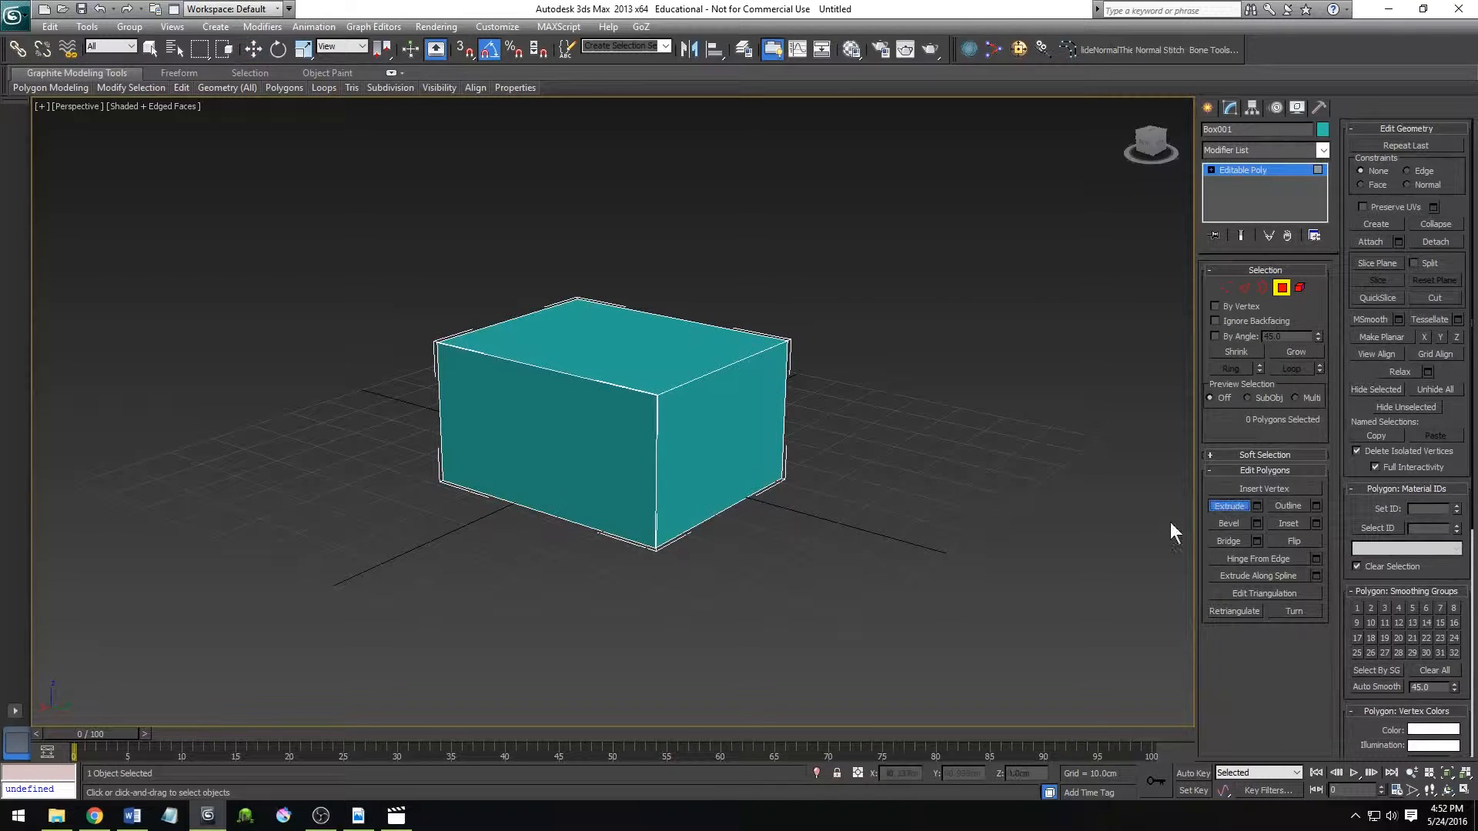
middle_click_drag(945, 562, 750, 496)
left_click_drag(686, 484, 775, 391)
middle_click_drag(820, 486, 760, 413)
key("ctrl+z")
key("w")
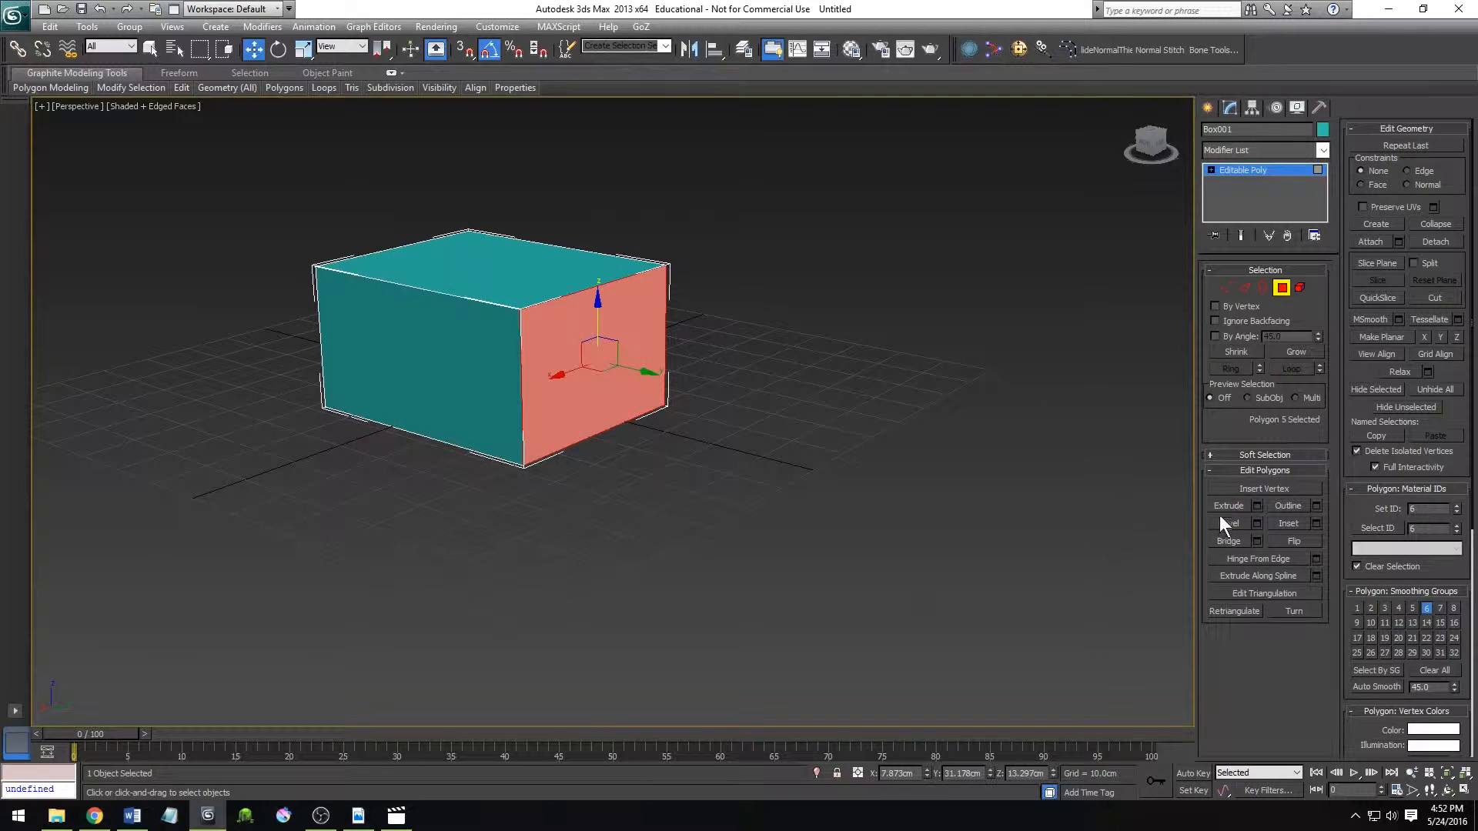
Extrude the end polygon several times in succession to lengthen the box, and undo all of these extrusions.
left_click(1224, 505)
left_click_drag(594, 360, 600, 188)
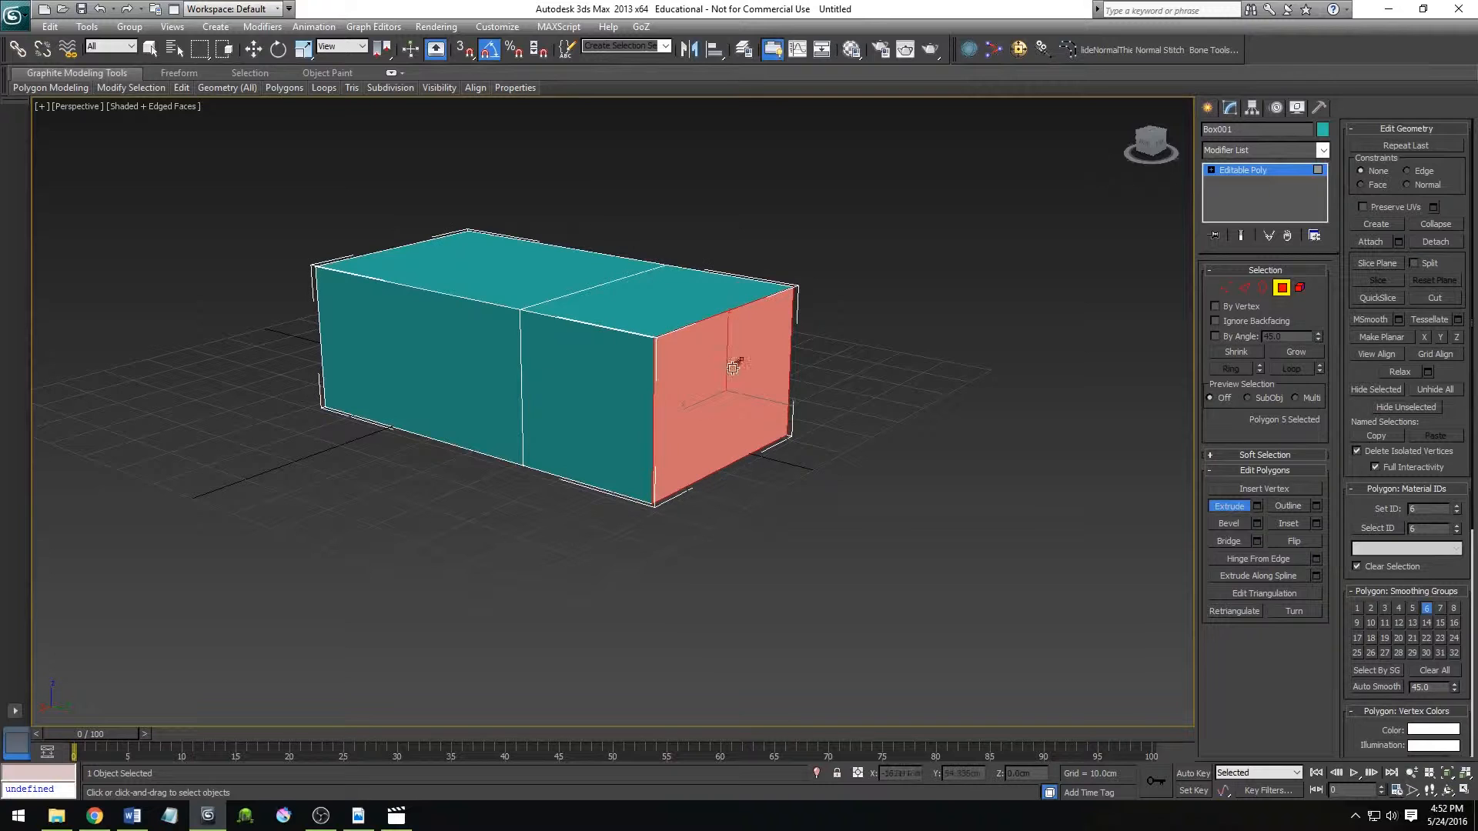
left_click_drag(709, 428, 732, 208)
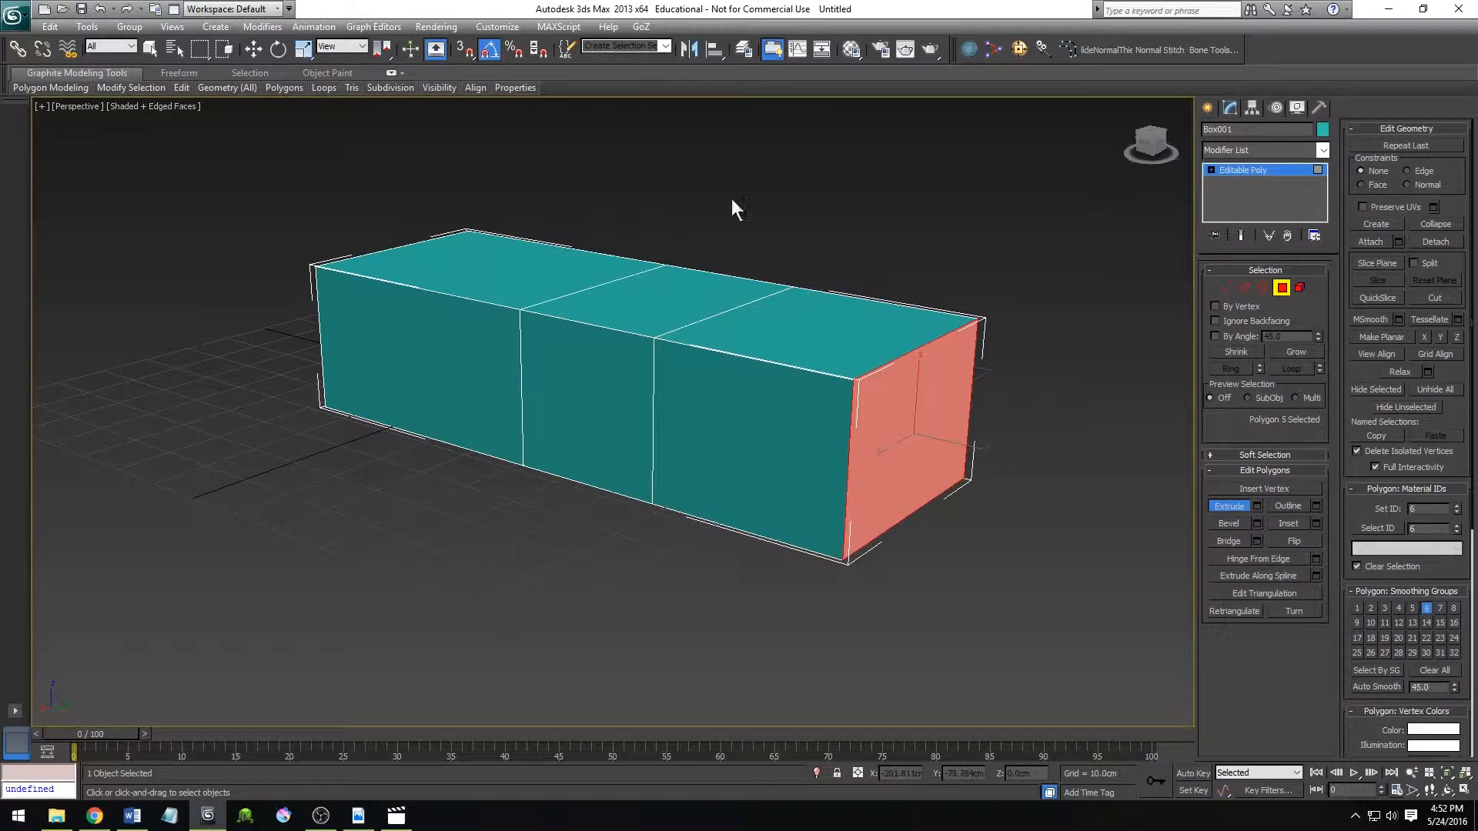
left_click_drag(890, 488, 834, 205)
key("ctrl+z")
key("ctrl+z")
key("ctrl+z")
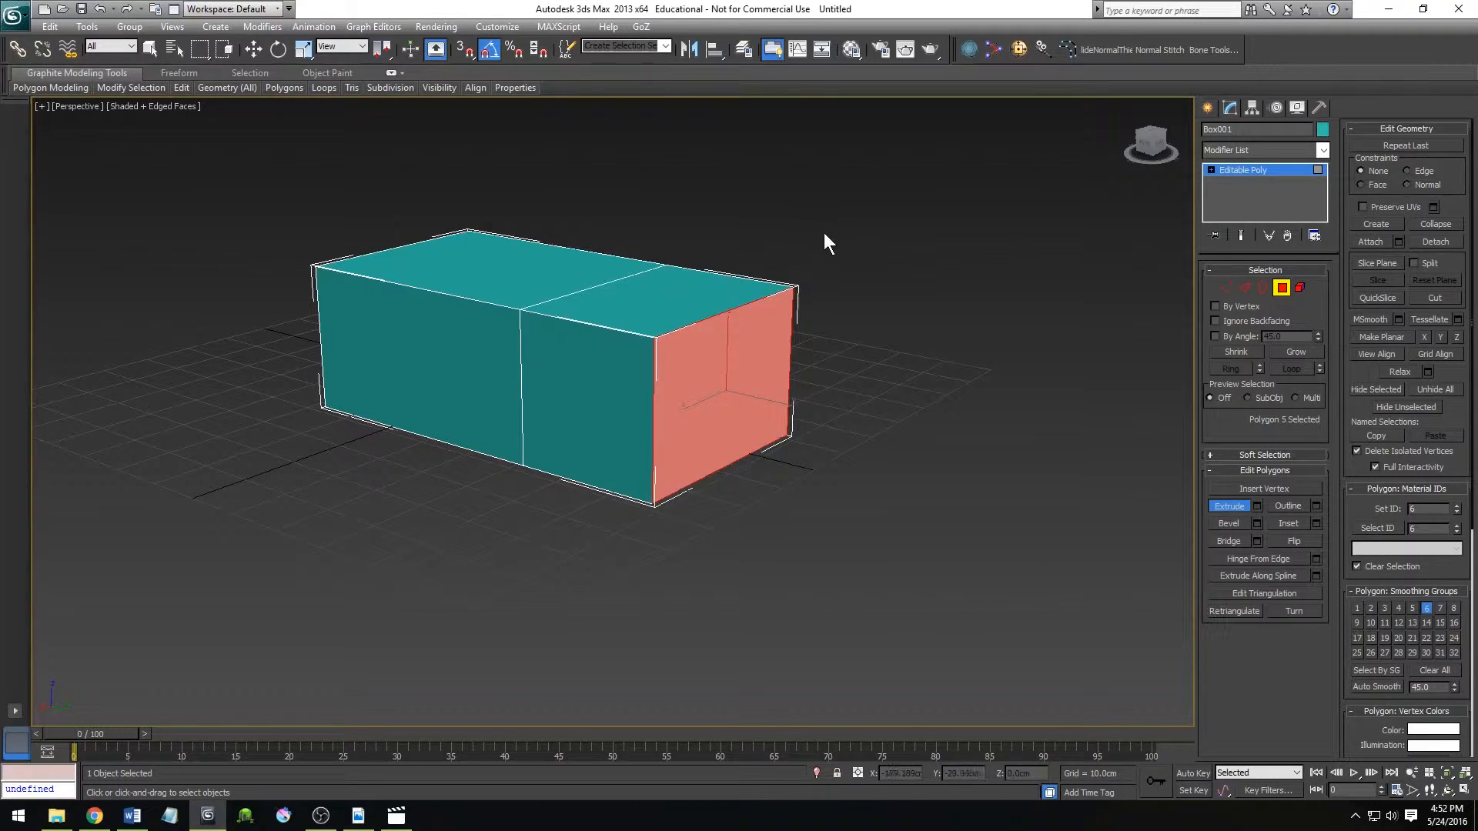
left_click_drag(625, 385, 614, 258)
key("ctrl+z")
key("w")
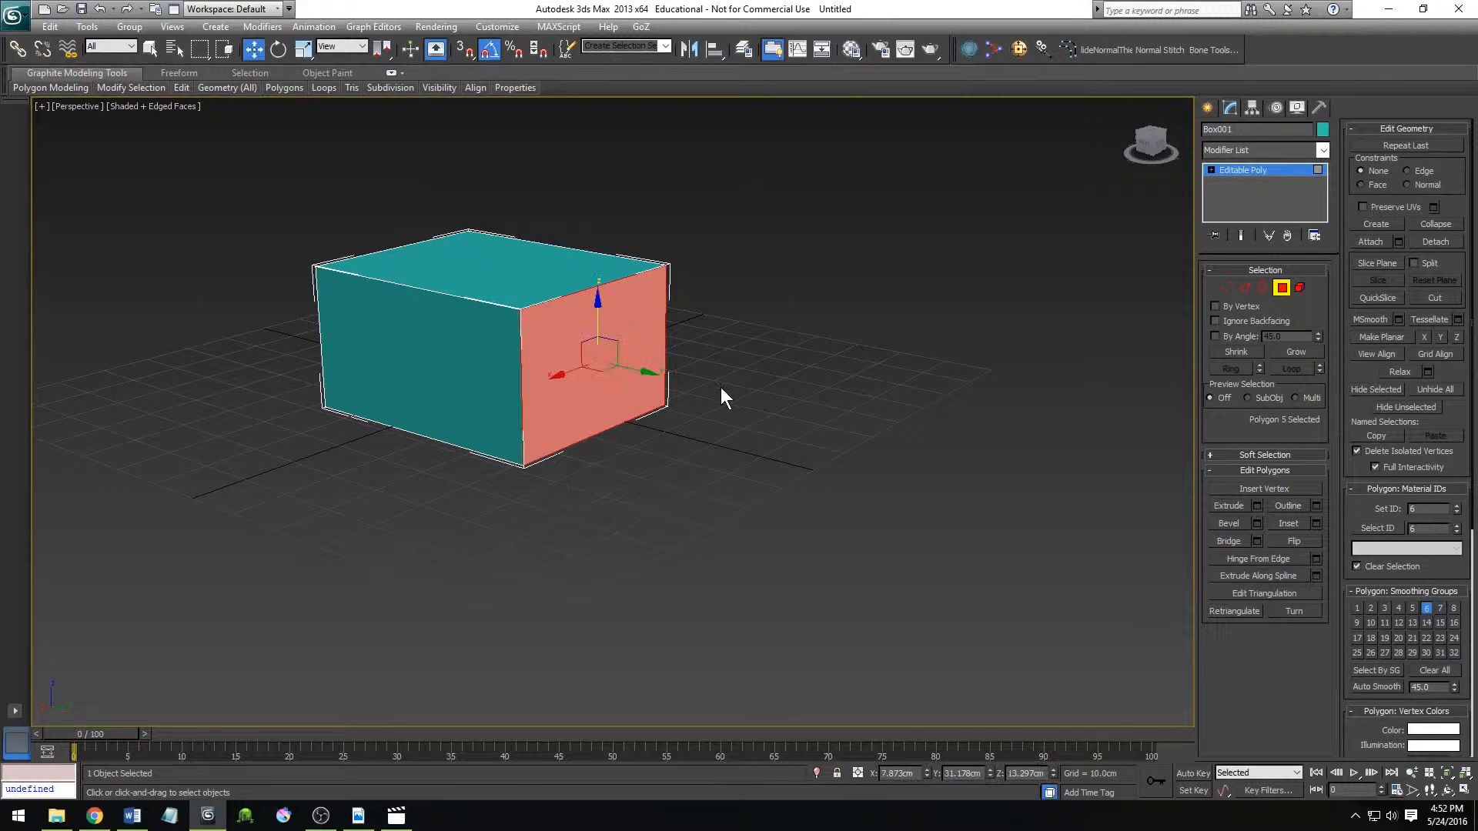
Add the adjacent long side polygon to the selection and preview a Group extrusion with a height of about 42 cm.
left_click(402, 383, "ctrl")
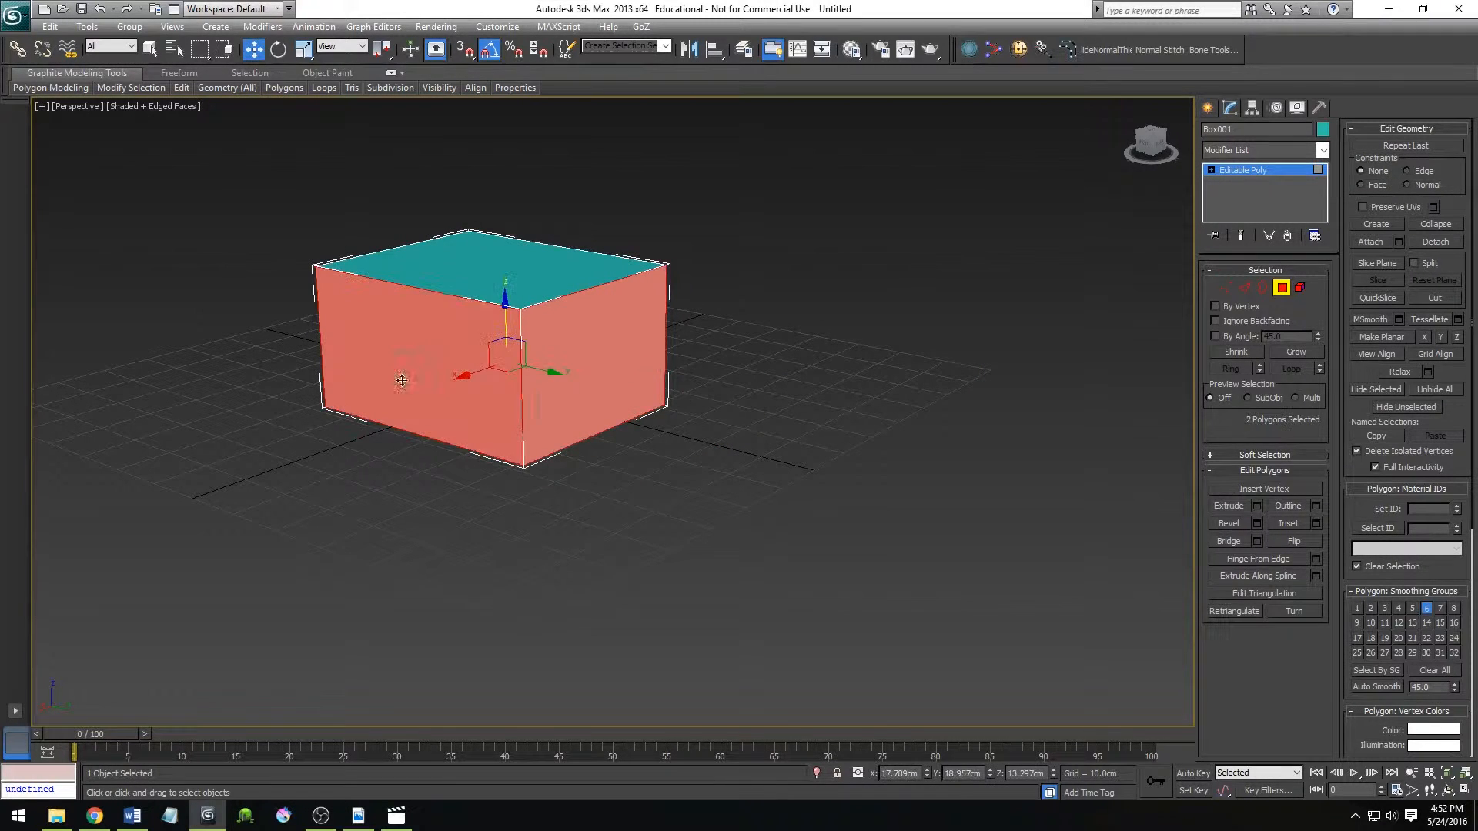
left_click(1258, 505)
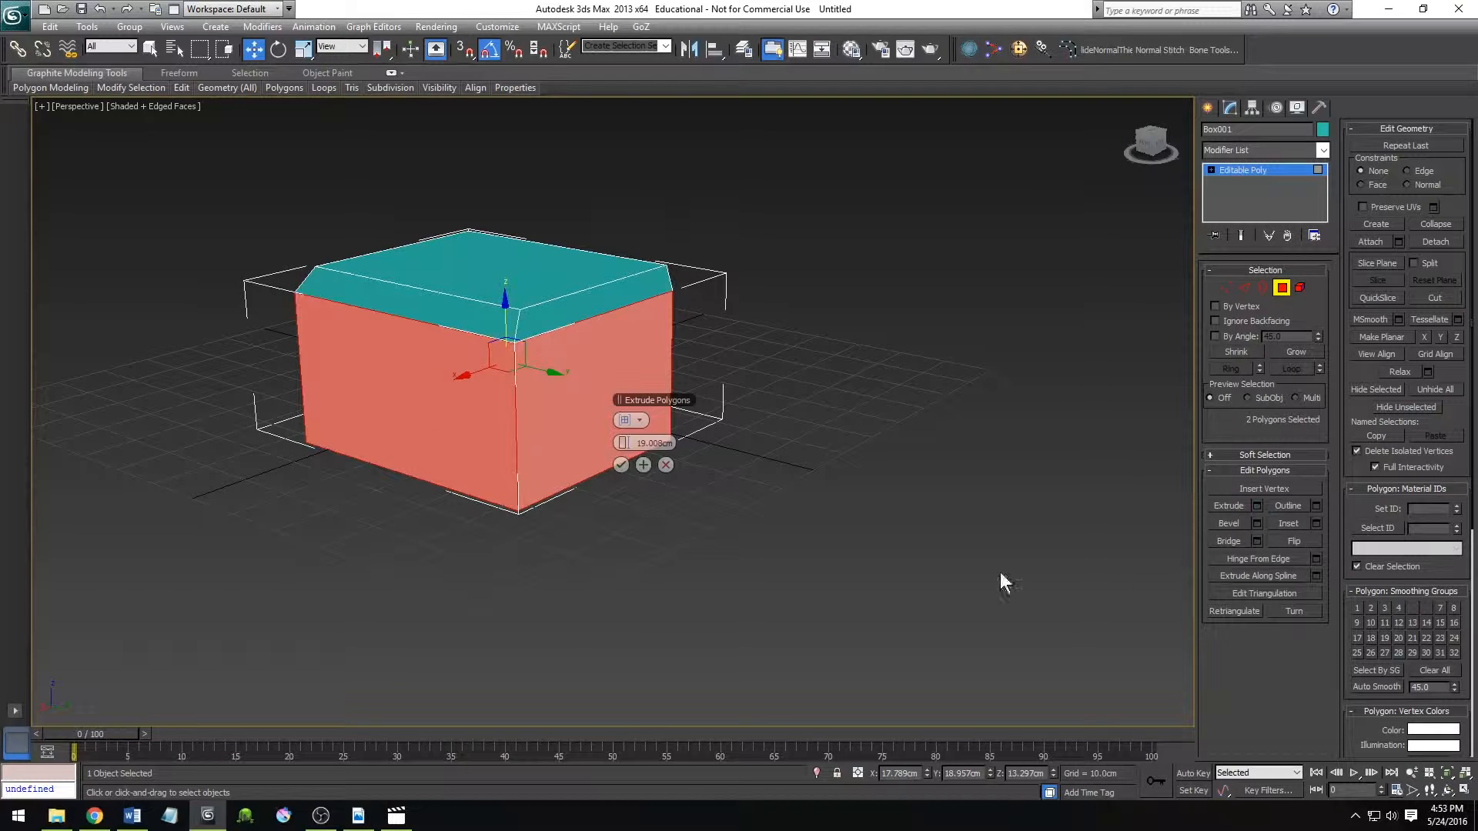
left_click_drag(627, 444, 689, 468)
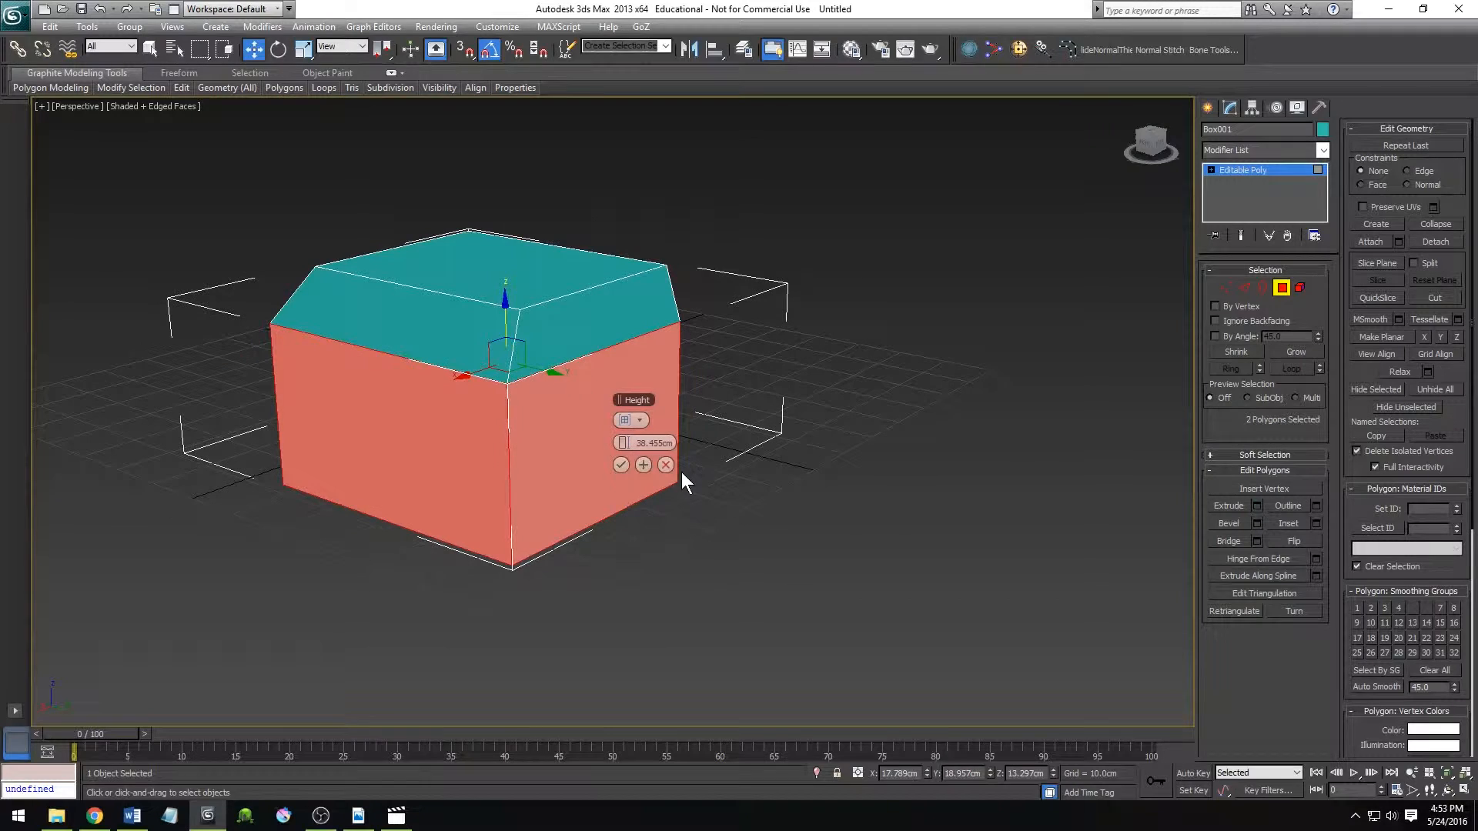
middle_click_drag(656, 489, 636, 499, "alt")
mouse_move(632, 444)
left_mouse_down()
mouse_move(669, 445)
mouse_move(651, 444)
left_mouse_up()
Switch the previewed extrusion of the two side polygons to Local Normal and then to By Polygon.
left_click(640, 420)
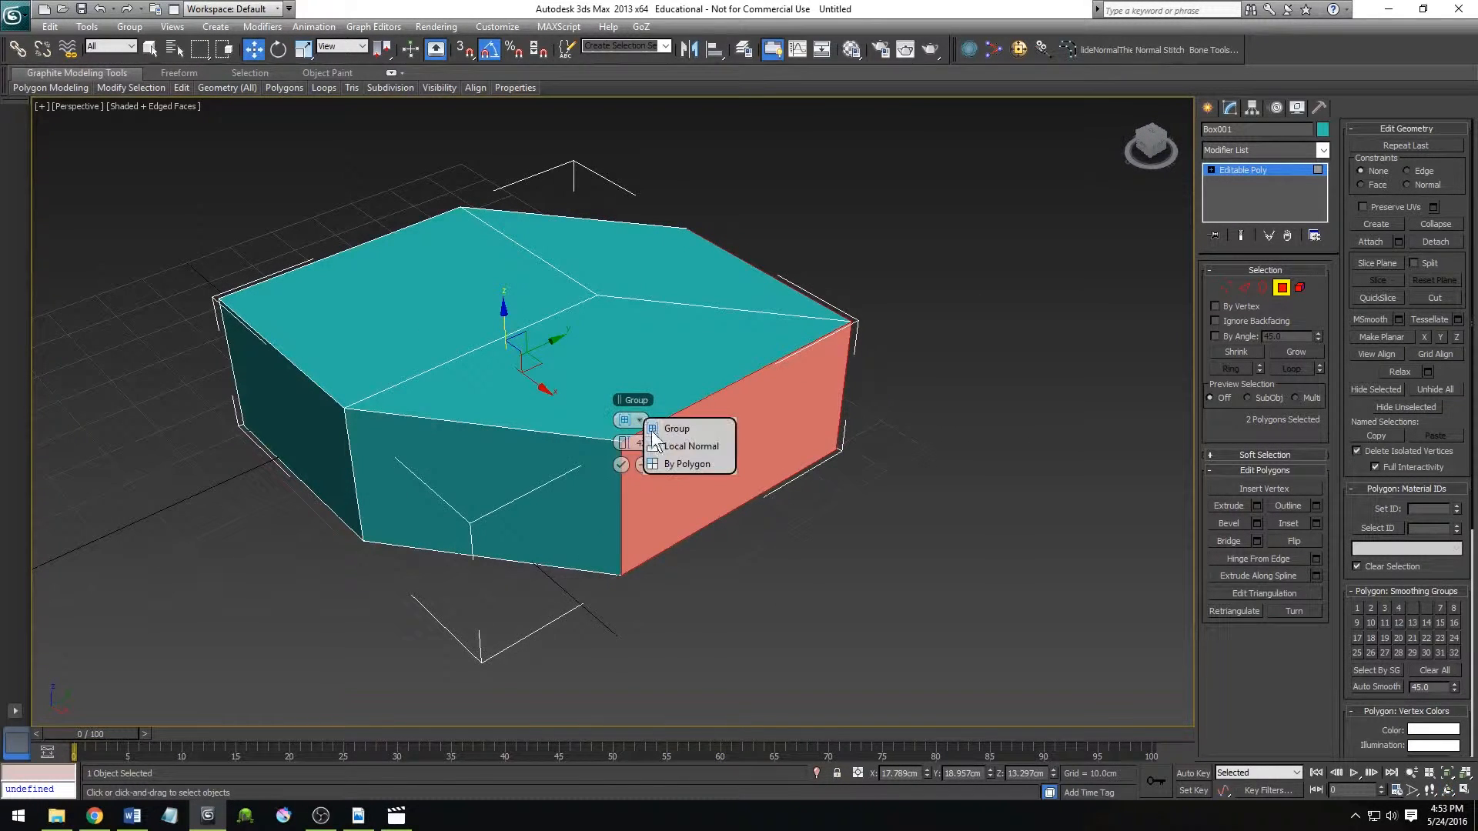
left_click(707, 446)
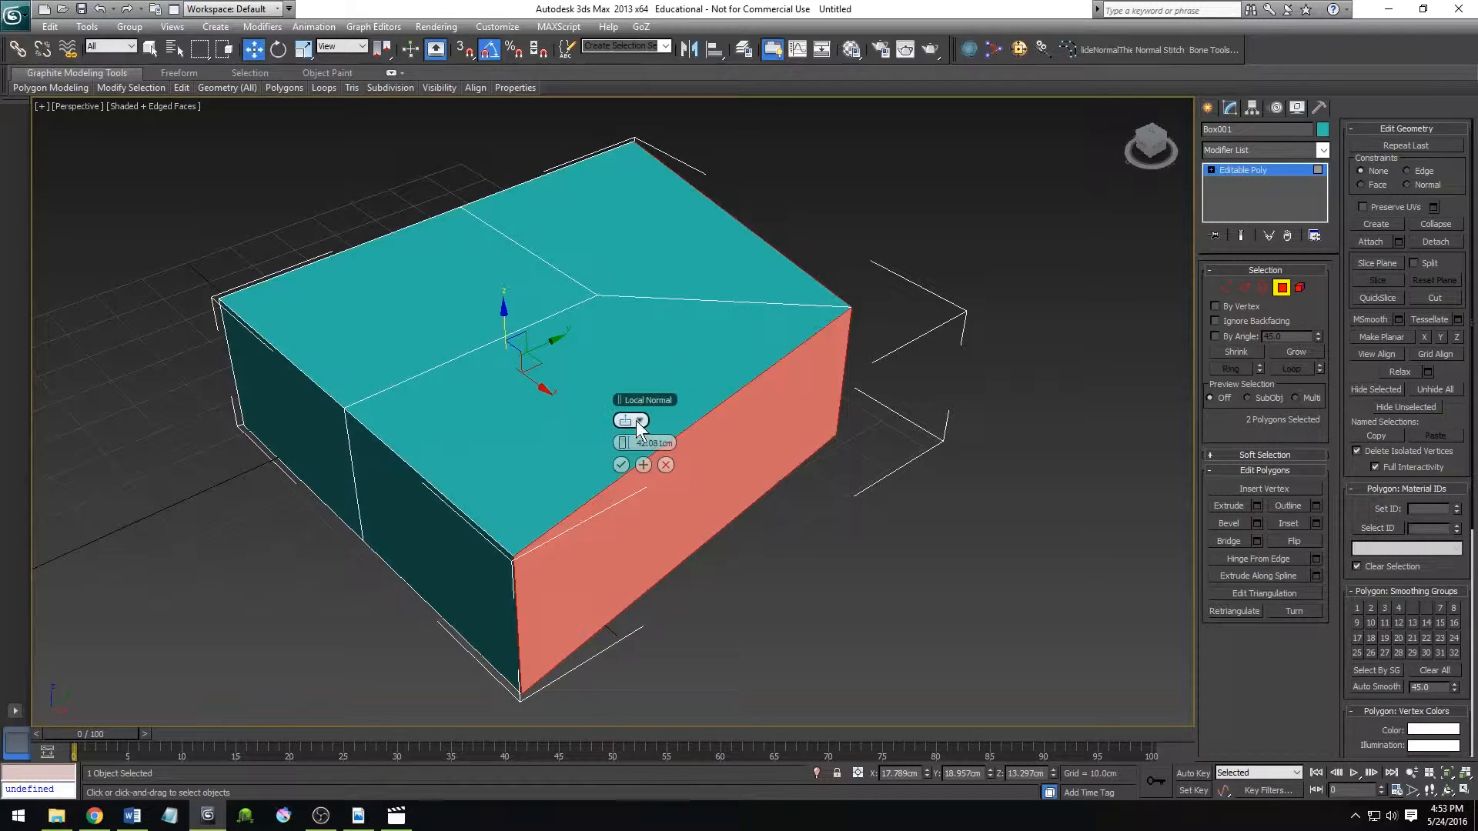
left_click(639, 419)
left_click(684, 465)
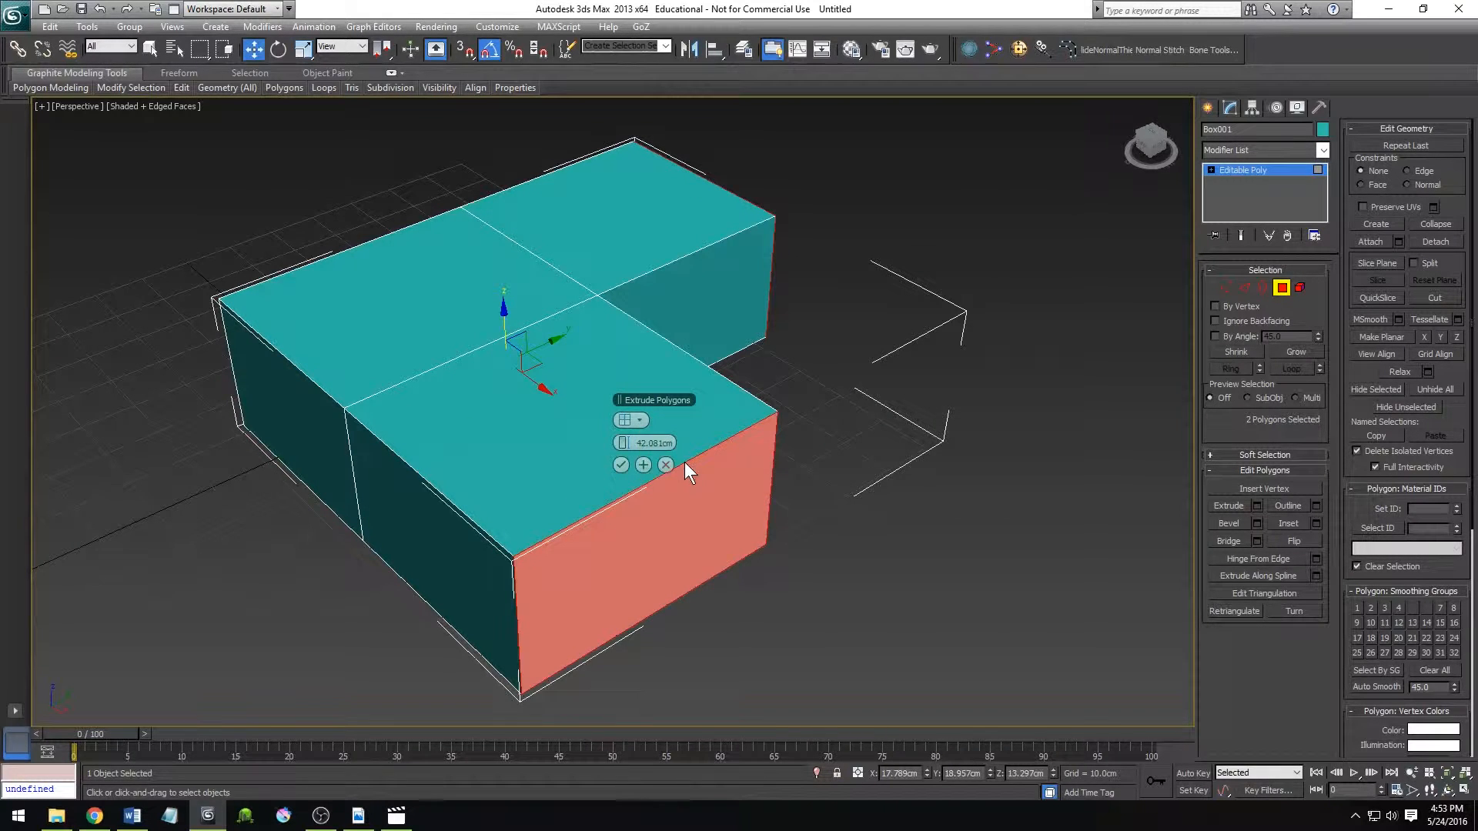
Include the top polygon in the previewed extrusion, switch its type to Local Normal and back to Group, and cancel it.
left_click(450, 331, "ctrl")
left_click(306, 425, "ctrl")
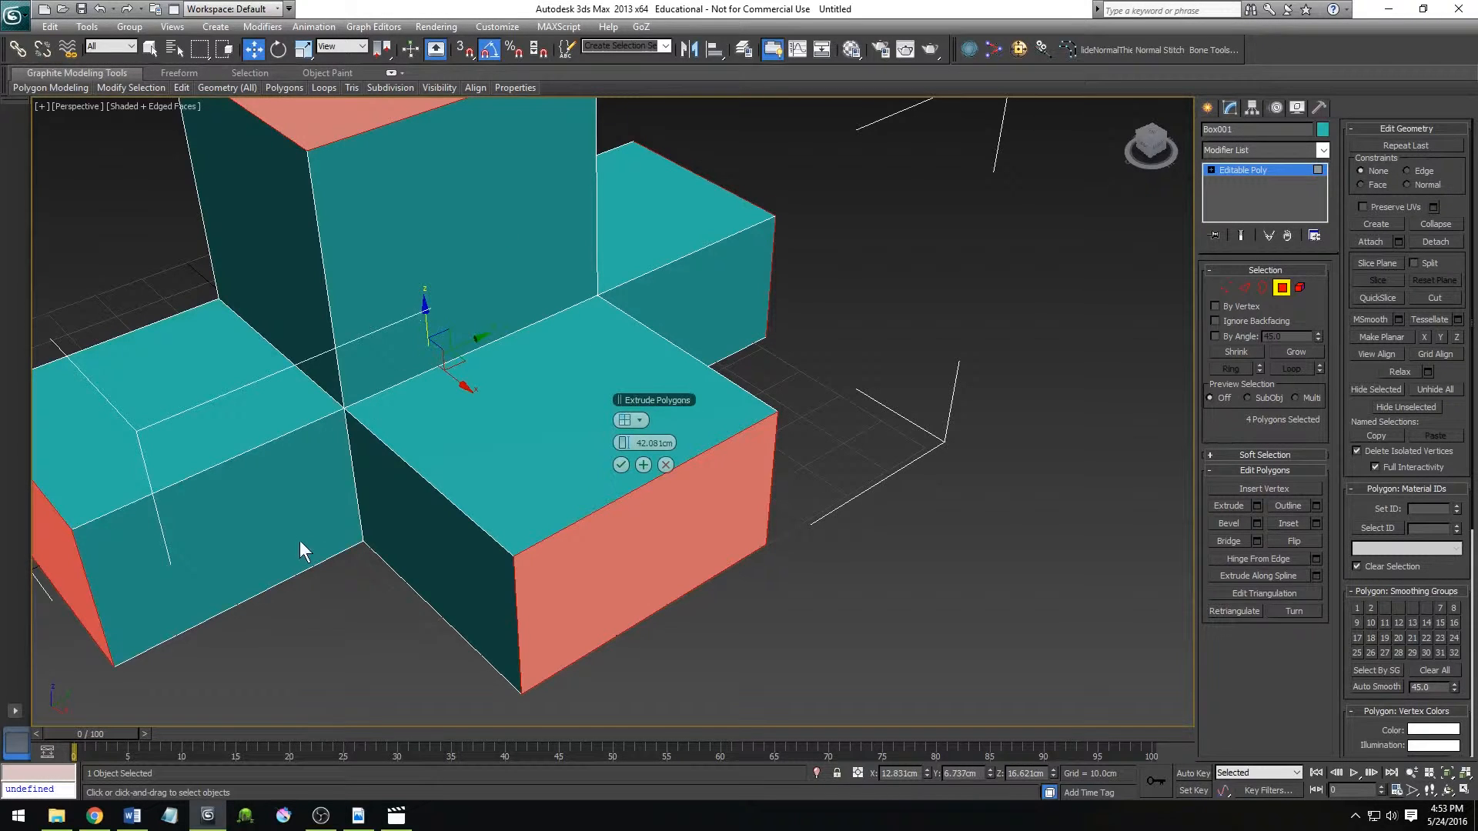
scroll(440, 422, "down", 4)
left_click(441, 421, "alt")
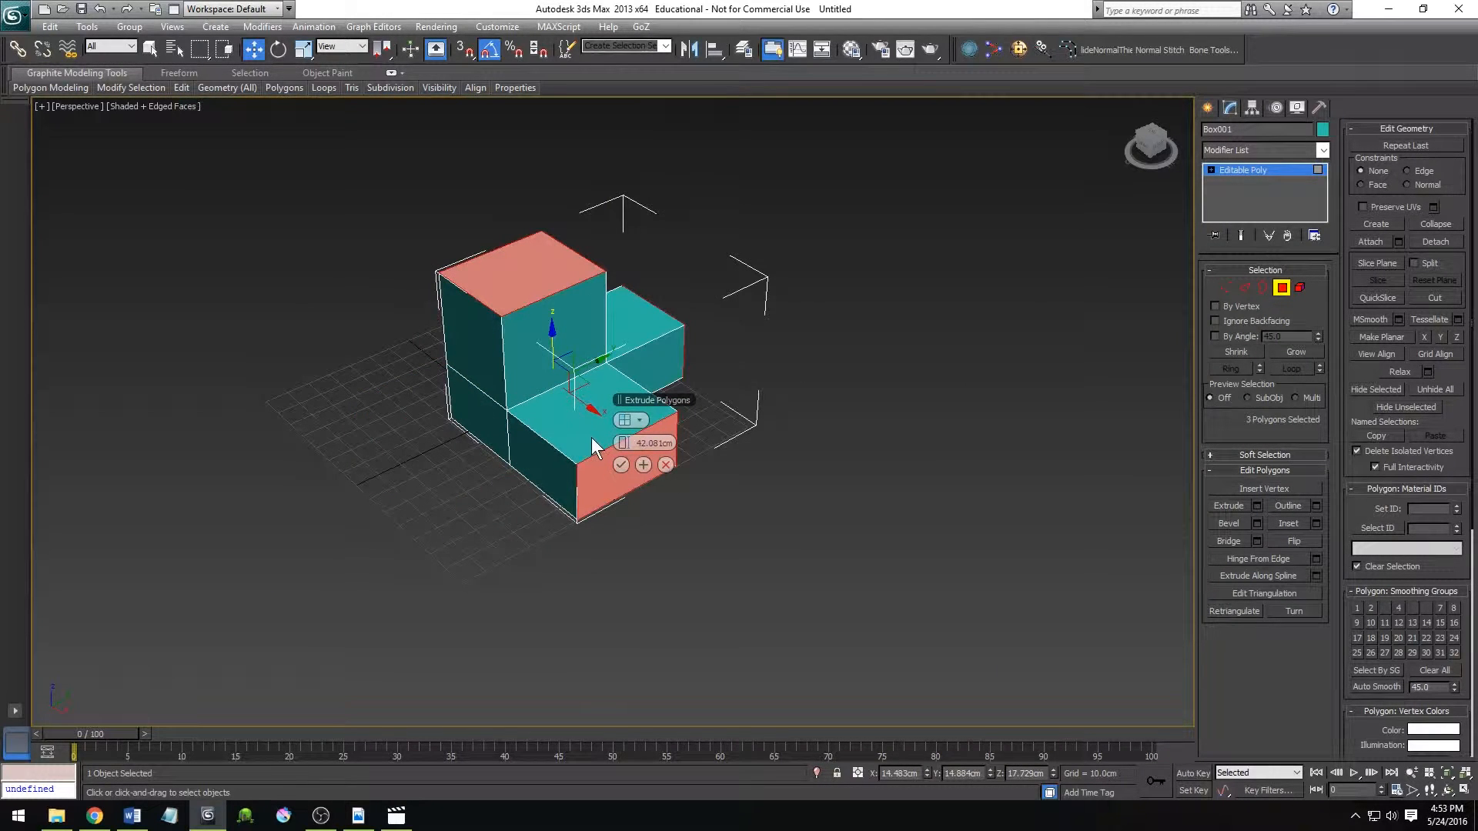
left_click(639, 420)
left_click(672, 444)
left_click(639, 420)
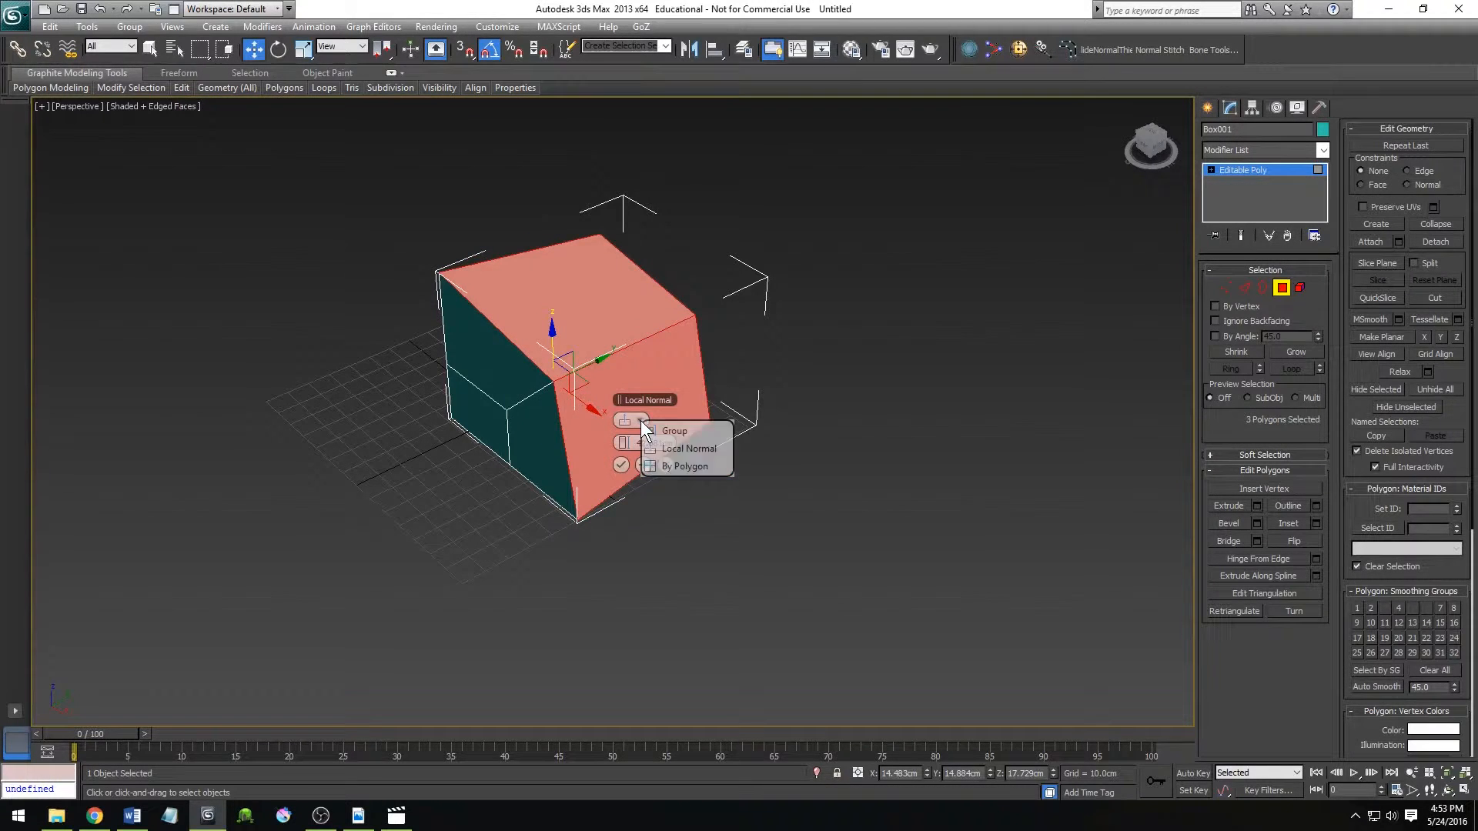
left_click(670, 425)
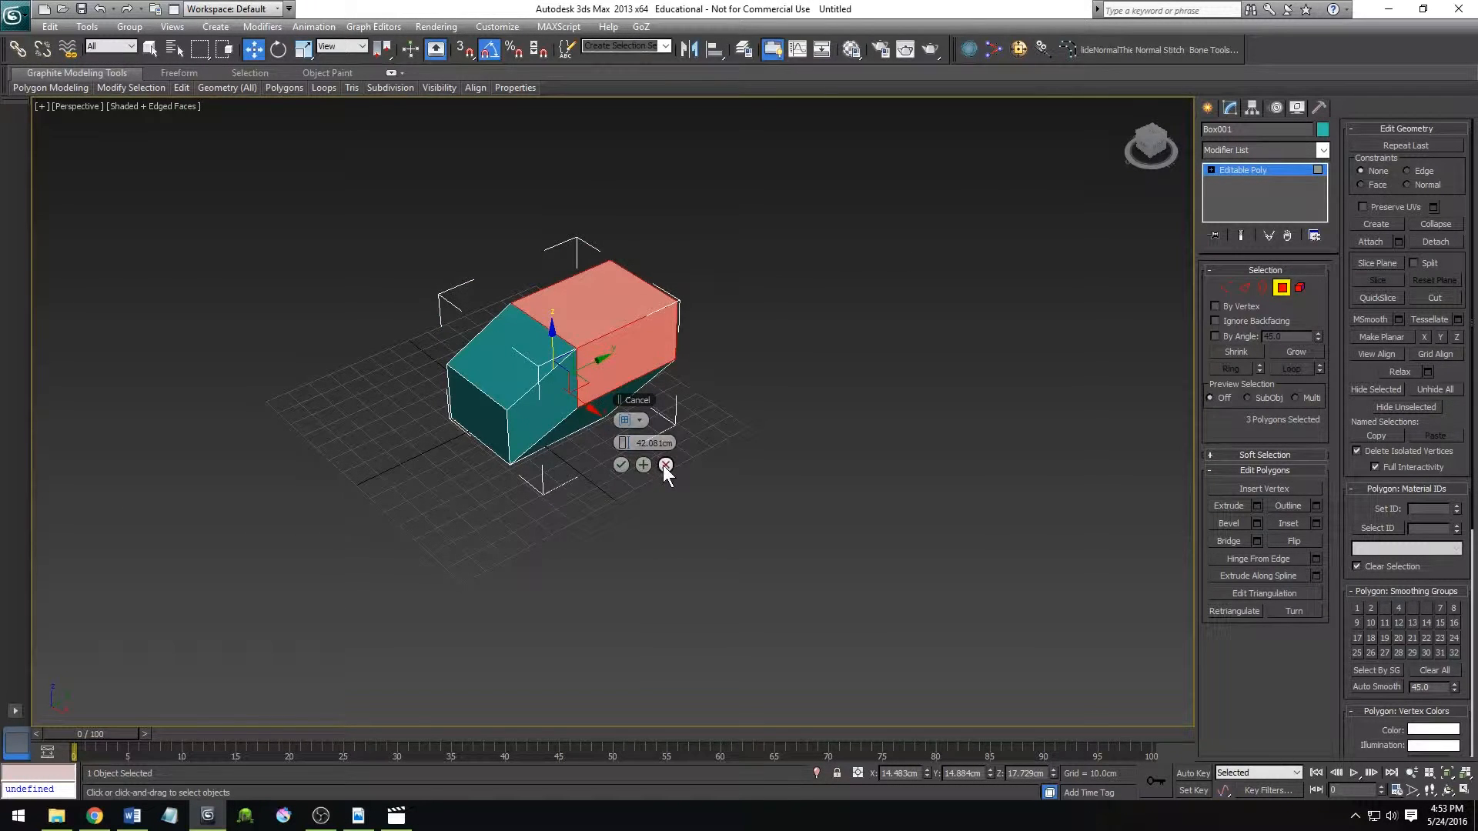
left_click(664, 465)
Bevel the box's end polygon outward with a widened outline, and undo the bevel.
left_click(699, 429)
scroll(634, 509, "up", 3)
middle_click_drag(668, 514, 571, 488, "alt")
key("w")
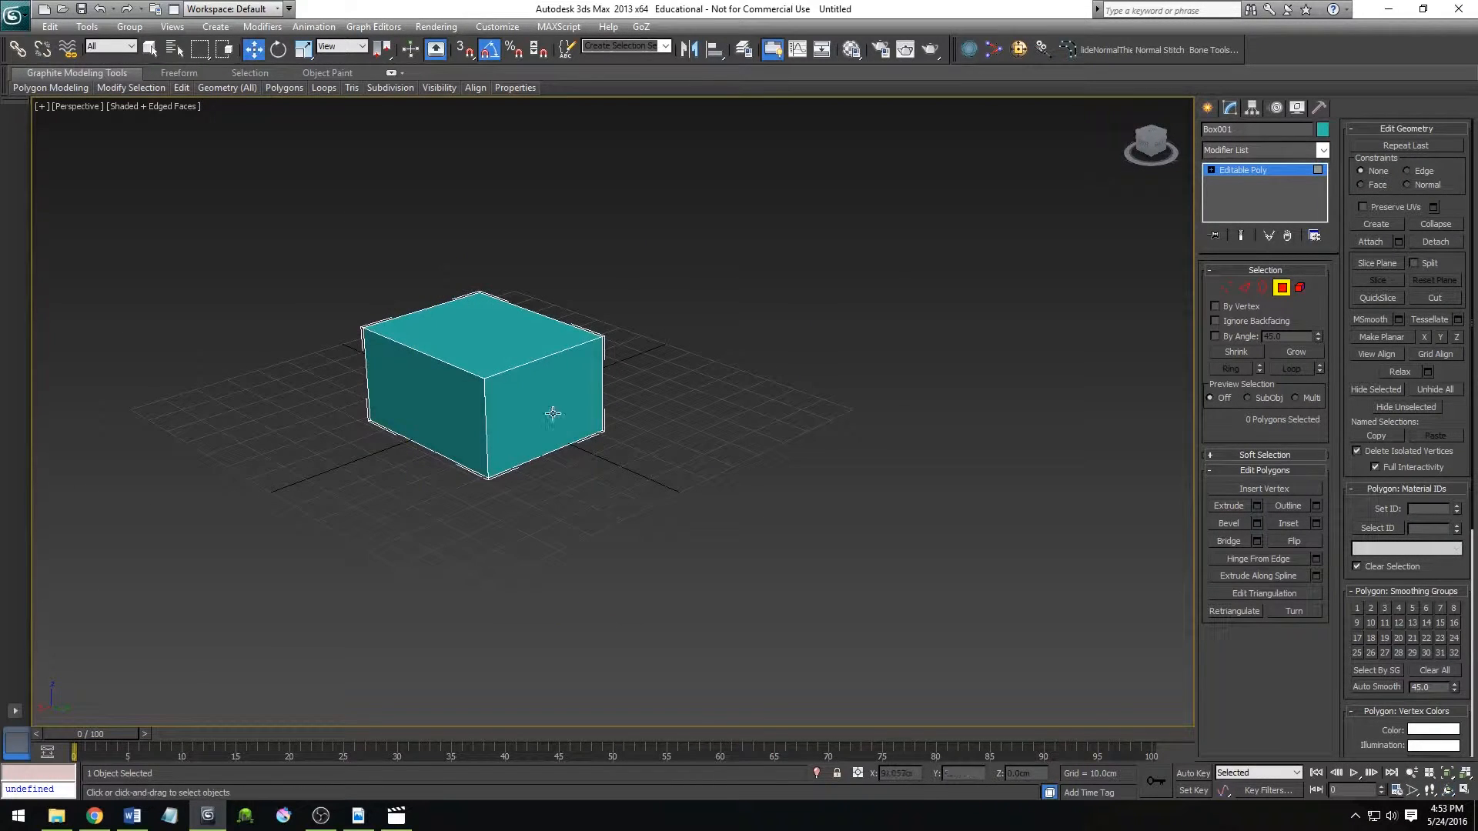
left_click(572, 433)
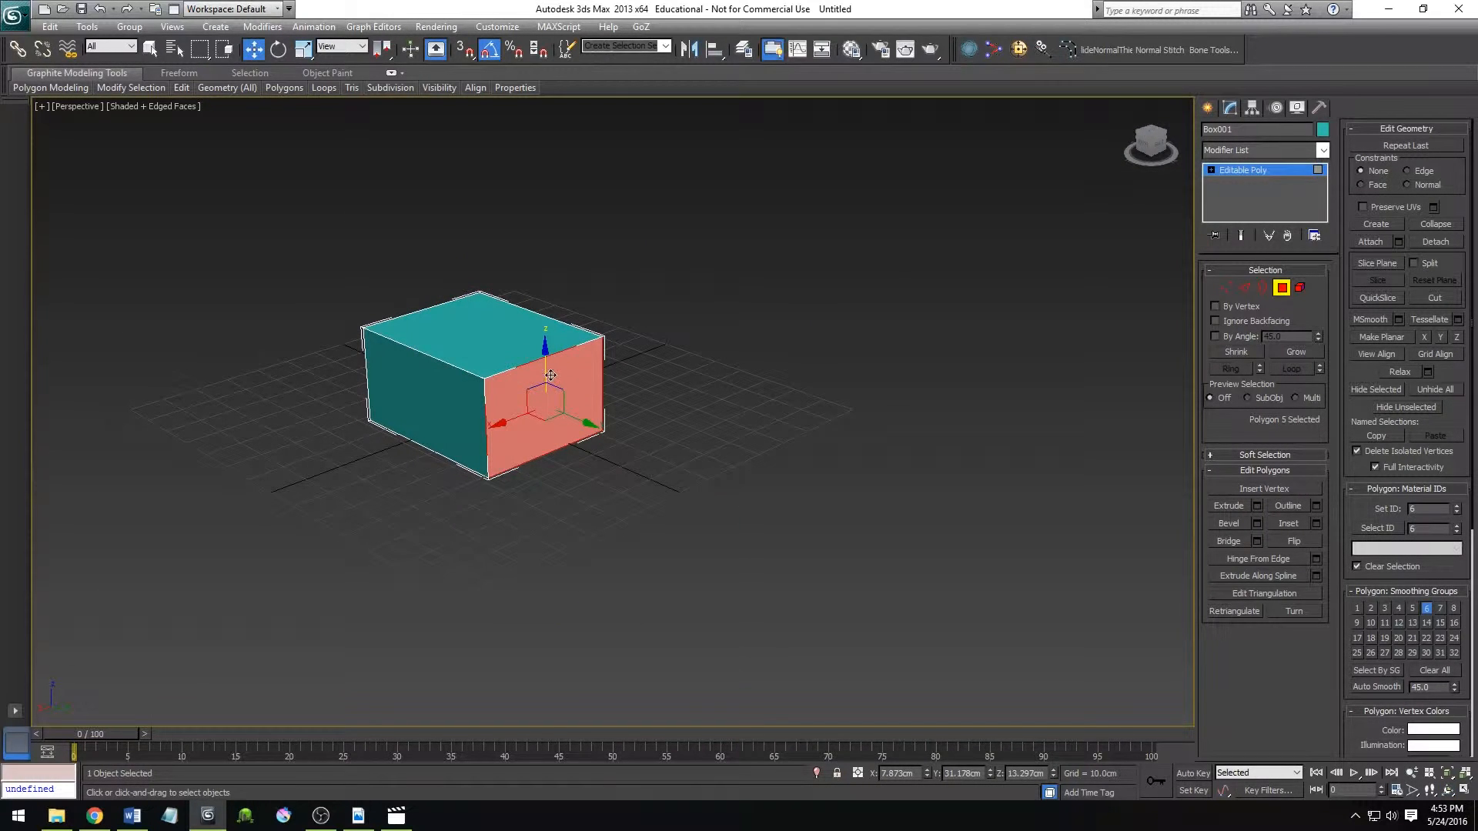
left_click(939, 540)
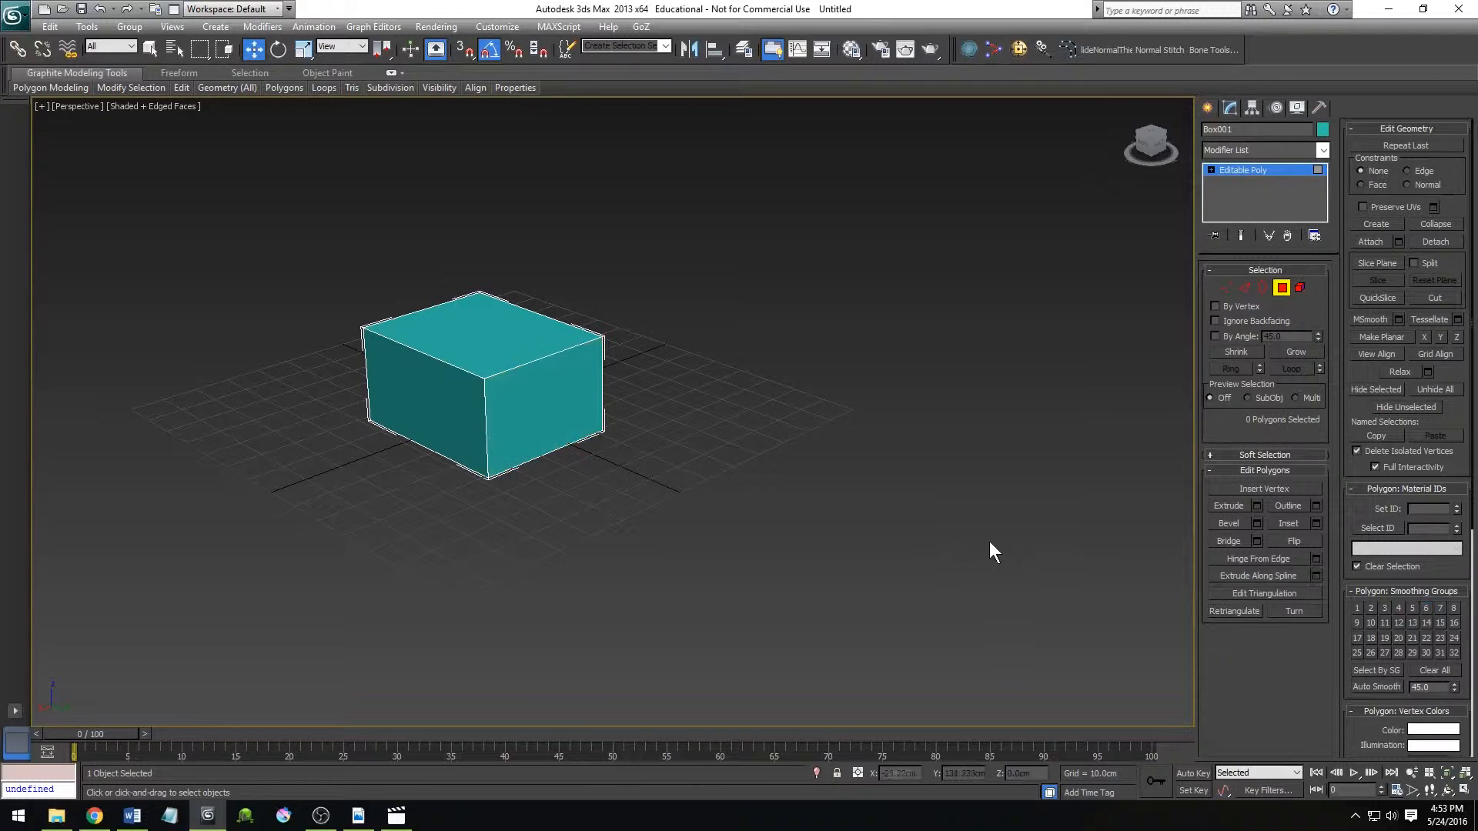
left_click(1231, 525)
left_click_drag(522, 429, 538, 192)
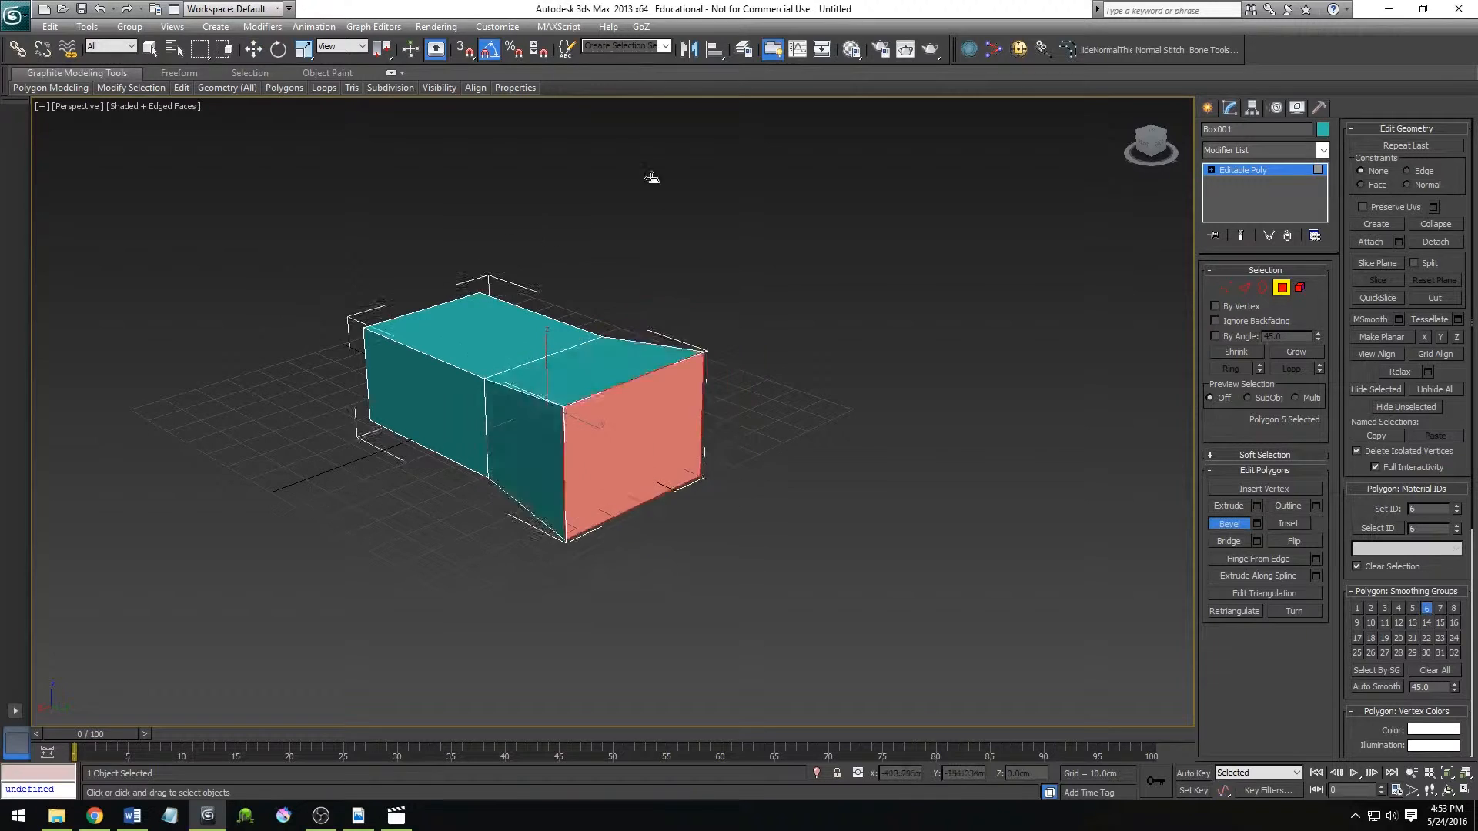
left_click(624, 143)
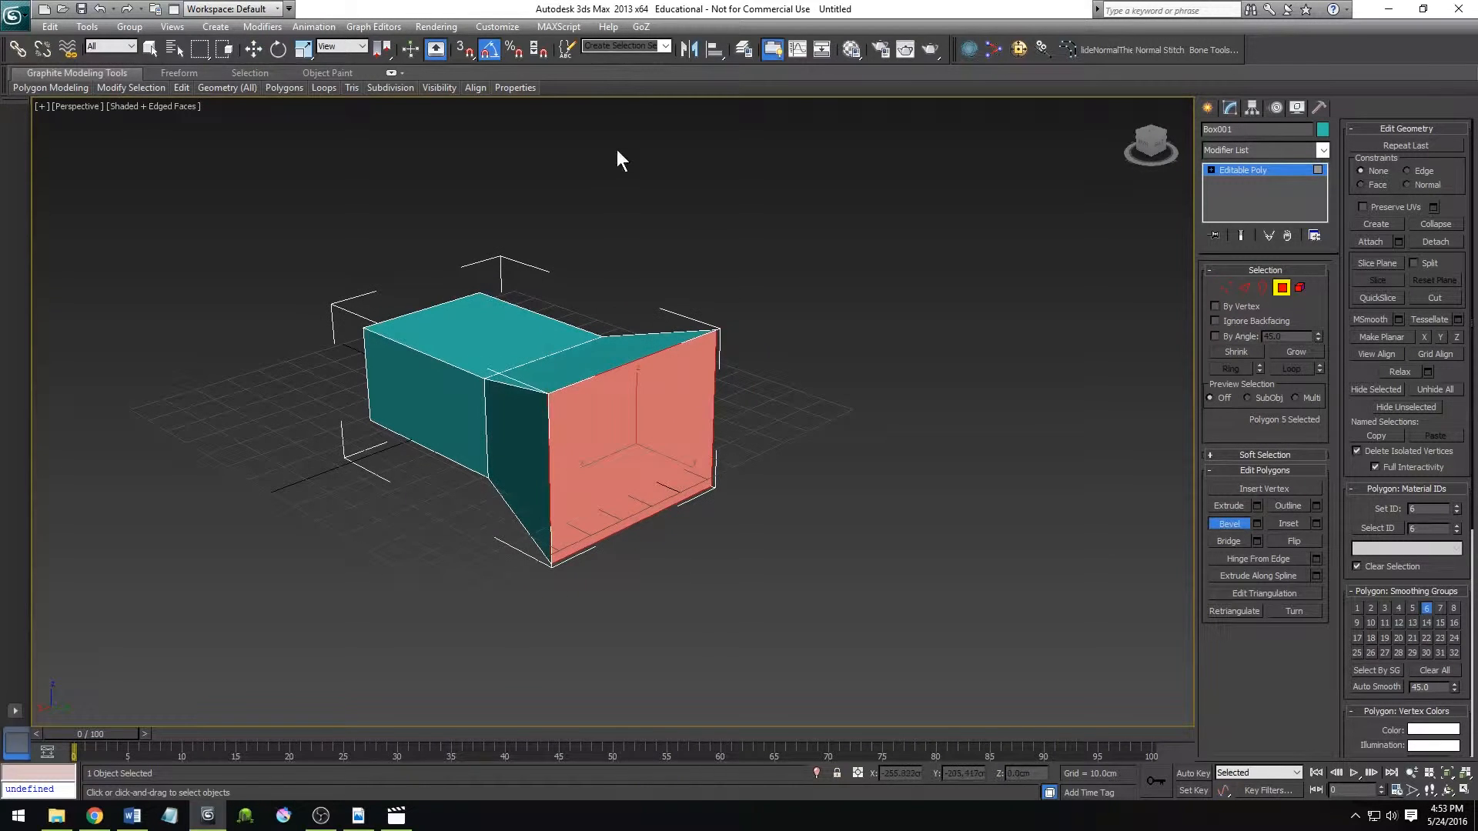
key("w")
key("ctrl+z")
Inset the box's end polygon to form a smaller inner face, and undo the inset.
left_click(1286, 524)
left_click_drag(546, 375, 565, 402)
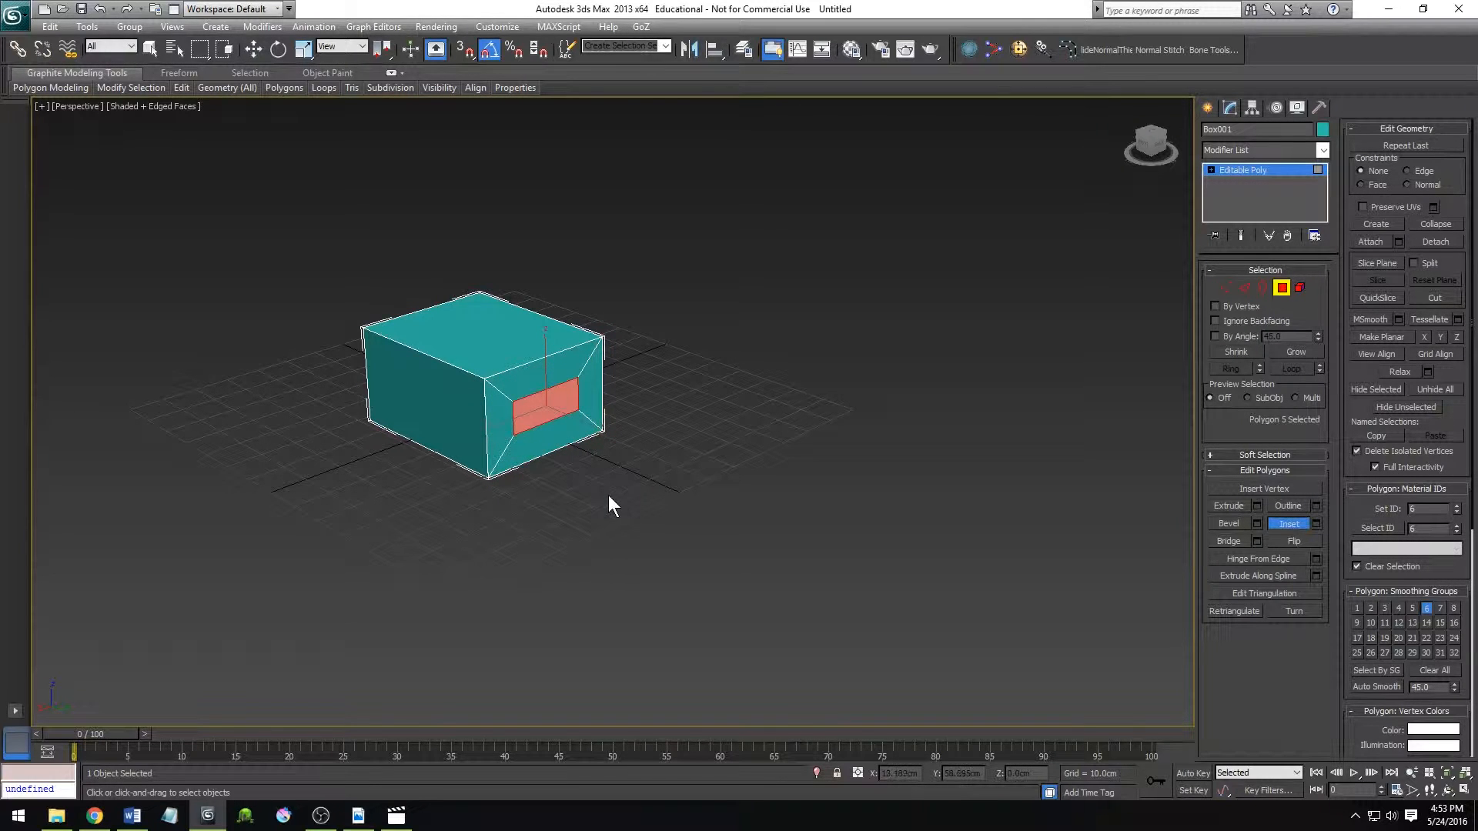
key("ctrl+z")
key("w")
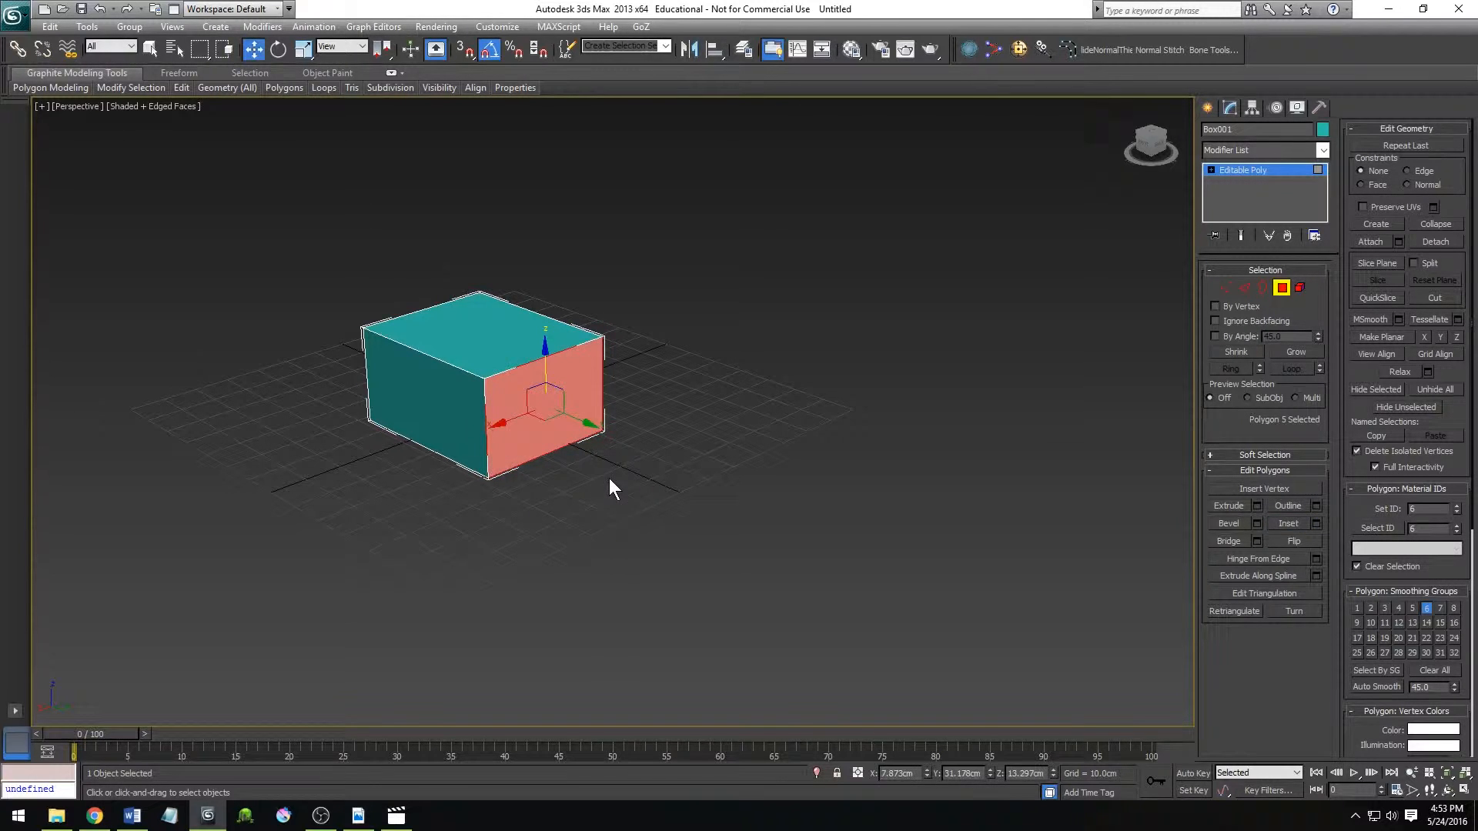
Extrude the end polygon outward twice, and extrude the top polygons of both outer segments upward twice to form a U shape.
left_click(1229, 506)
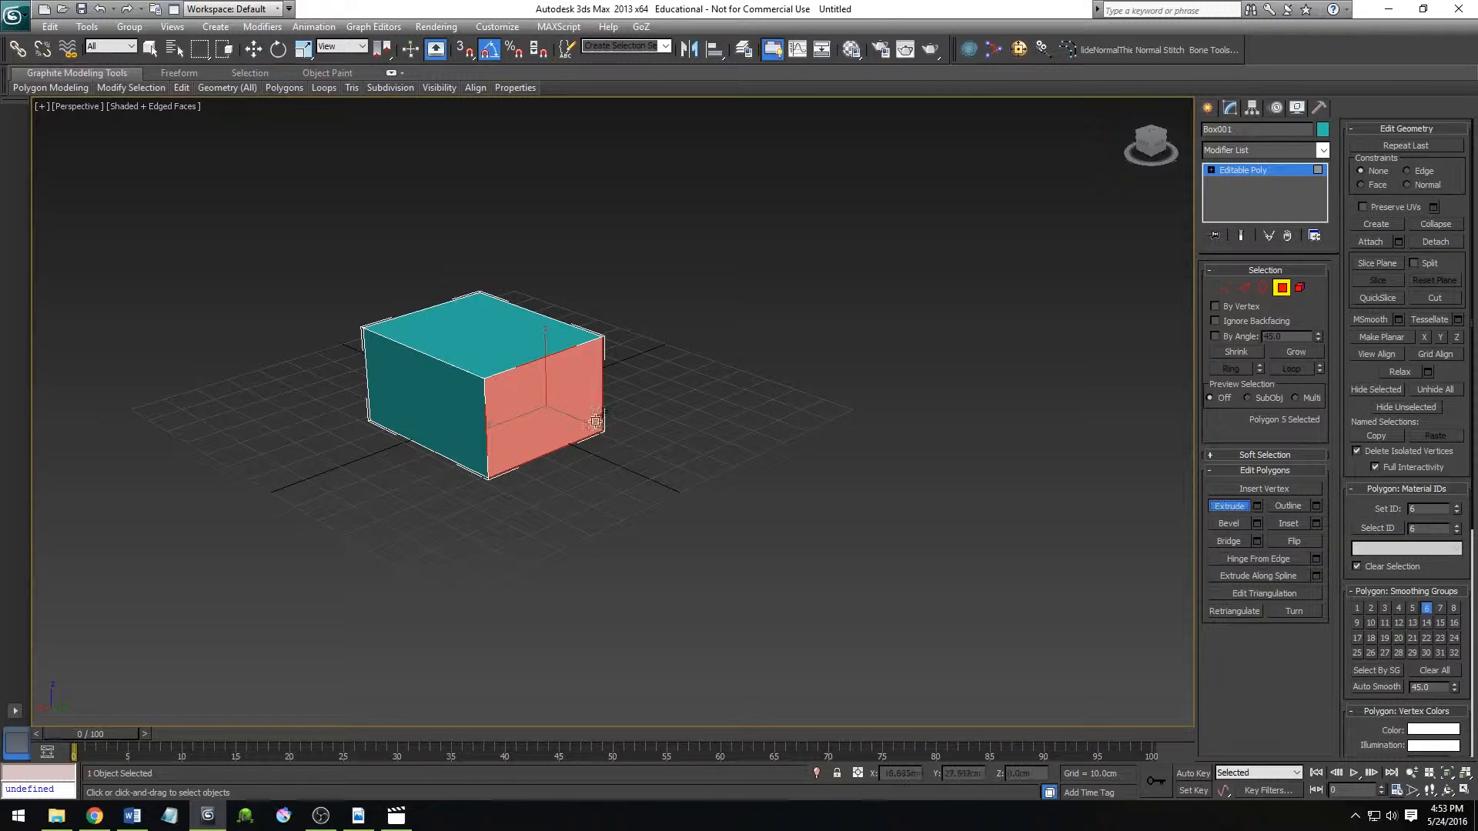
left_click_drag(561, 409, 590, 277)
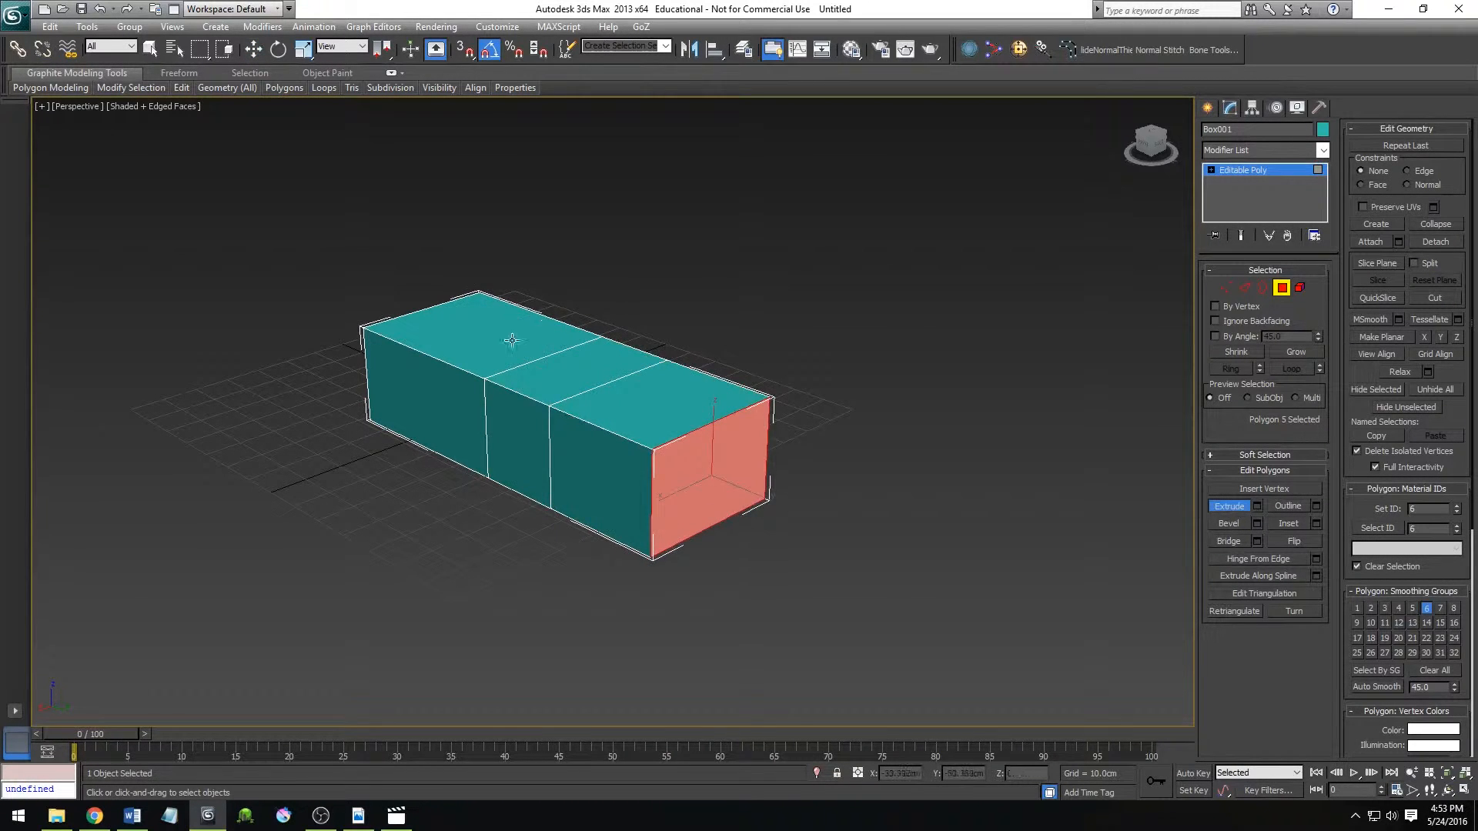
left_click_drag(511, 340, 515, 189)
left_click_drag(685, 425, 674, 279)
left_click_drag(611, 348, 593, 187)
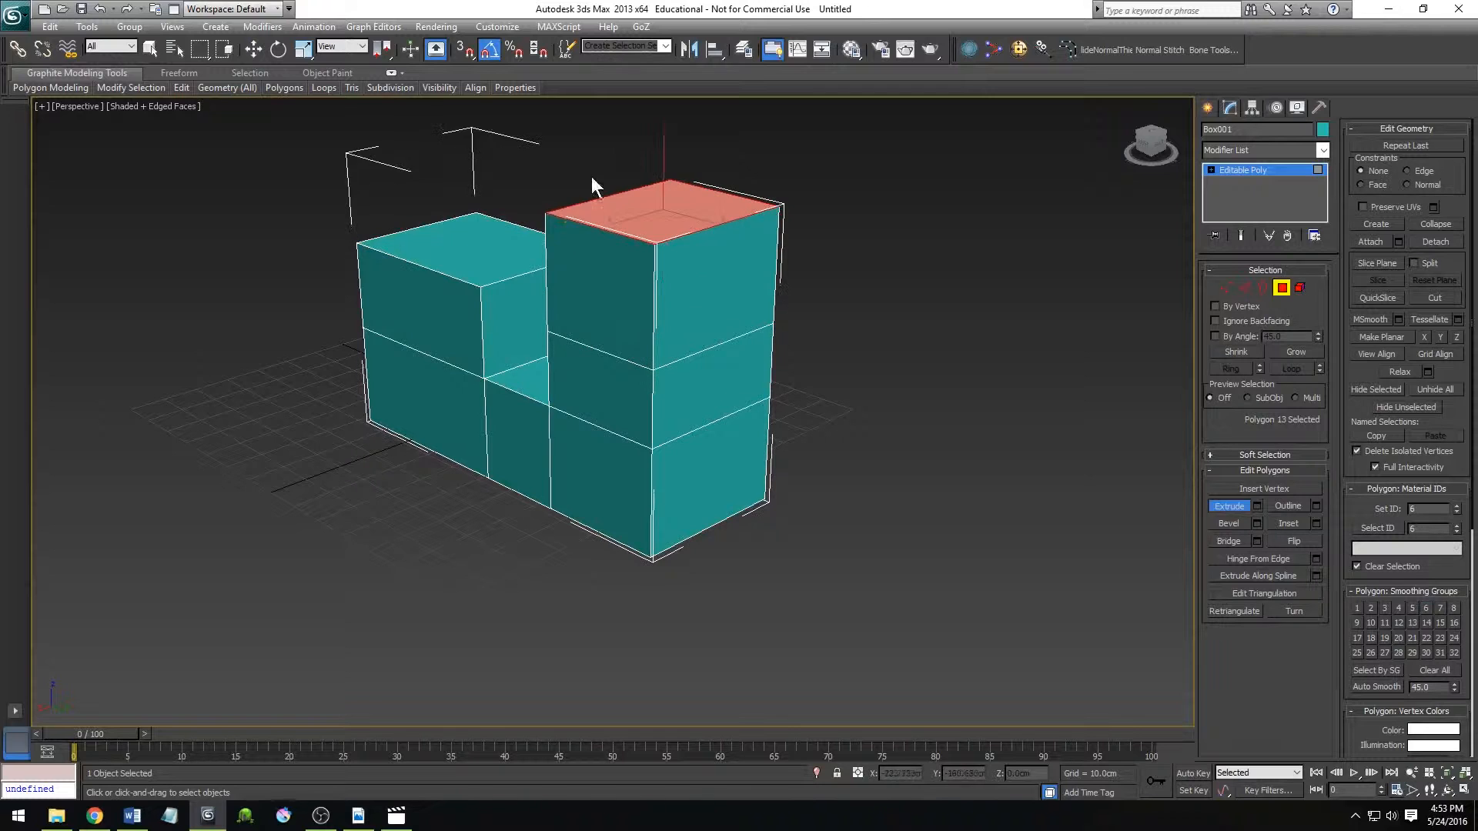
left_click_drag(466, 269, 513, 144)
Bridge the two facing upper polygons across the gap between the columns, and undo the bridge.
key("w")
left_click(512, 233)
middle_click_drag(638, 391, 673, 300, "alt")
left_click(651, 258, "ctrl")
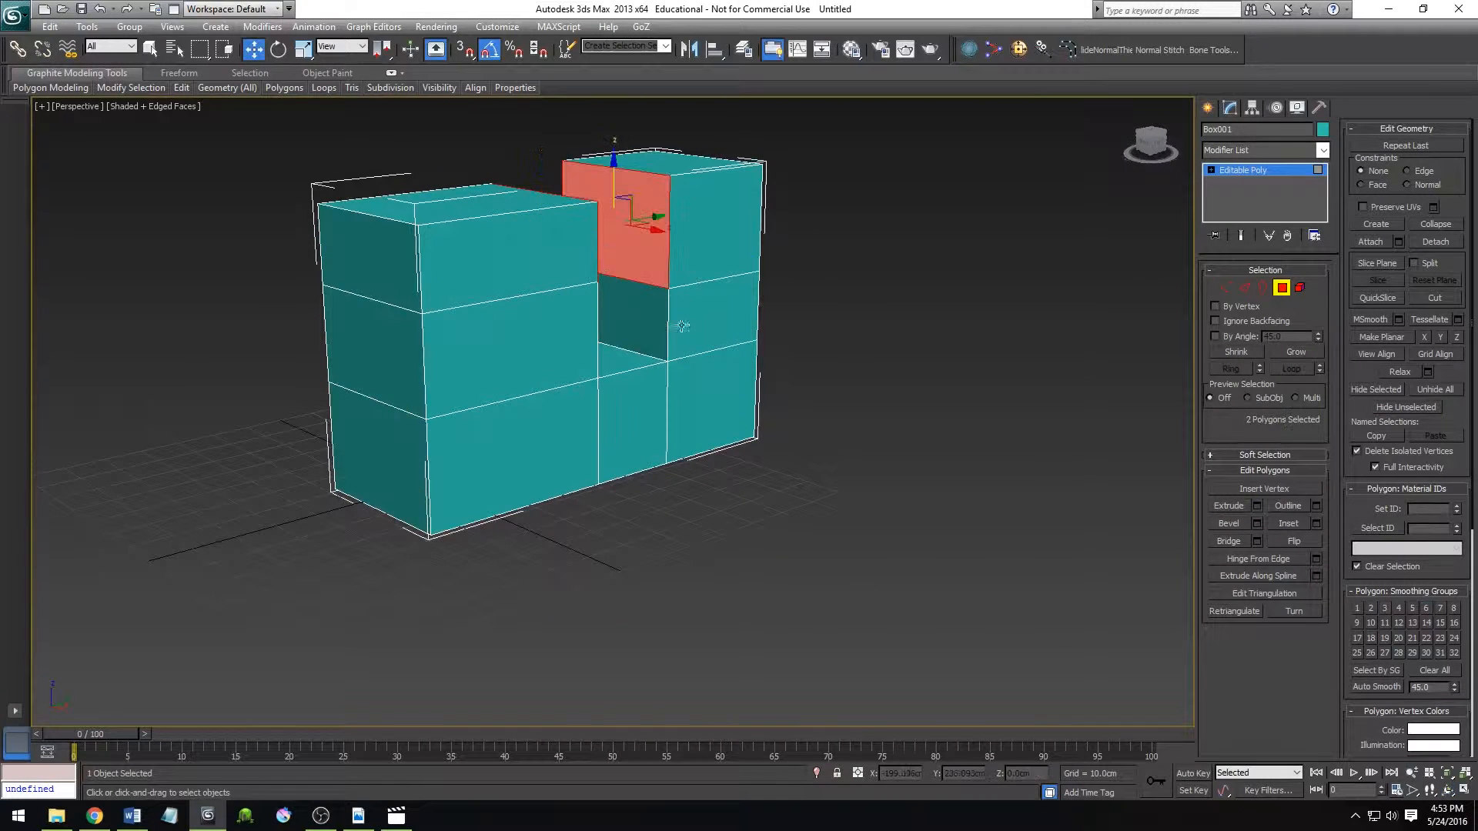
left_click(1230, 541)
key("ctrl+z")
middle_click_drag(738, 476, 679, 514, "alt")
key("ctrl+z")
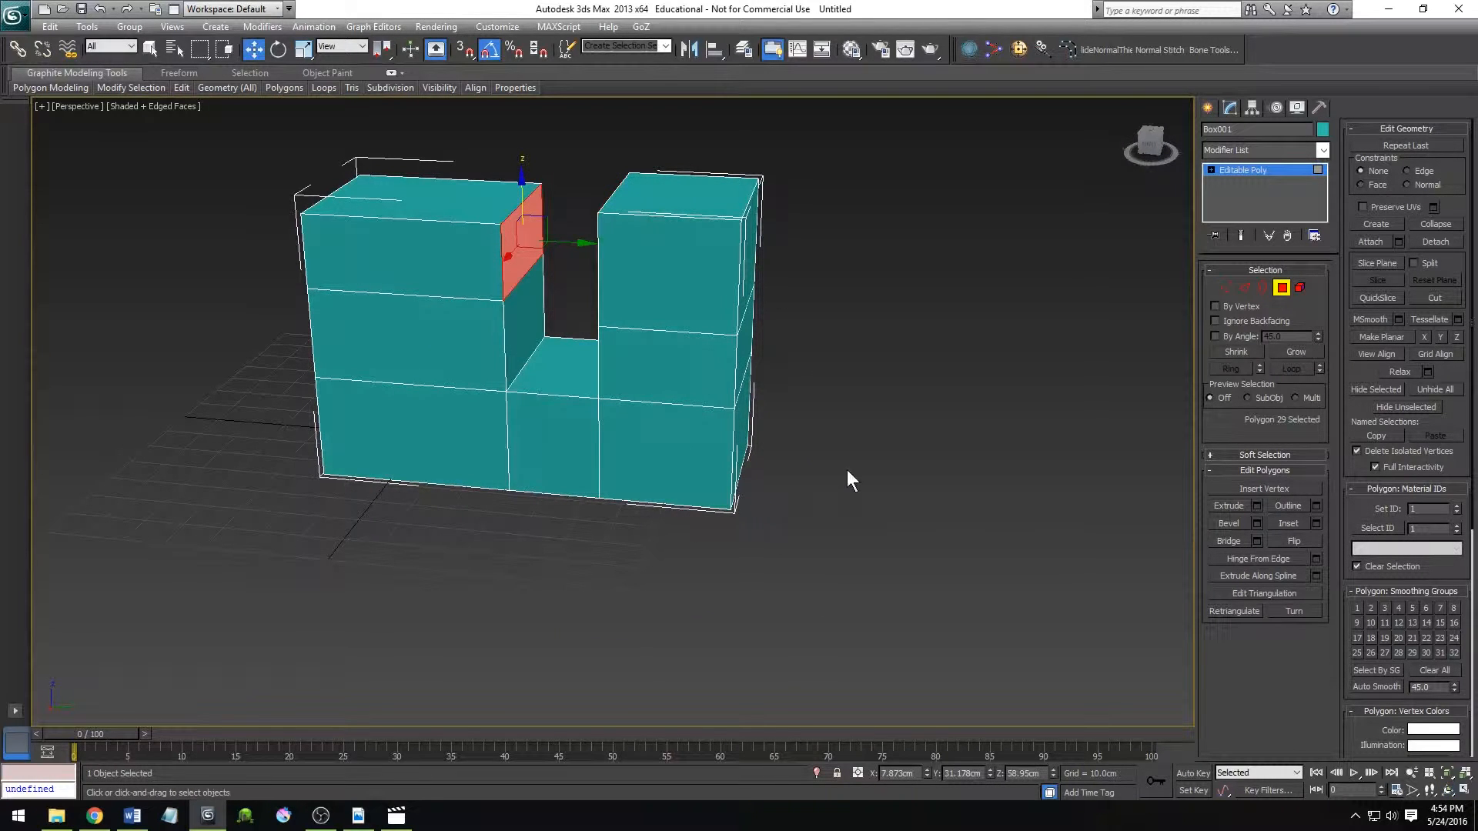
Delete the two facing upper polygons on the inner sides of the columns, leaving nothing selected.
middle_click_drag(656, 470, 712, 378, "alt")
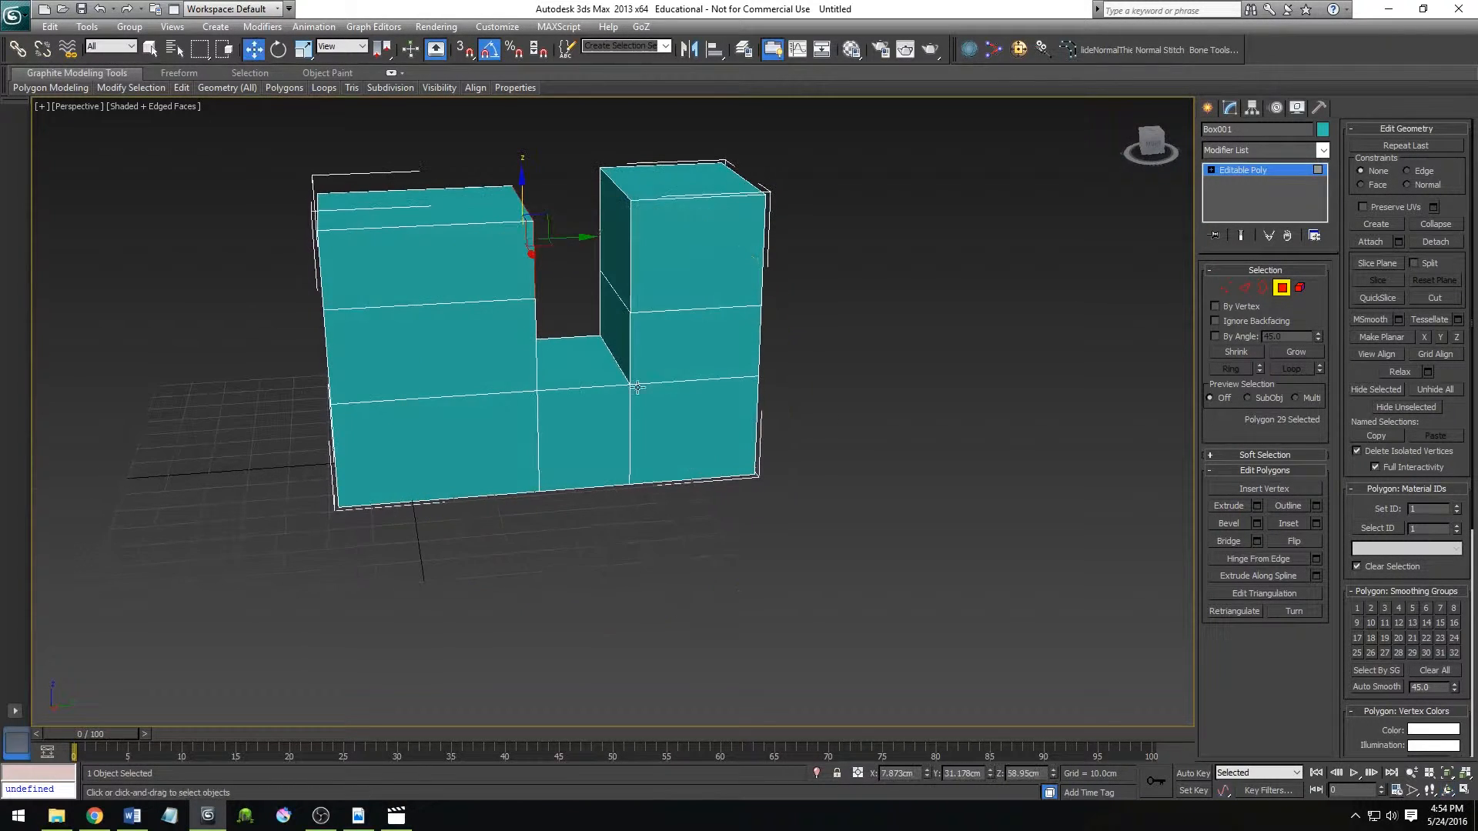
key("ctrl+y")
key("ctrl+d")
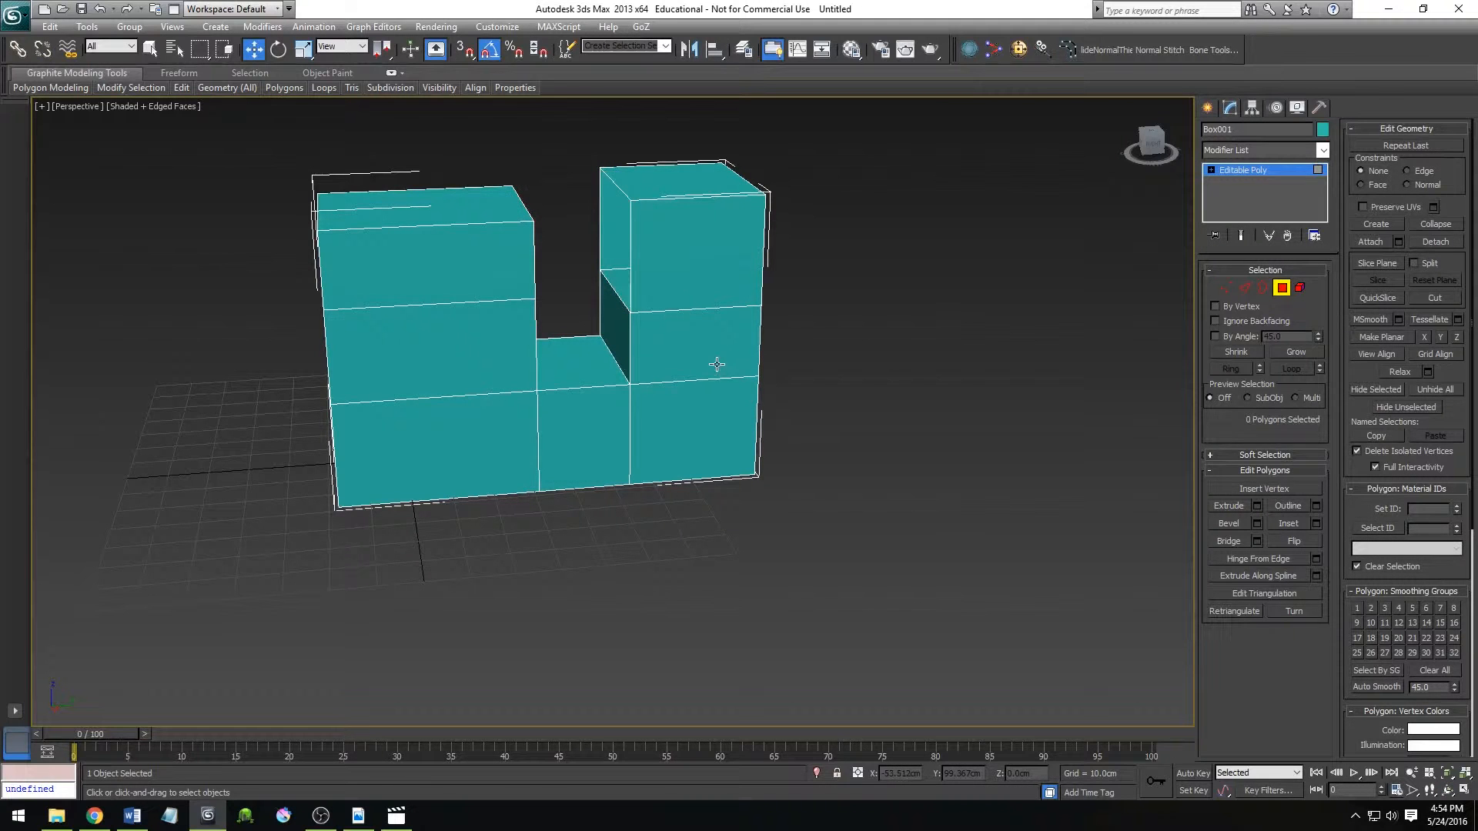
At Edge level, bridge the two facing top edges of the columns' open sides, and undo the bridge.
key("2")
left_click(525, 204)
left_click(613, 182, "ctrl")
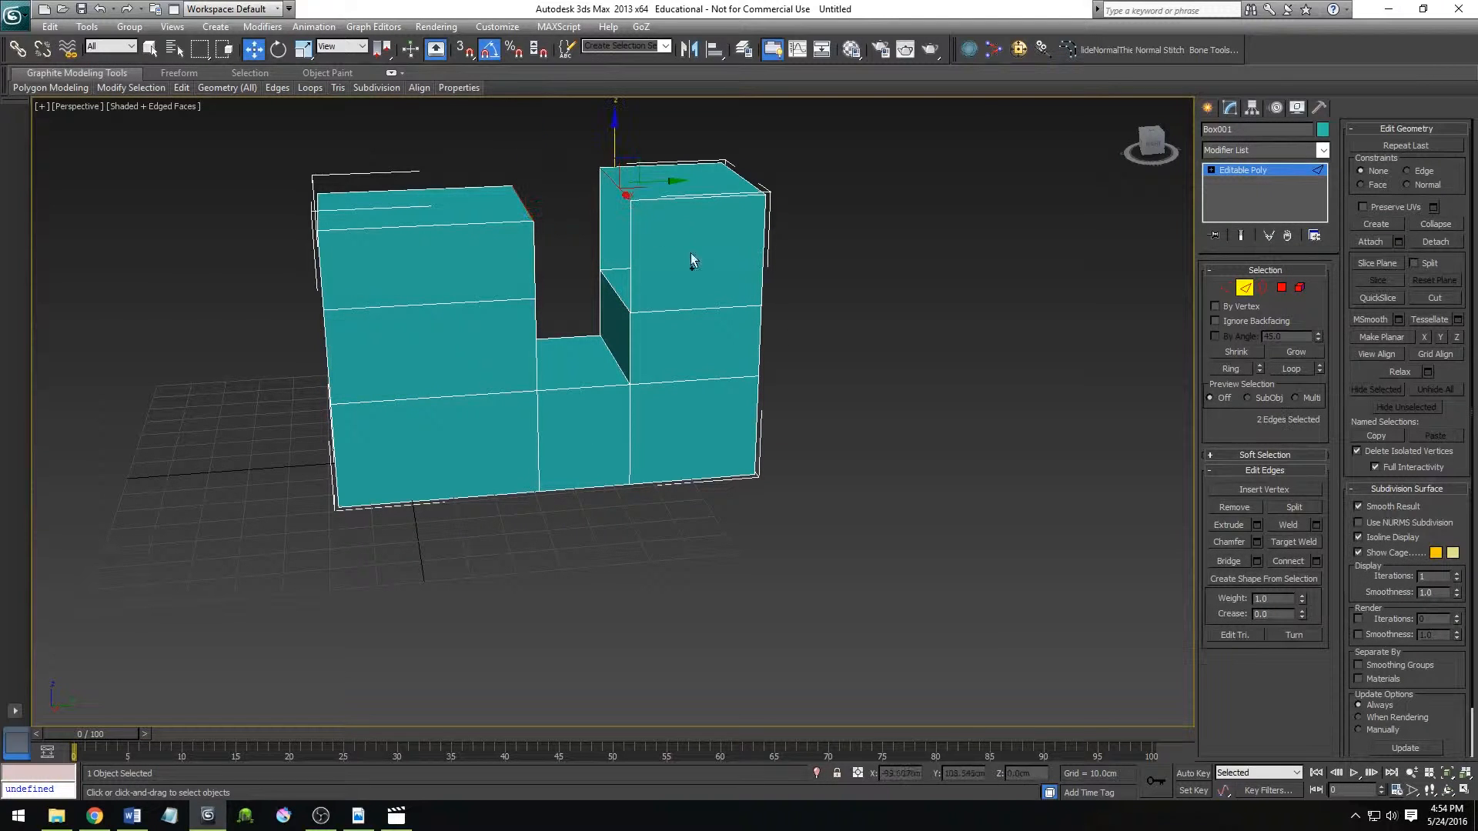
middle_click_drag(713, 362, 758, 381, "alt")
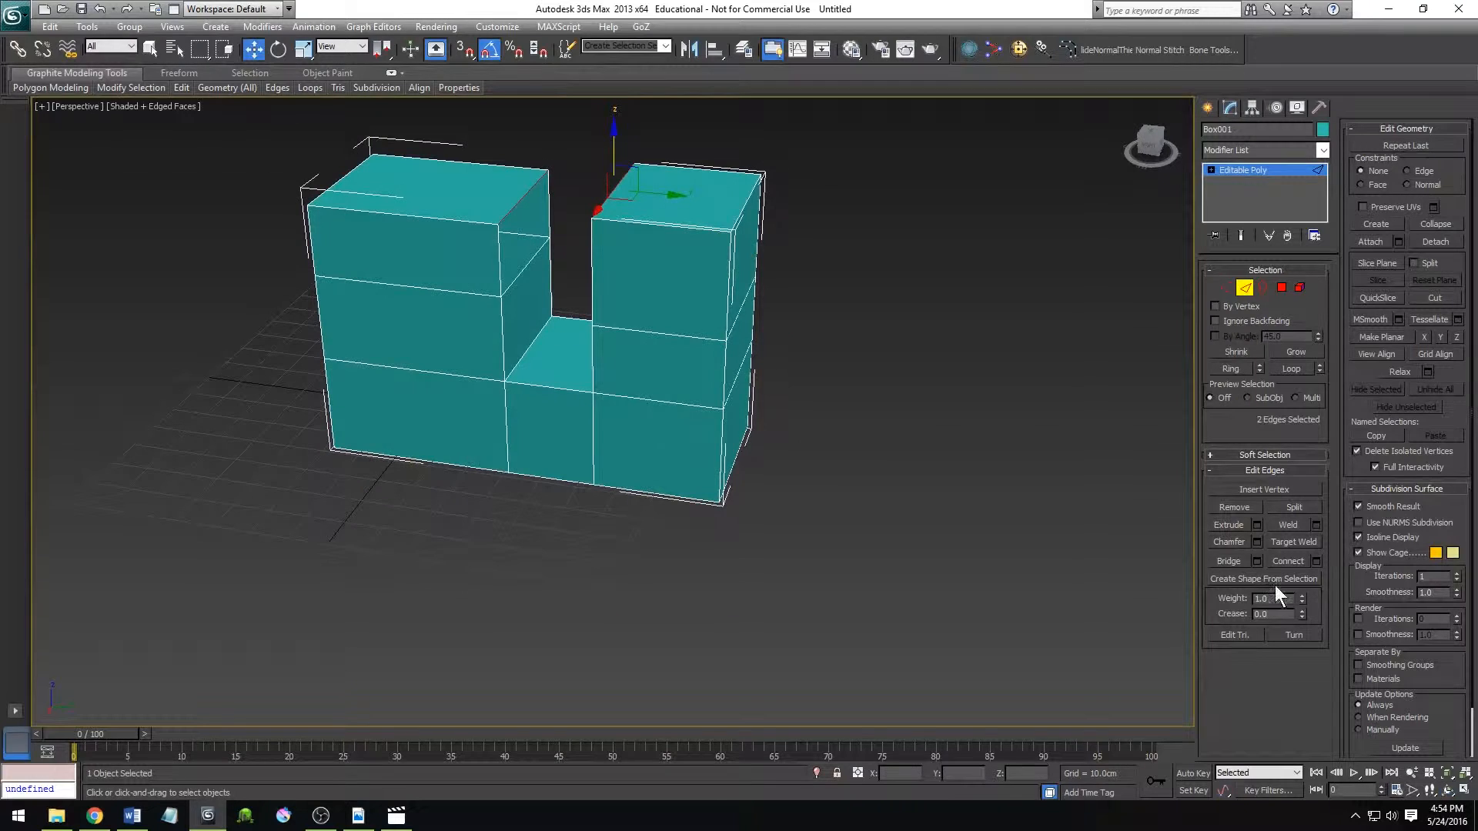
left_click(1230, 560)
key("ctrl+z")
Undo the polygon deletions and all extrusions back to the plain box, and return to Polygon level.
key("ctrl+d")
key("ctrl+z")
key("ctrl+z")
key("ctrl+z")
key("ctrl+z")
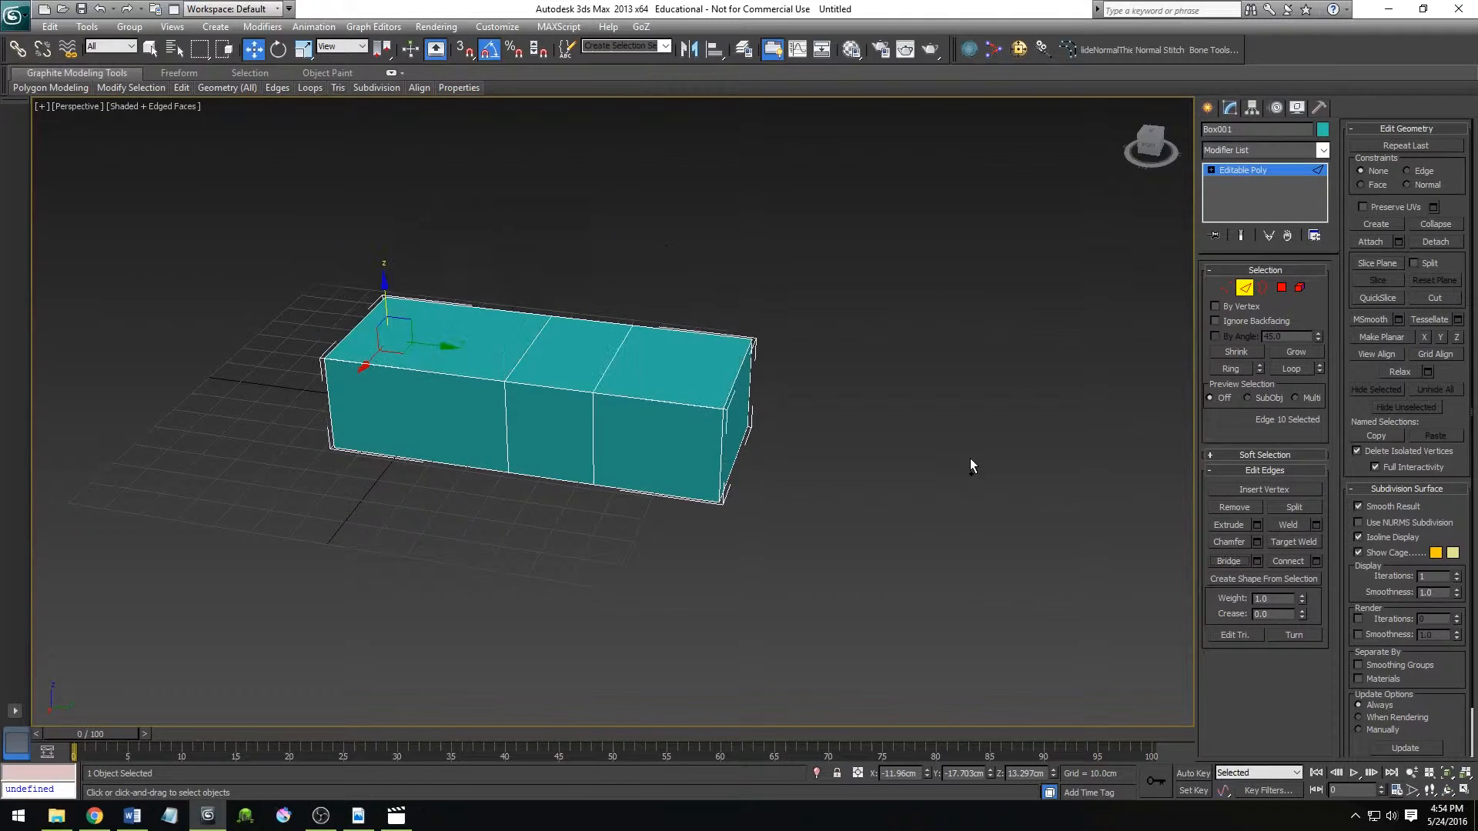
key("ctrl+z")
middle_click_drag(886, 527, 978, 541)
middle_click_drag(850, 550, 739, 578, "alt")
key("w")
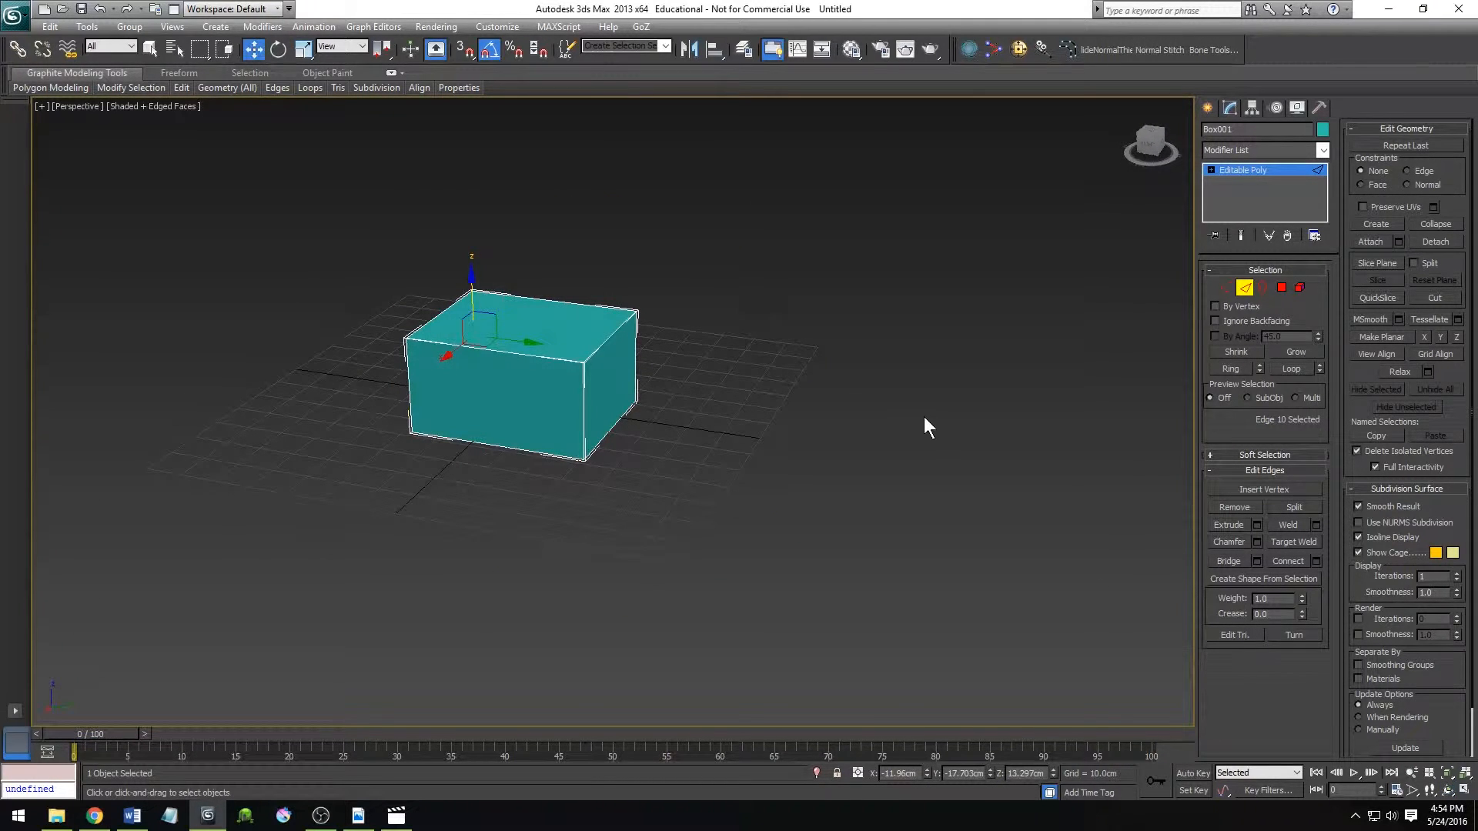
left_click(1282, 288)
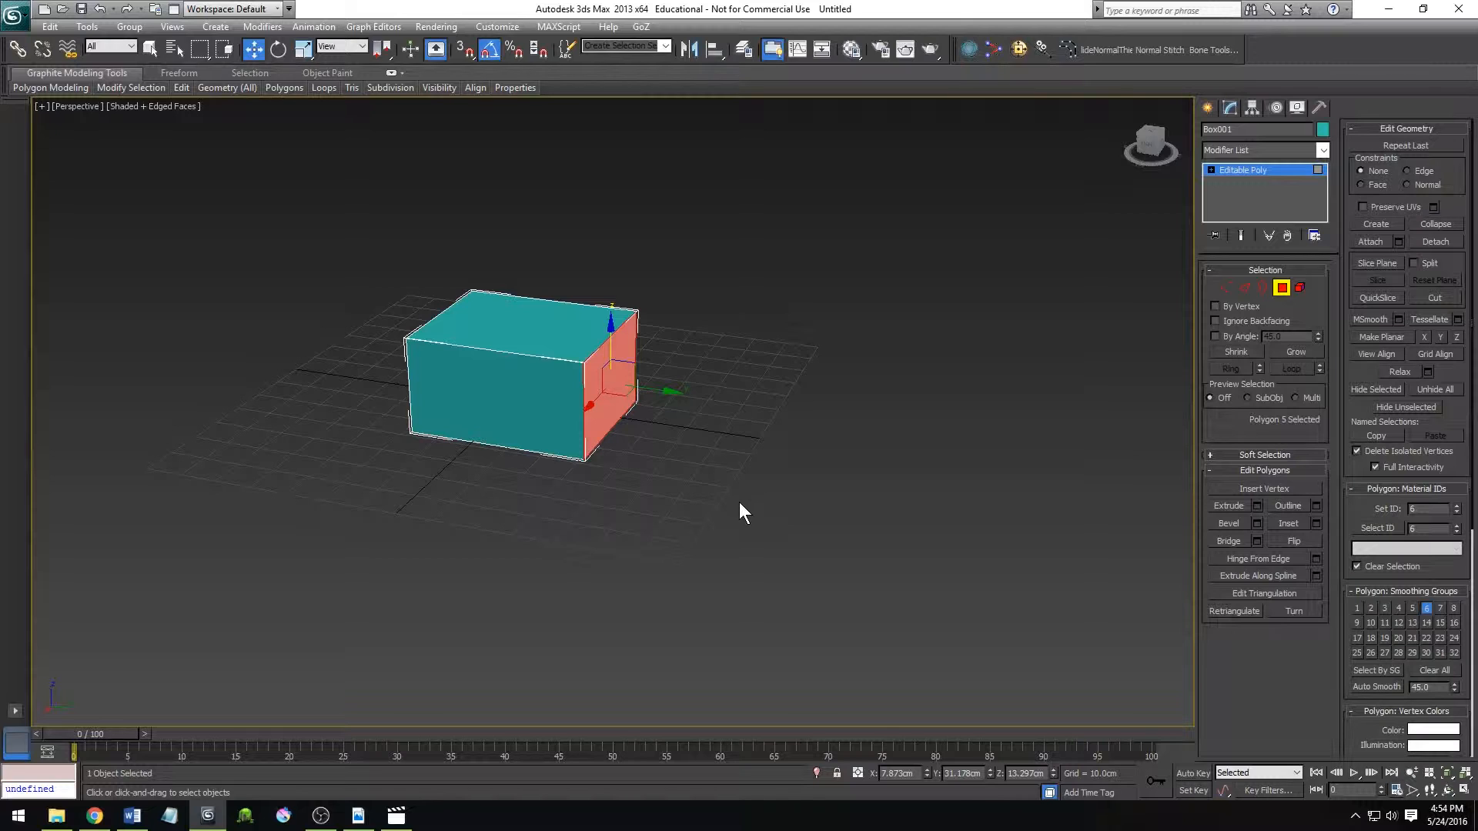
Delete the box's selected end polygon and extend the opening's upper edge outward along Y into three new polygons.
key("Delete")
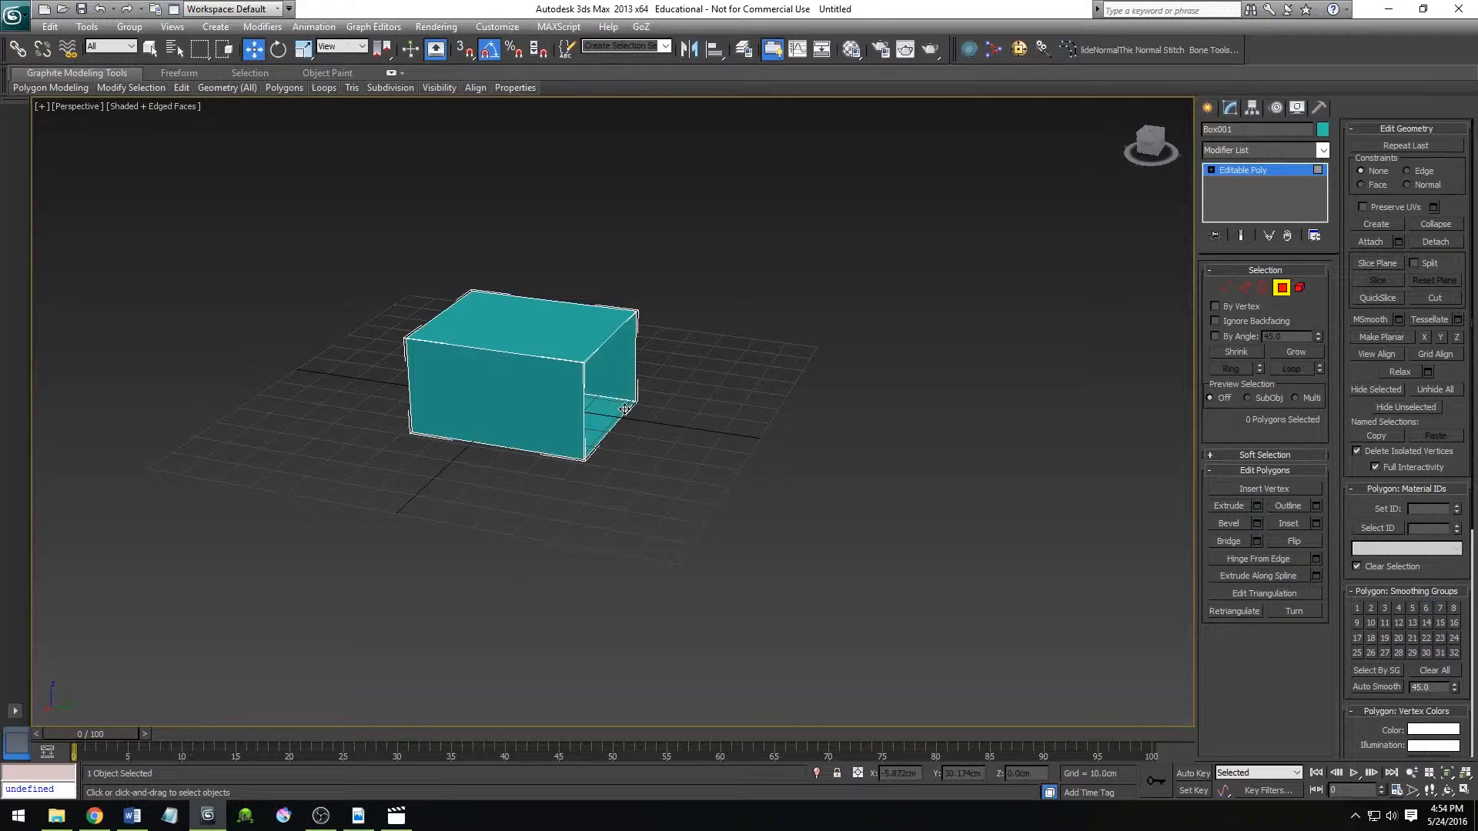
key("2")
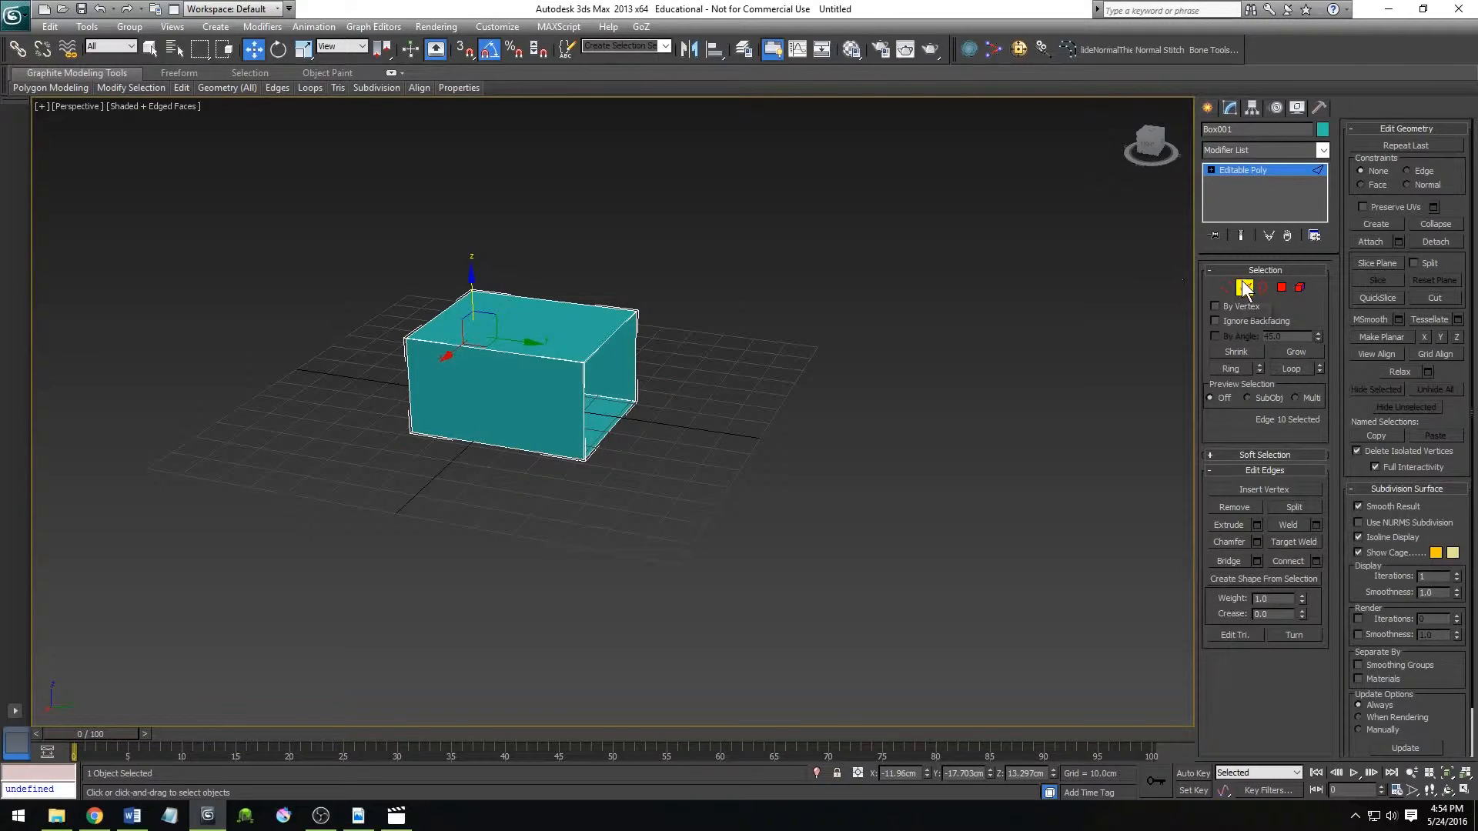
left_click(609, 342)
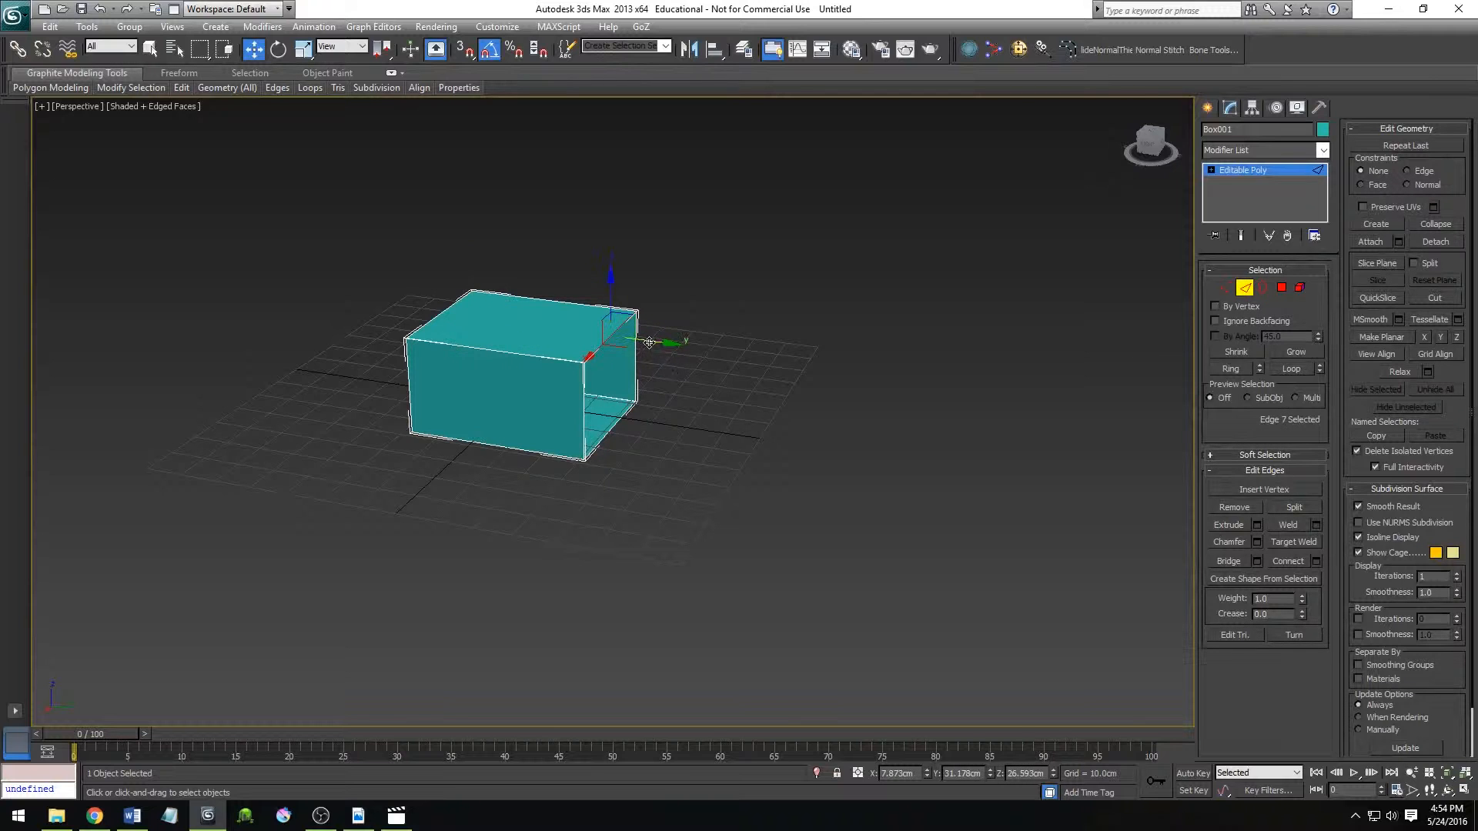
left_click_drag(653, 342, 826, 430, "shift")
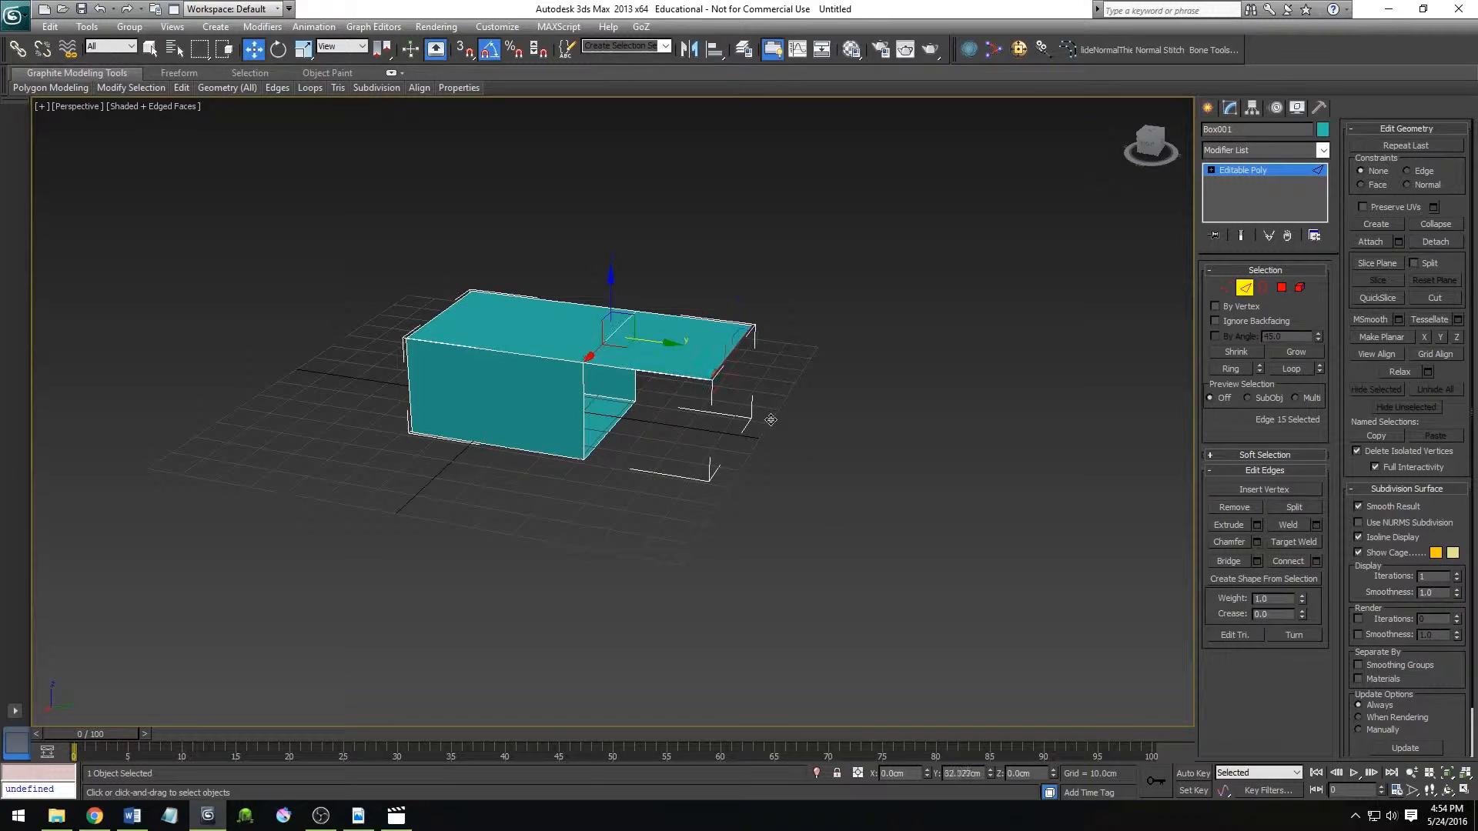
middle_click_drag(858, 494, 637, 403, "alt")
left_click_drag(640, 366, 921, 370, "shift")
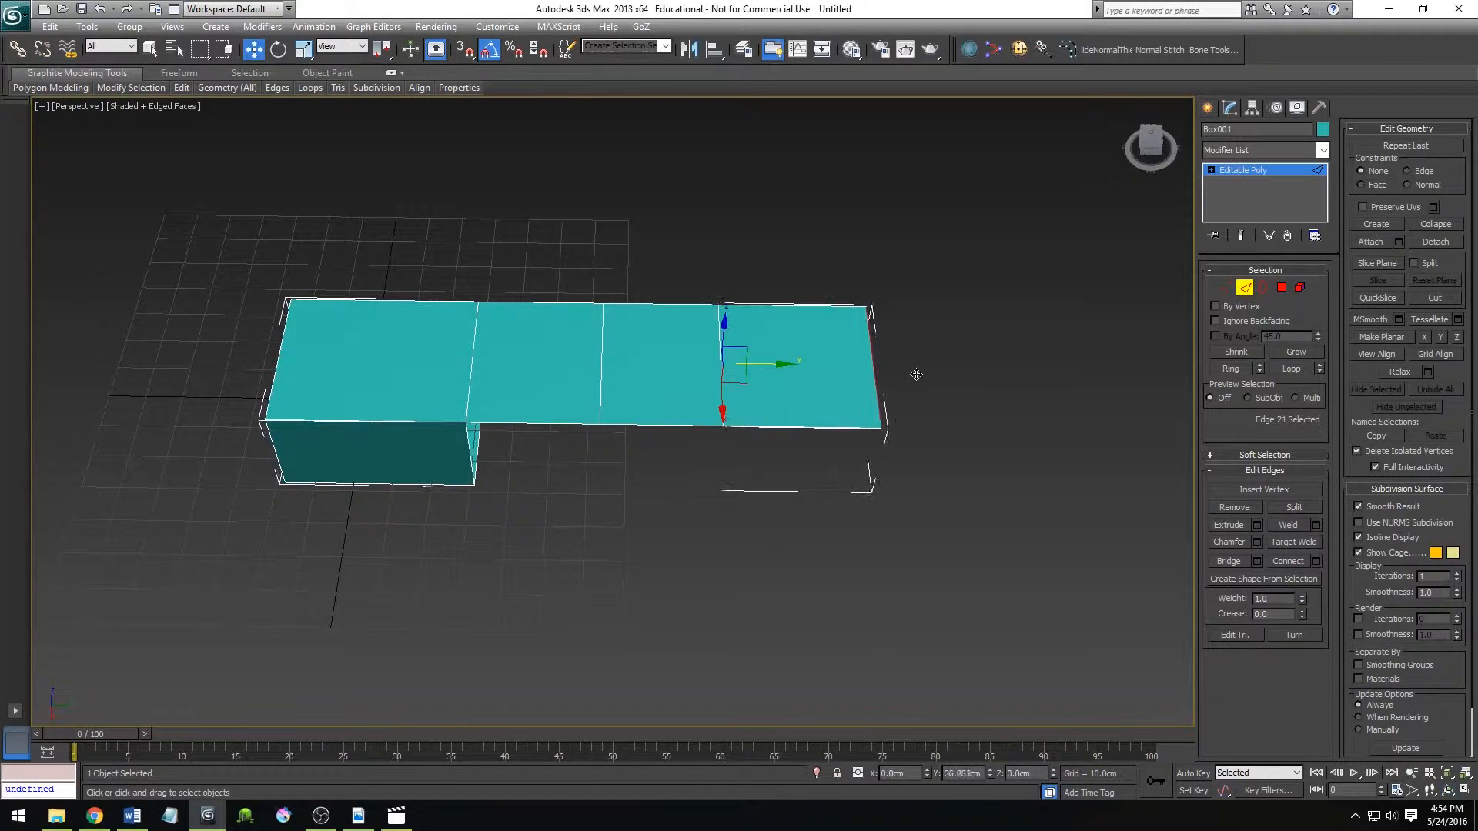
At Polygon level, delete the box's remaining side and bottom polygons, keeping only the flat strip of four top polygons.
middle_click_drag(816, 531, 663, 379, "alt")
key("w")
key("4")
left_click_drag(516, 478, 113, 394)
key("Delete")
middle_click_drag(565, 517, 526, 513, "alt")
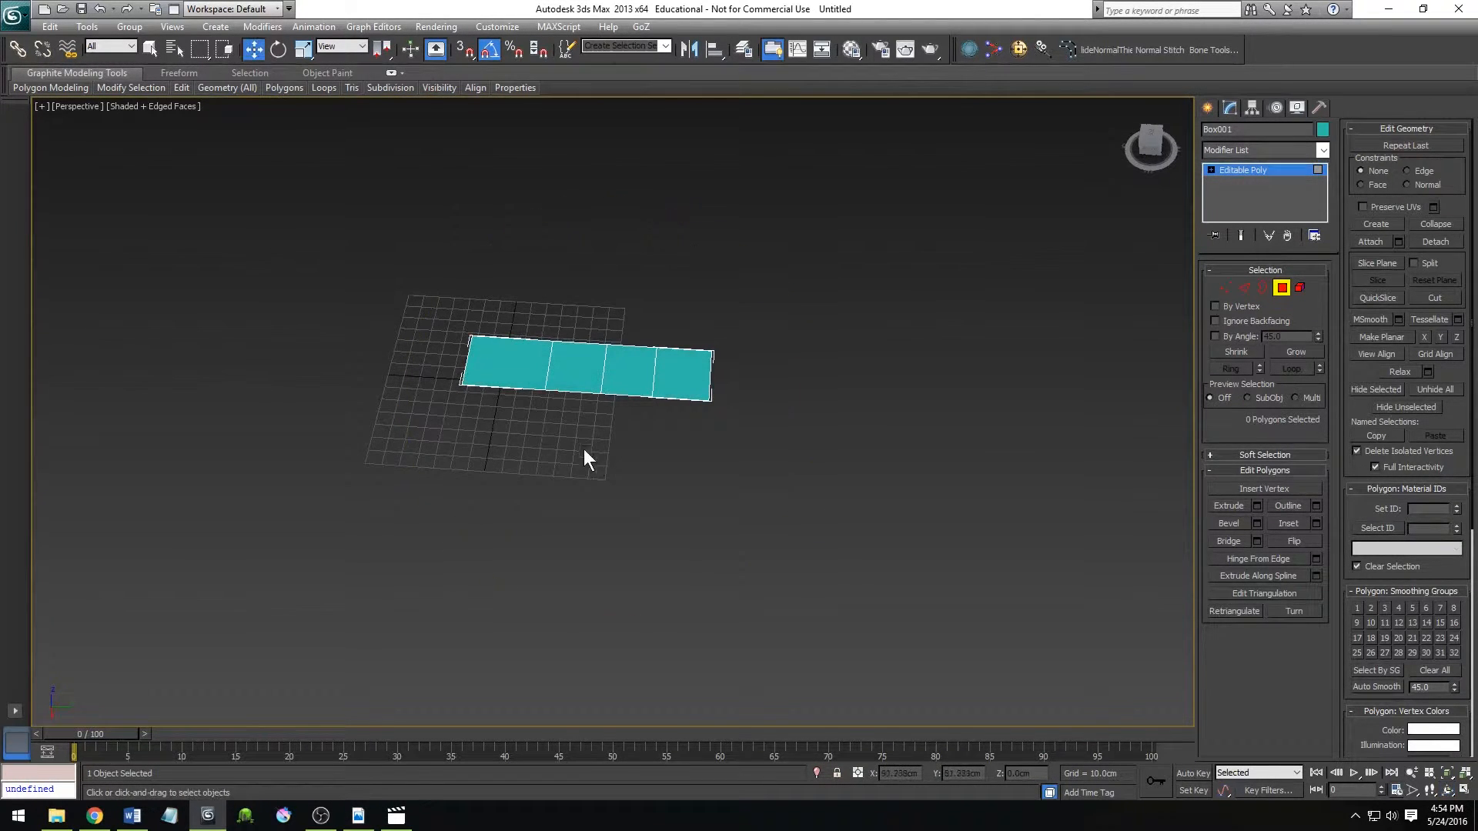
At Edge level, extend the strip's far end edge repeatedly into a winding, S-shaped path of new polygons.
key("2")
left_click(712, 377)
left_click_drag(746, 379, 1137, 422, "shift")
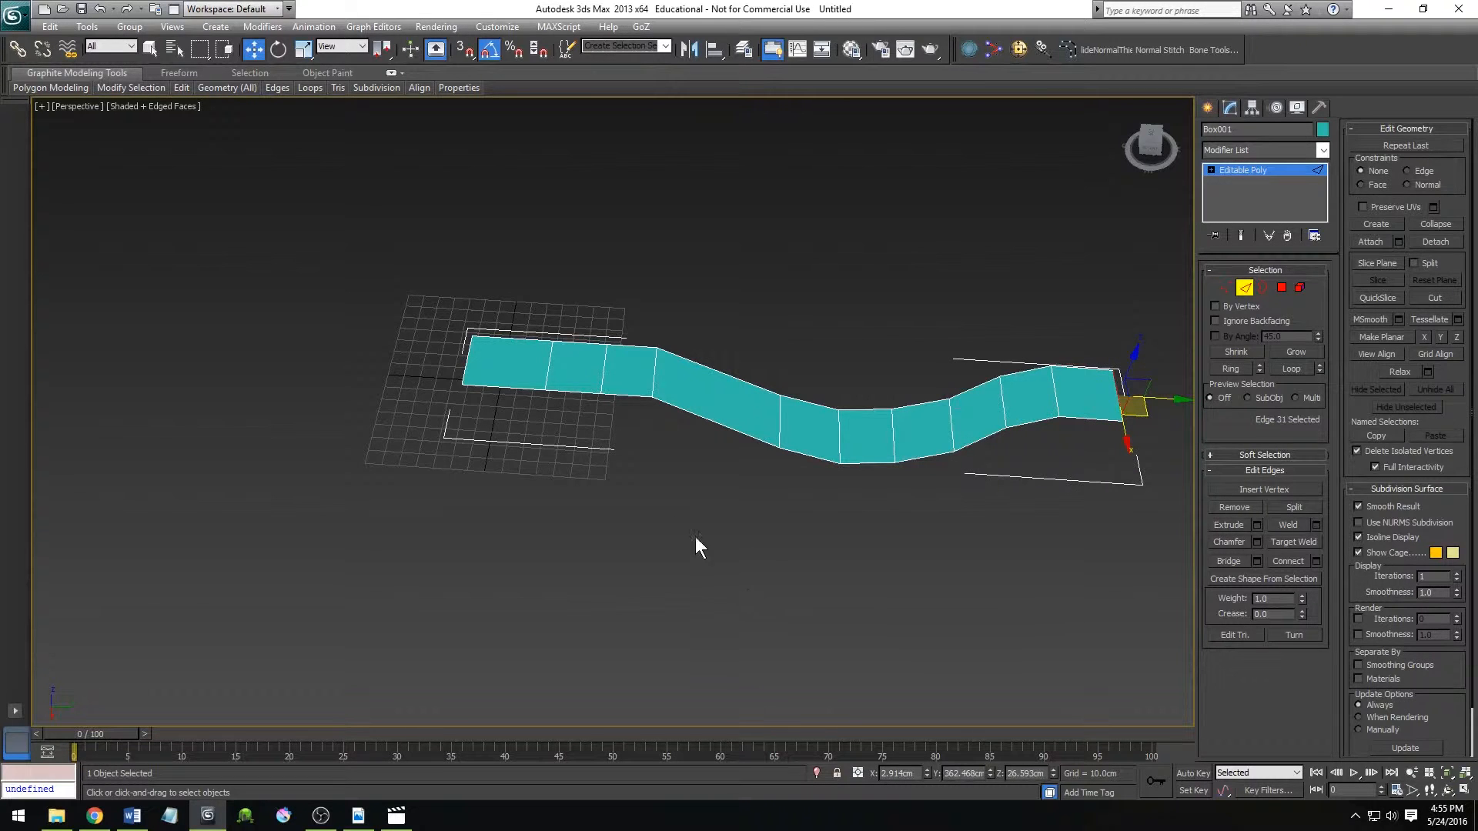
key("4")
left_click_drag(546, 479, 782, 548)
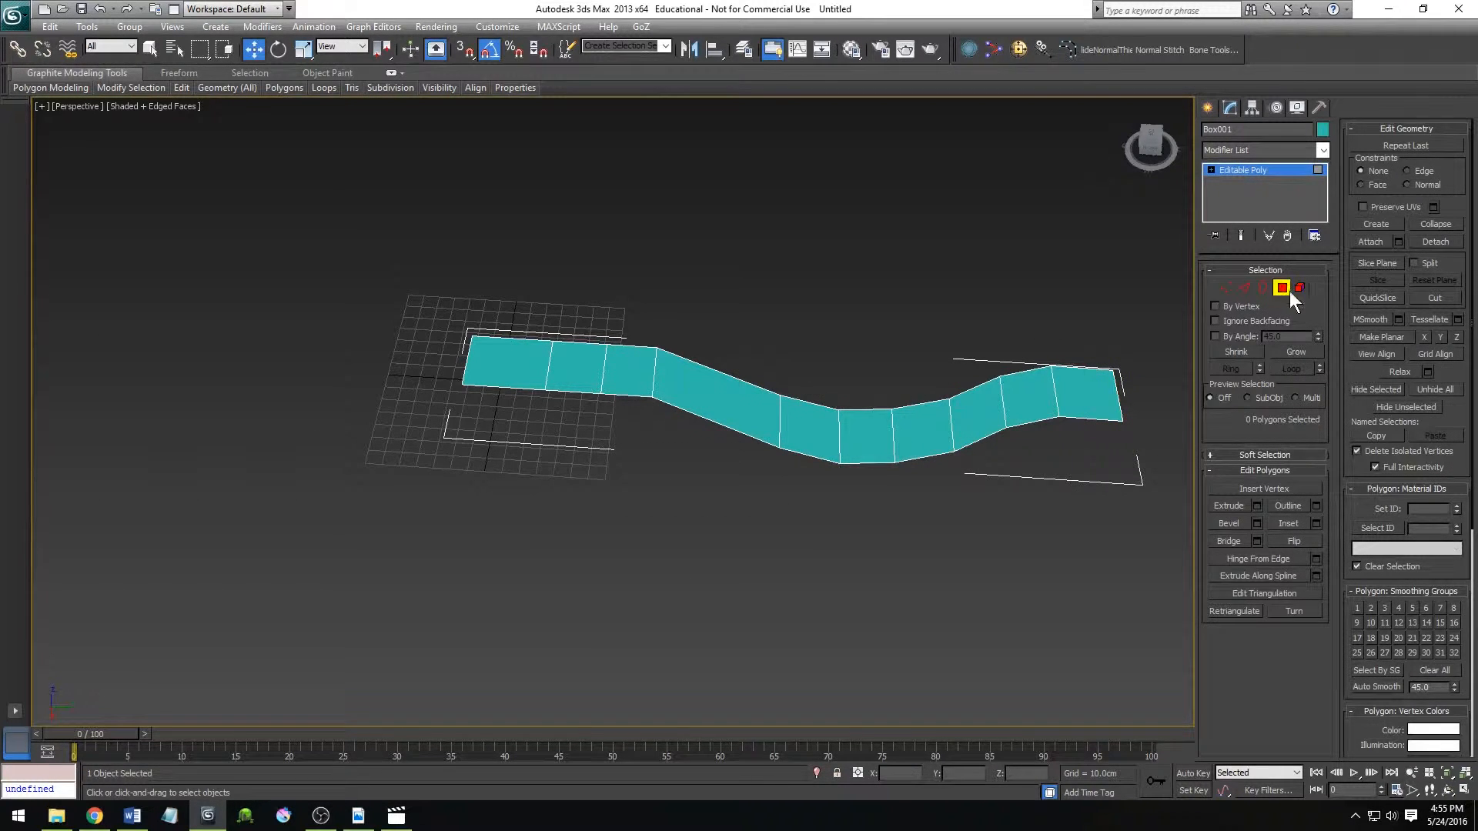
At Border level, extend the winding strip's whole border downward about 26 cm to form side walls, and deselect it.
left_click(1254, 284)
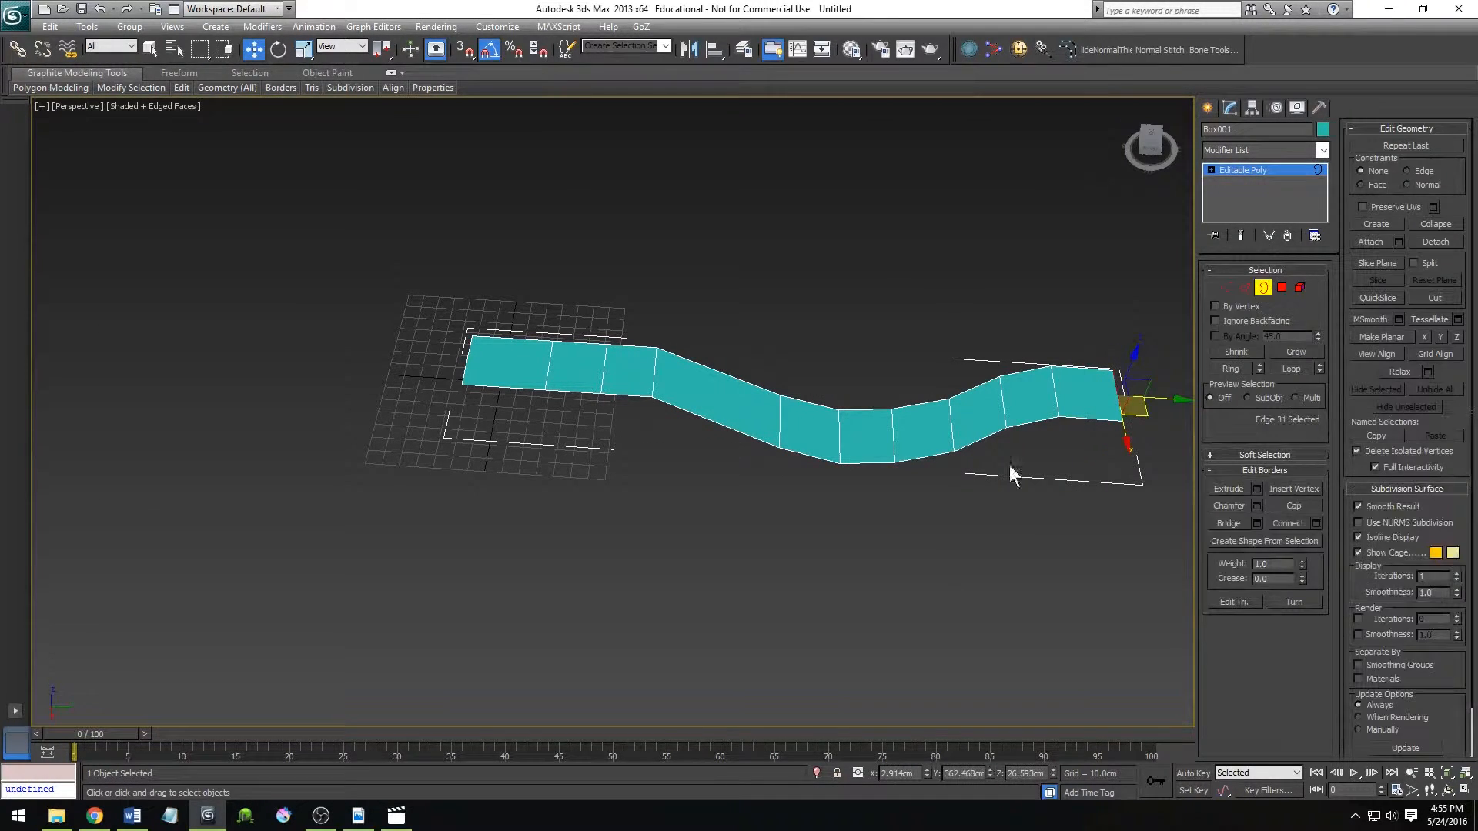
left_click(918, 462)
middle_click_drag(792, 501, 816, 357, "alt")
left_click_drag(814, 351, 803, 395, "shift")
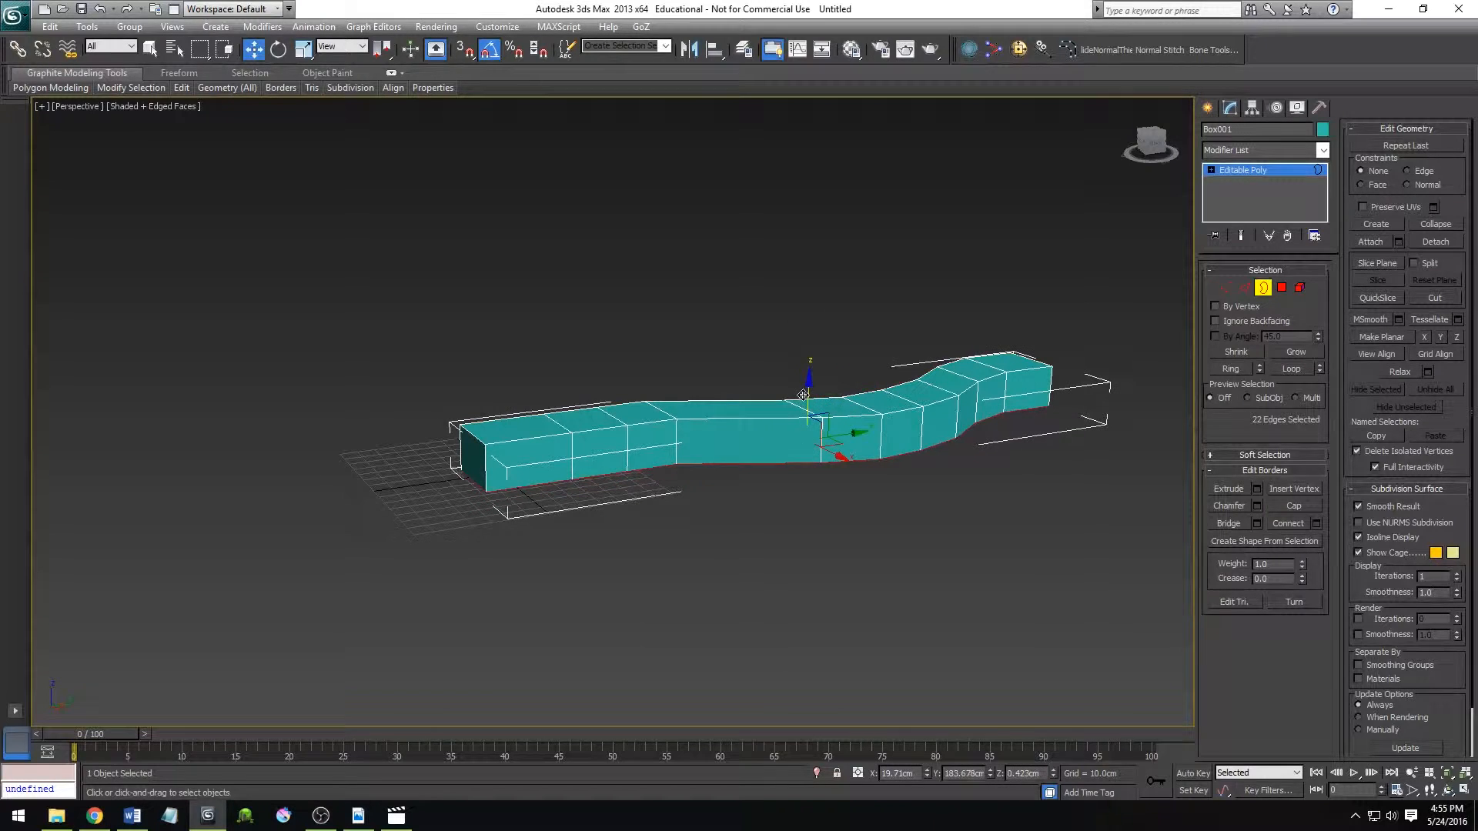
left_click(725, 581)
middle_click_drag(673, 535, 570, 526, "alt")
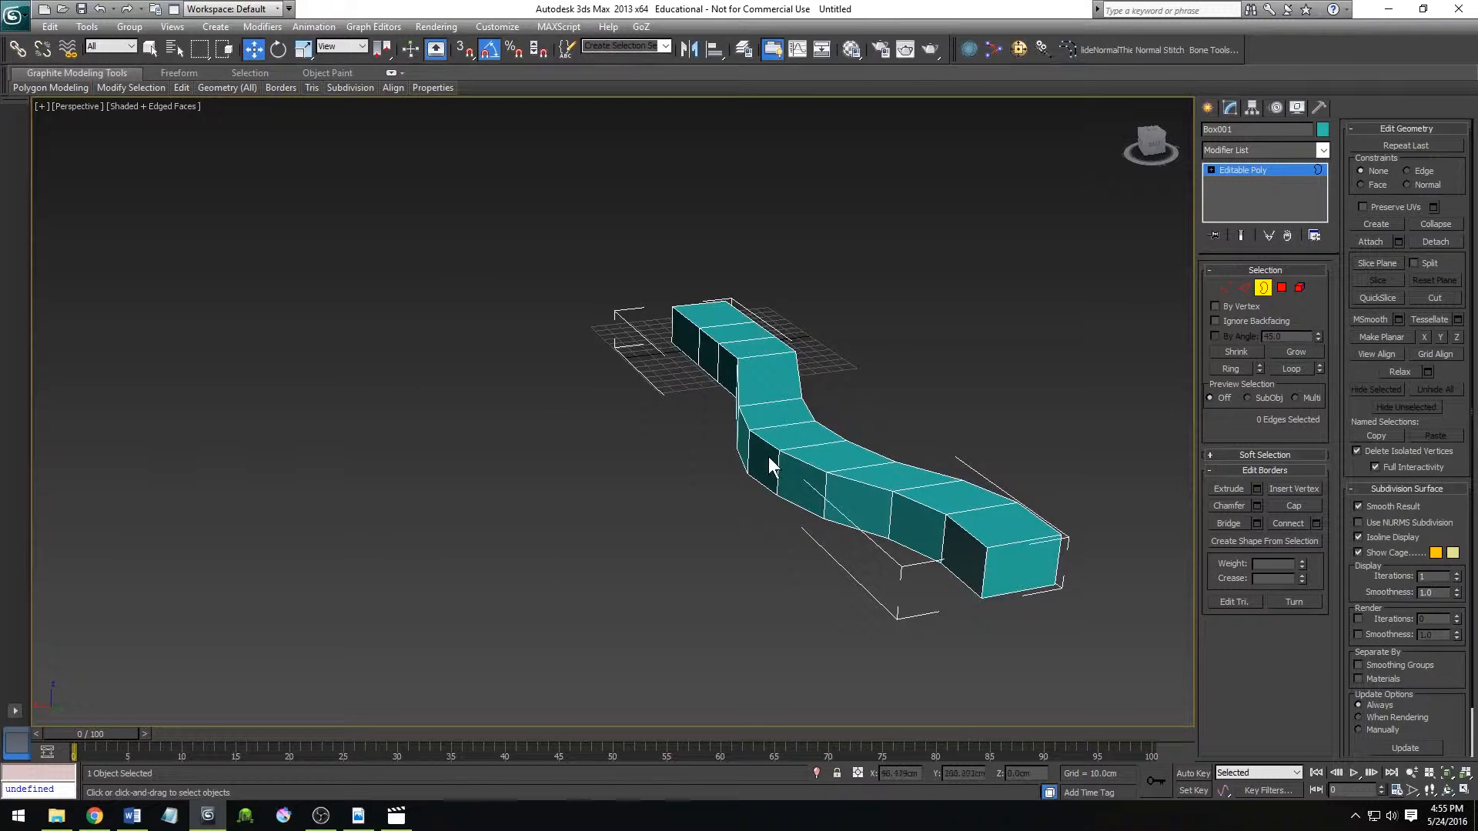
At Polygon level, select the three adjacent top polygons at the strip's start.
middle_click_drag(777, 372, 719, 403)
key("4")
scroll(758, 408, "up", 4)
left_click(724, 382)
left_click(740, 419, "ctrl")
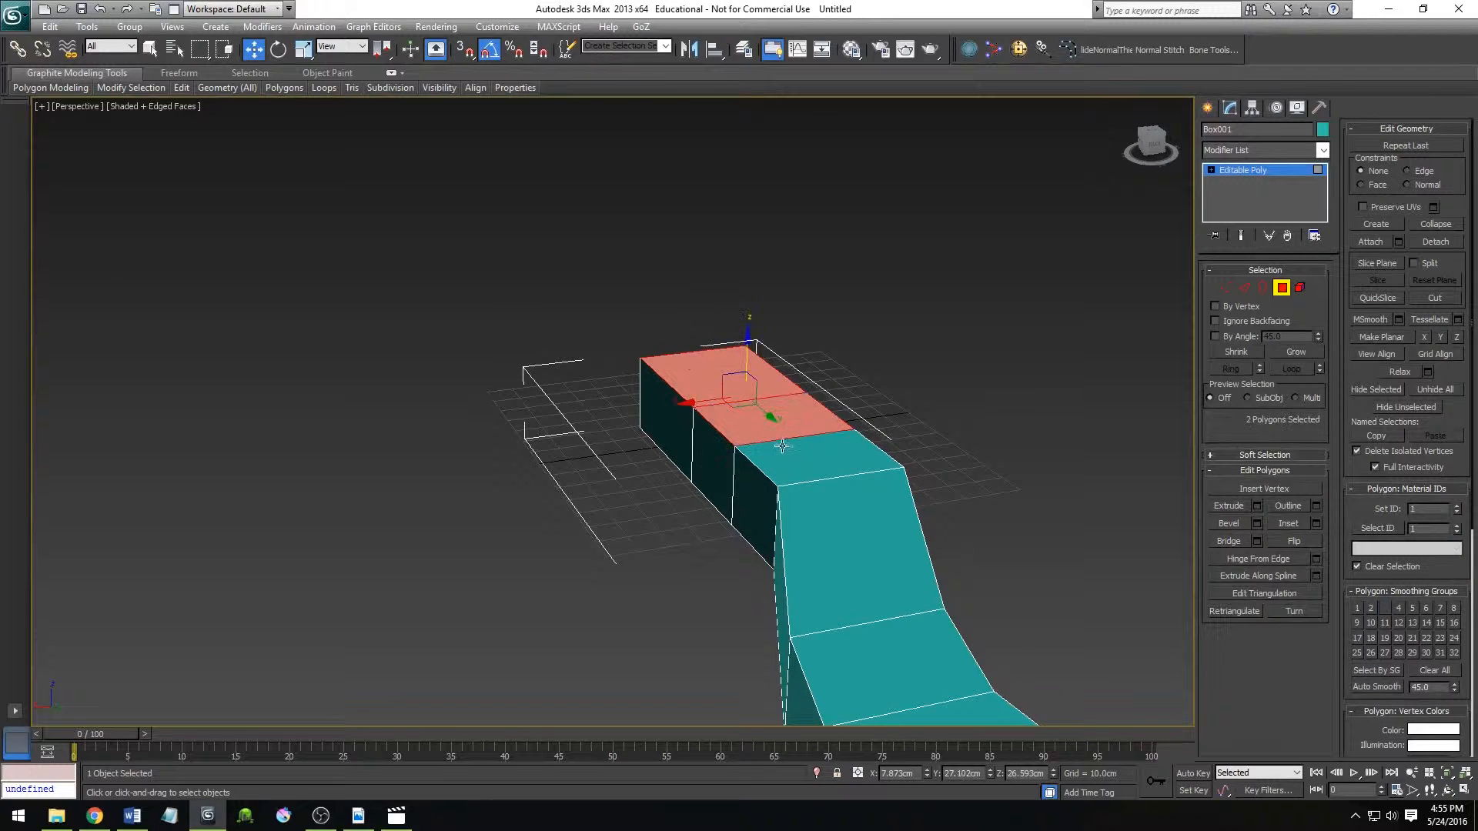
left_click(782, 446, "ctrl")
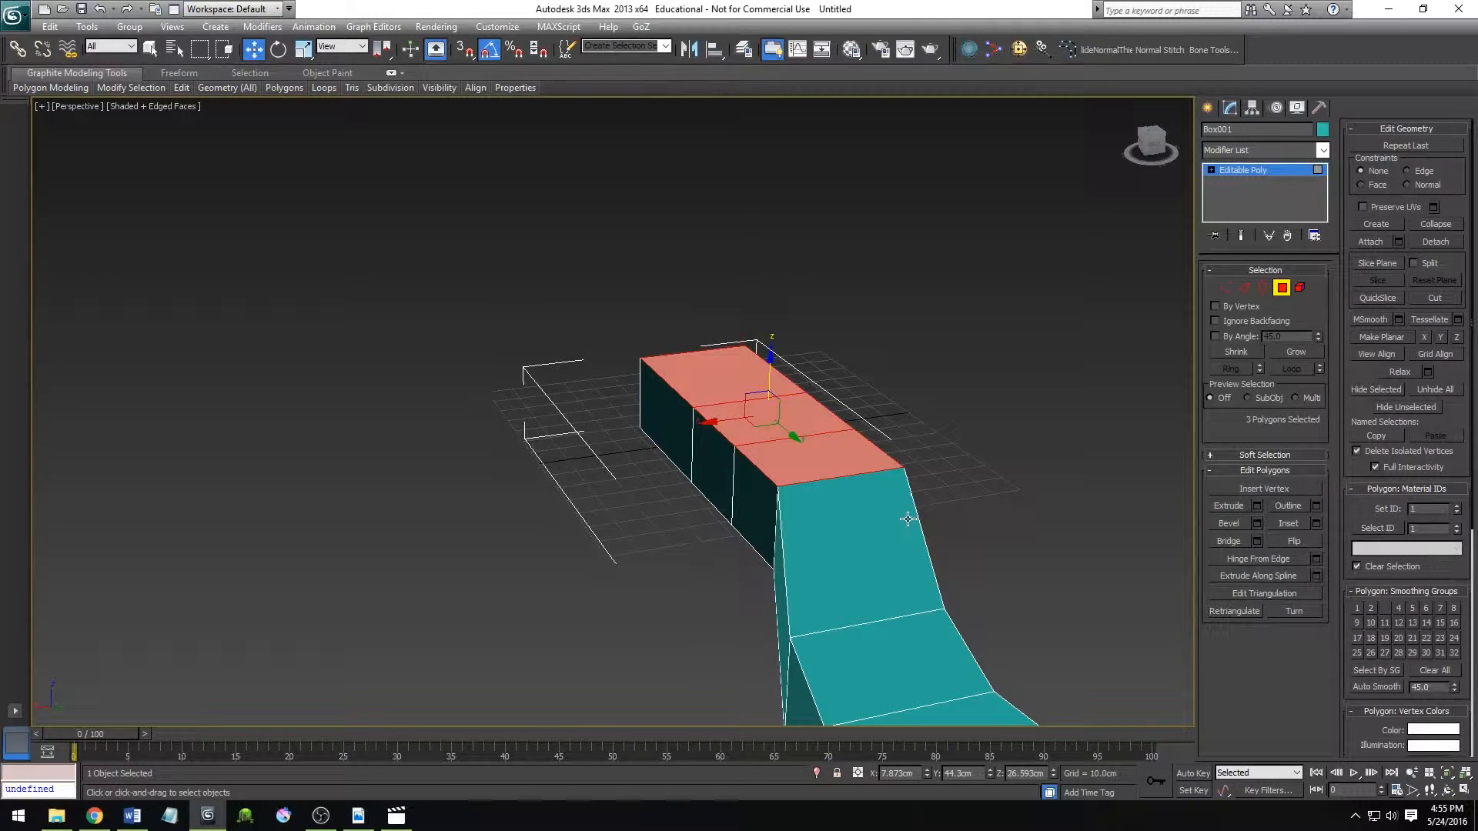
Select all side wall polygons of the winding strip and delete them, leaving only the flat top surface.
scroll(899, 520, "down", 3)
middle_click_drag(780, 545, 759, 488, "alt")
left_click(791, 451, "shift")
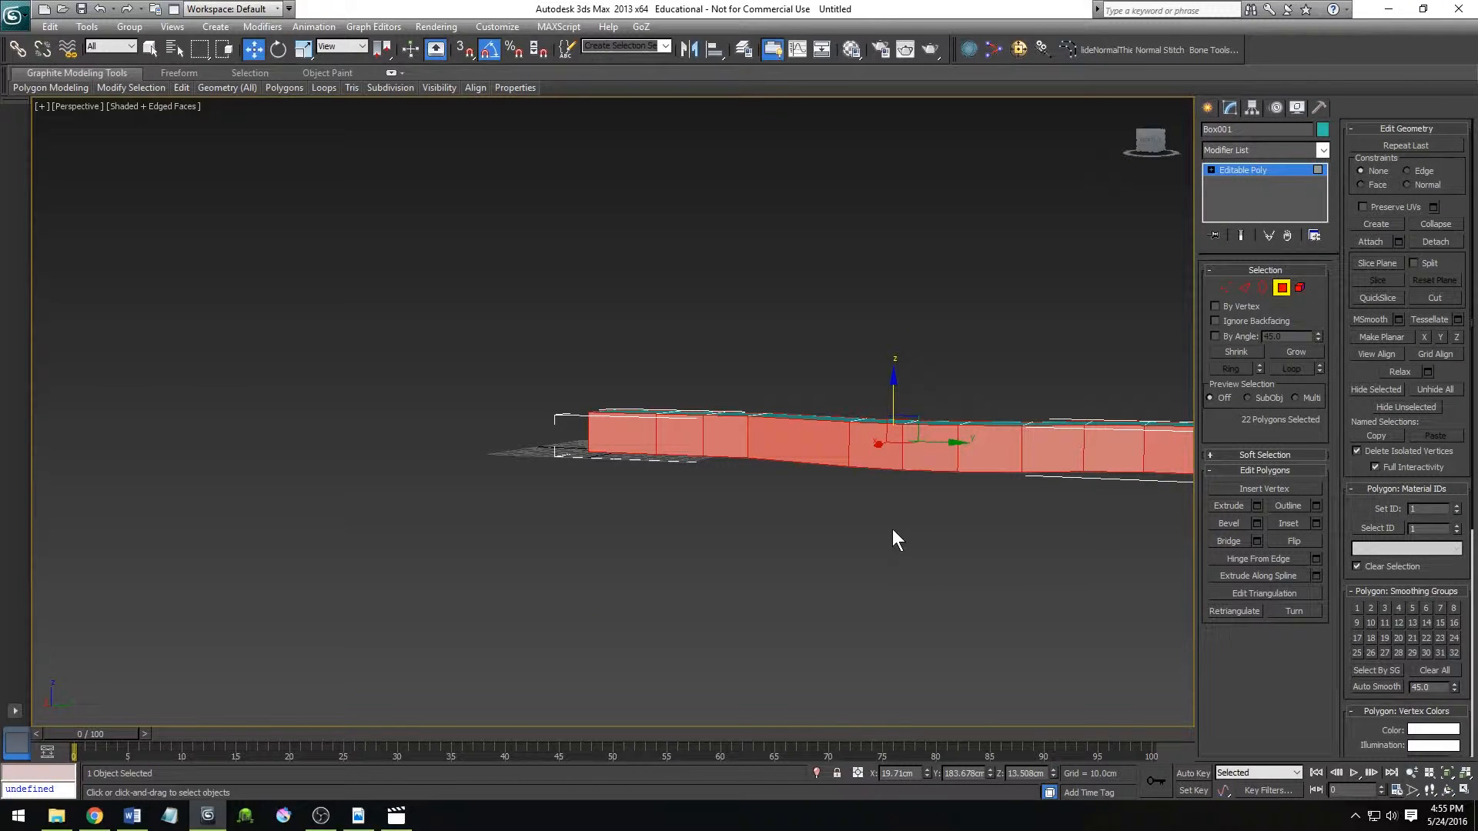
left_click(677, 626)
middle_click_drag(572, 625, 916, 371, "alt")
left_click_drag(917, 371, 935, 419)
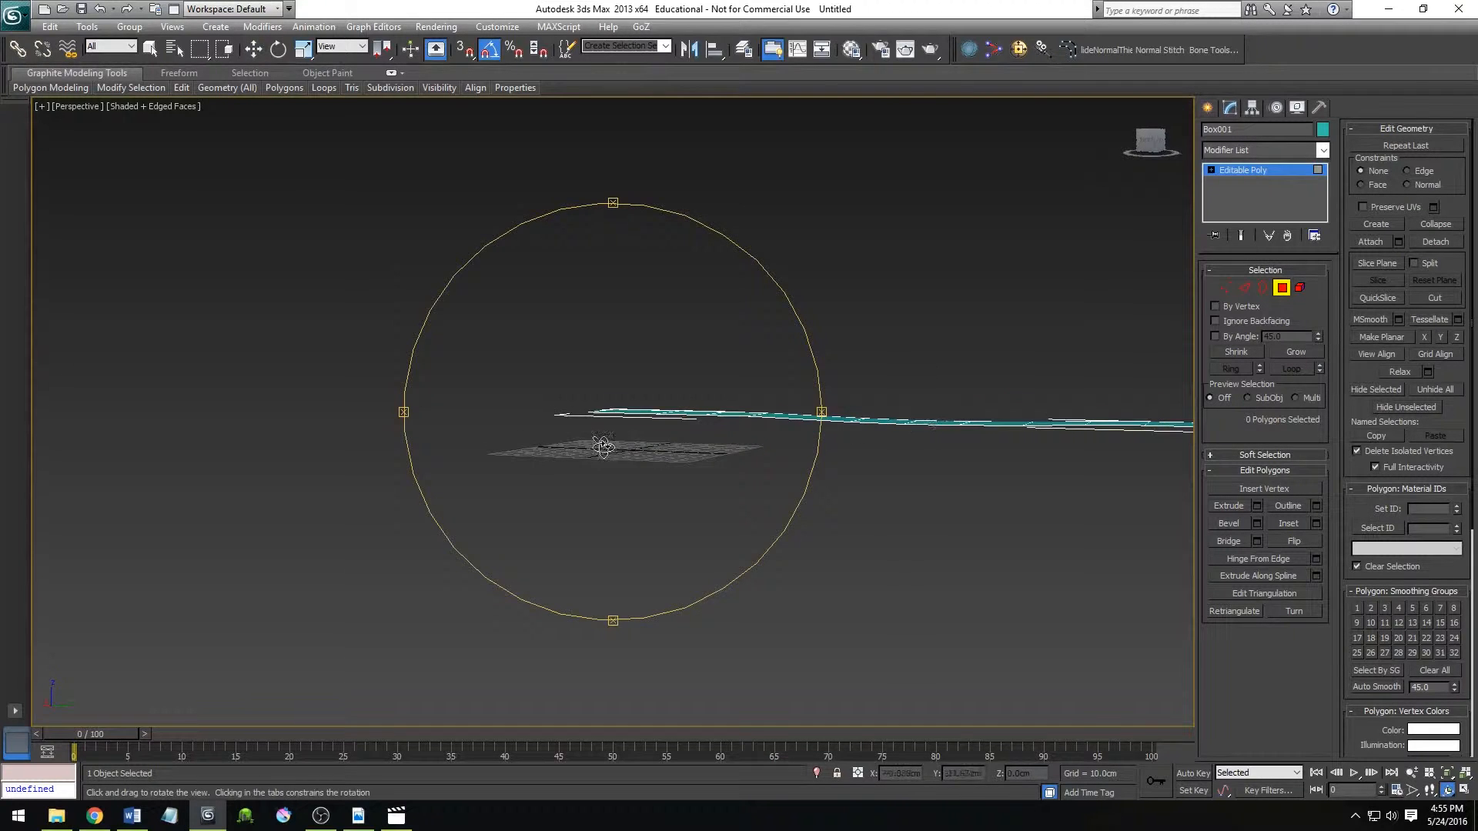
Select the nine polygons beyond the strip's first one and delete them, keeping a single flat polygon.
left_click_drag(605, 445, 638, 499)
right_click(638, 499)
scroll(684, 414, "down", 3)
left_click_drag(1049, 533, 1051, 535)
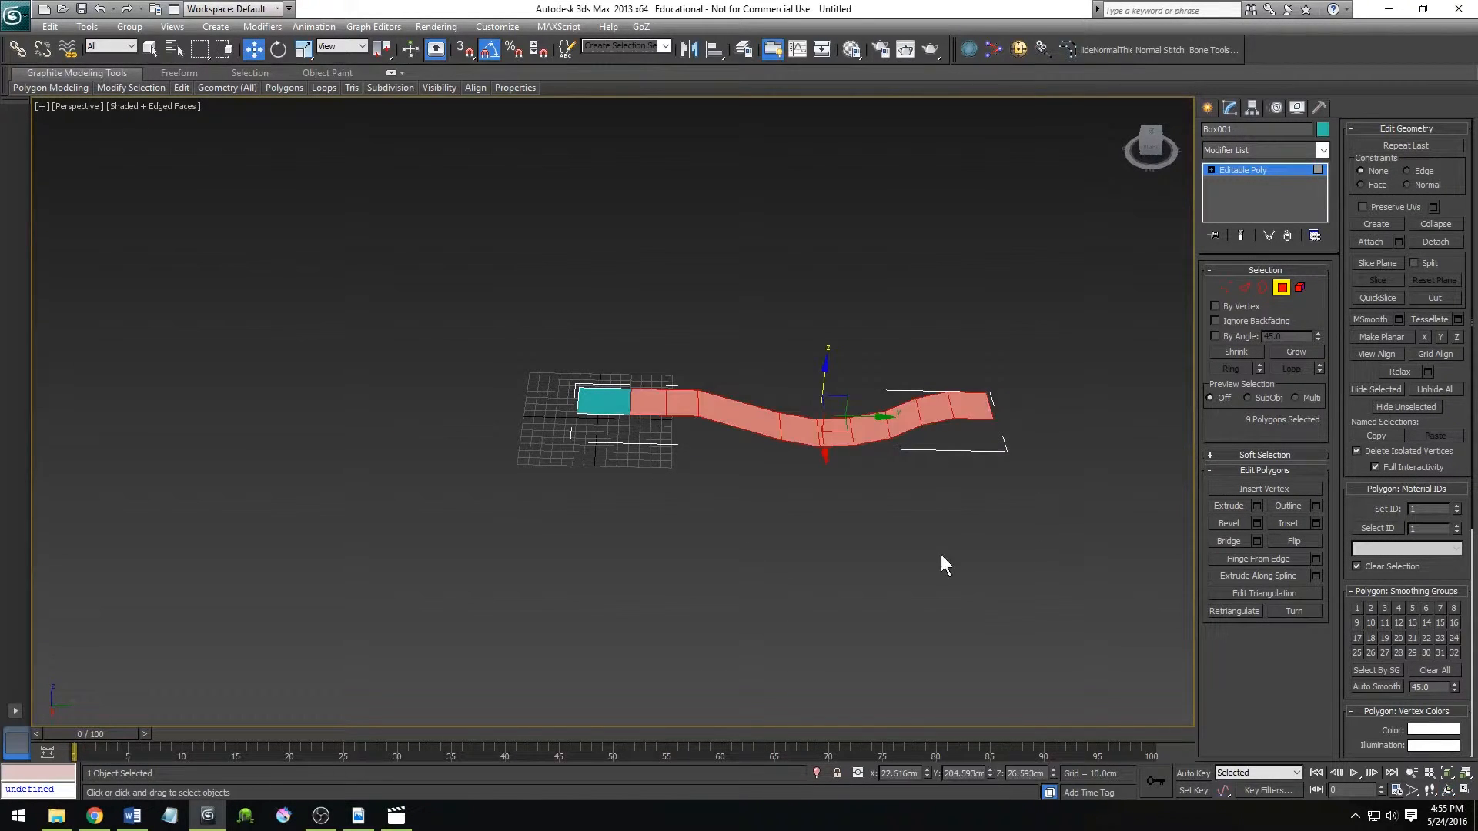
scroll(801, 535, "up", 2)
key("Delete")
scroll(647, 489, "up", 2)
Copy the remaining polygon about 157 cm along Y within the same object.
key("2")
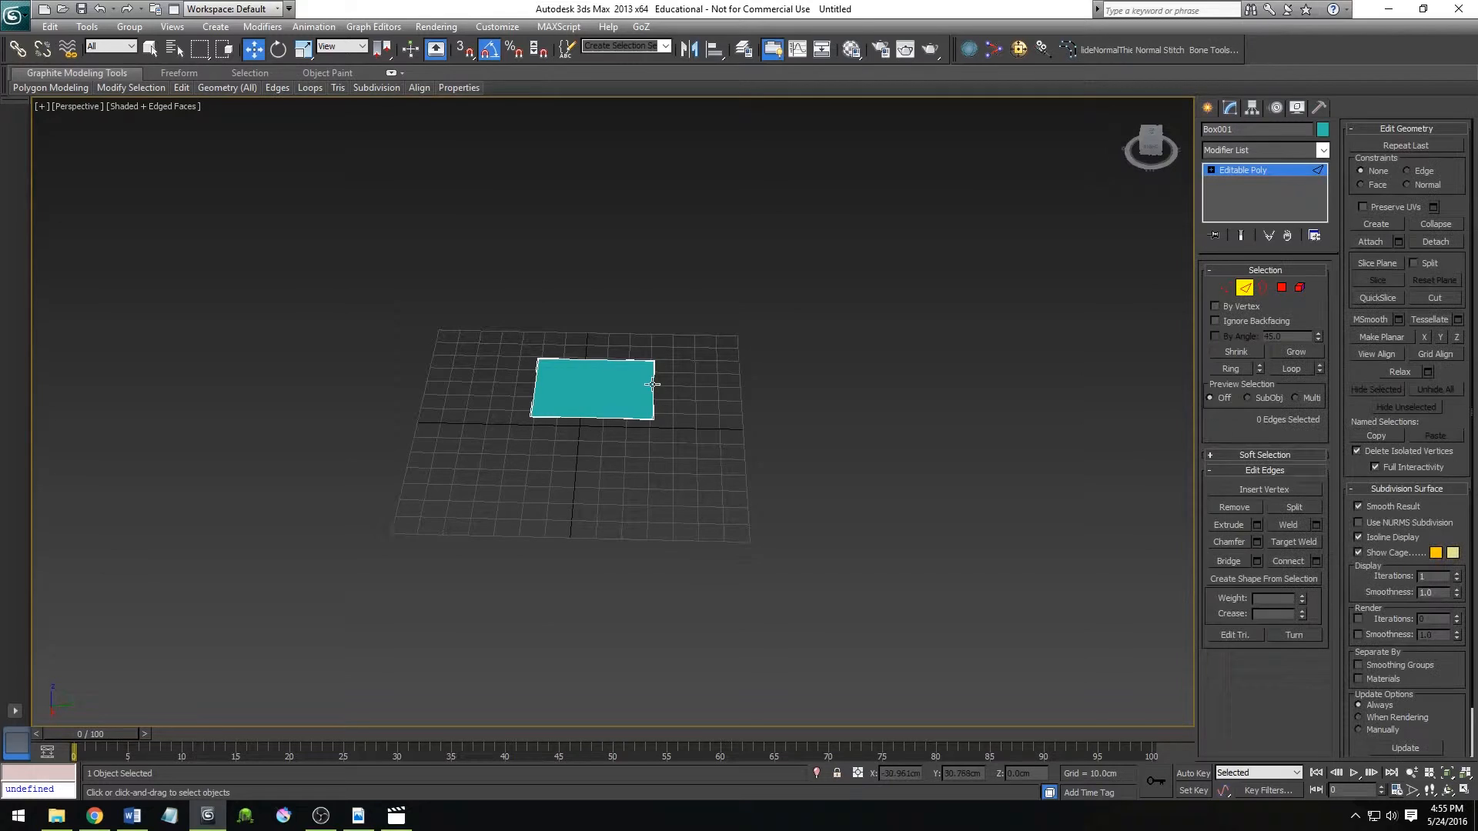
key("4")
left_click(648, 397)
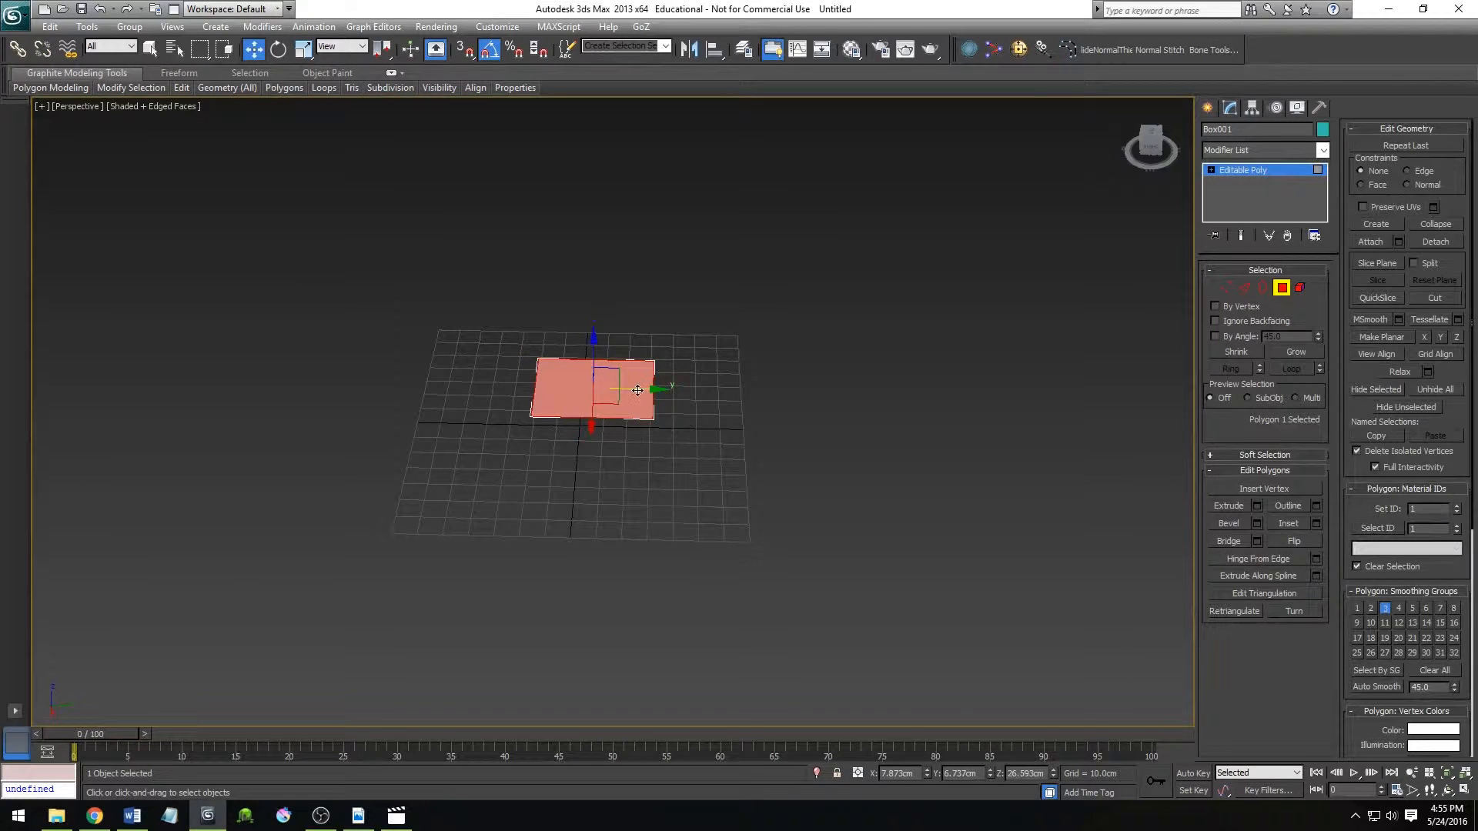
left_click_drag(637, 390, 1017, 396, "shift")
left_click(806, 428)
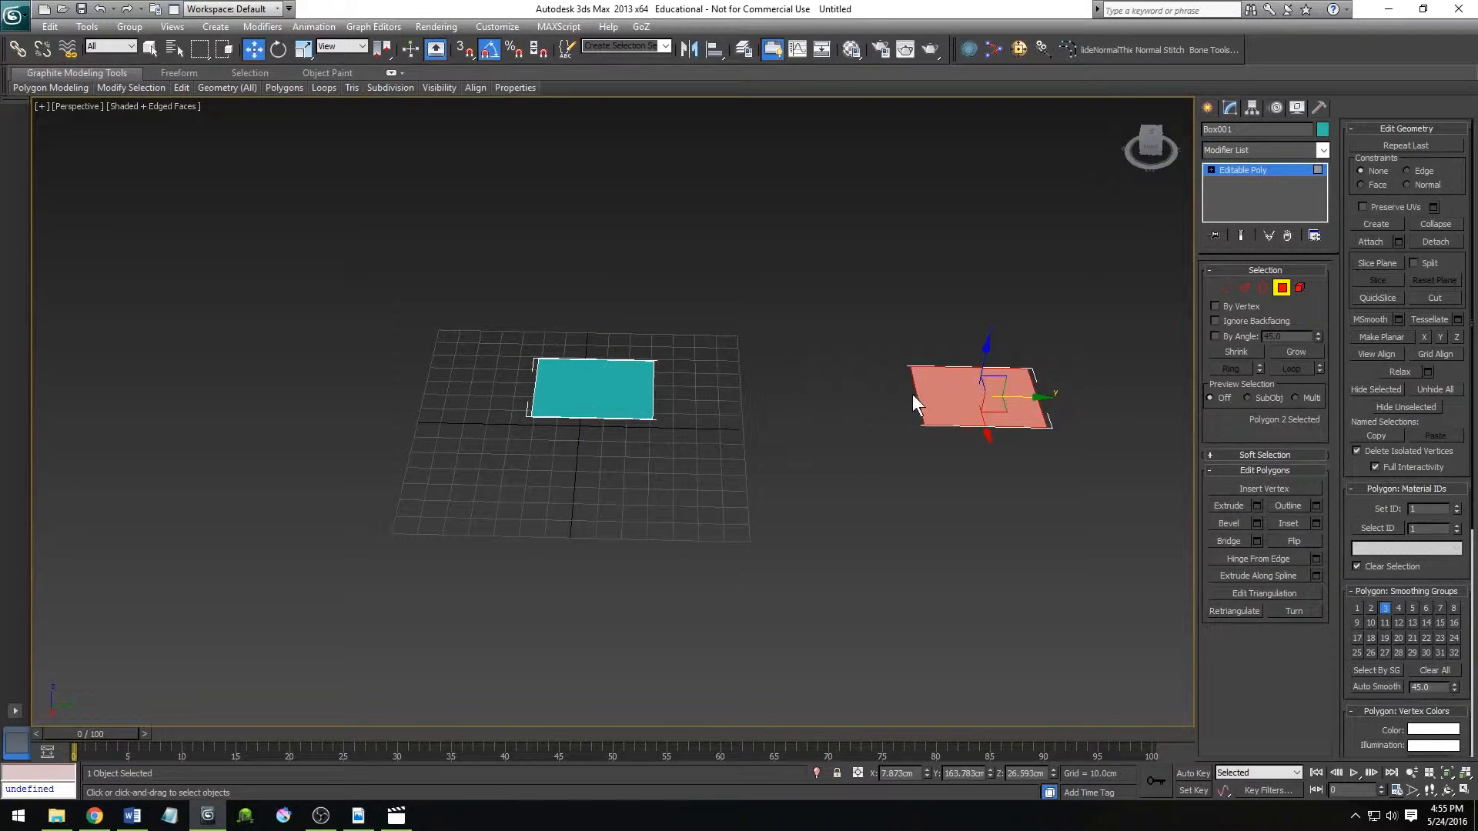
At Edge level, extend the copied polygon's inner edge toward the original polygon, leaving a gap between them.
key("2")
left_click(916, 396)
left_click_drag(959, 405, 796, 413, "shift")
middle_click_drag(712, 384, 672, 399)
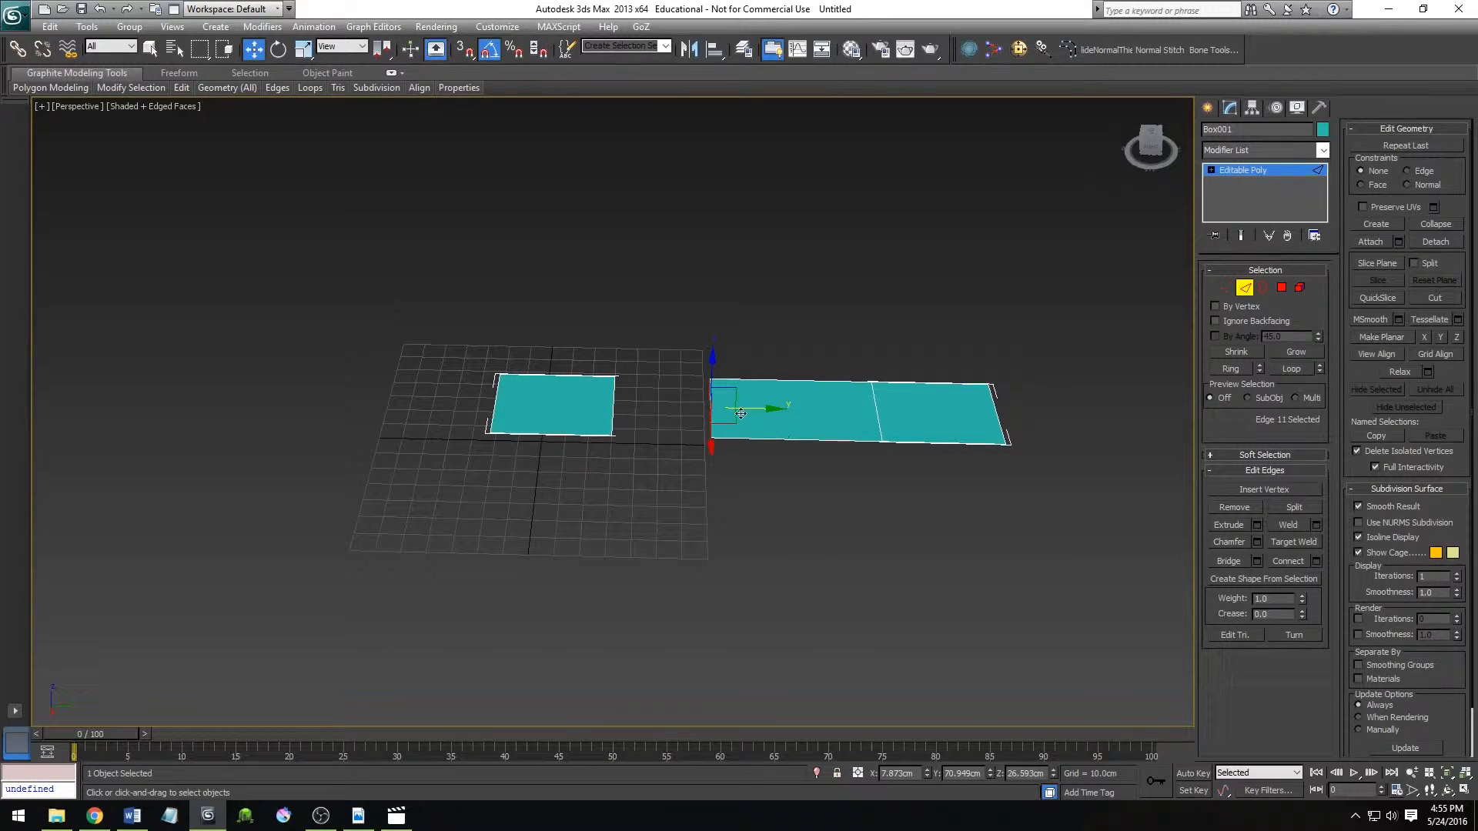
Target Weld the two end vertices of the extended strip to the facing corner vertices of the original polygon.
scroll(659, 474, "up", 4)
key("1")
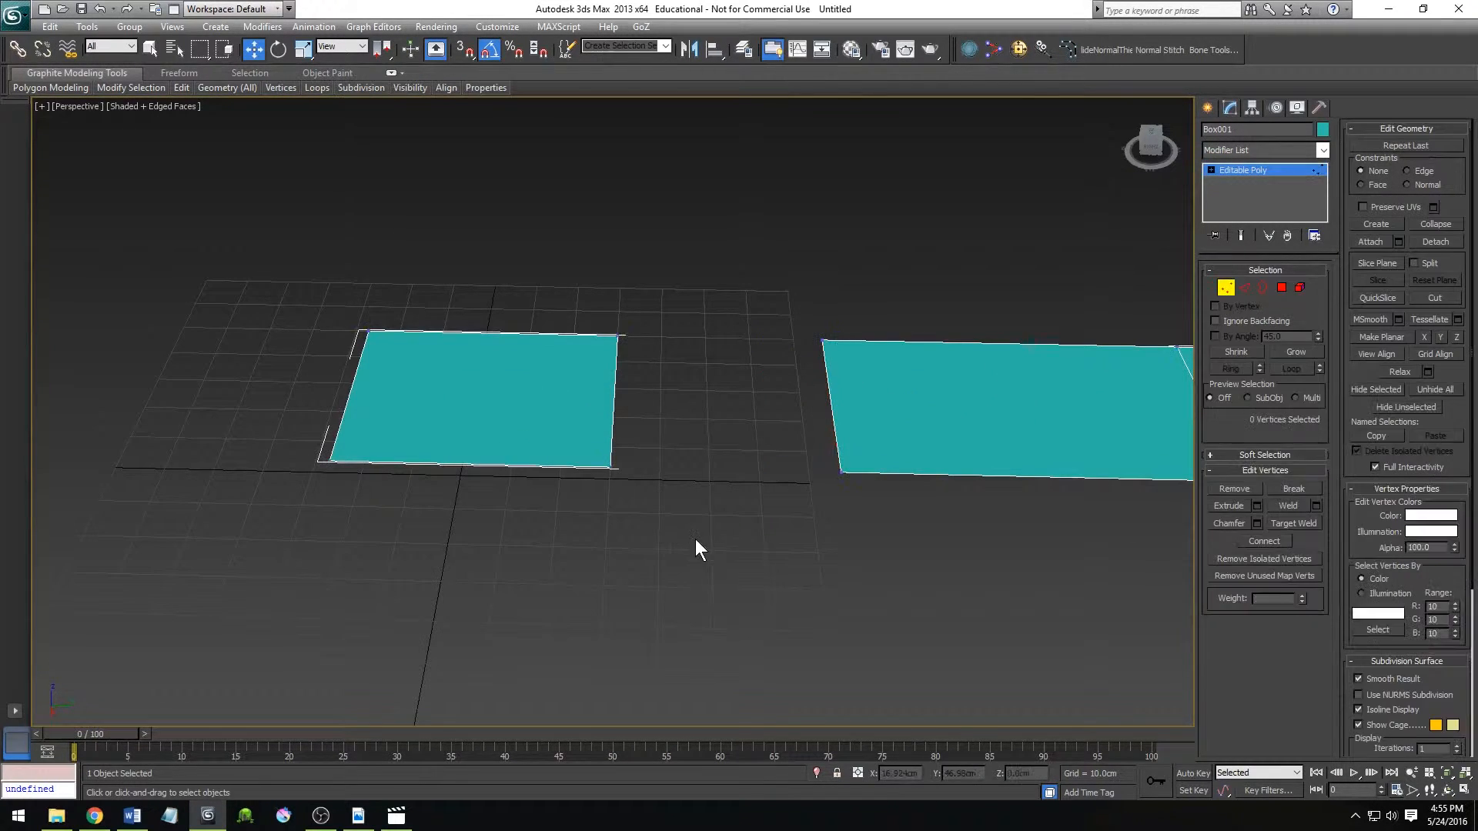
left_click_drag(784, 531, 902, 421)
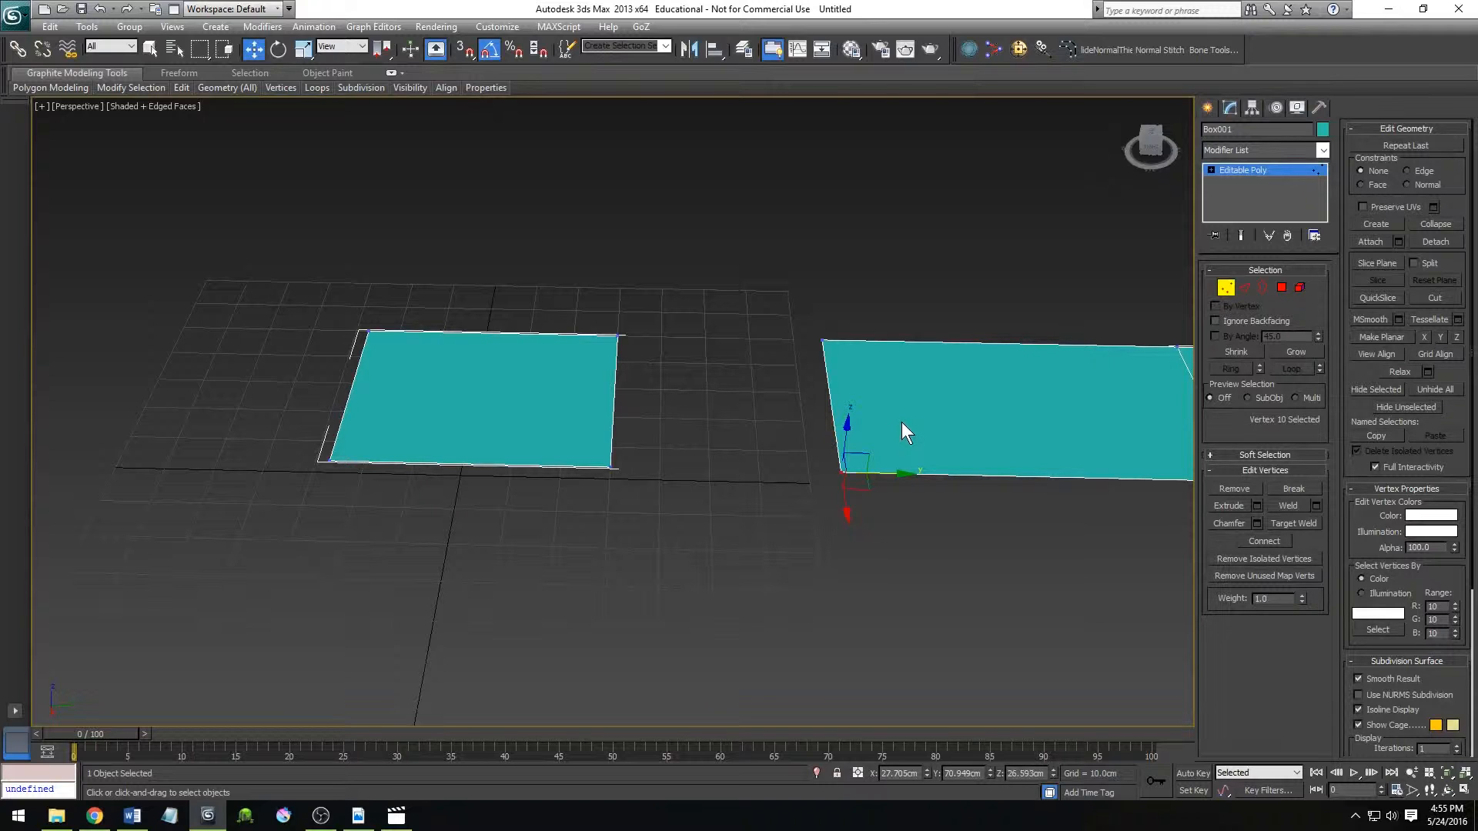
left_click(1296, 523)
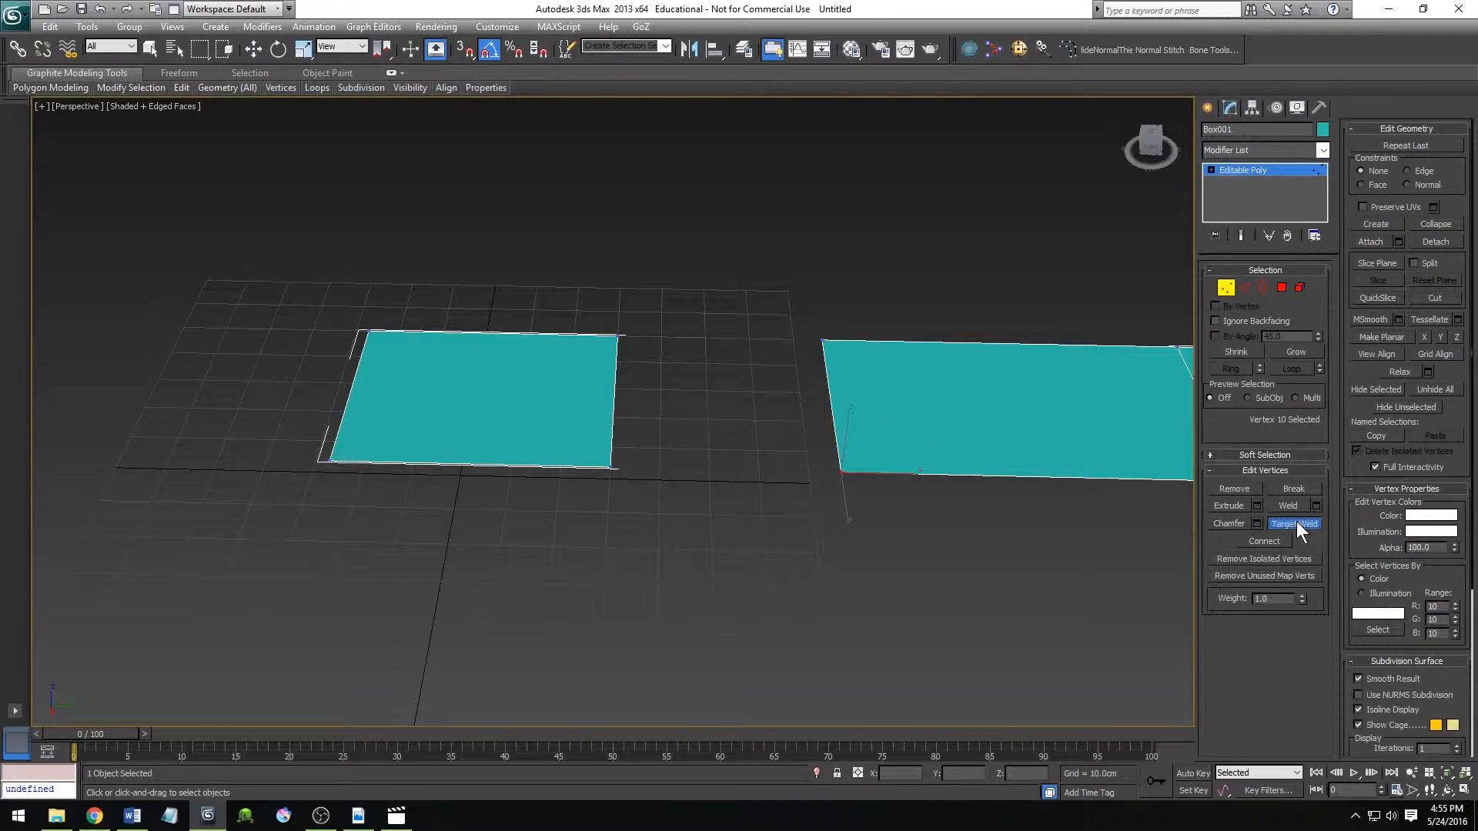
left_click(613, 468)
left_click(822, 341)
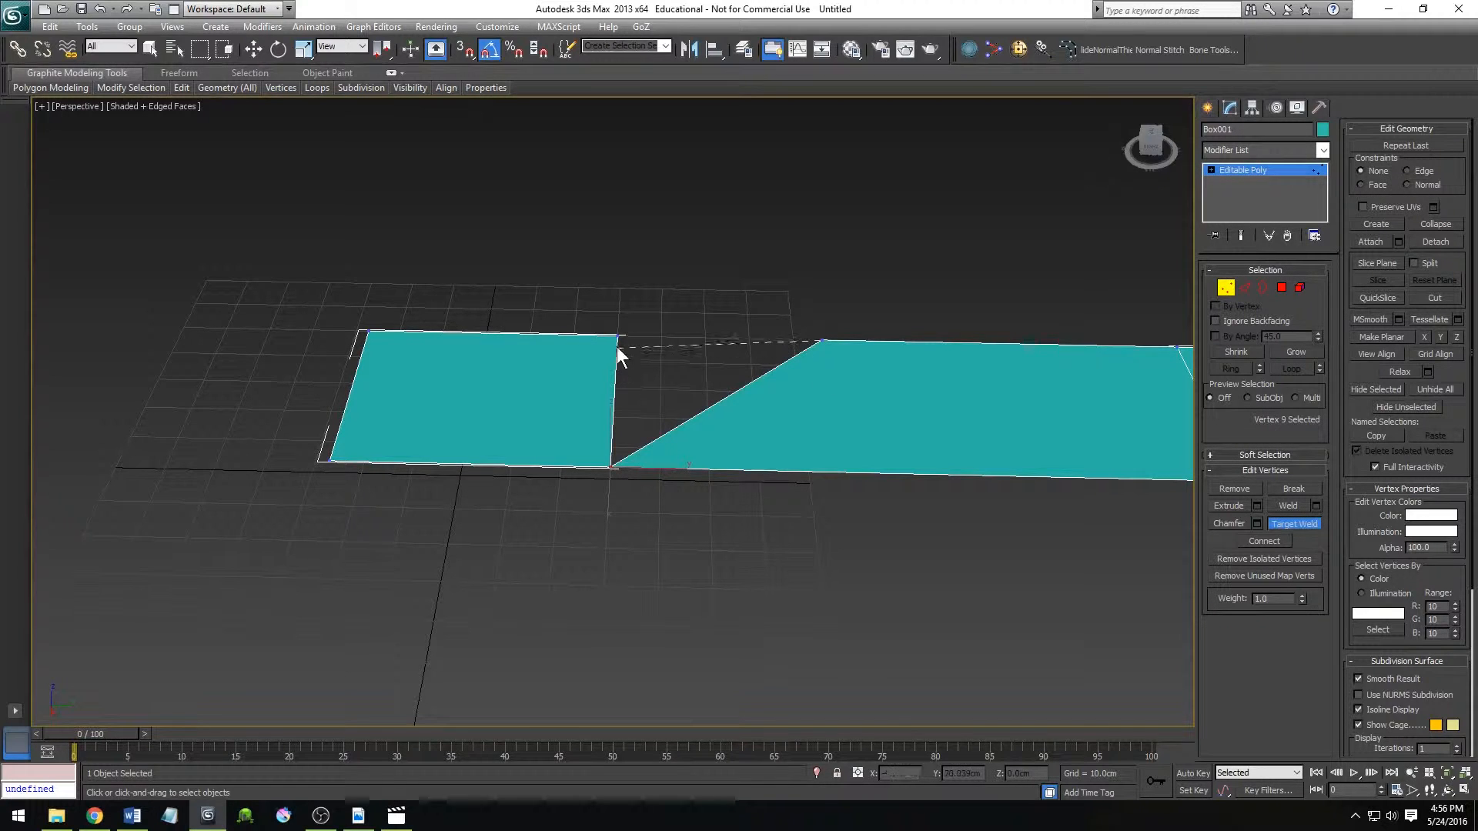
left_click(620, 336)
scroll(692, 539, "down", 5)
key("w")
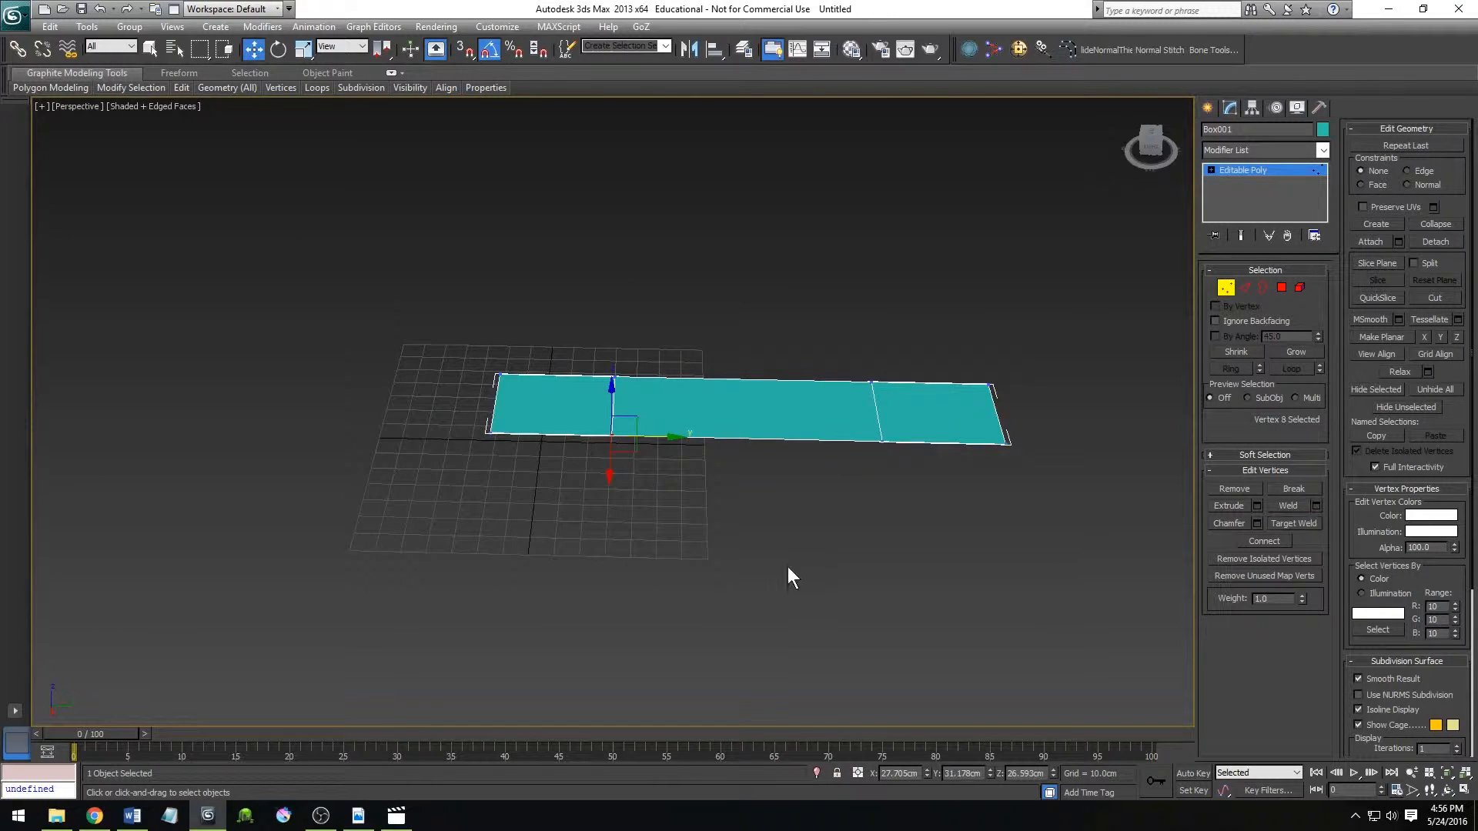
Target Weld the far seam's two vertices onto the near seam's vertices, undo both welds, and clear the vertex selection.
scroll(761, 614, "up", 3)
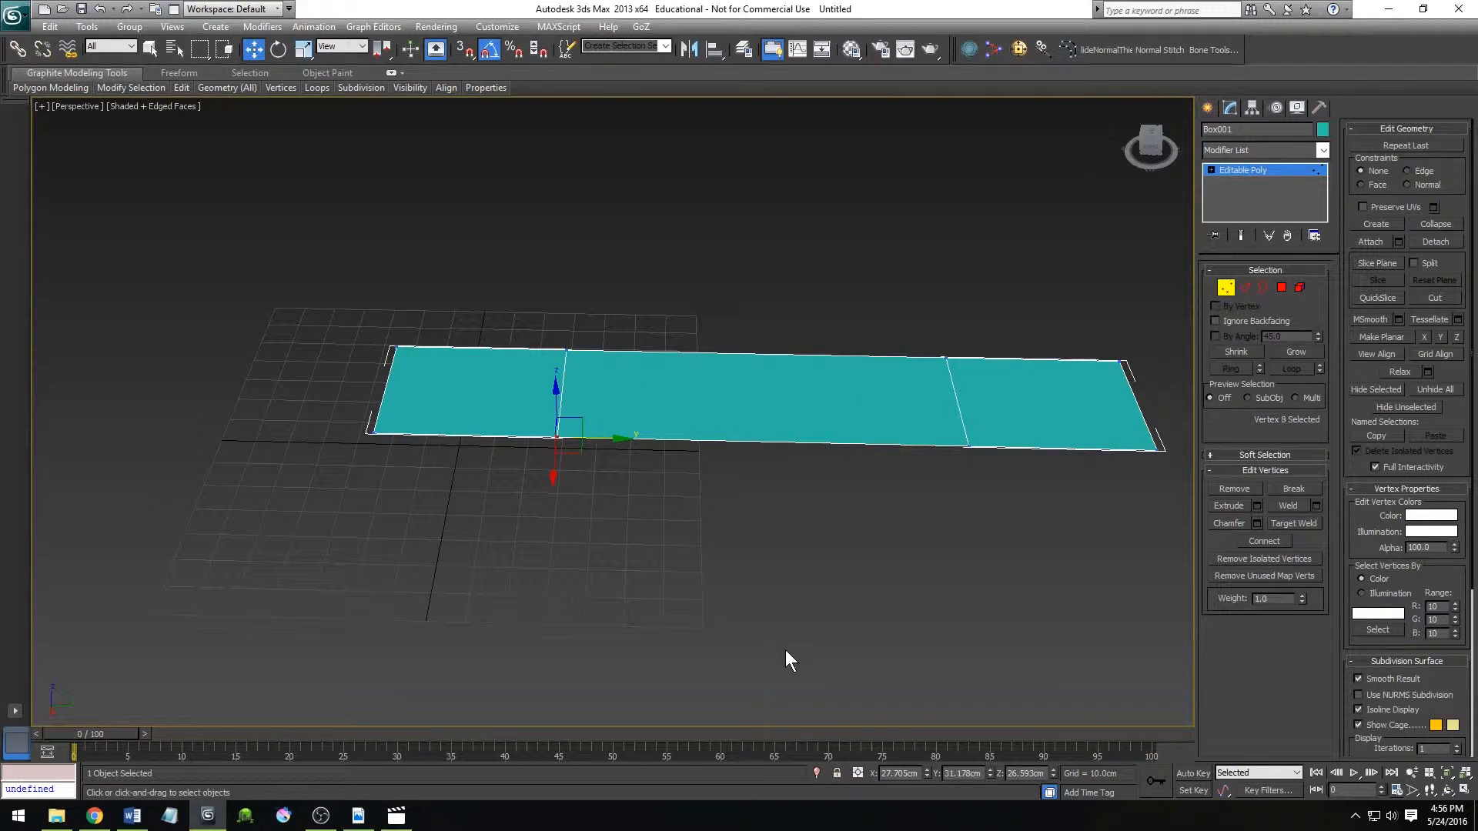
left_click(1297, 524)
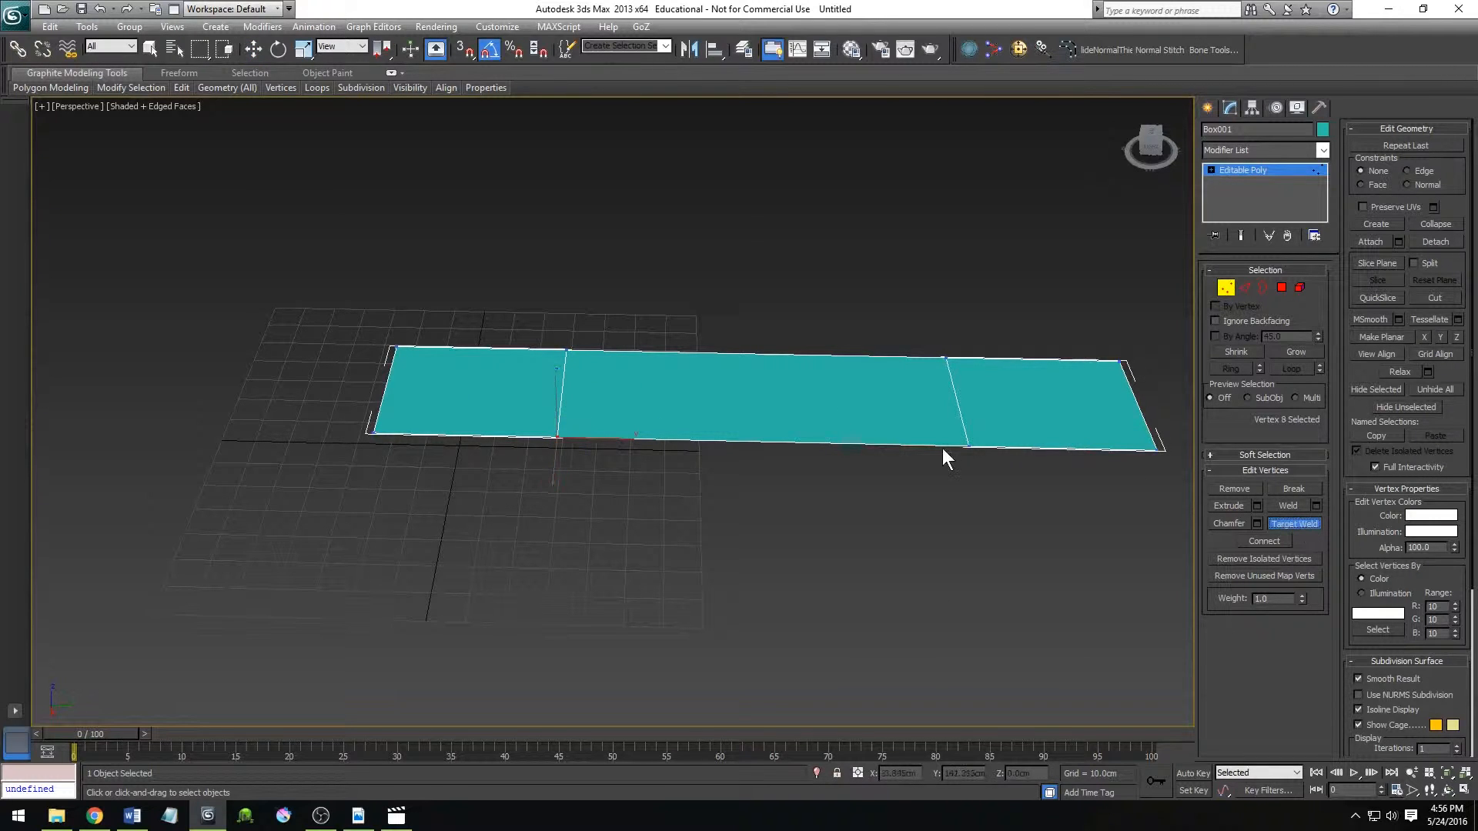
left_click(969, 443)
left_click(559, 440)
left_click(946, 355)
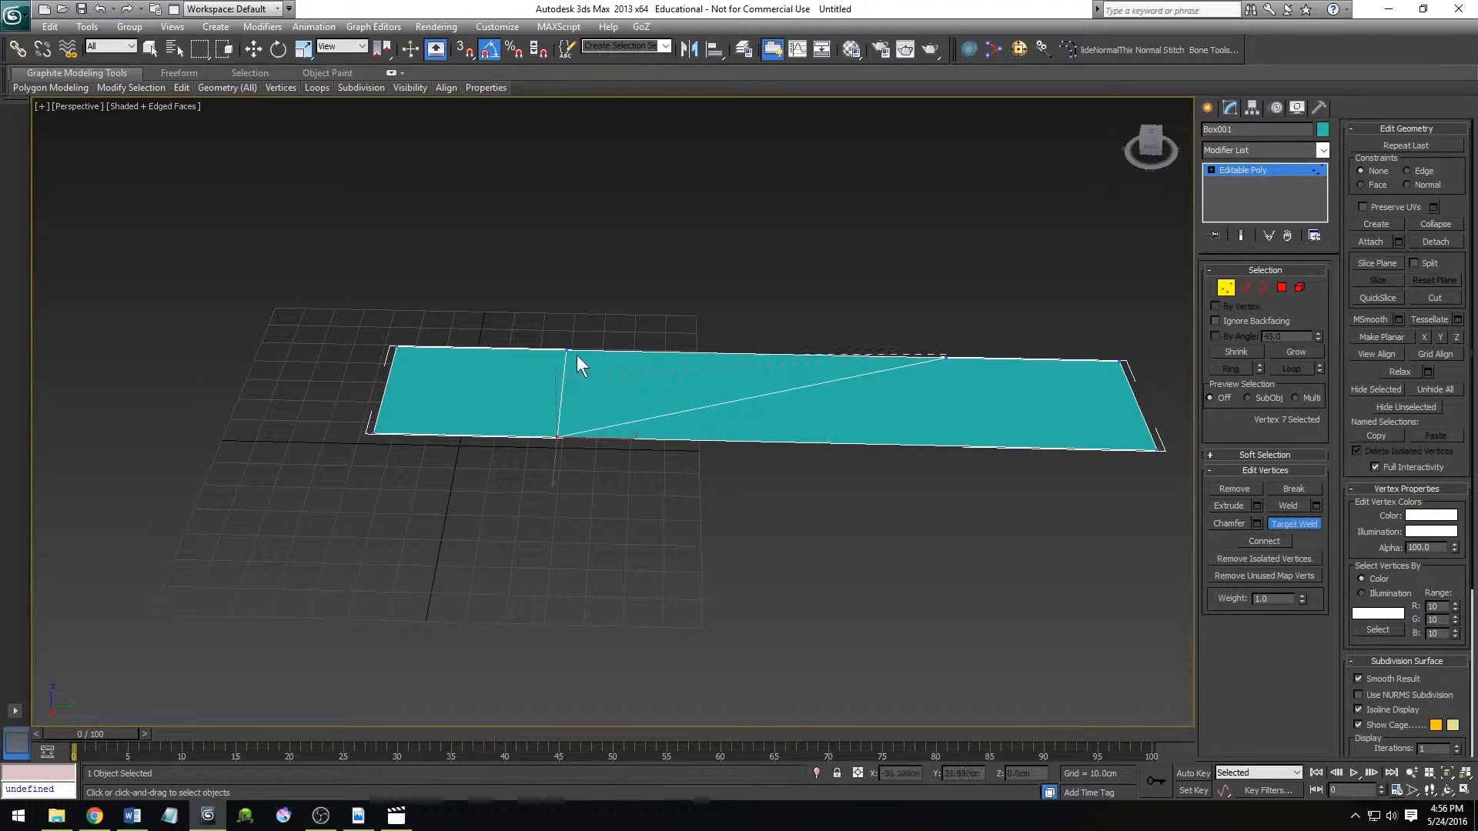
left_click(566, 351)
right_click(591, 553)
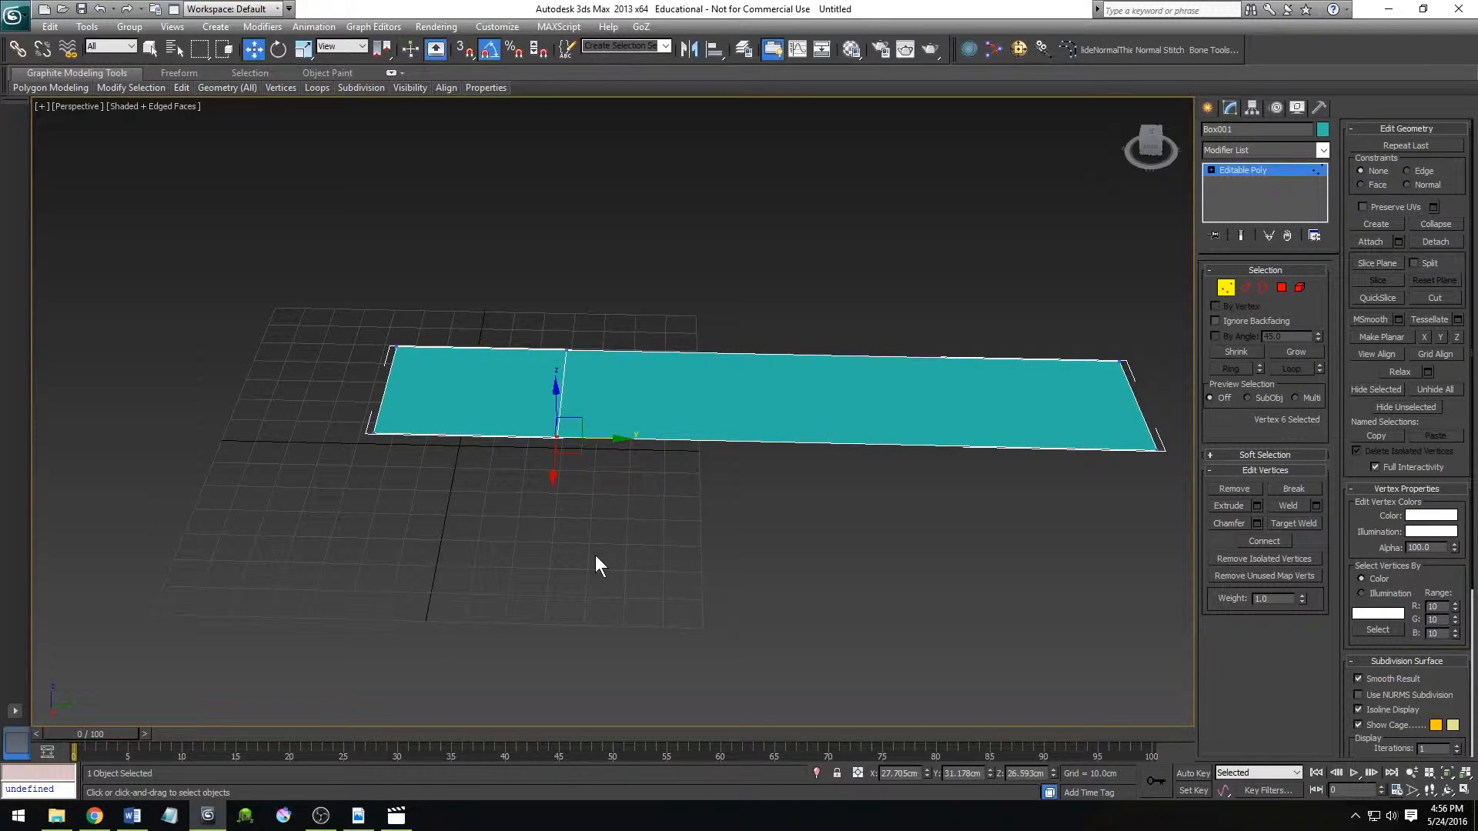
key("ctrl+z")
key("ctrl+z")
left_click(701, 547)
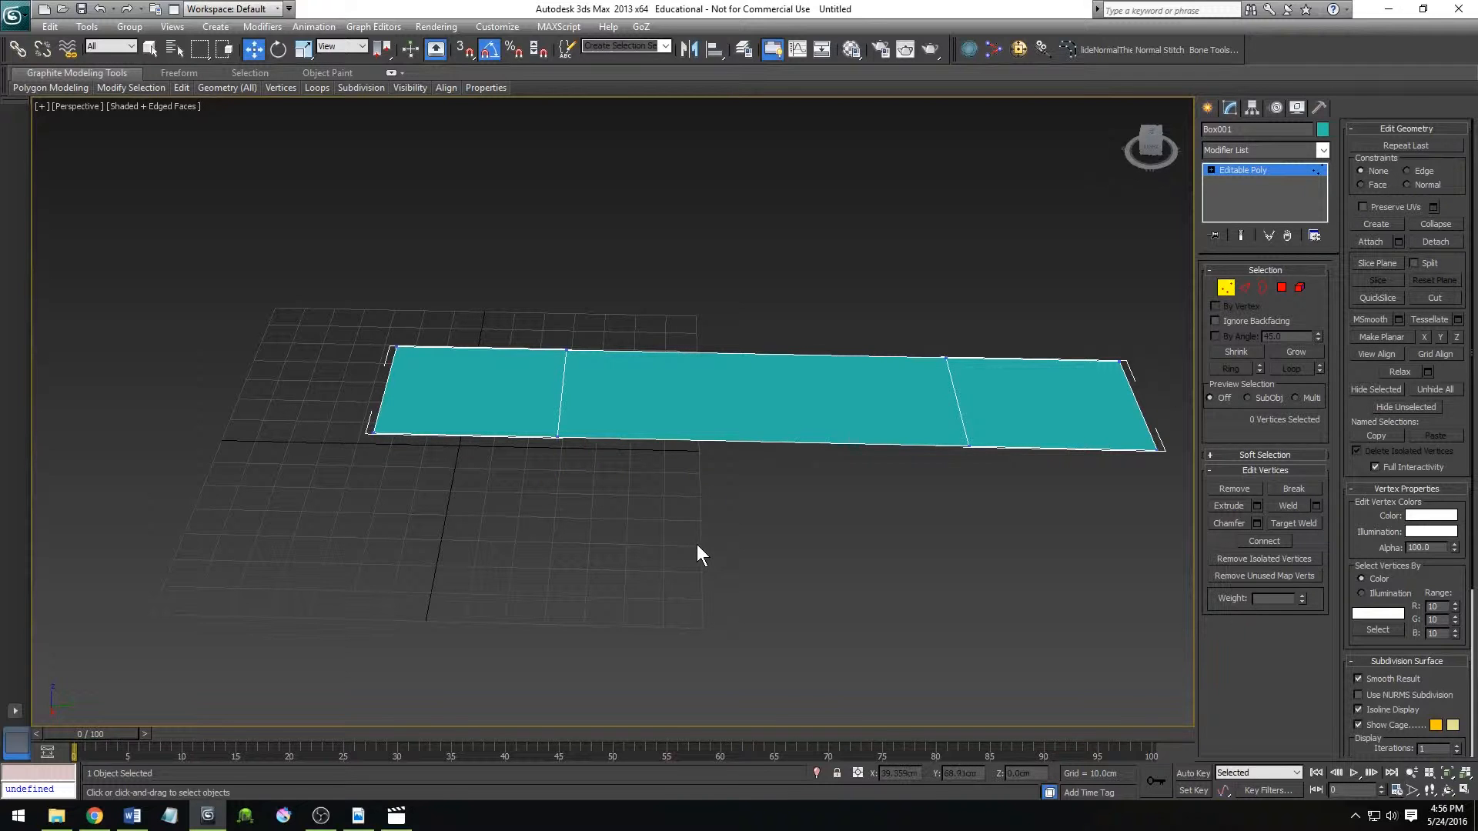
Collapse both long edges of the middle polygon so it closes into a single seam, and return to Vertex level.
left_click(1244, 290)
left_click(823, 445)
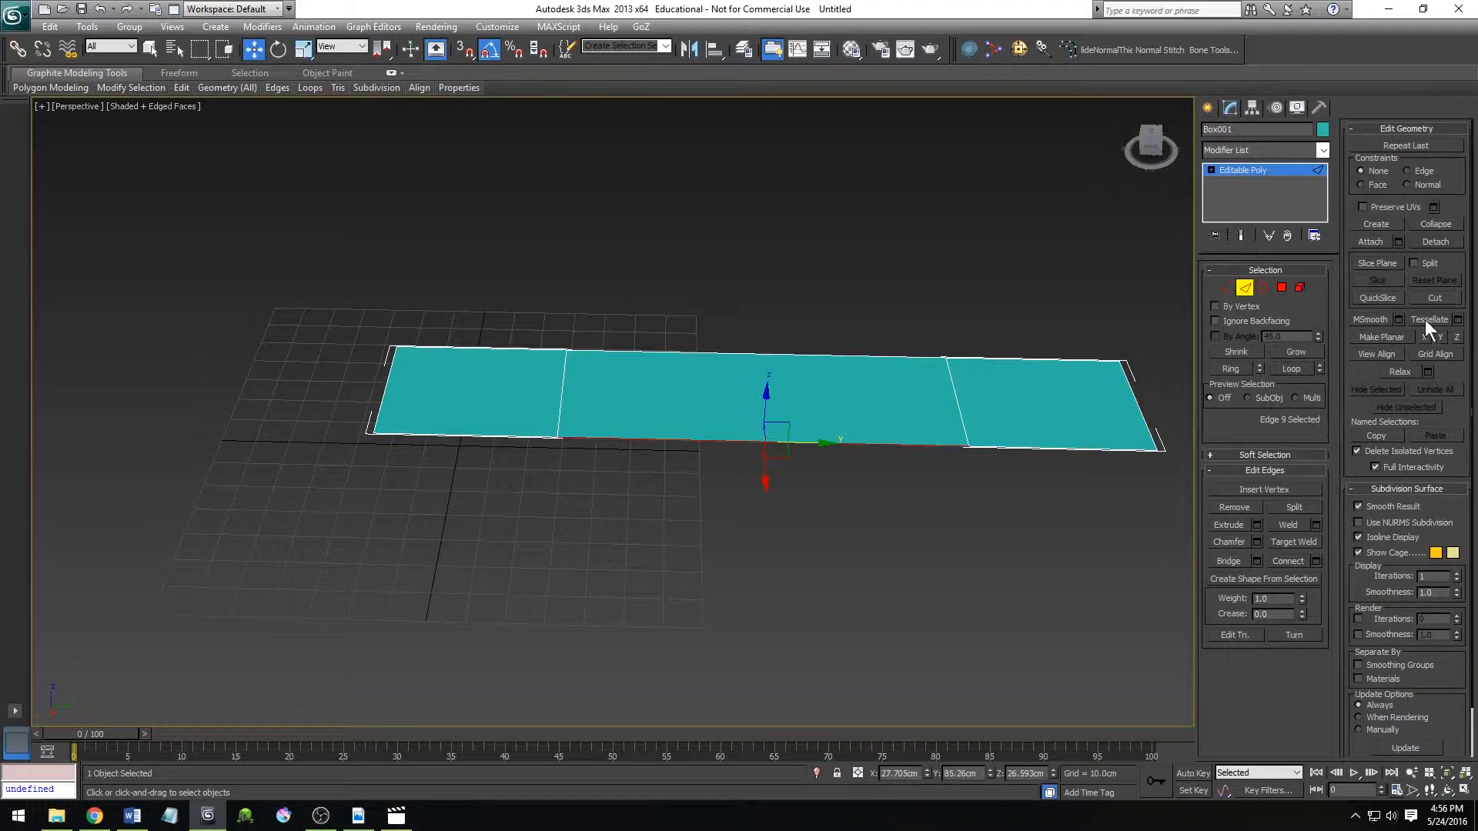
left_click(1434, 223)
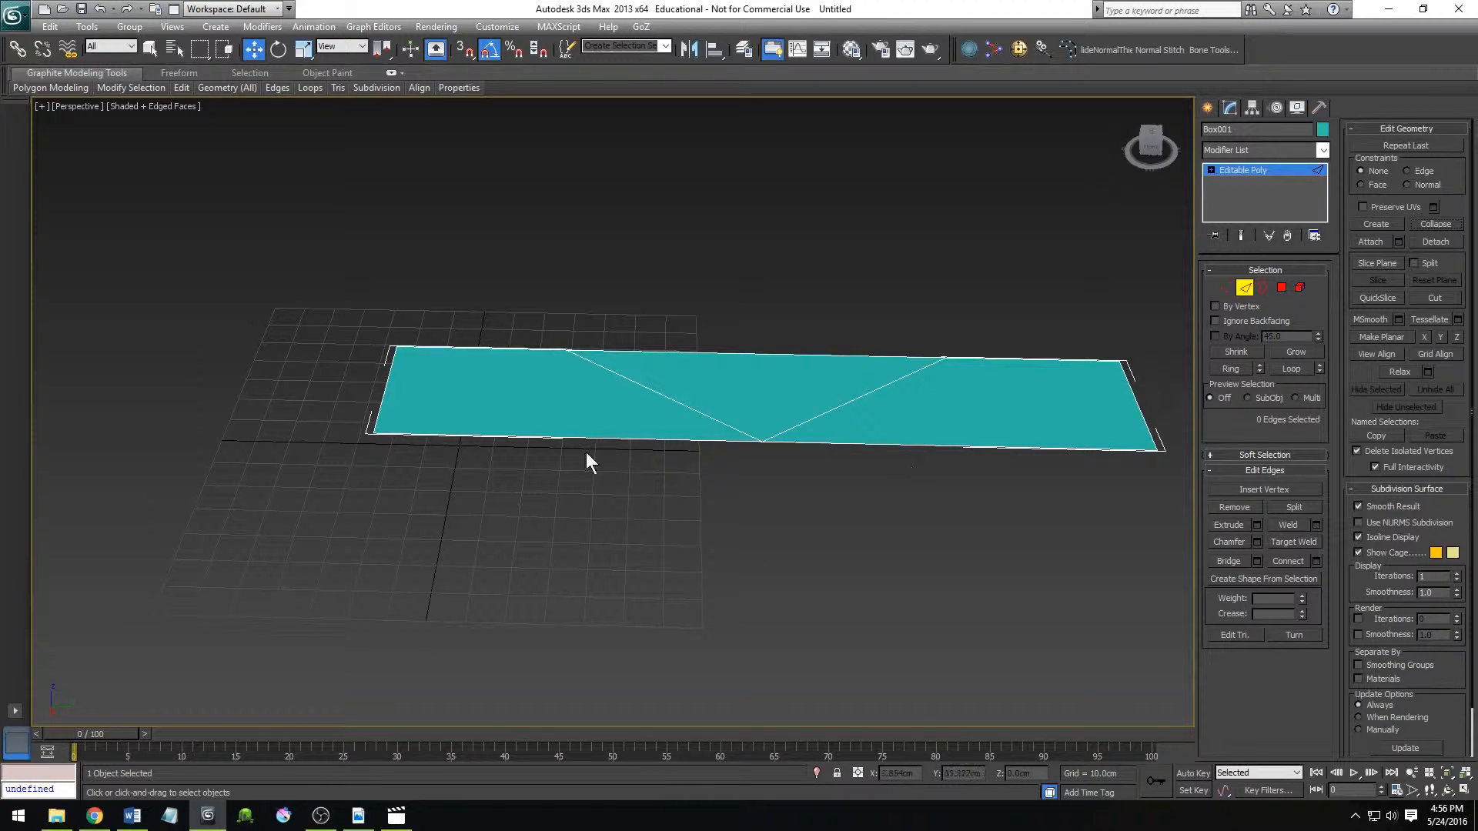
left_click(746, 353)
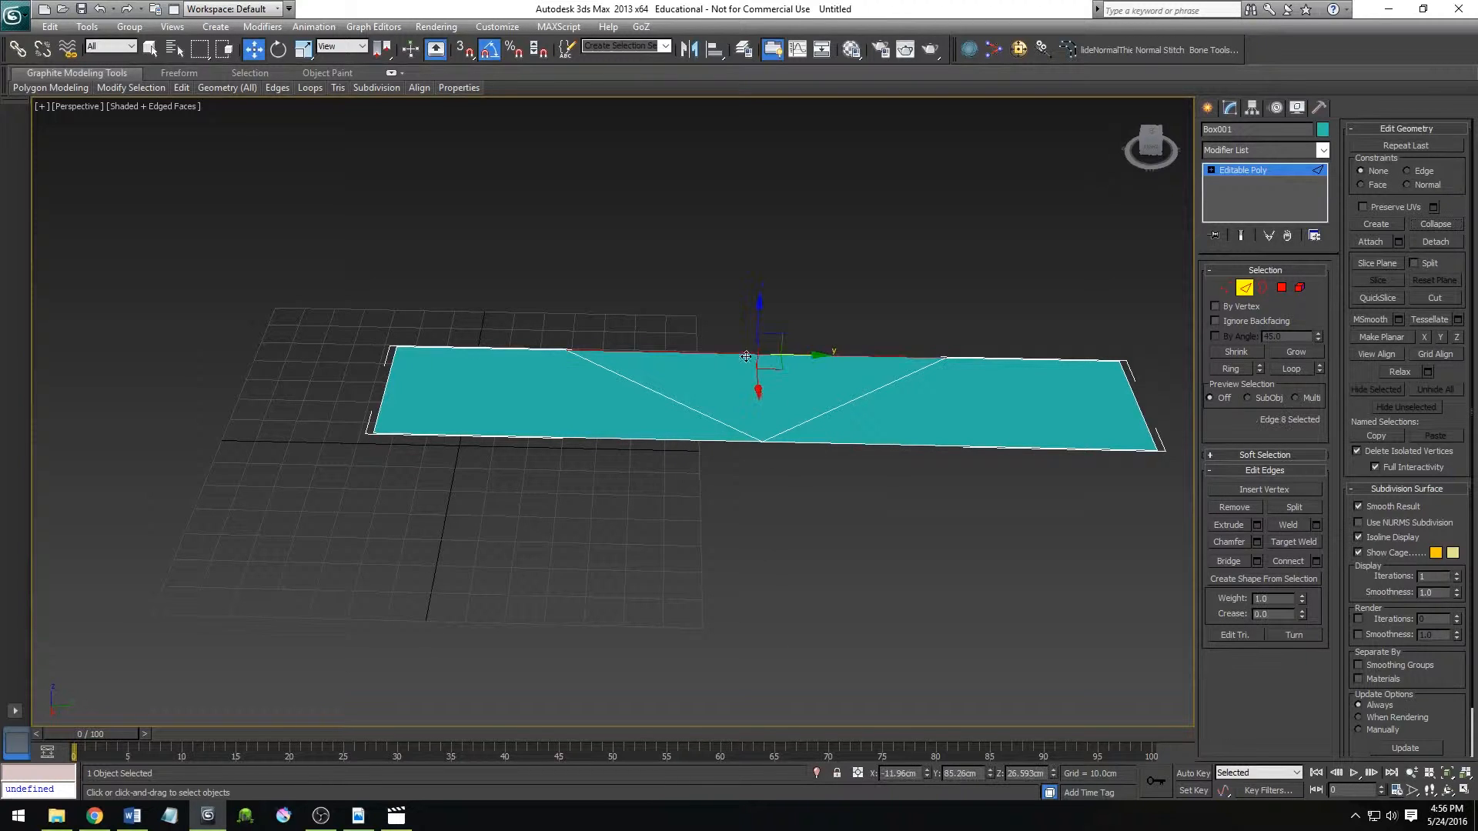
left_click(1438, 224)
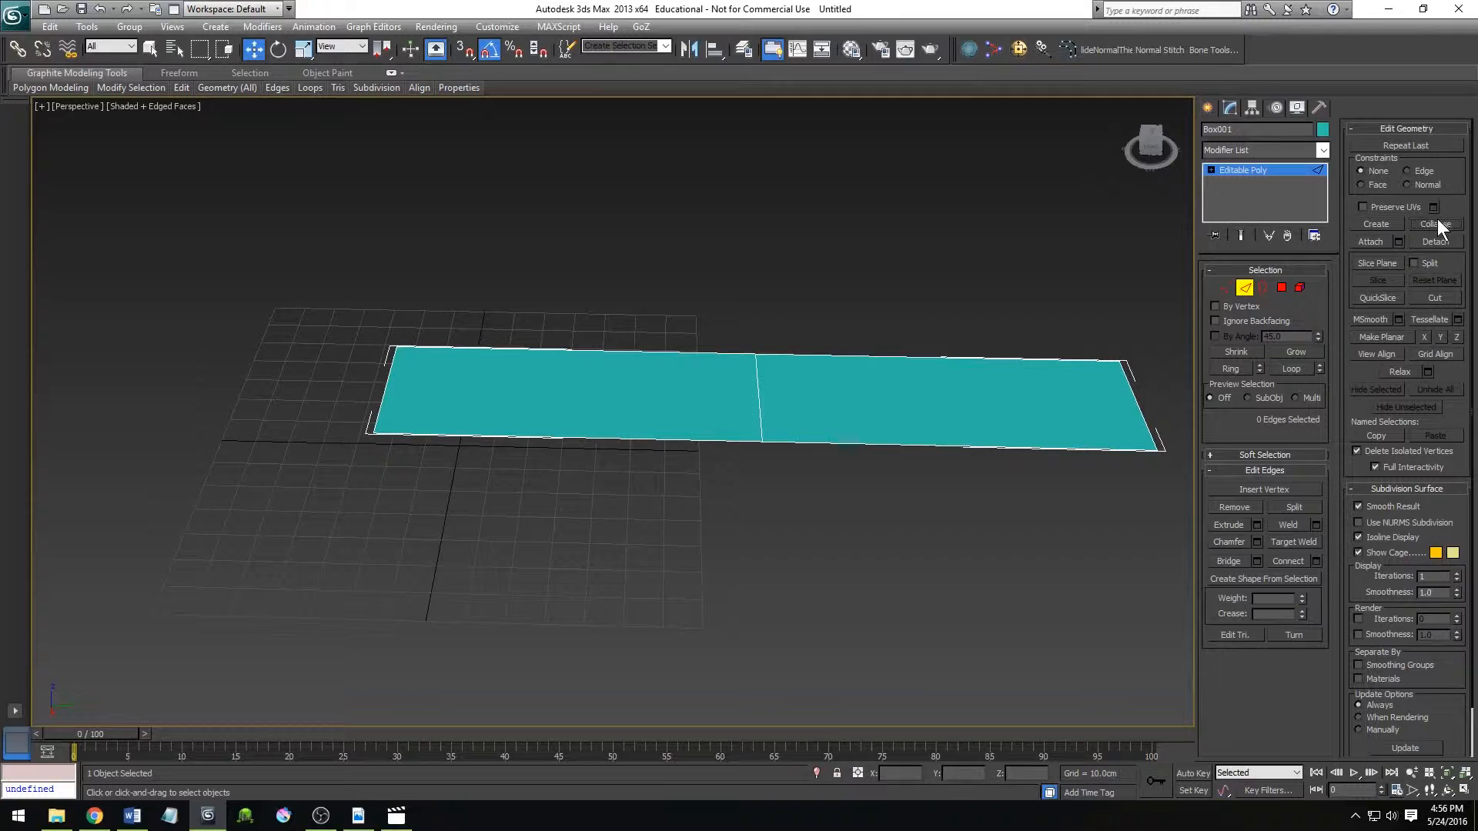
left_click(1223, 288)
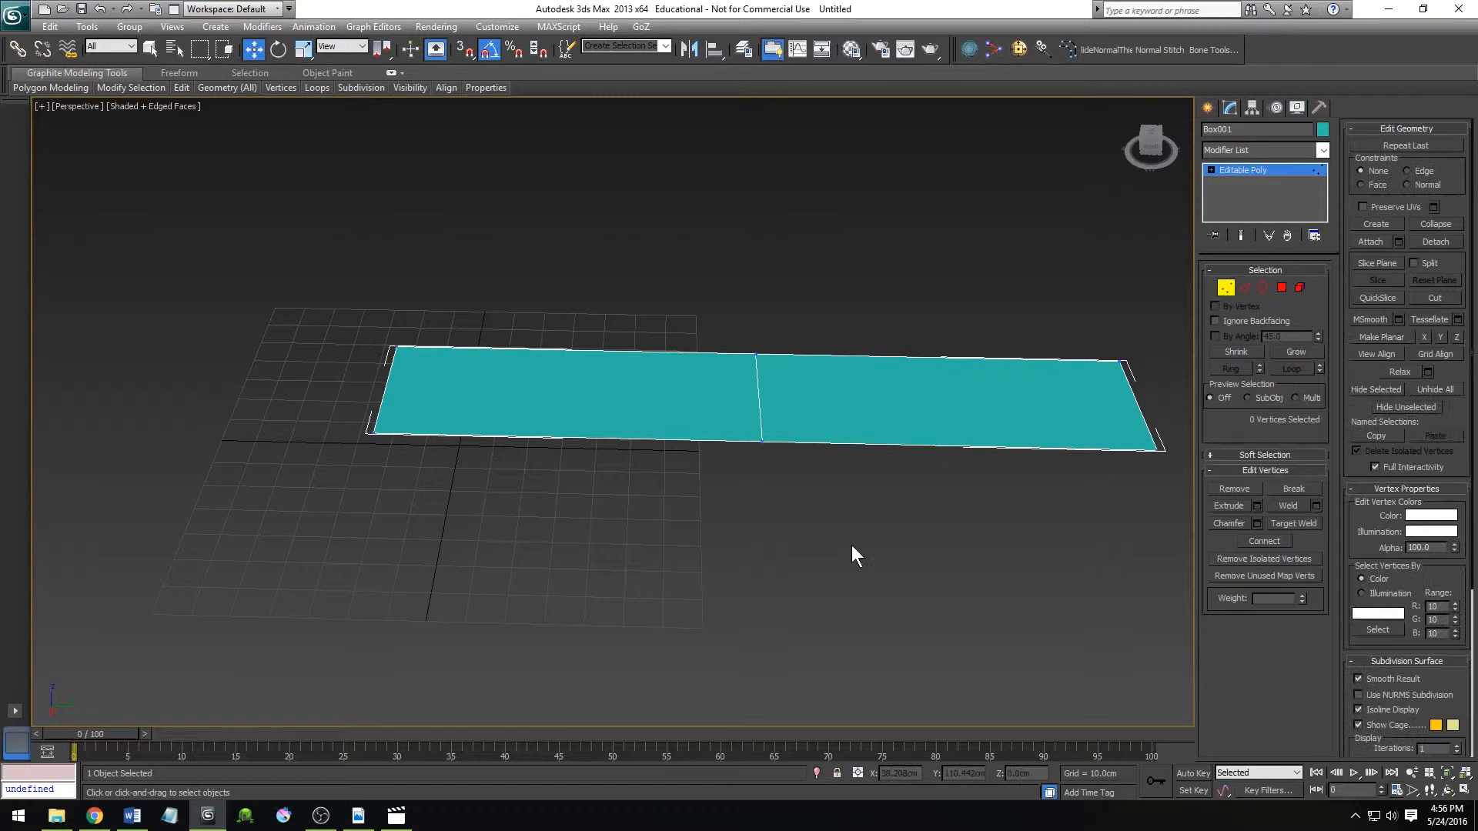
Detach the ribbon's Edit tools so they float over the Perspective viewport.
middle_click_drag(746, 561, 673, 515, "alt")
key("w")
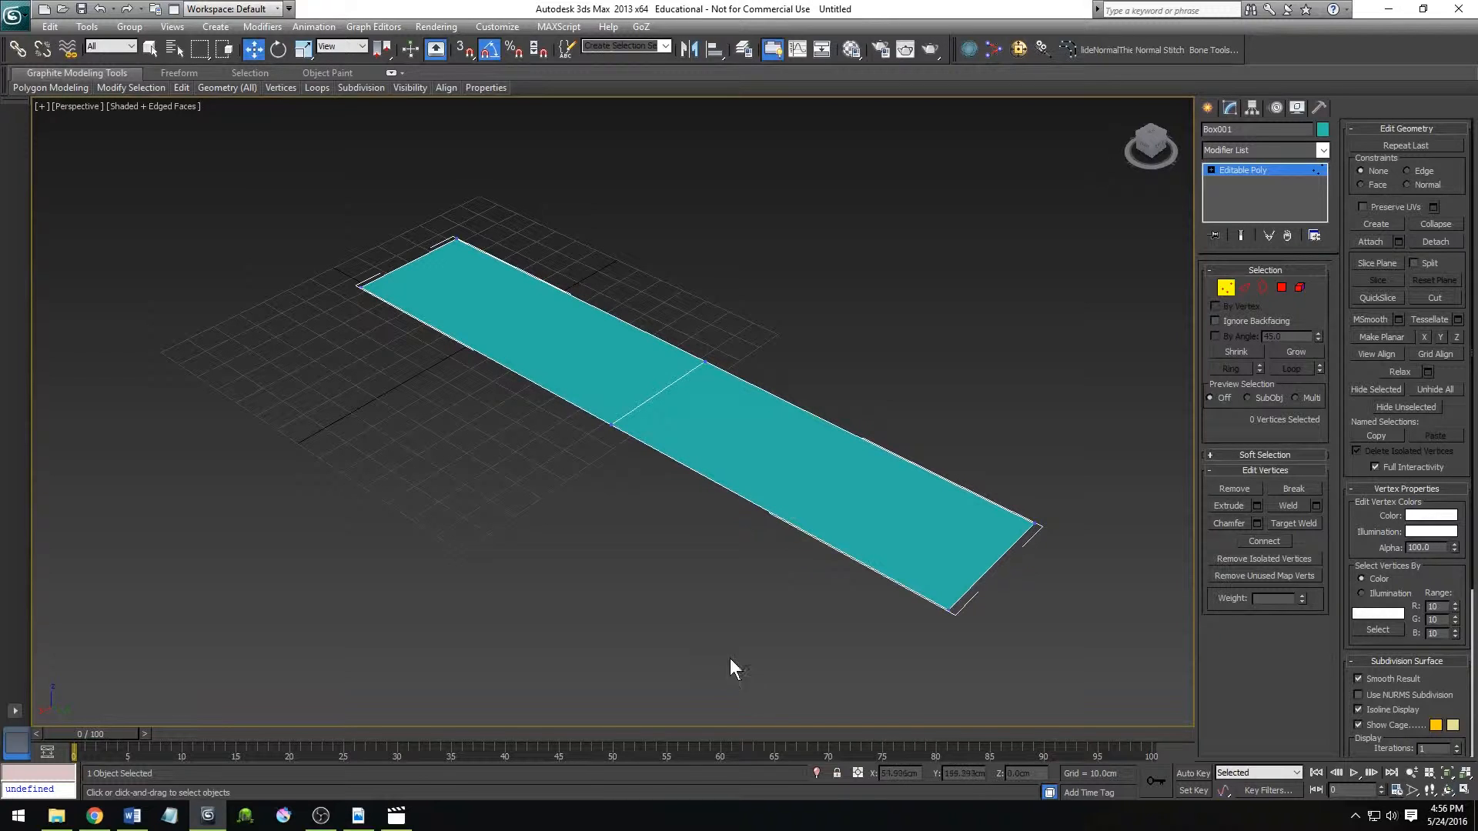
scroll(731, 662, "down", 4)
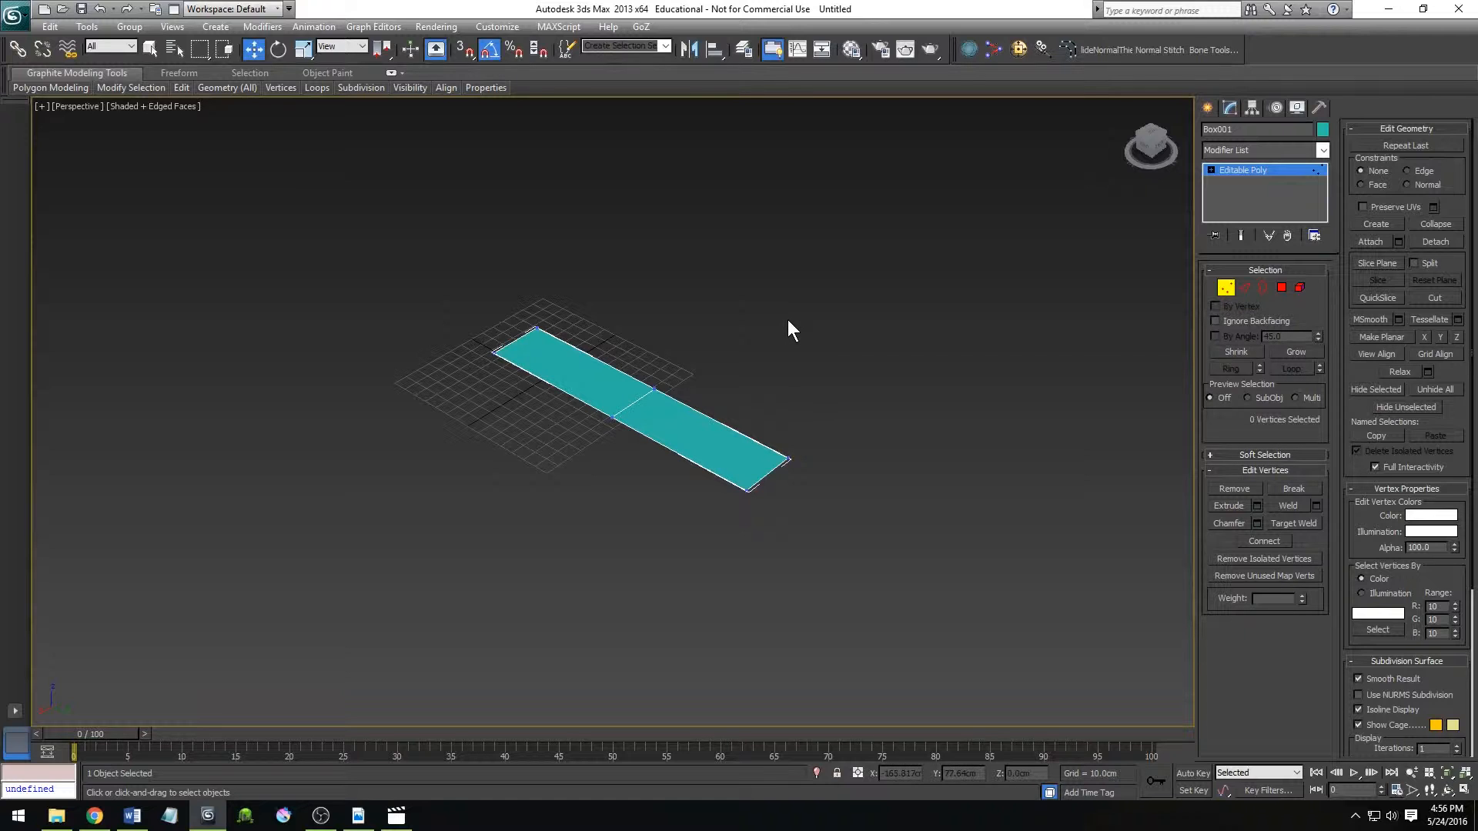
scroll(790, 414, "up", 4)
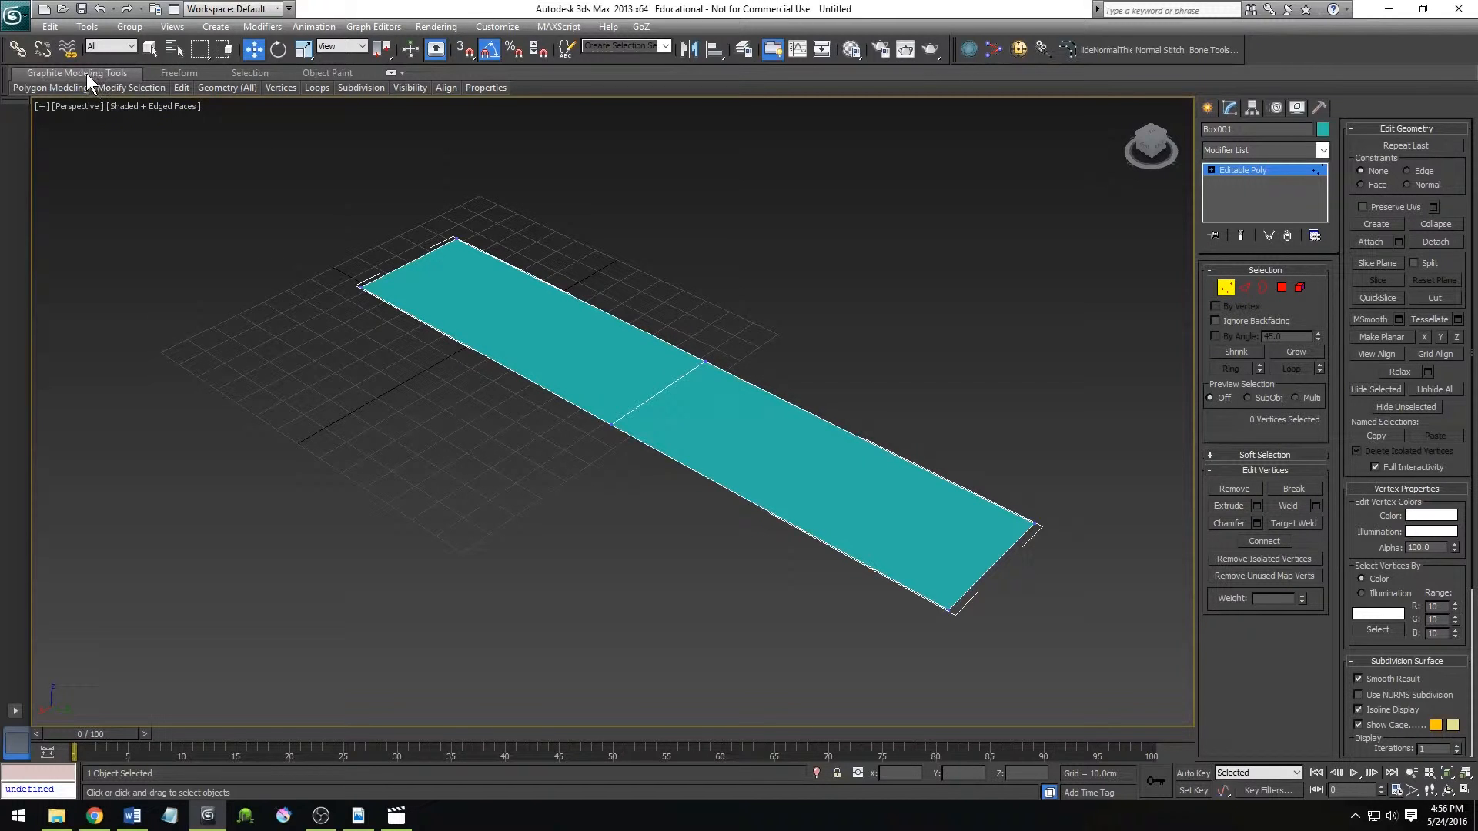
mouse_move(180, 87)
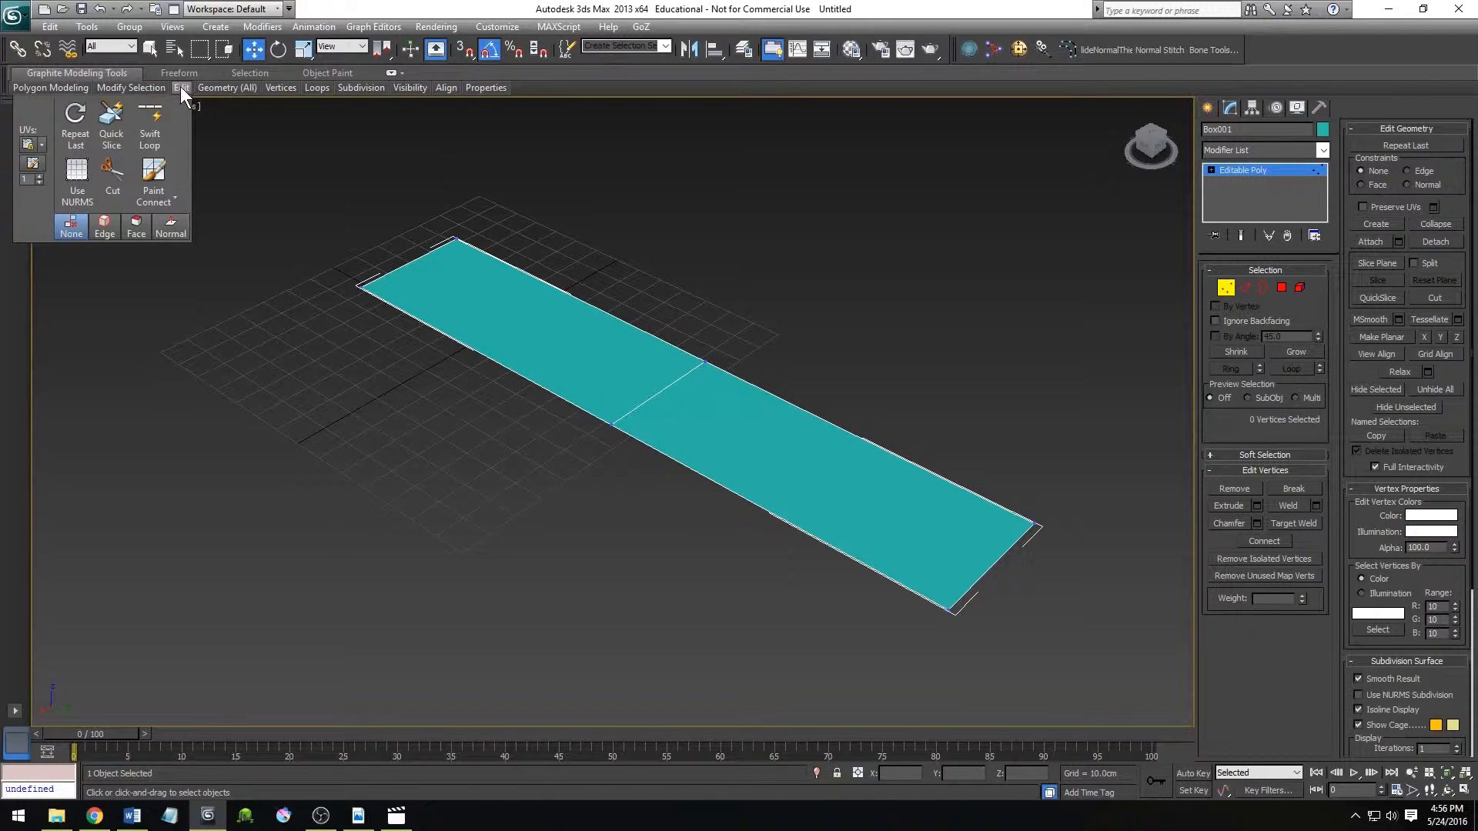
left_click_drag(180, 86, 182, 119)
left_click_drag(169, 290, 171, 289)
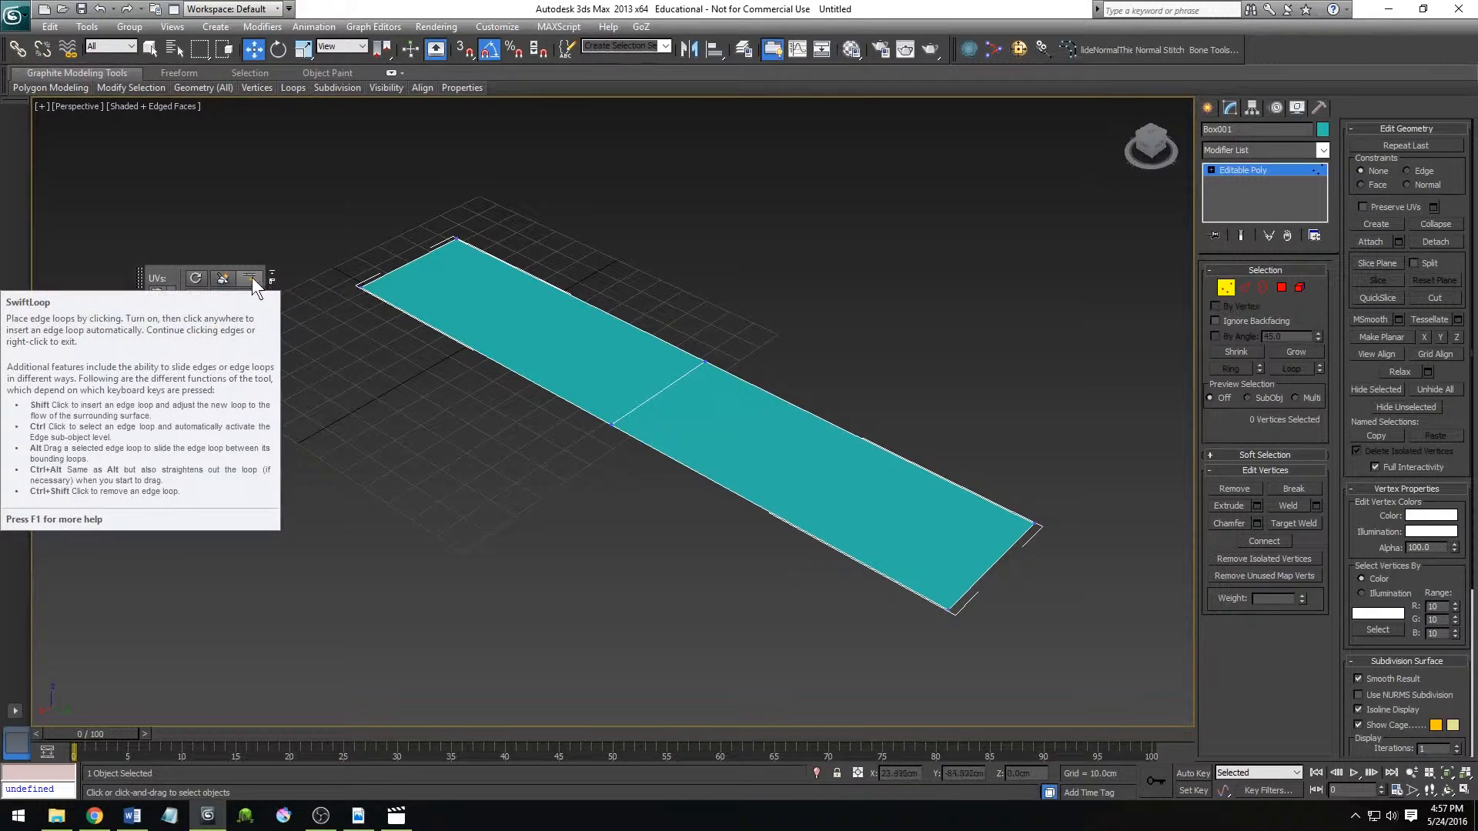
Use Swift Loop to insert two crosswise edge loops in the first polygon, moving each sideways to start a curve.
left_click(251, 280)
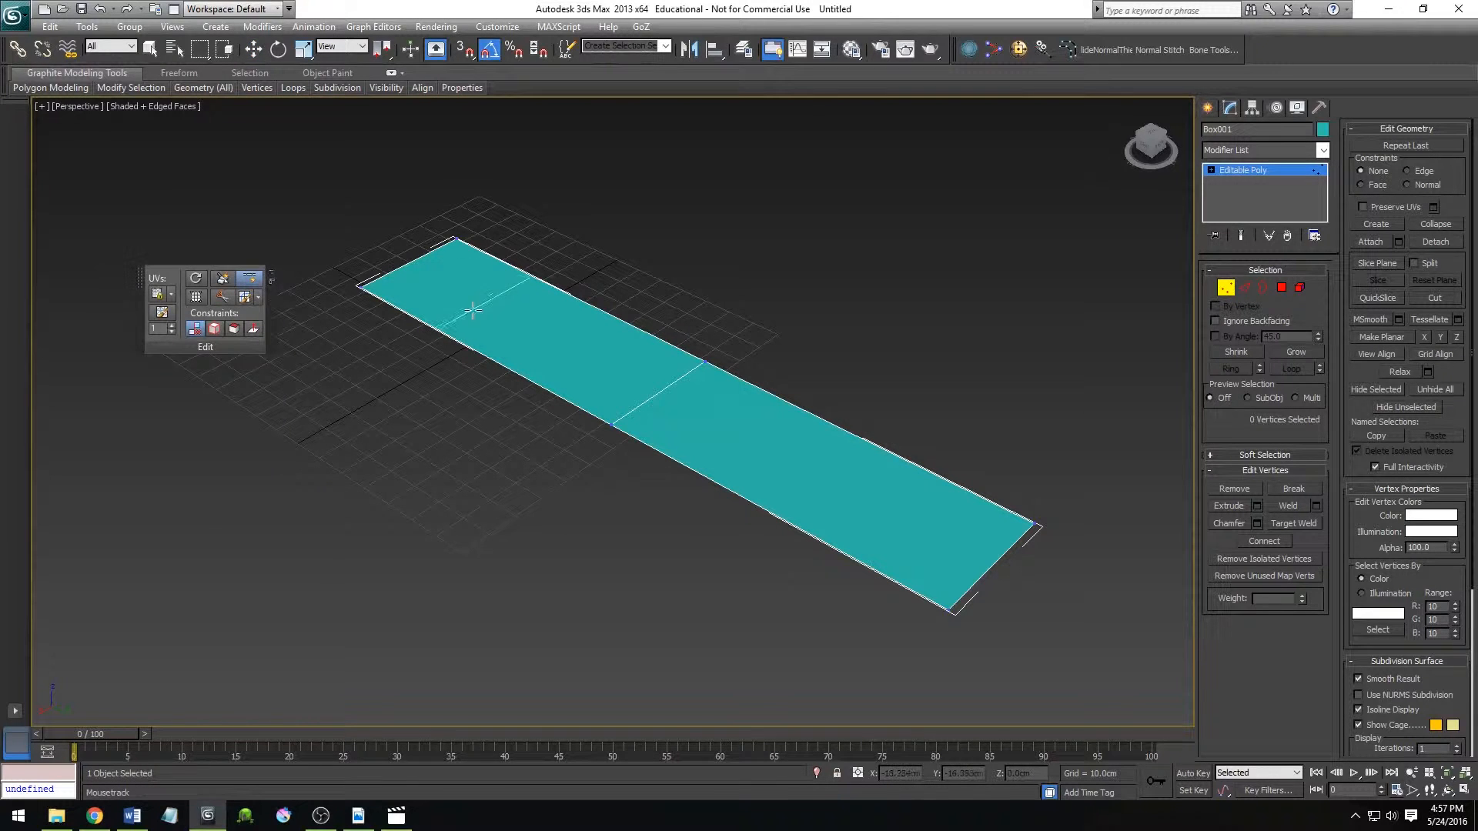
left_click(495, 339)
right_click(531, 391)
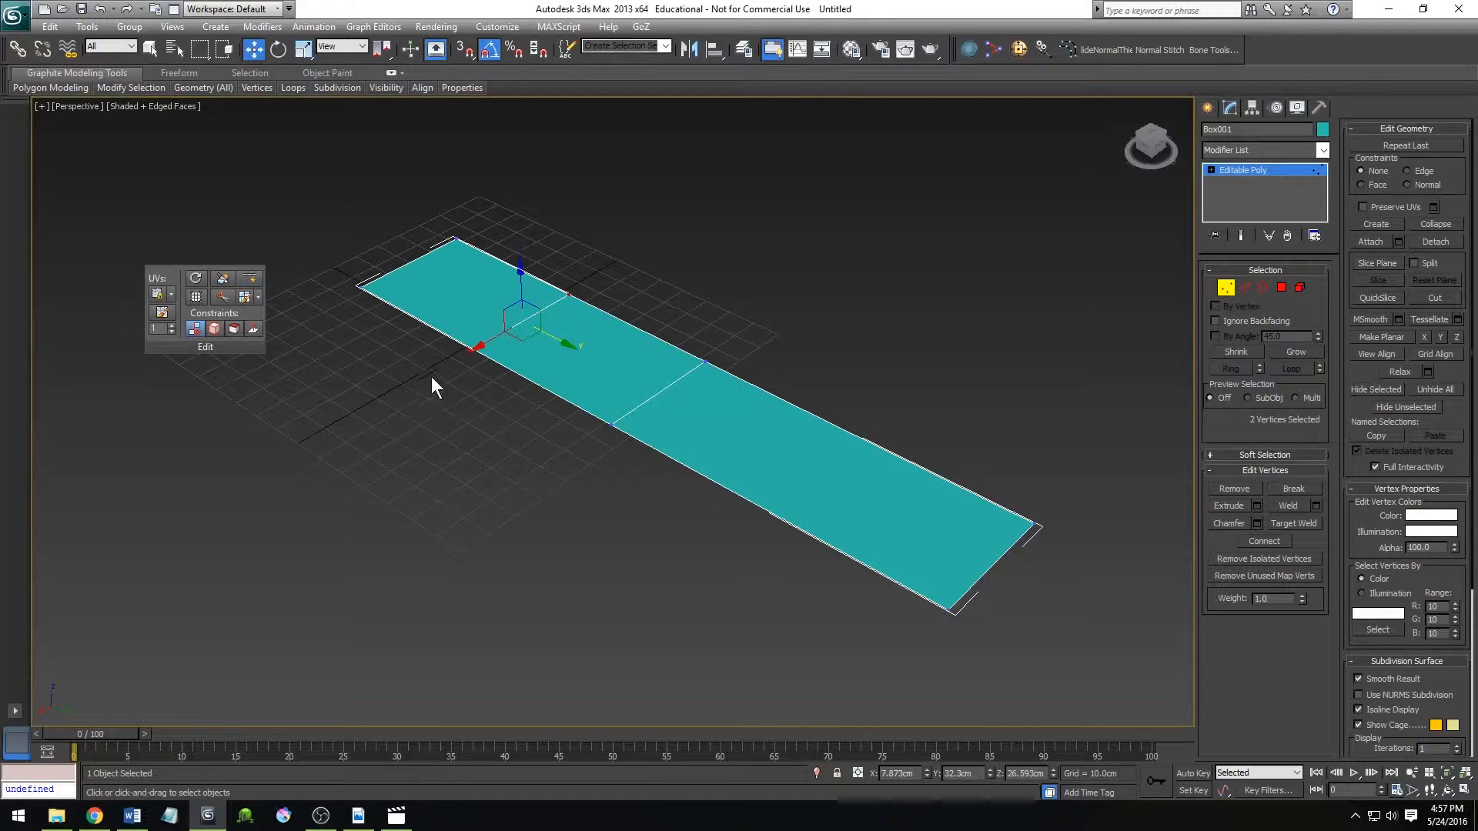
left_click_drag(490, 343, 556, 306)
left_click(249, 278)
left_click(581, 369)
right_click(607, 368)
left_click_drag(591, 362, 608, 351)
Insert a third Swift Loop near the strip's outer end and, at Edge level, move it sideways to continue the curve.
left_click(249, 277)
left_click(440, 305)
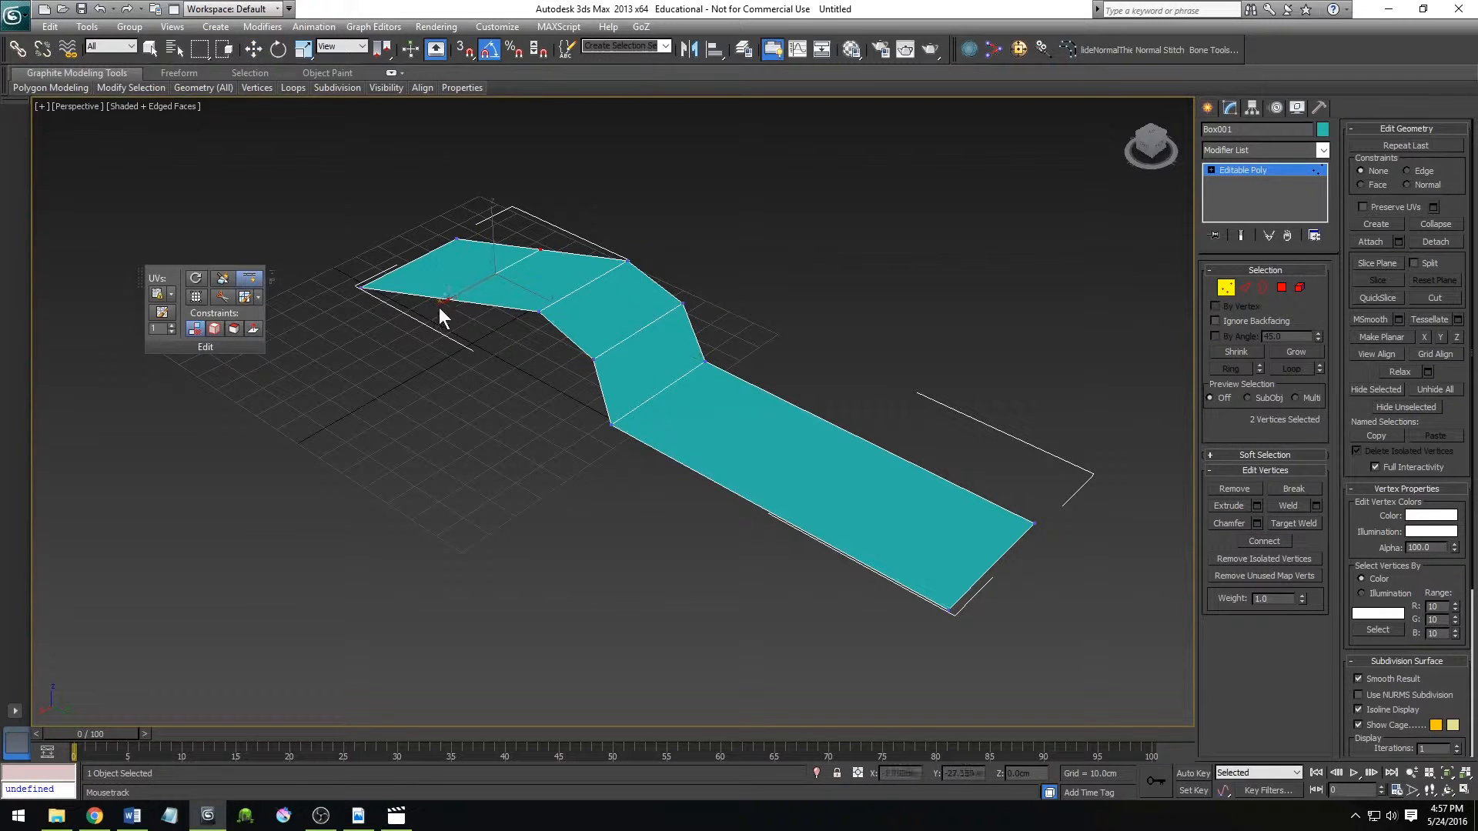
right_click(445, 296)
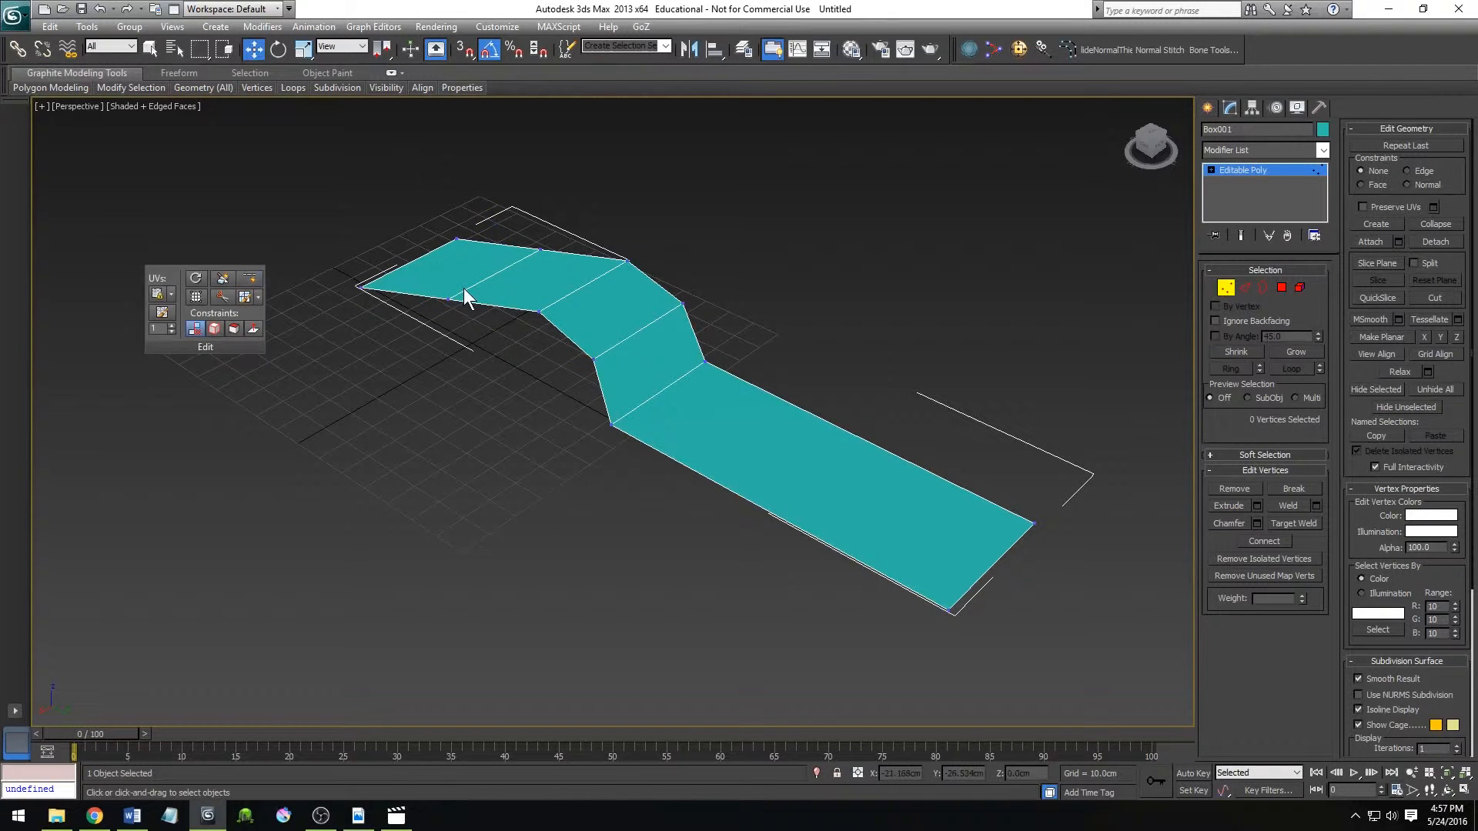
key("2")
left_click_drag(449, 303, 478, 283)
Insert three Swift Loops across the other long polygon, moving each new edge the opposite way to form an S-shaped strip.
key("alt+1")
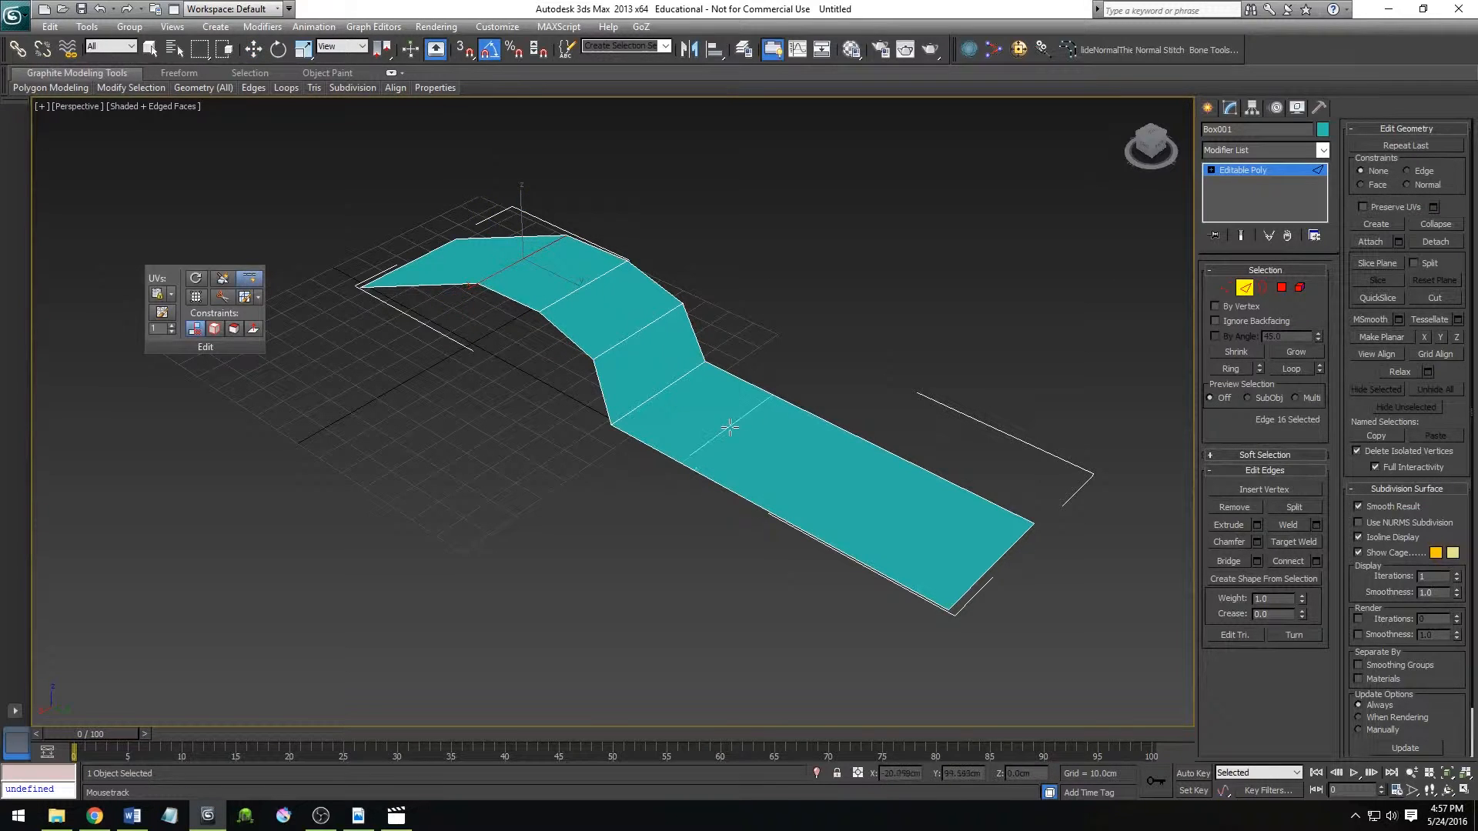
left_click(731, 426)
right_click(730, 430)
left_click_drag(706, 447, 687, 486)
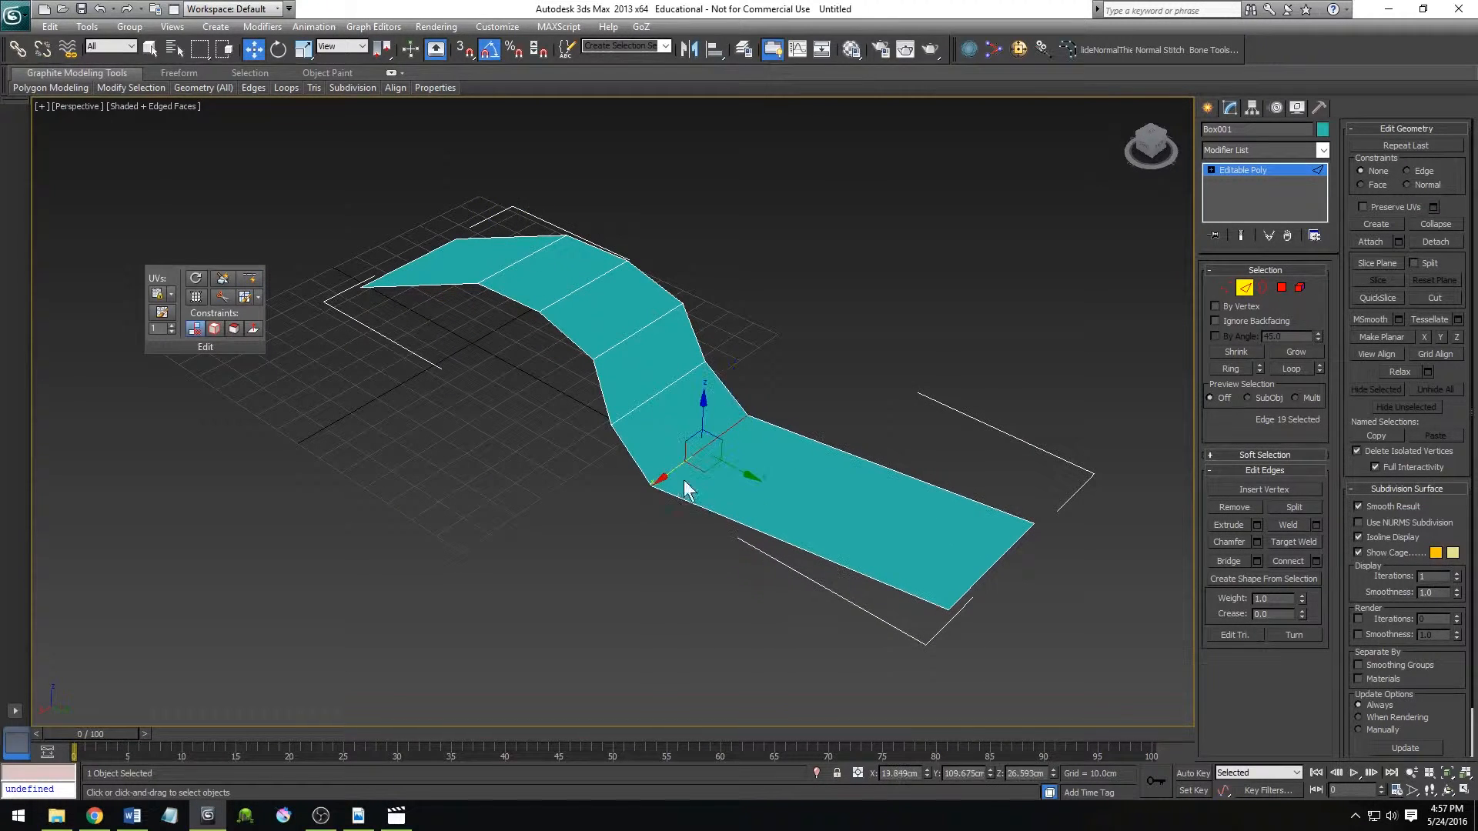
key("alt+1")
left_click(770, 499)
right_click(770, 501)
left_click_drag(766, 511, 745, 528)
key("alt+1")
left_click(850, 553)
right_click(851, 561)
left_click_drag(852, 561, 839, 586)
Deselect the edge and insert a lengthwise Swift Loop down the middle of the S-shaped strip.
scroll(759, 646, "down", 3)
middle_click_drag(759, 645, 801, 567, "alt")
middle_click_drag(673, 614, 778, 539)
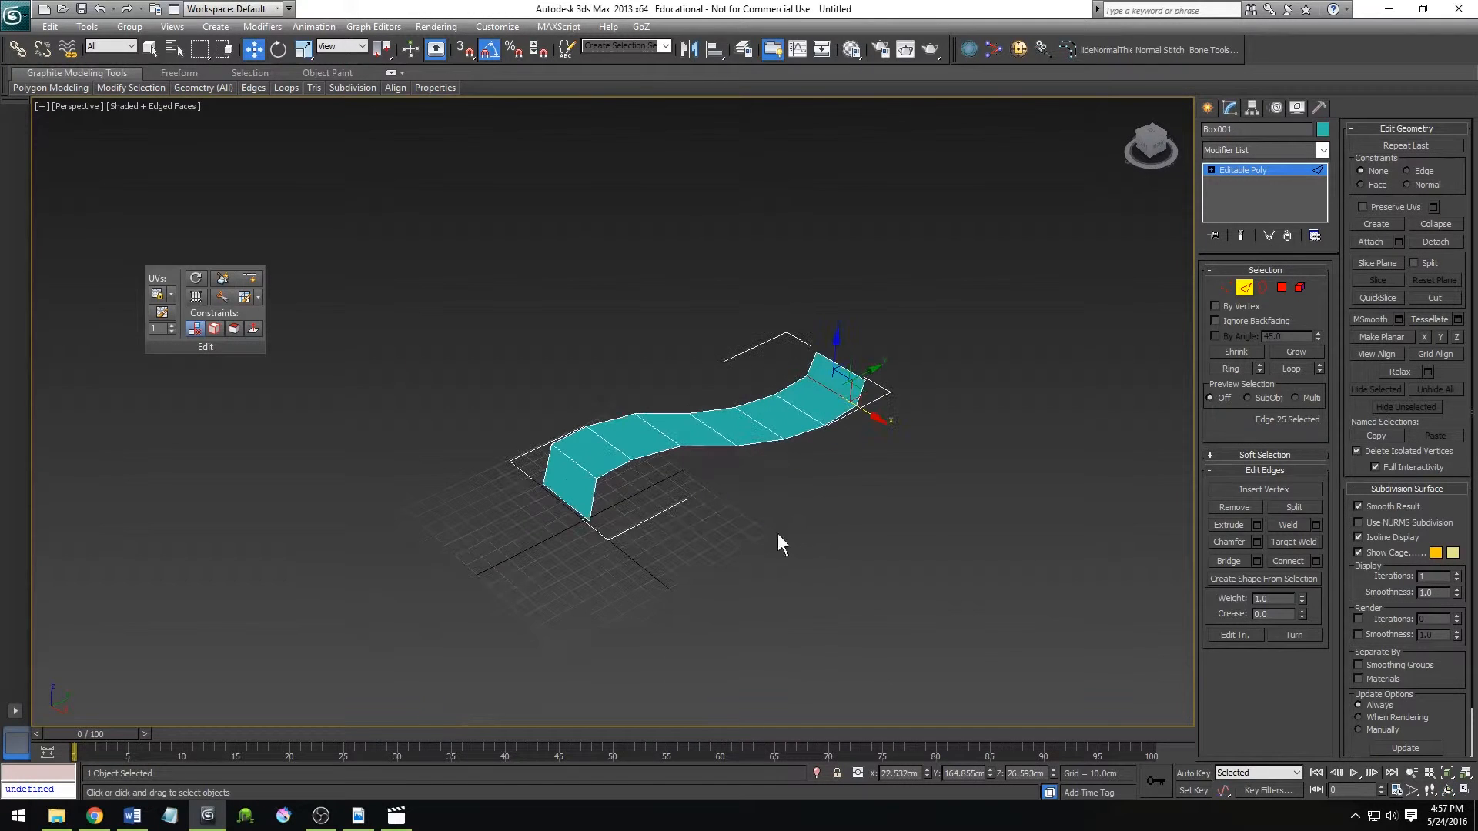
left_click(848, 499)
scroll(780, 508, "up", 5)
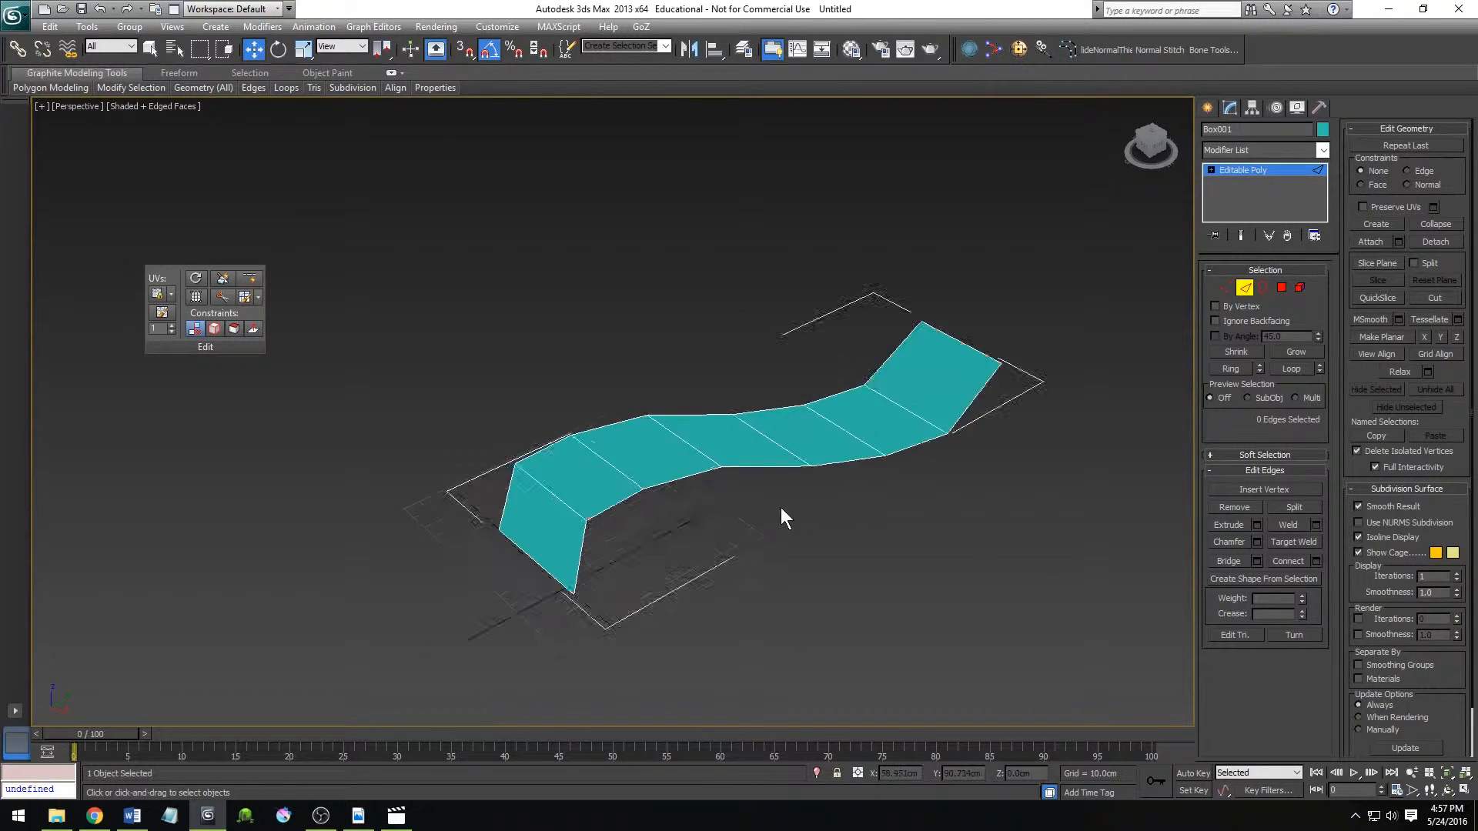
left_click(726, 459)
right_click(787, 589)
left_click(776, 604)
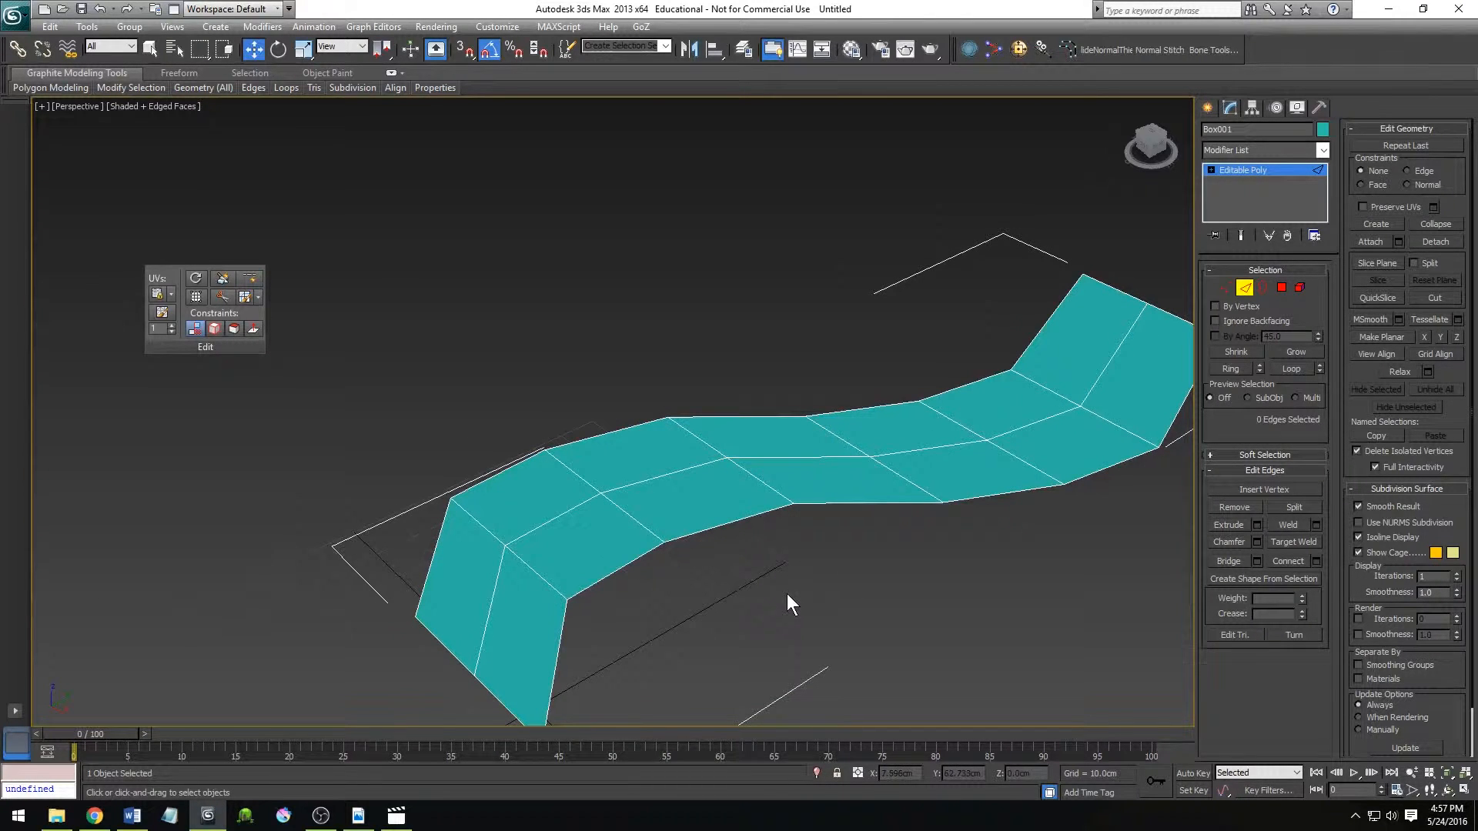
Select the central lengthwise edges one by one, and again as a whole loop, clearing the selection each time.
scroll(741, 581, "down", 3)
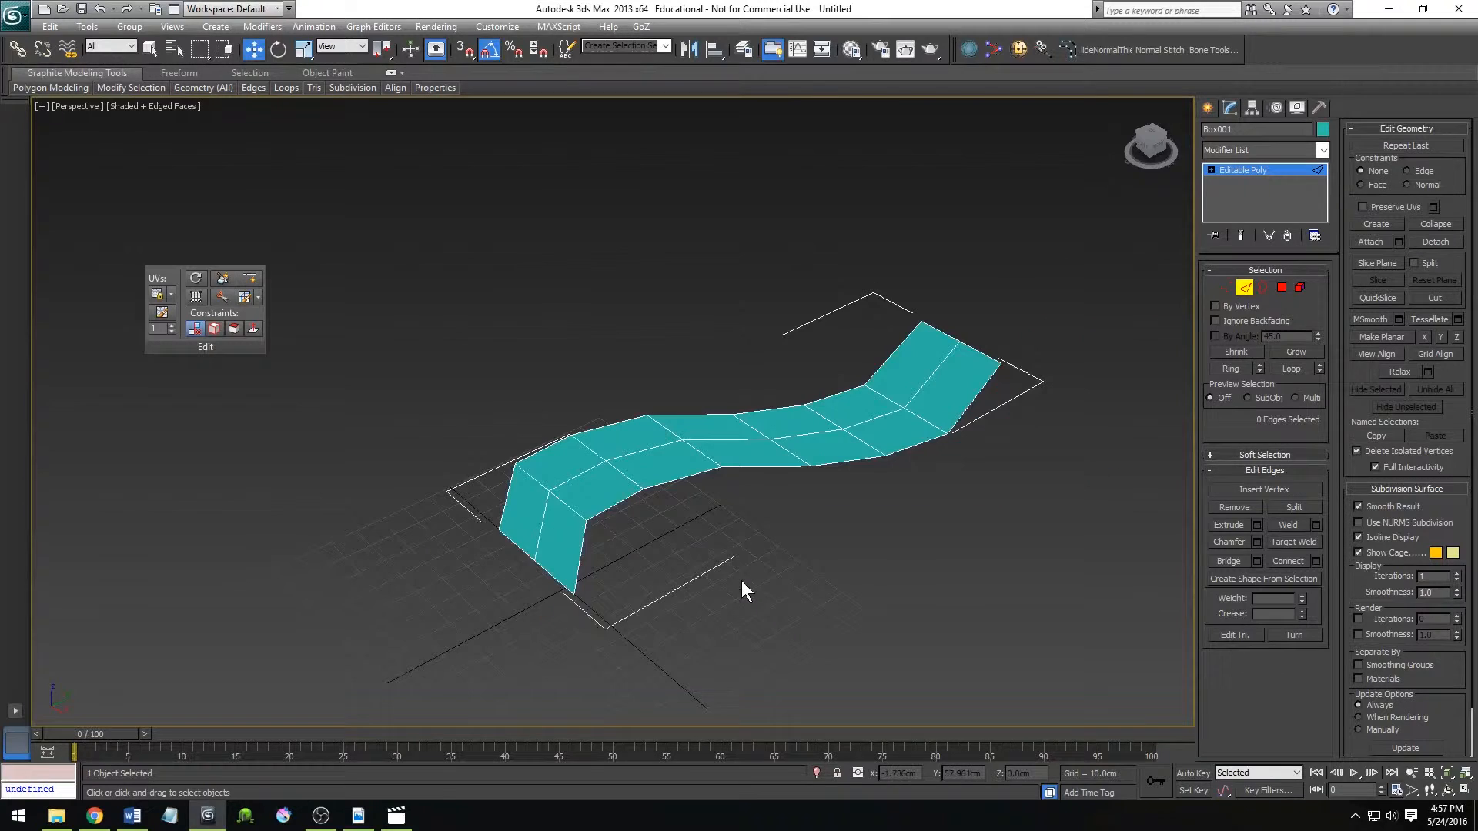
scroll(641, 465, "down", 2)
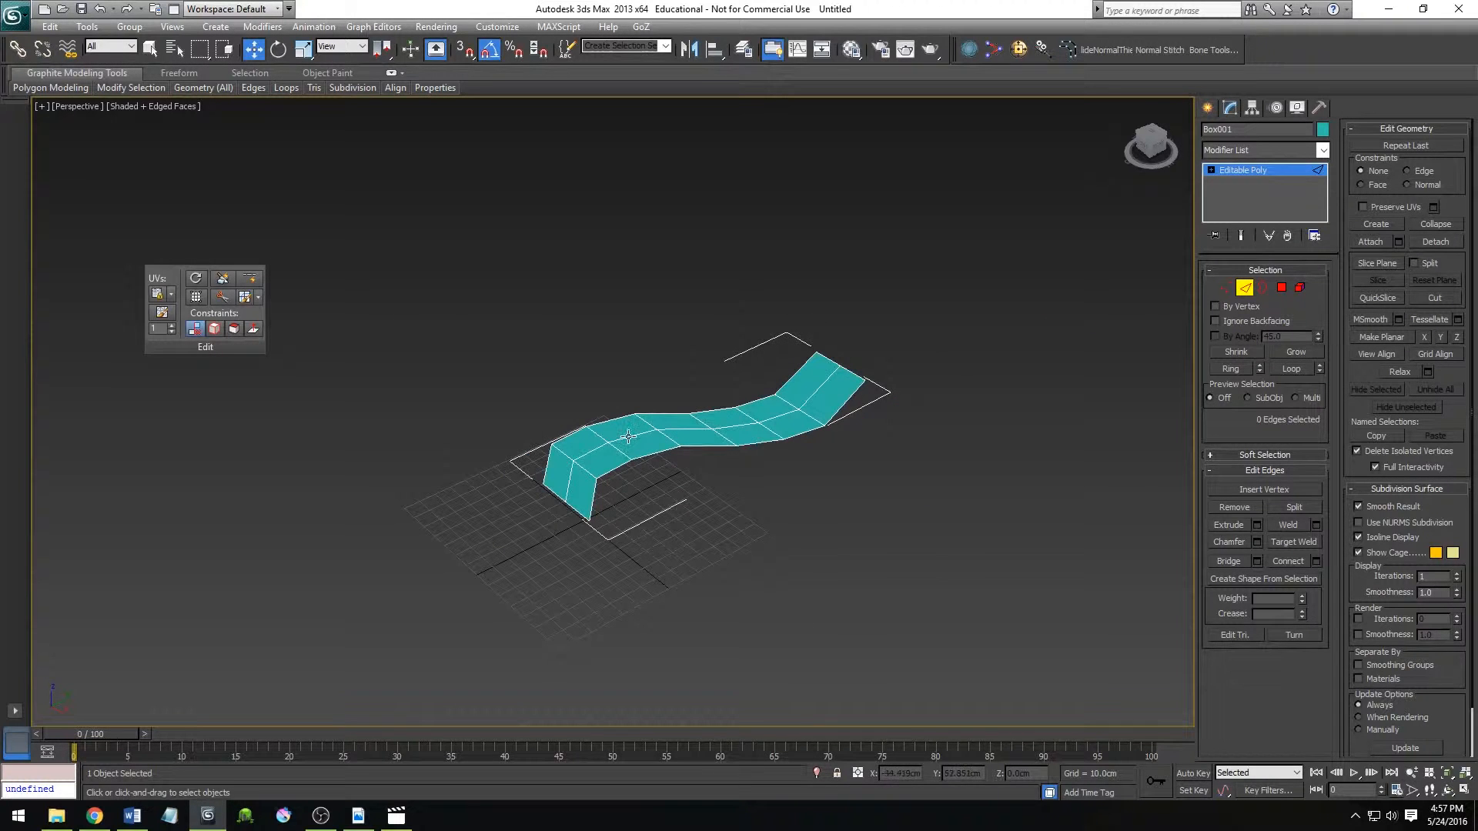
left_click(628, 437)
left_click(677, 431, "ctrl")
left_click(747, 429, "ctrl")
left_click(782, 418, "ctrl")
left_click(806, 403, "ctrl")
left_click(596, 450, "ctrl")
left_click(569, 474, "ctrl")
middle_click_drag(707, 483, 648, 383)
scroll(680, 533, "up", 3)
scroll(680, 533, "up", 3)
left_click(666, 509)
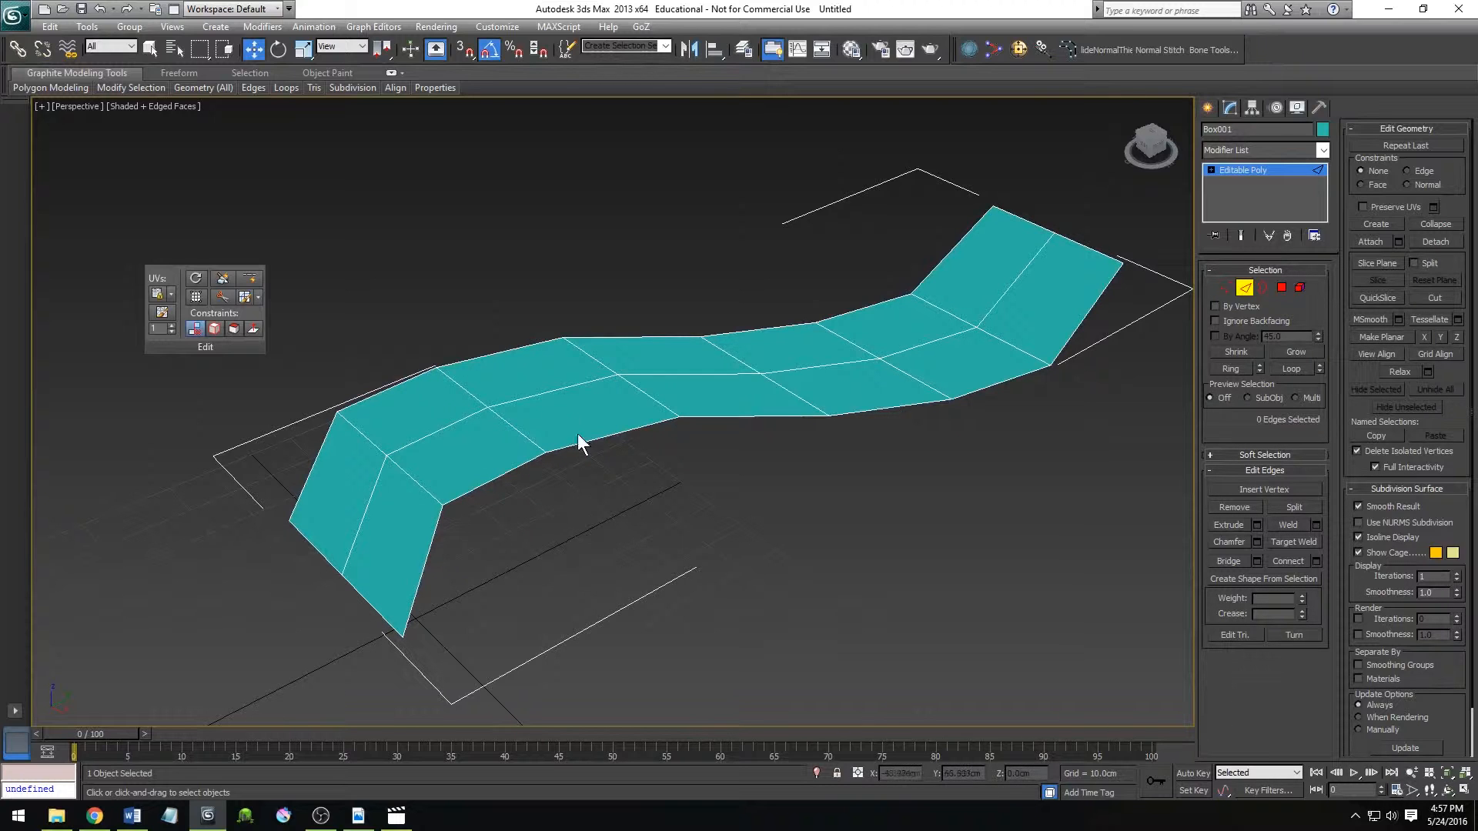
double_click(556, 394)
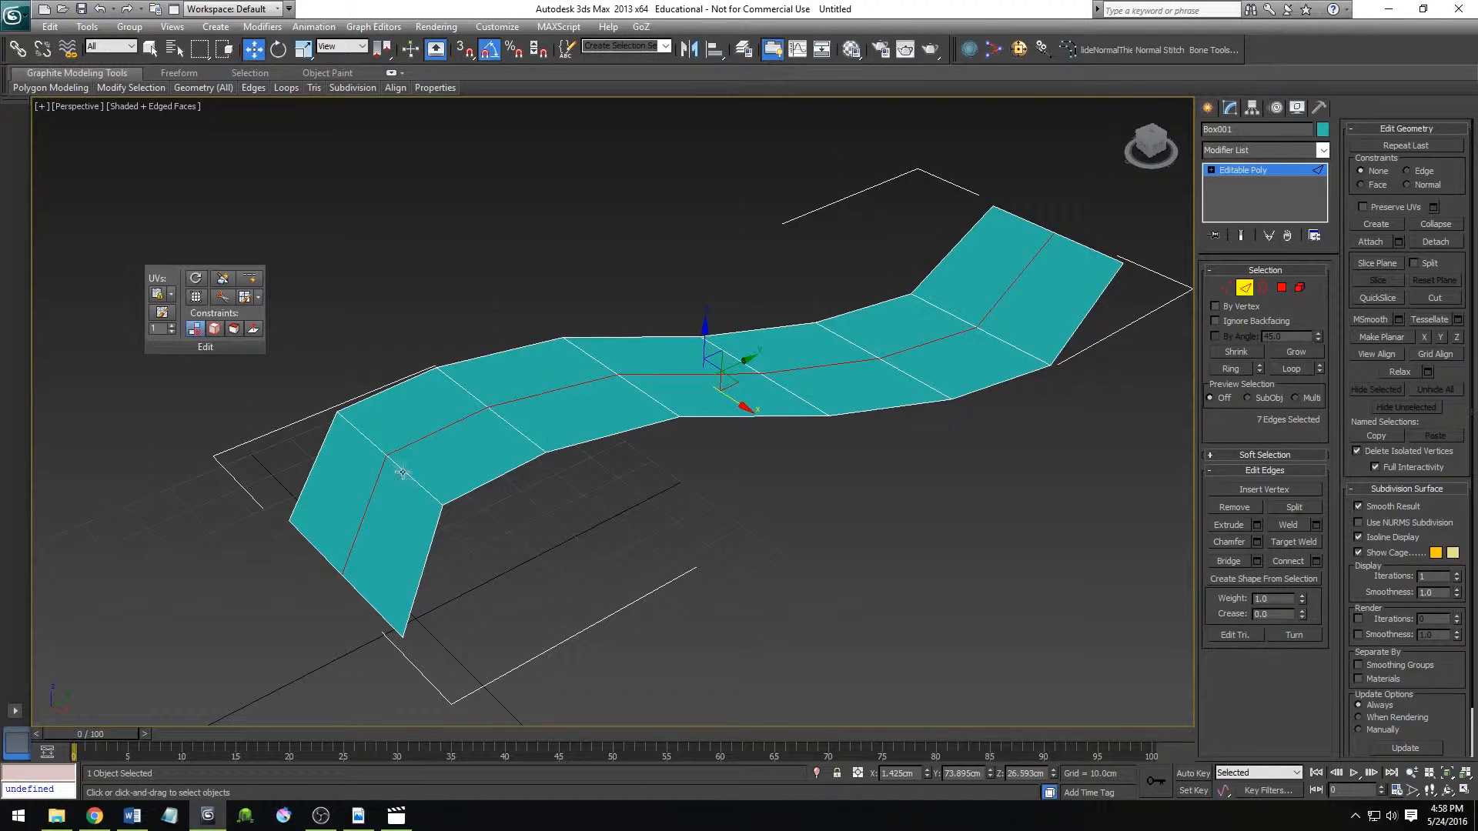
left_click(751, 468)
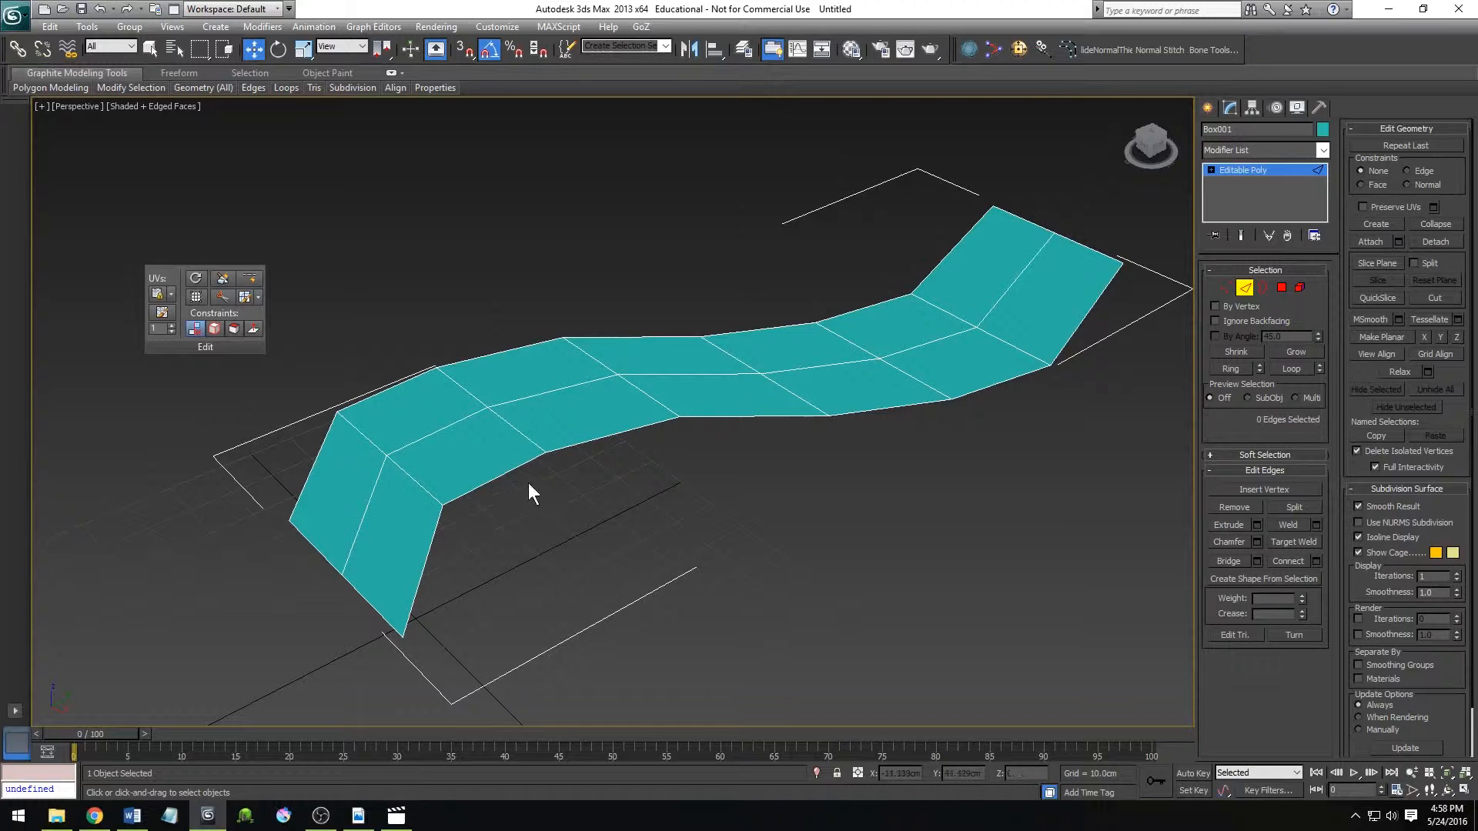
Select the crosswise edges along one side of the centre line one by one, and clear the selection.
left_click(361, 431)
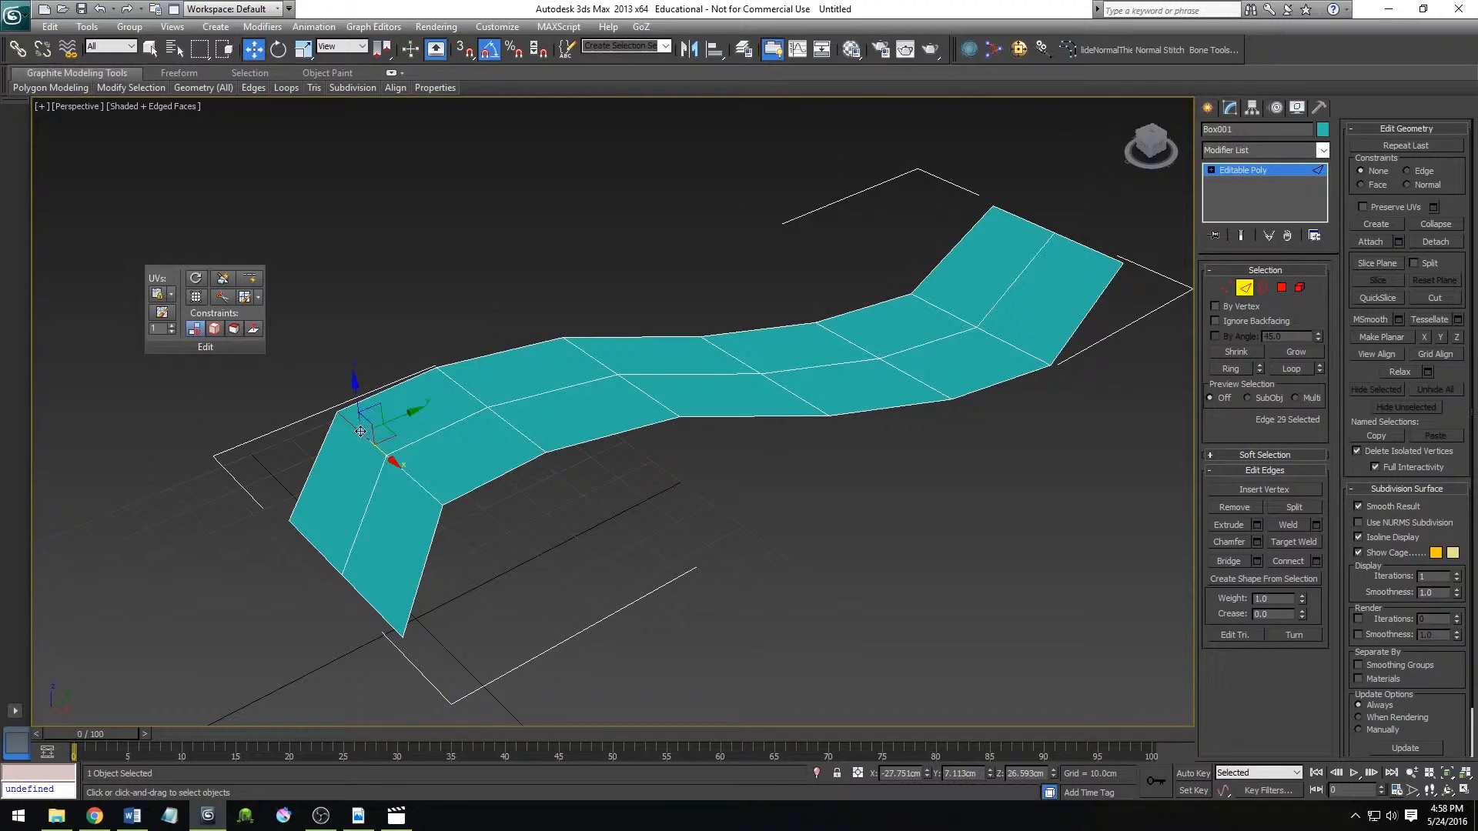
left_click(462, 393, "ctrl")
left_click(592, 360, "ctrl")
left_click(725, 353, "ctrl")
left_click(851, 343, "ctrl")
left_click(950, 311, "ctrl")
left_click(1013, 217, "ctrl")
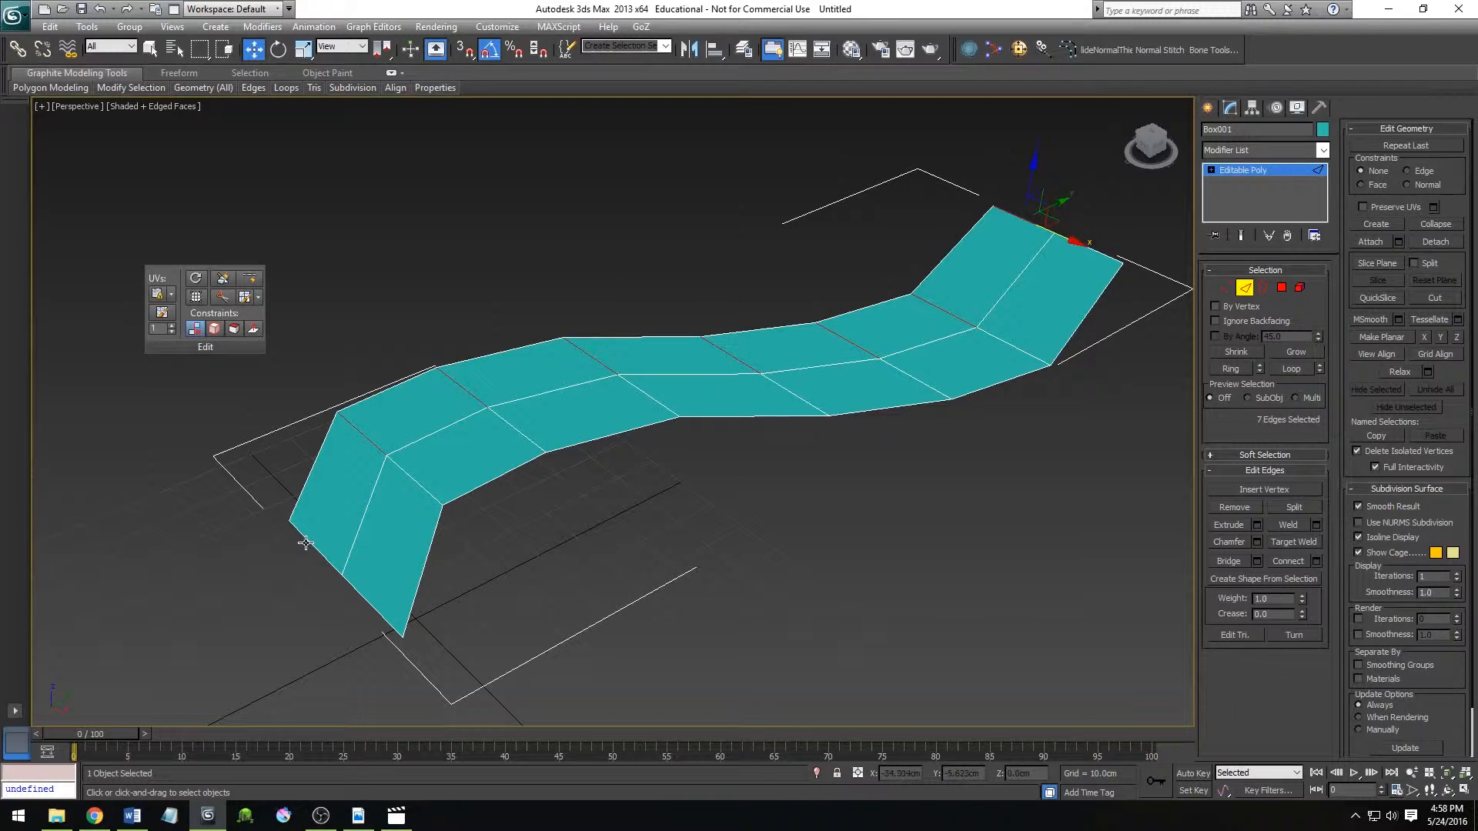
left_click(304, 642)
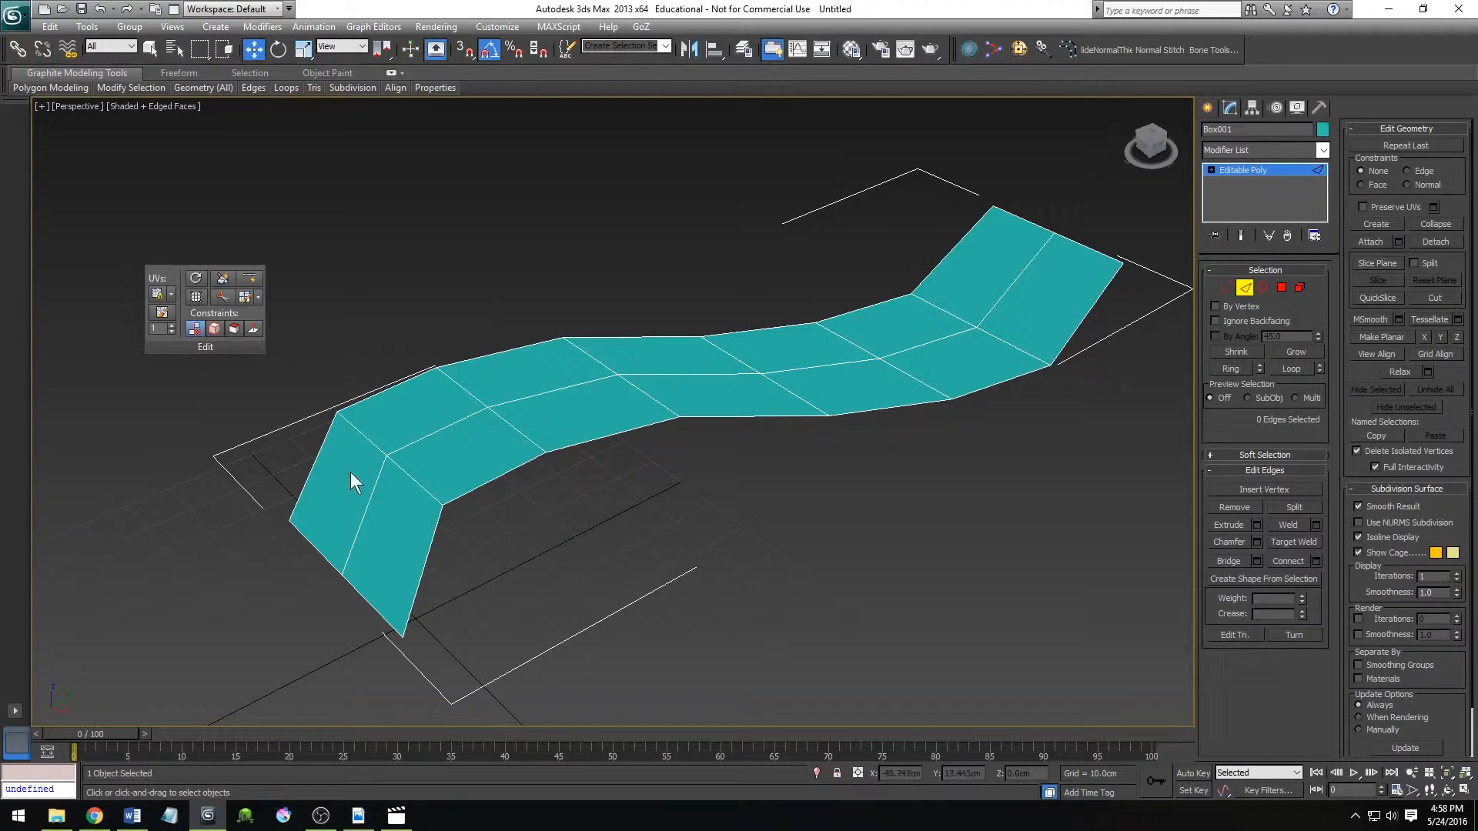
Select one crosswise edge beside the centre line, expand it to its full edge ring, and clear the selection.
left_click(365, 435)
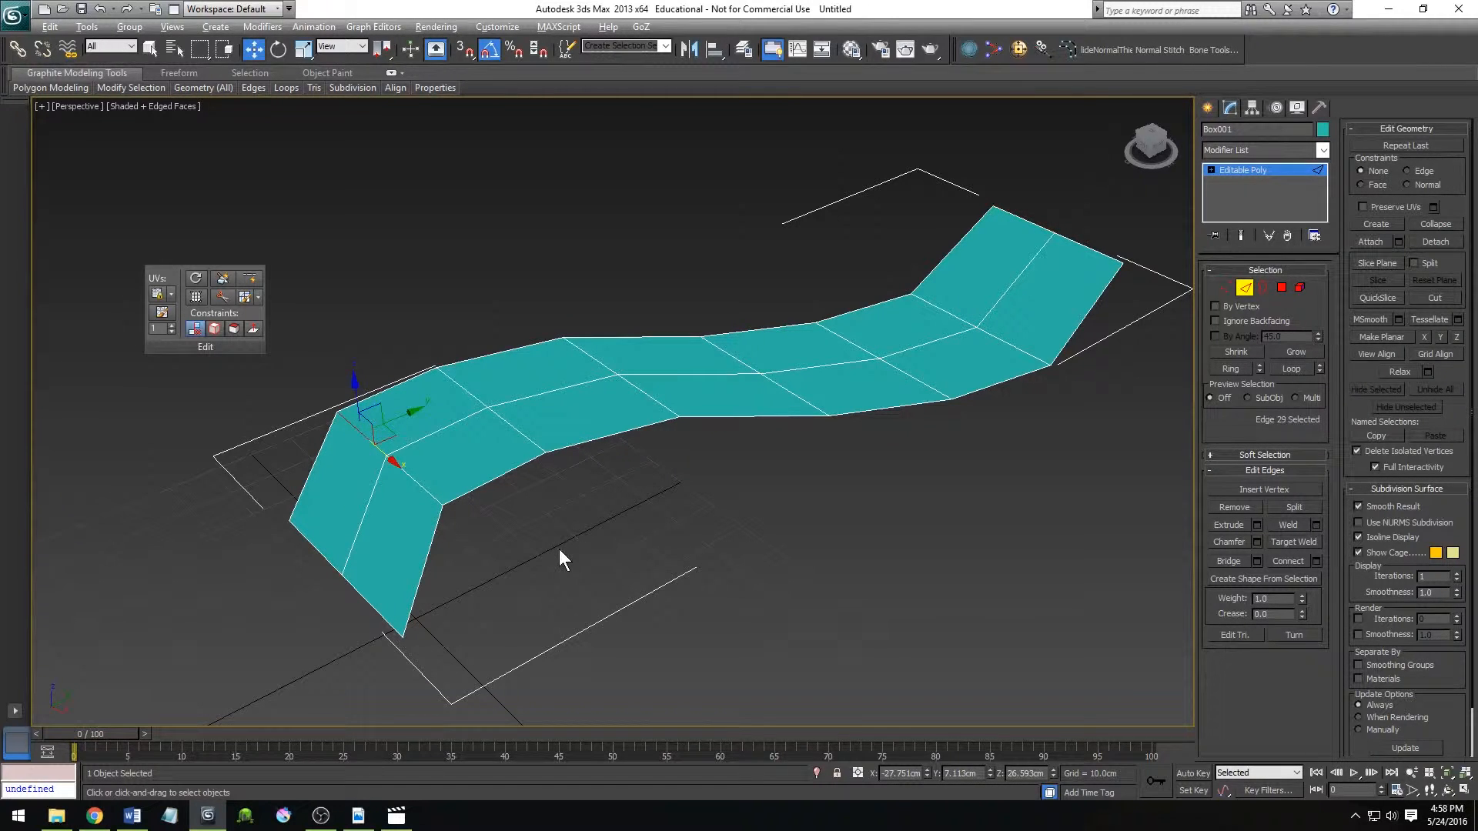
key("alt+r")
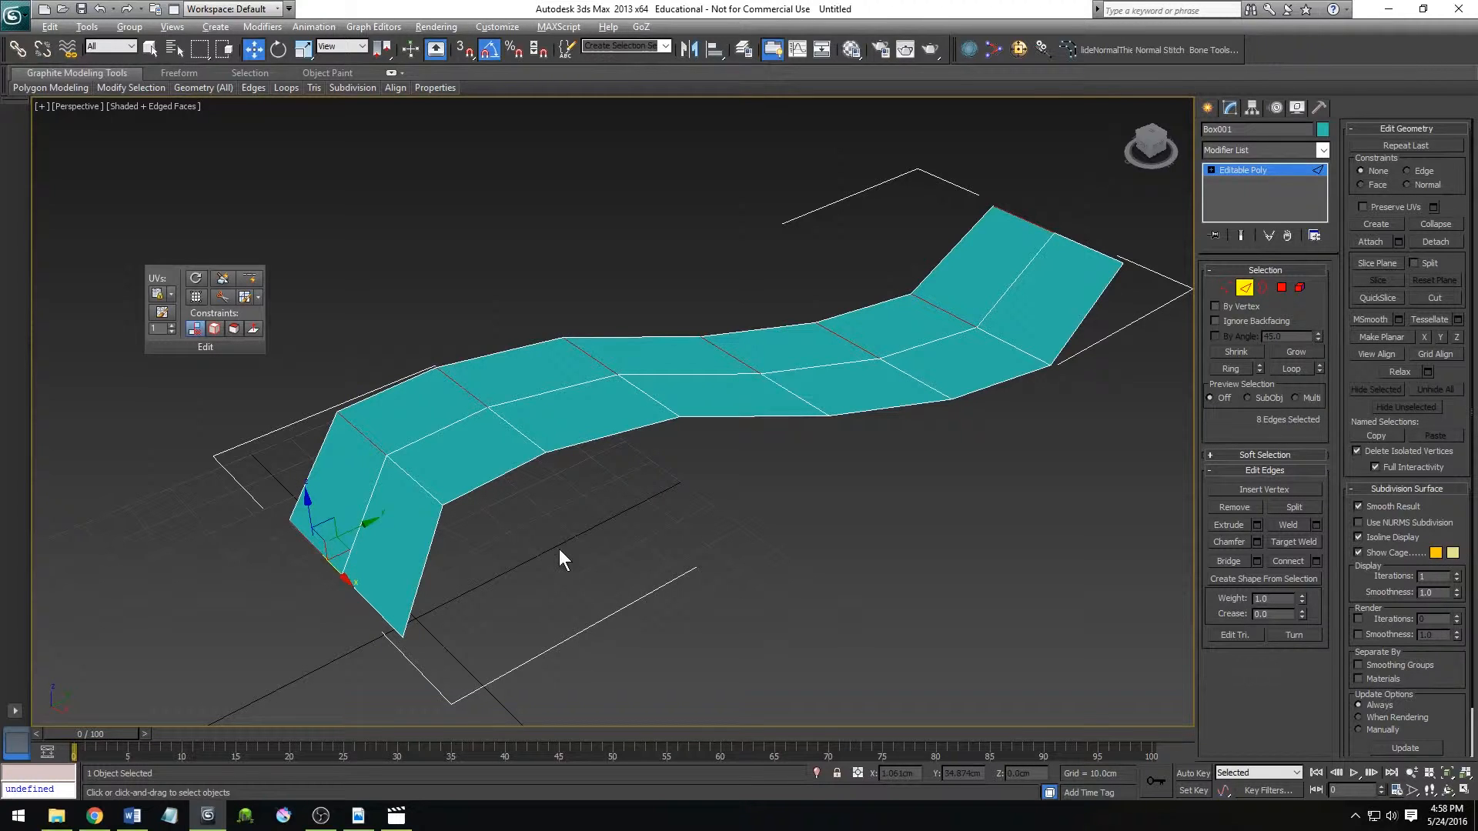
left_click(558, 549)
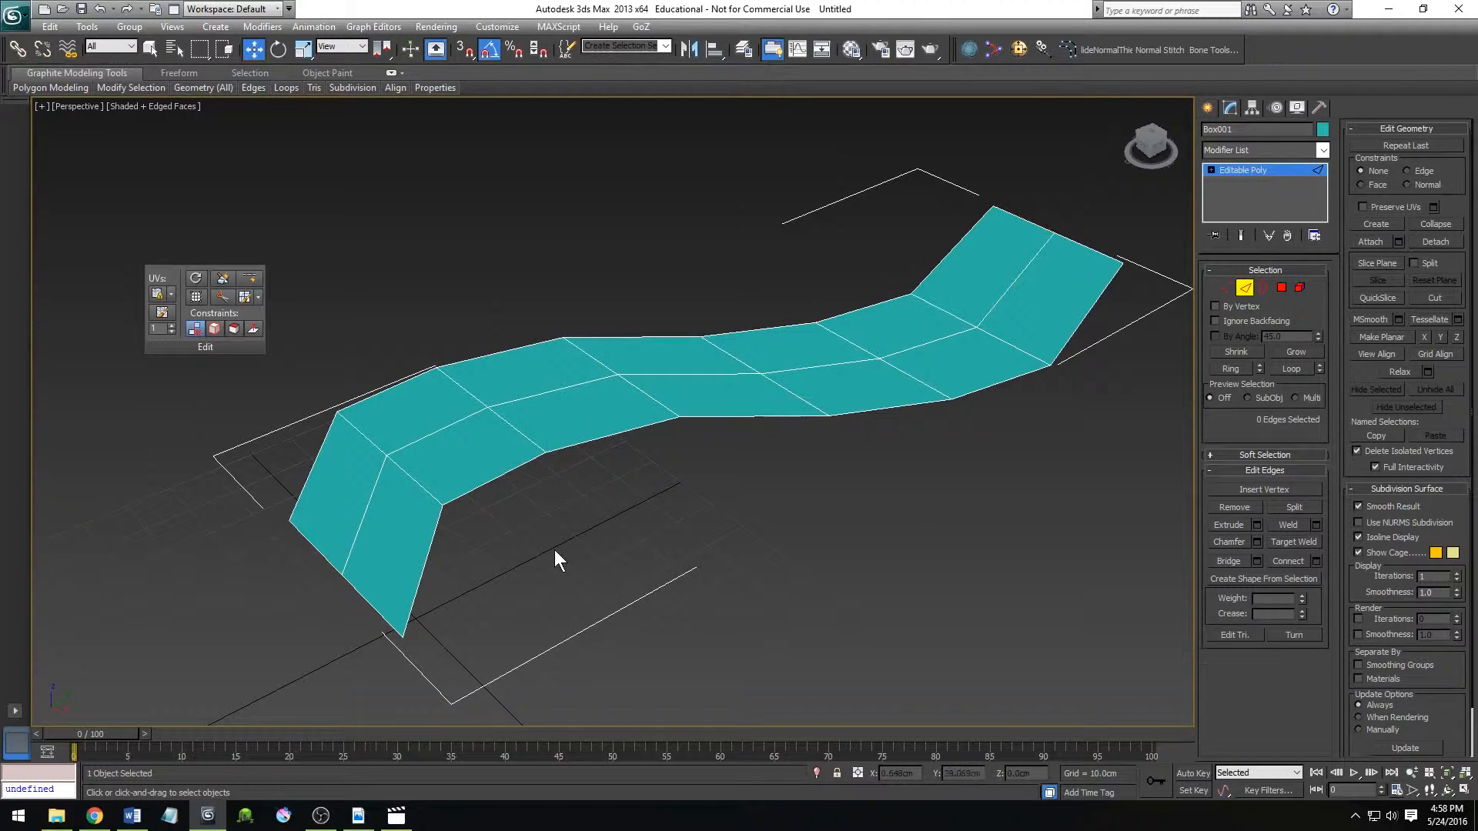
left_click(357, 430)
left_click(365, 470)
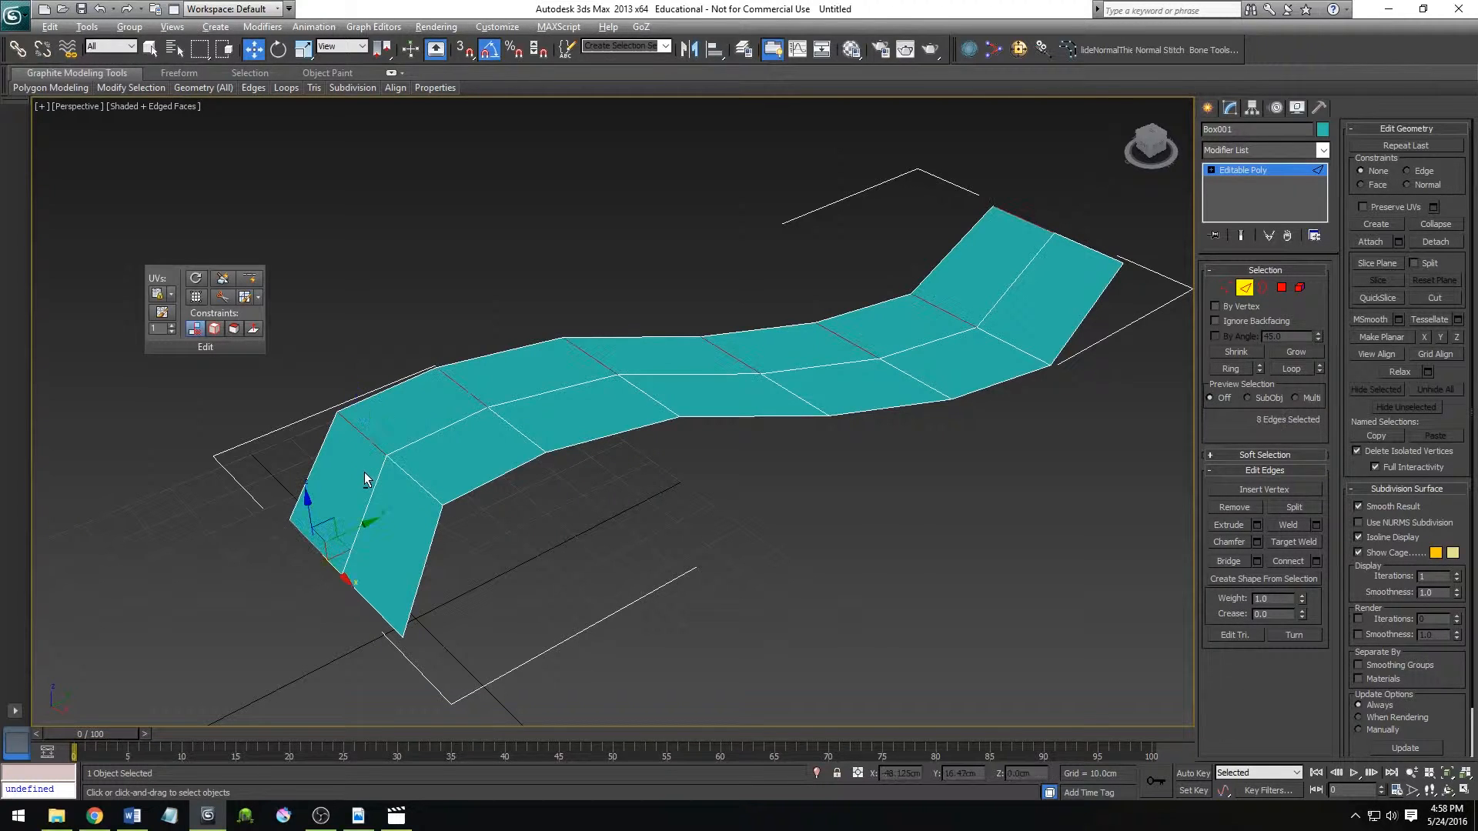
left_click(459, 562)
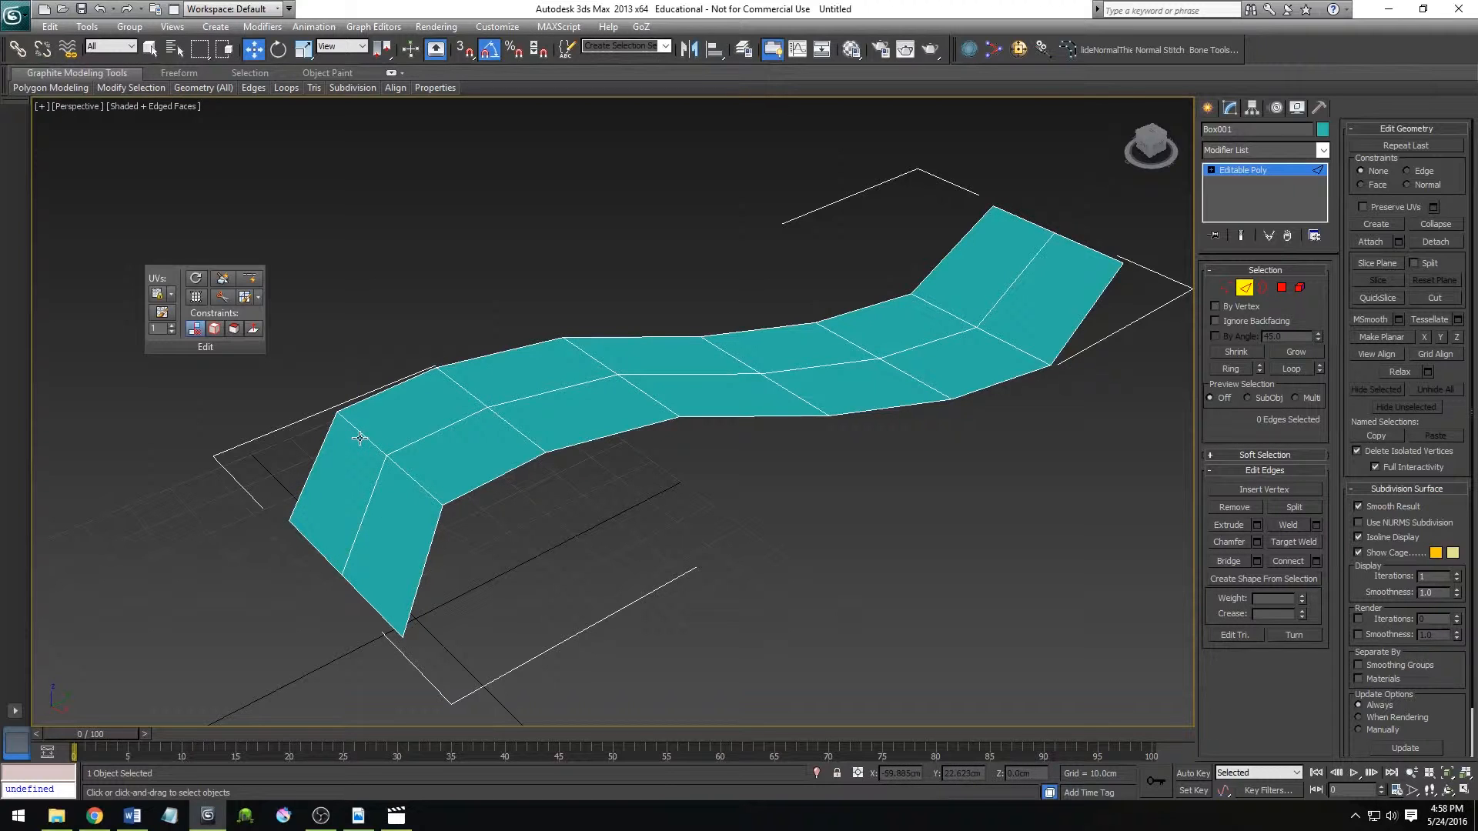
Select the whole central lengthwise edge loop and remove its edges while keeping their vertices.
left_click(420, 439)
double_click(420, 442)
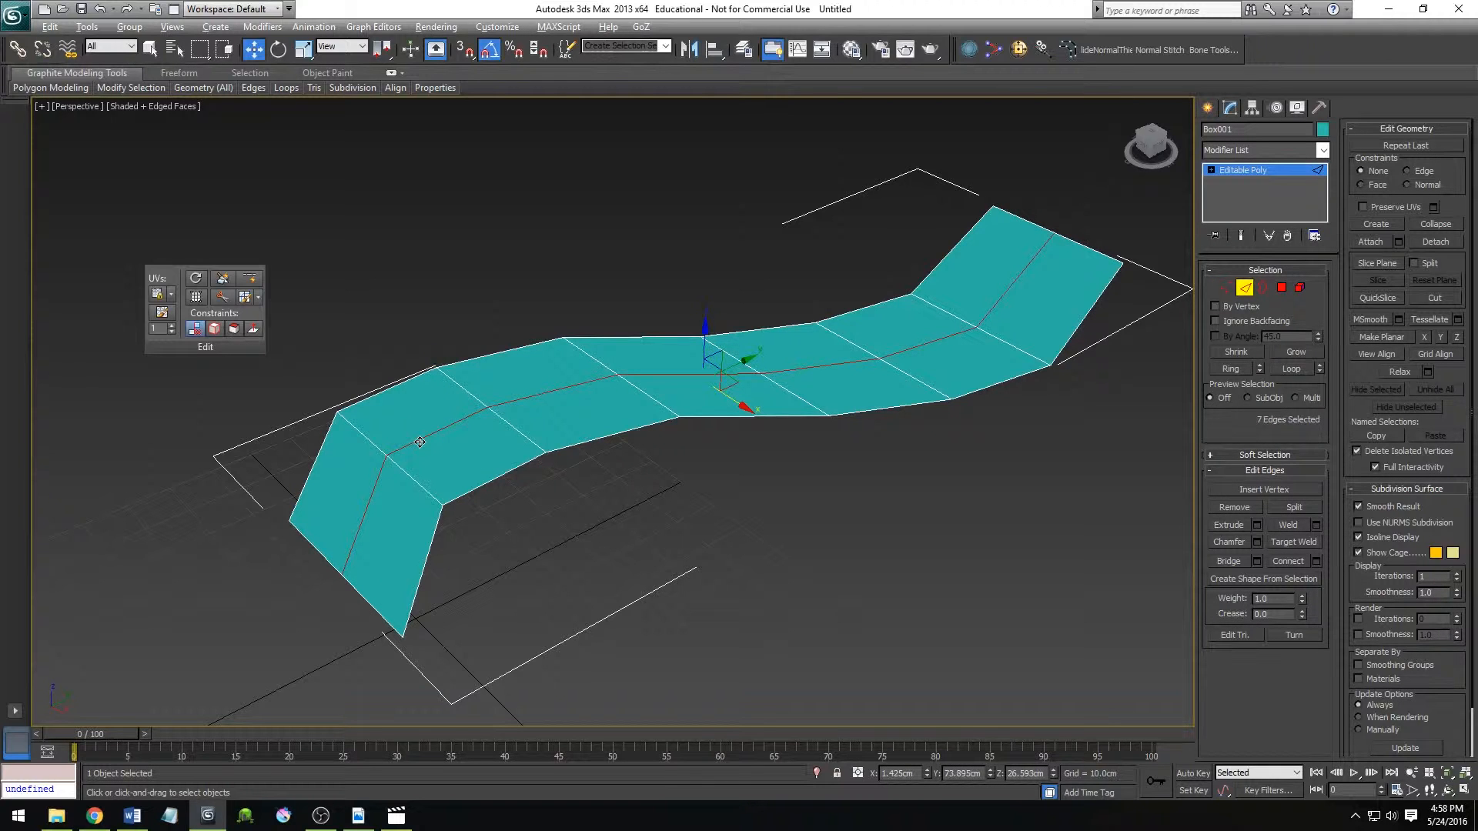
scroll(619, 505, "down", 3)
scroll(620, 500, "down", 2)
scroll(627, 435, "up", 2)
key("ctrl+r")
left_click_drag(613, 462, 709, 462)
key("w")
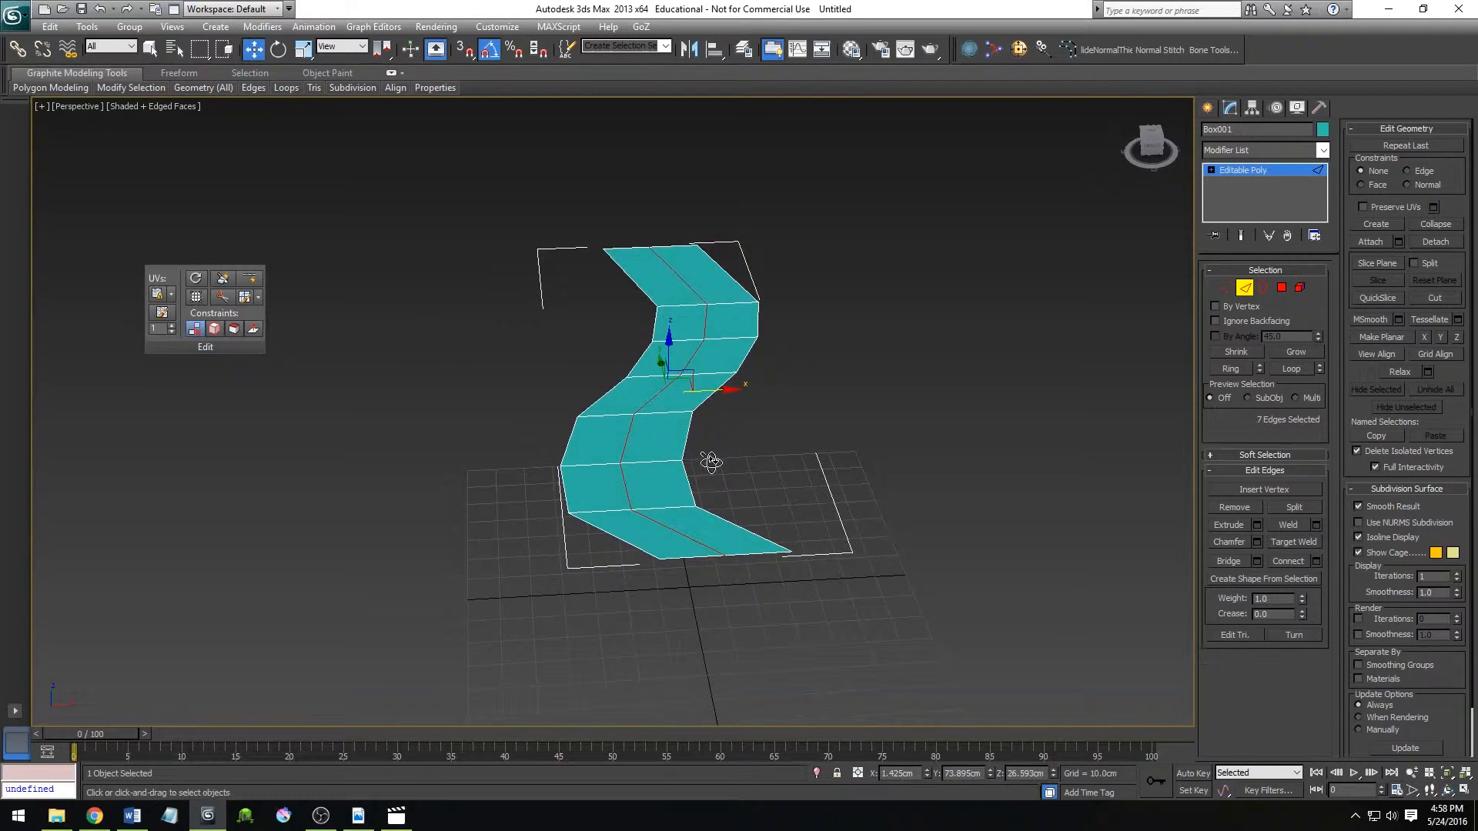
left_click(793, 469)
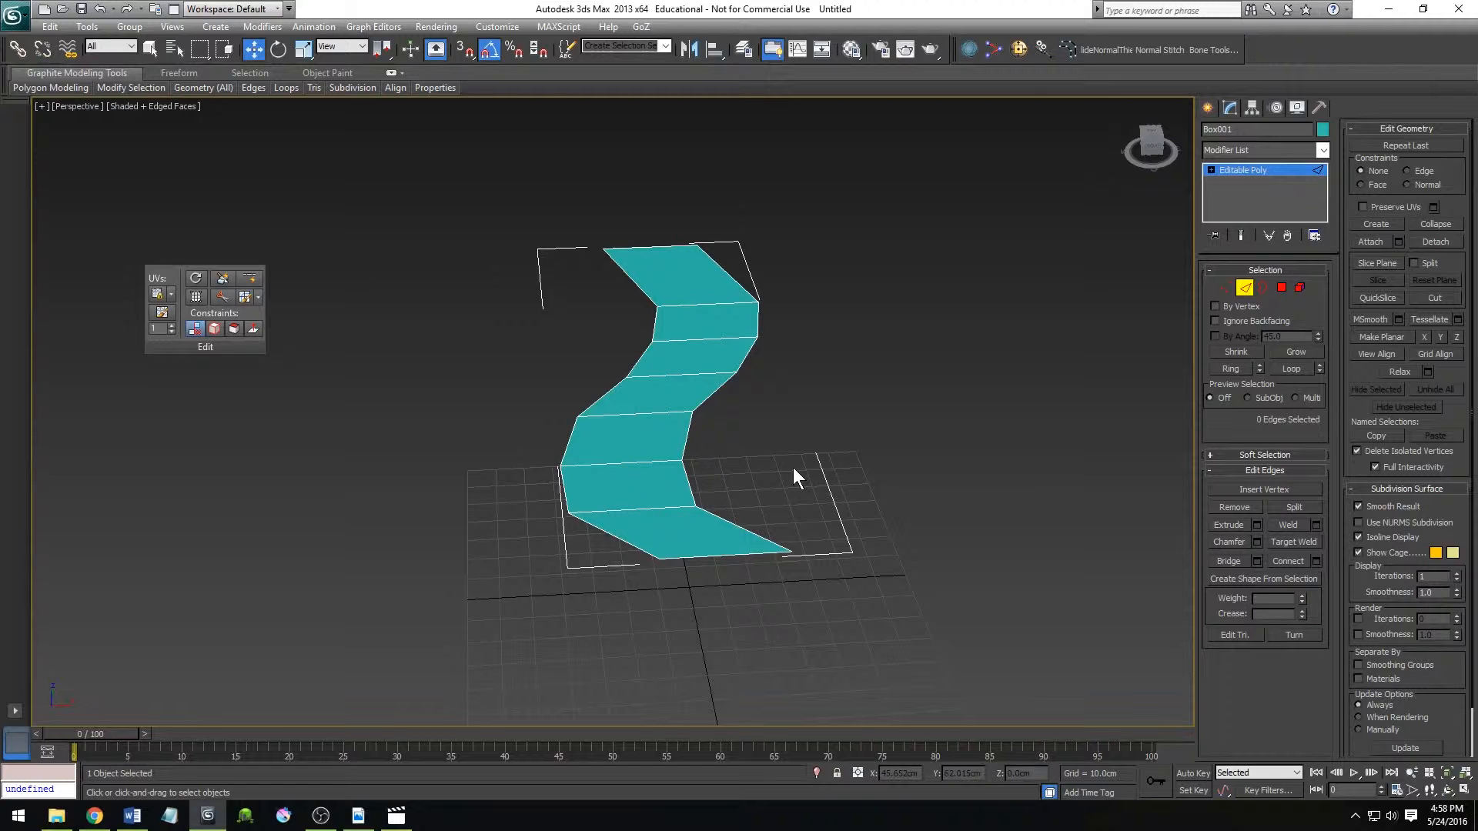
At Vertex level, connect the eight leftover centre vertices to rebuild the lengthwise edges.
key("1")
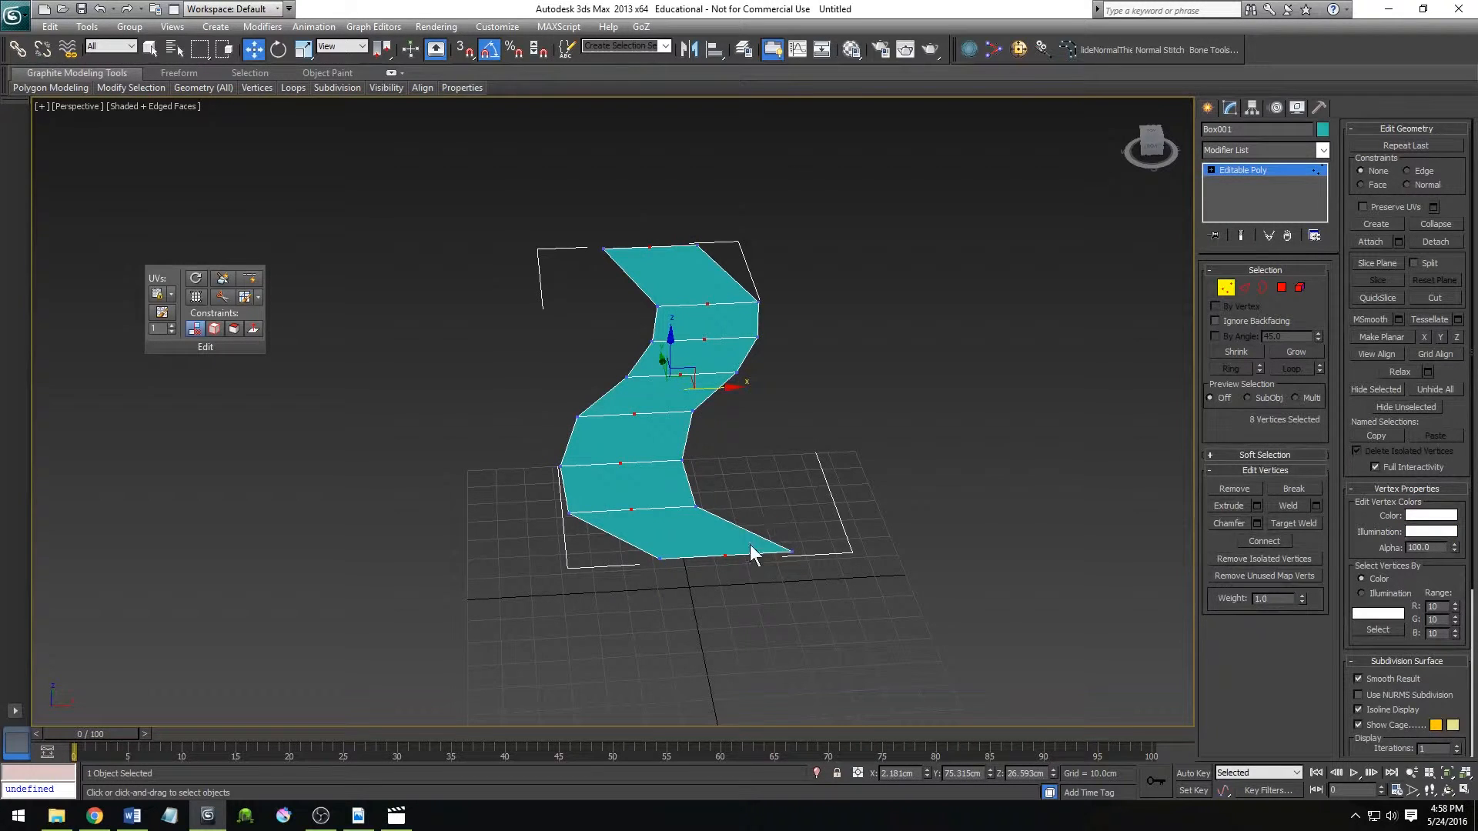
scroll(754, 554, "up", 3)
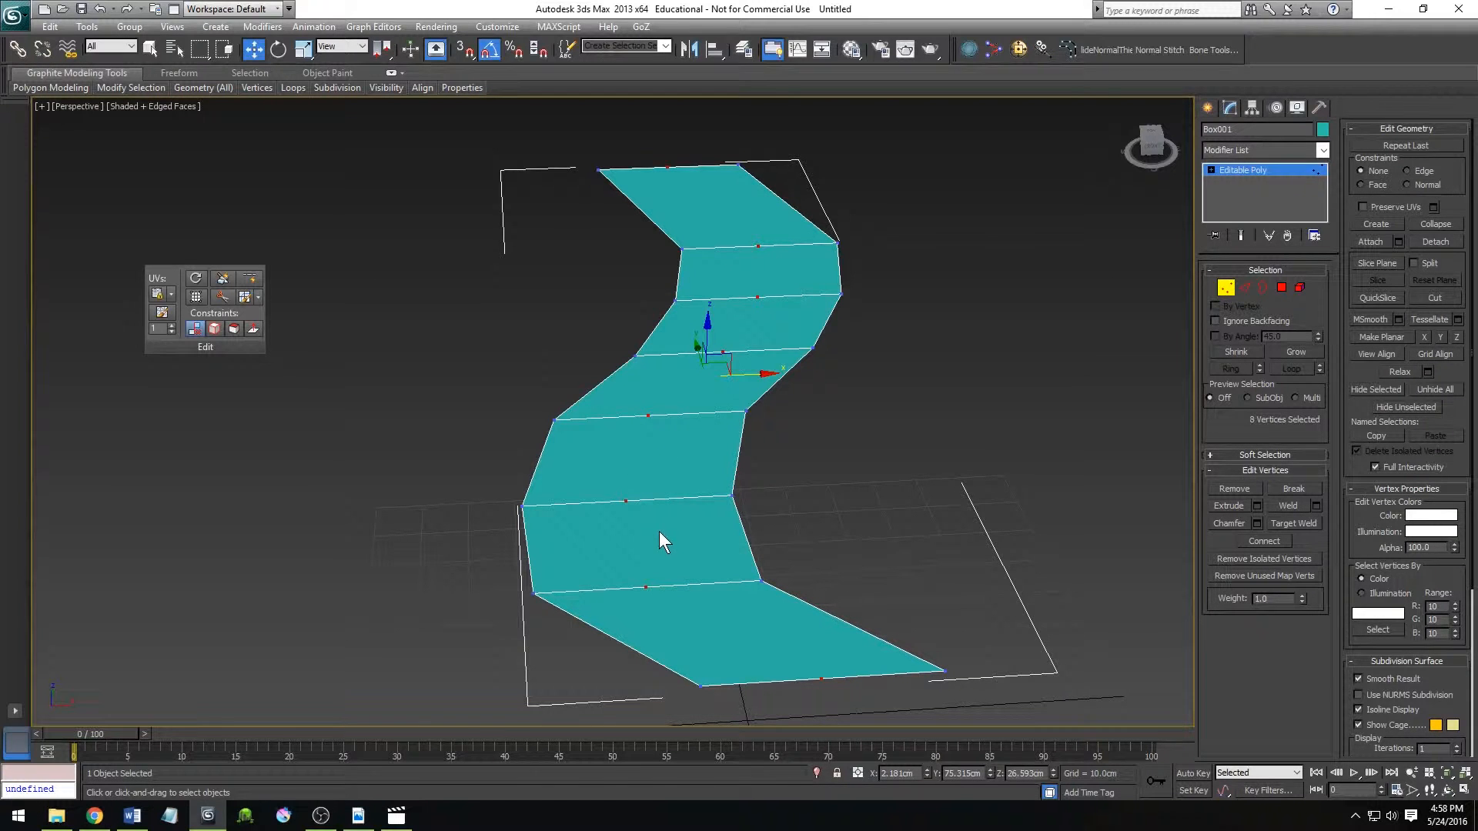
key("ctrl+shift+e")
middle_click_drag(940, 362, 915, 371)
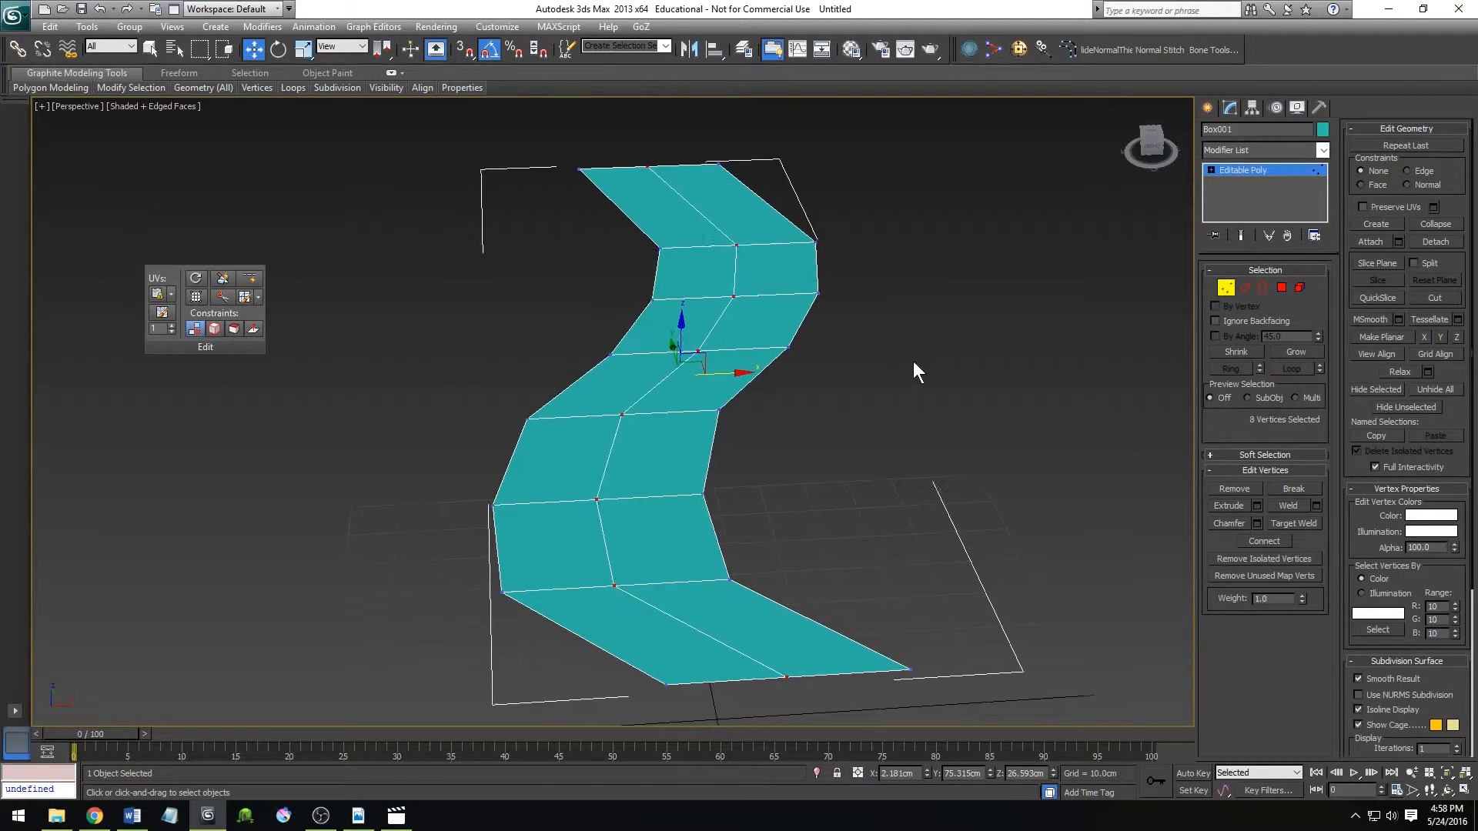
At Edge level, remove the central loop together with its vertices, and check at Vertex level that none remain.
scroll(913, 362, "down", 3)
left_click(1244, 287)
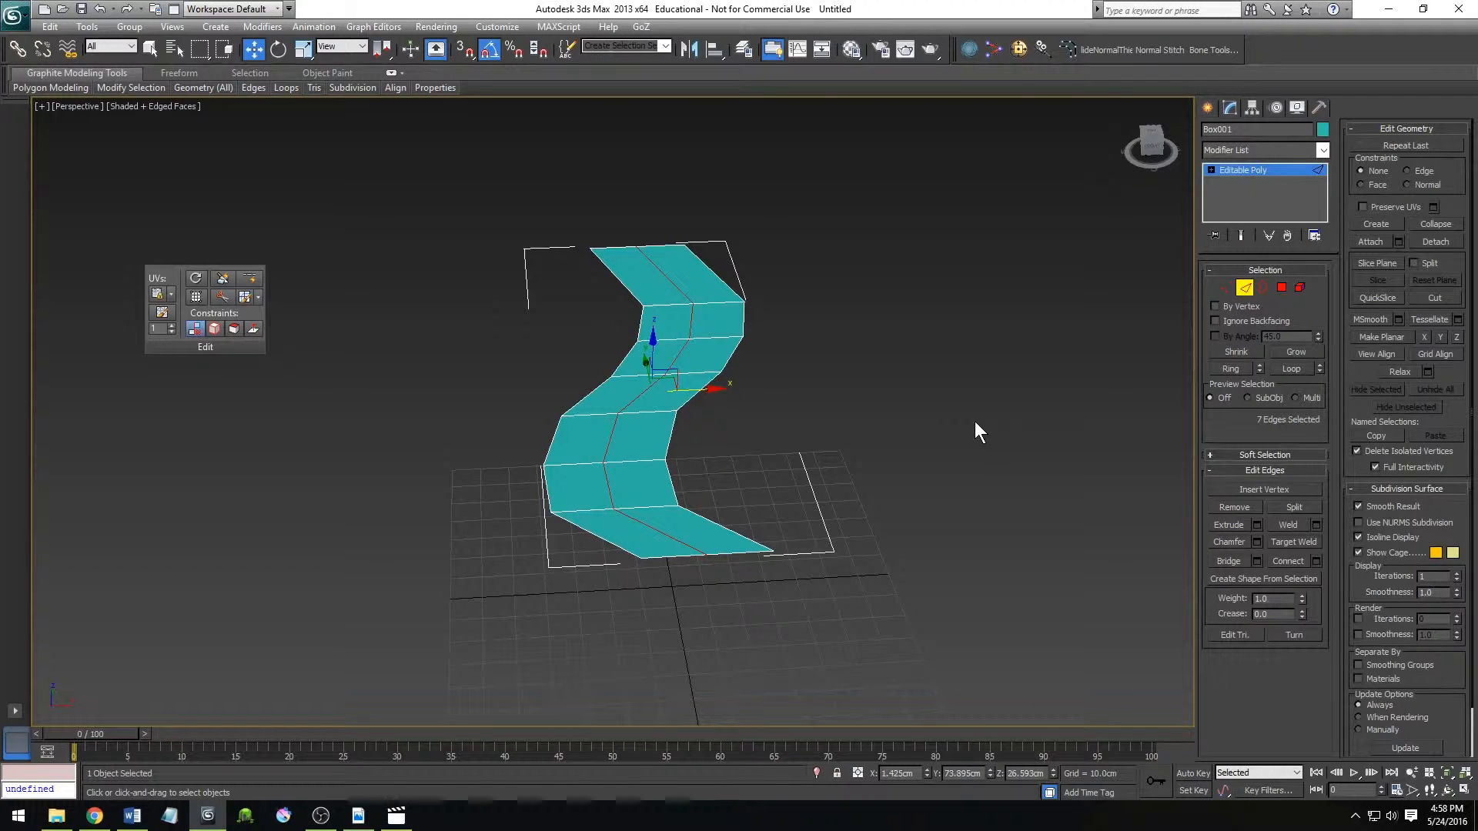
key("ctrl+BackSpace")
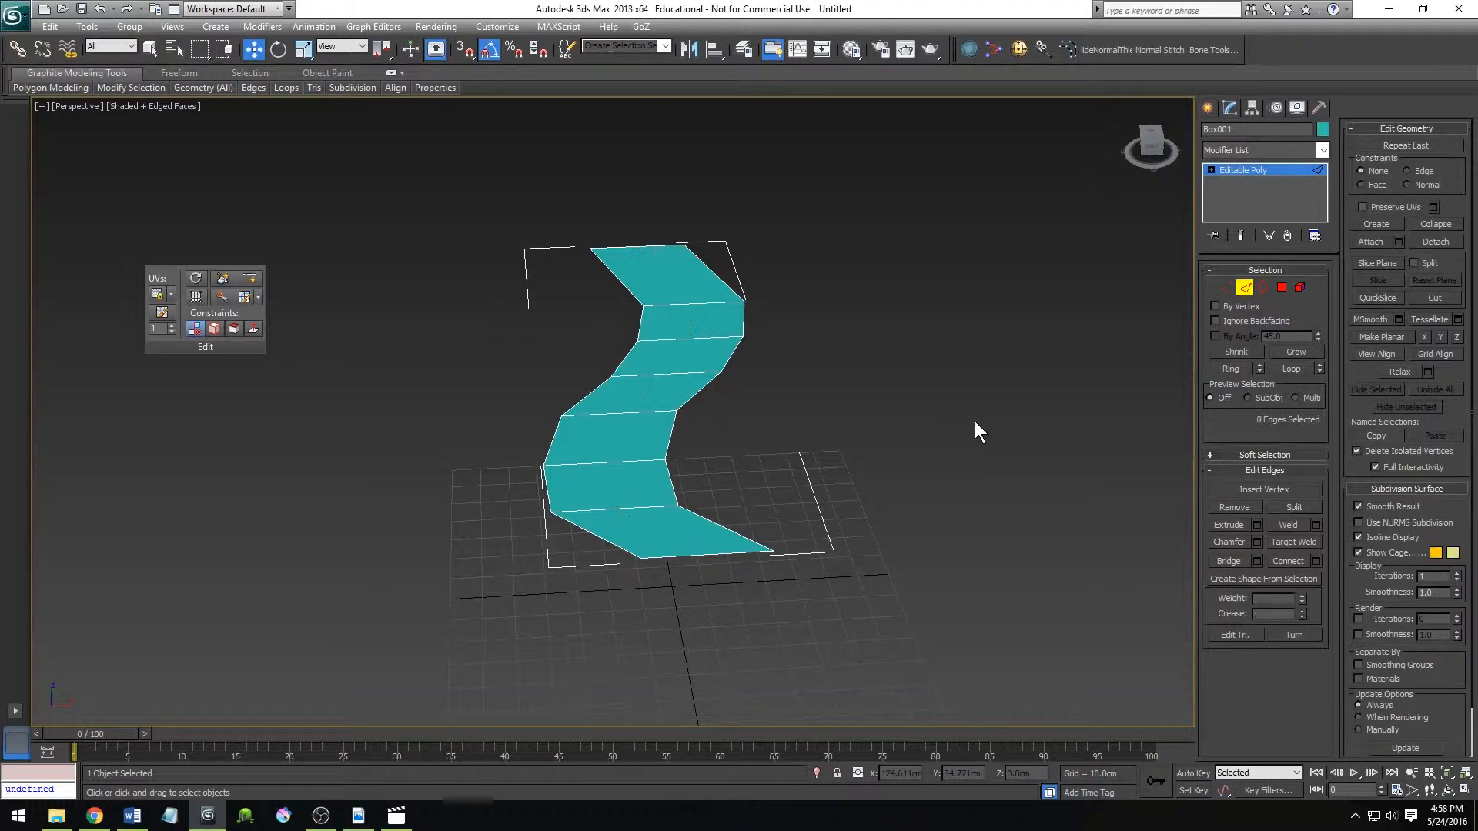
key("1")
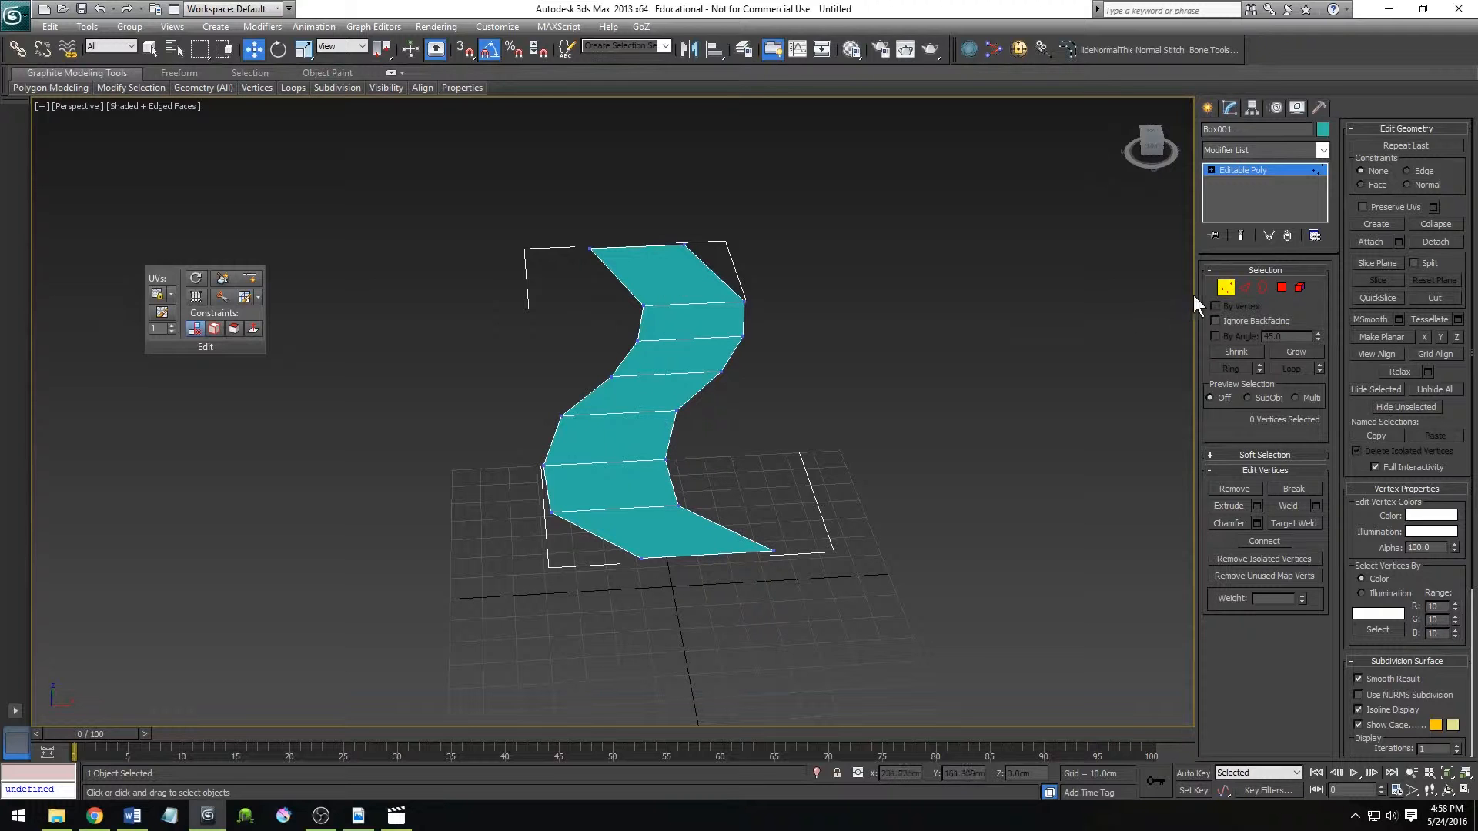
left_click(1245, 287)
Leave sub-object editing and bring up the Standard Primitives creation options.
middle_click_drag(763, 504, 564, 488, "alt")
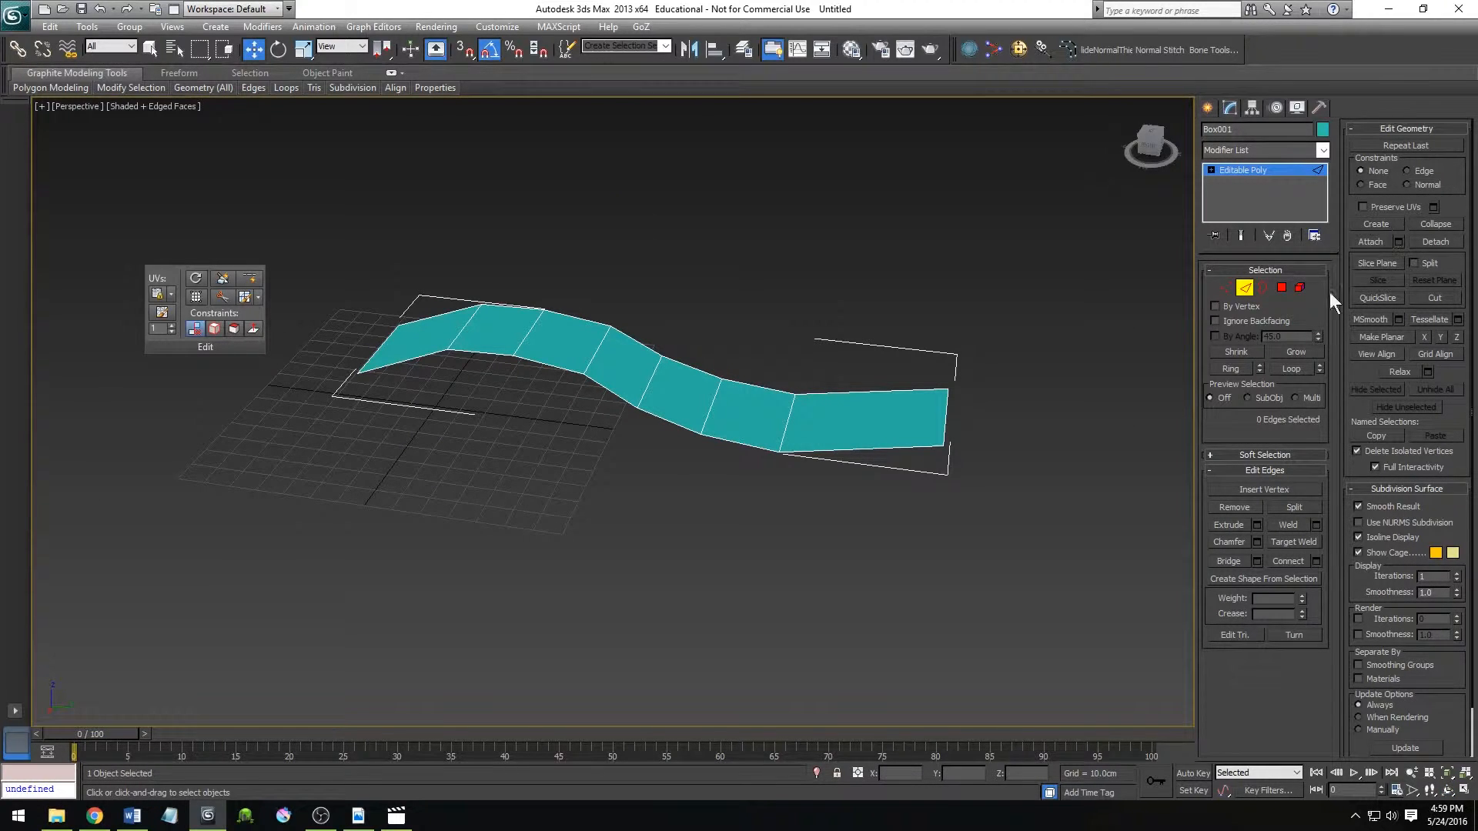
left_click(1245, 287)
left_click(1208, 107)
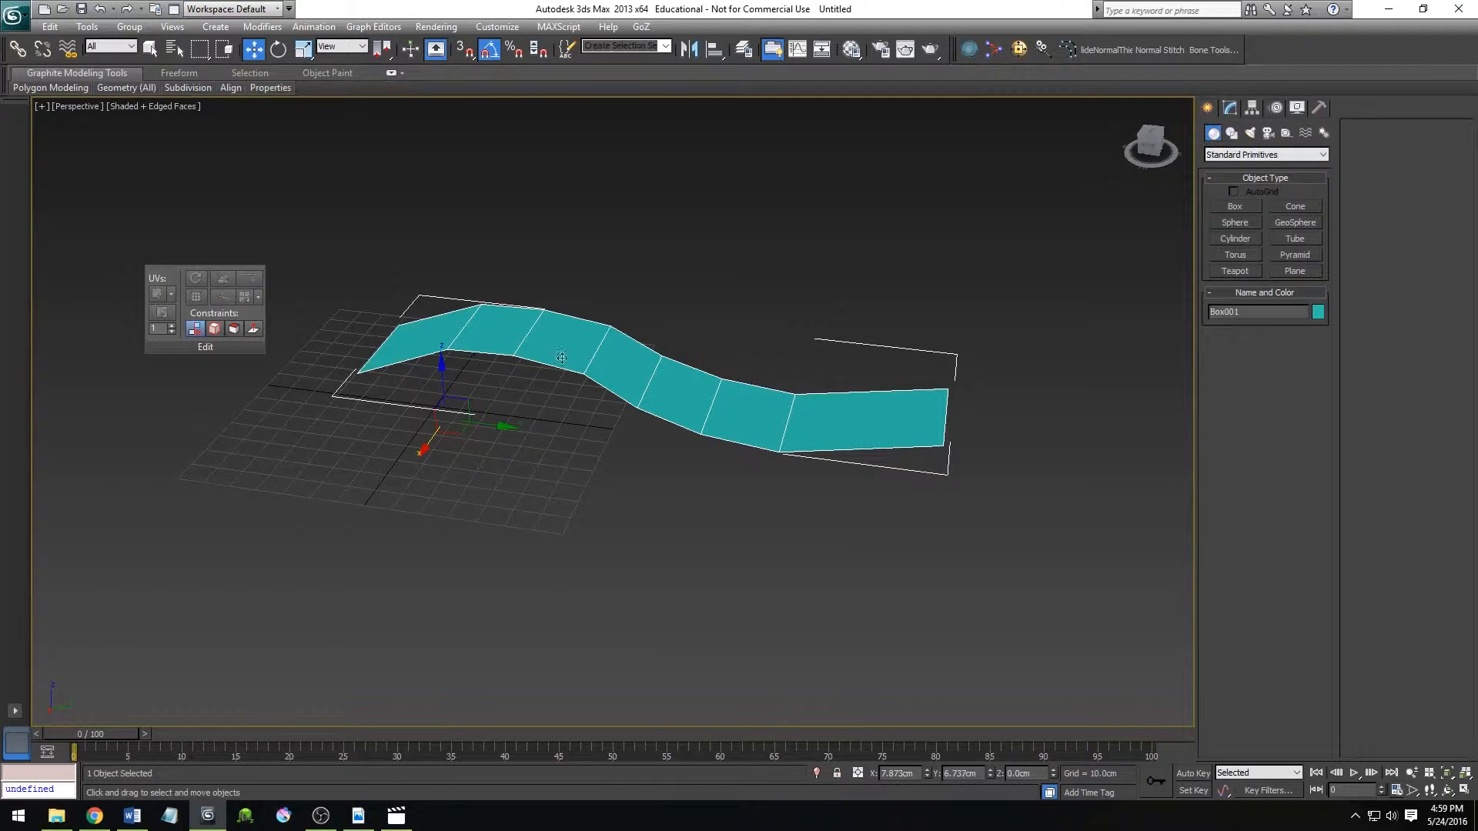
Clone the curved strip along the X axis as five evenly spaced copies.
left_click_drag(429, 445, 352, 556, "shift")
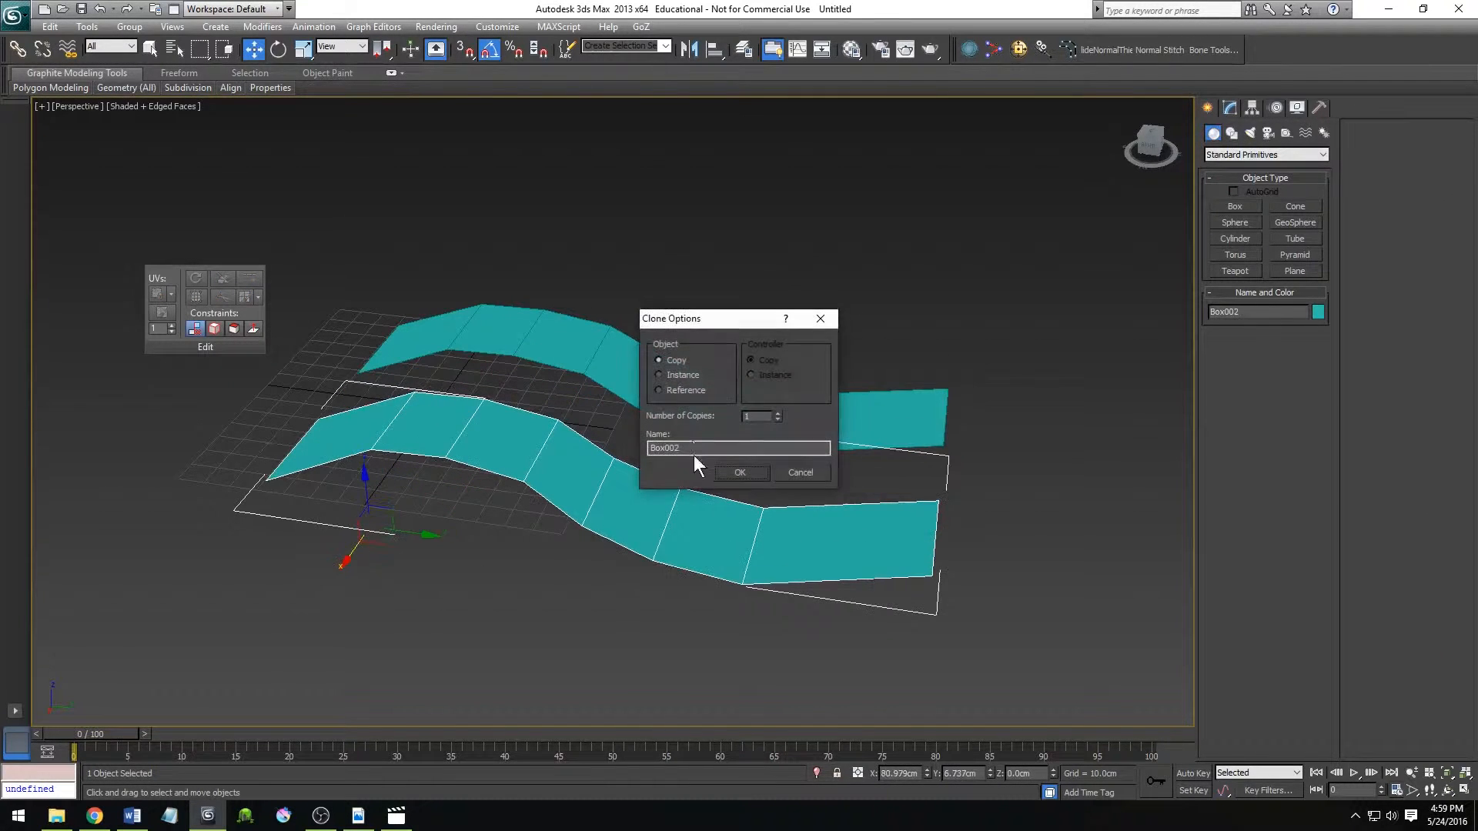
left_click(779, 413)
left_click(779, 414)
left_click(779, 413)
left_click(756, 472)
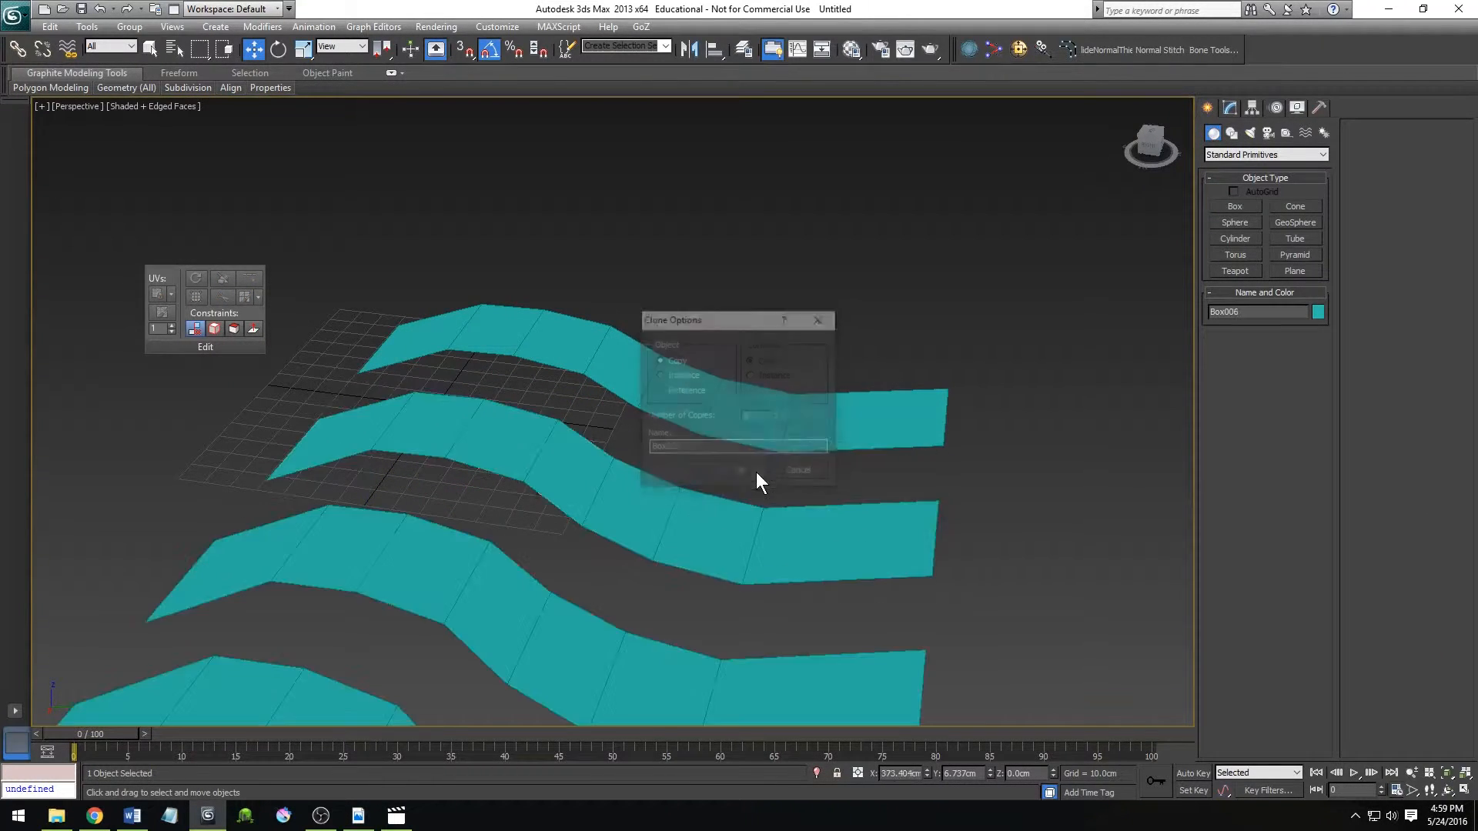
scroll(677, 514, "down", 5)
scroll(673, 516, "up", 5)
scroll(669, 467, "down", 3)
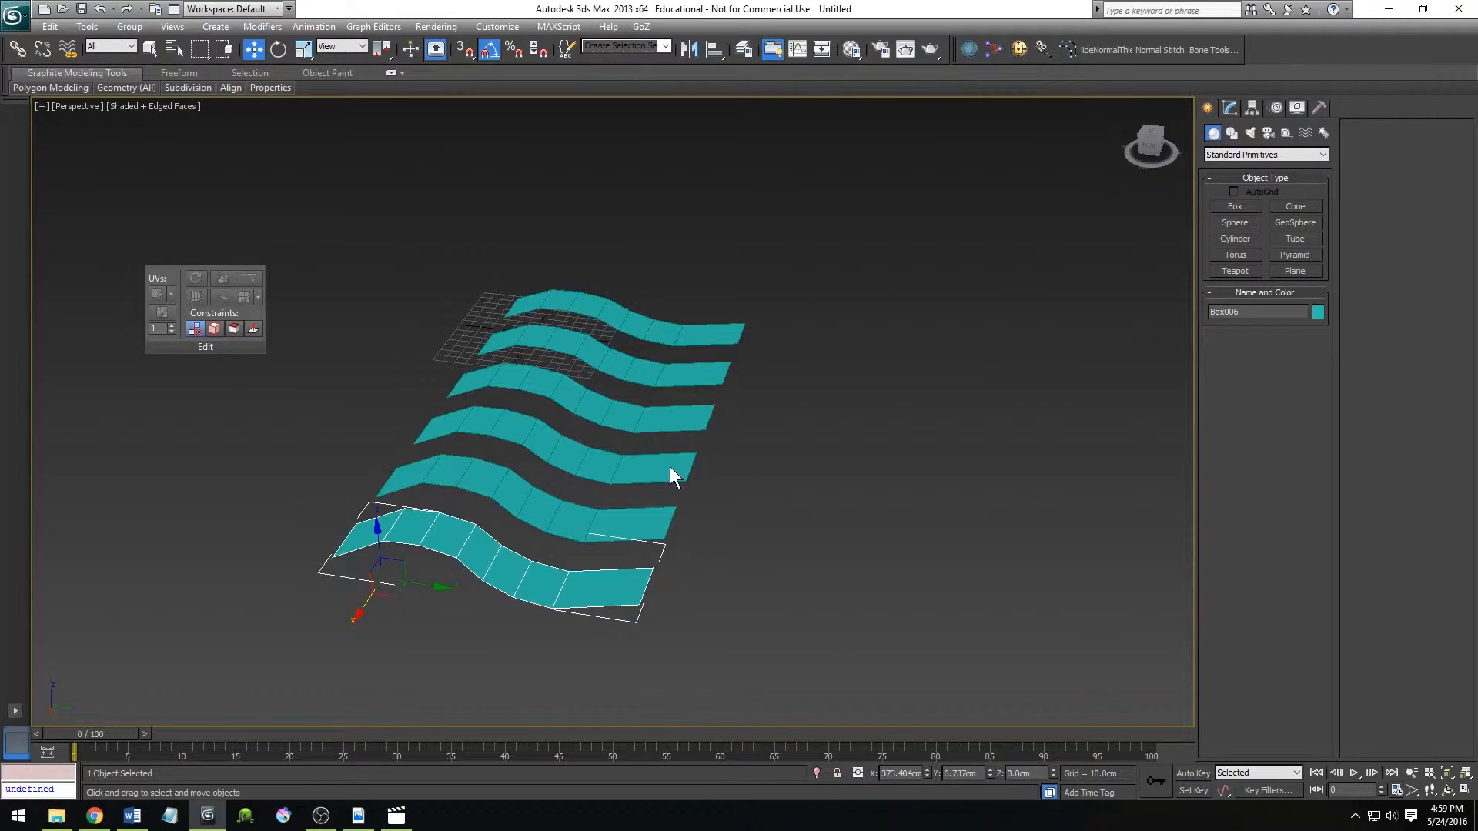
Select the second-to-last strip, hide all unselected strips, and unhide everything.
middle_click_drag(652, 481, 585, 497, "alt")
left_click(585, 497)
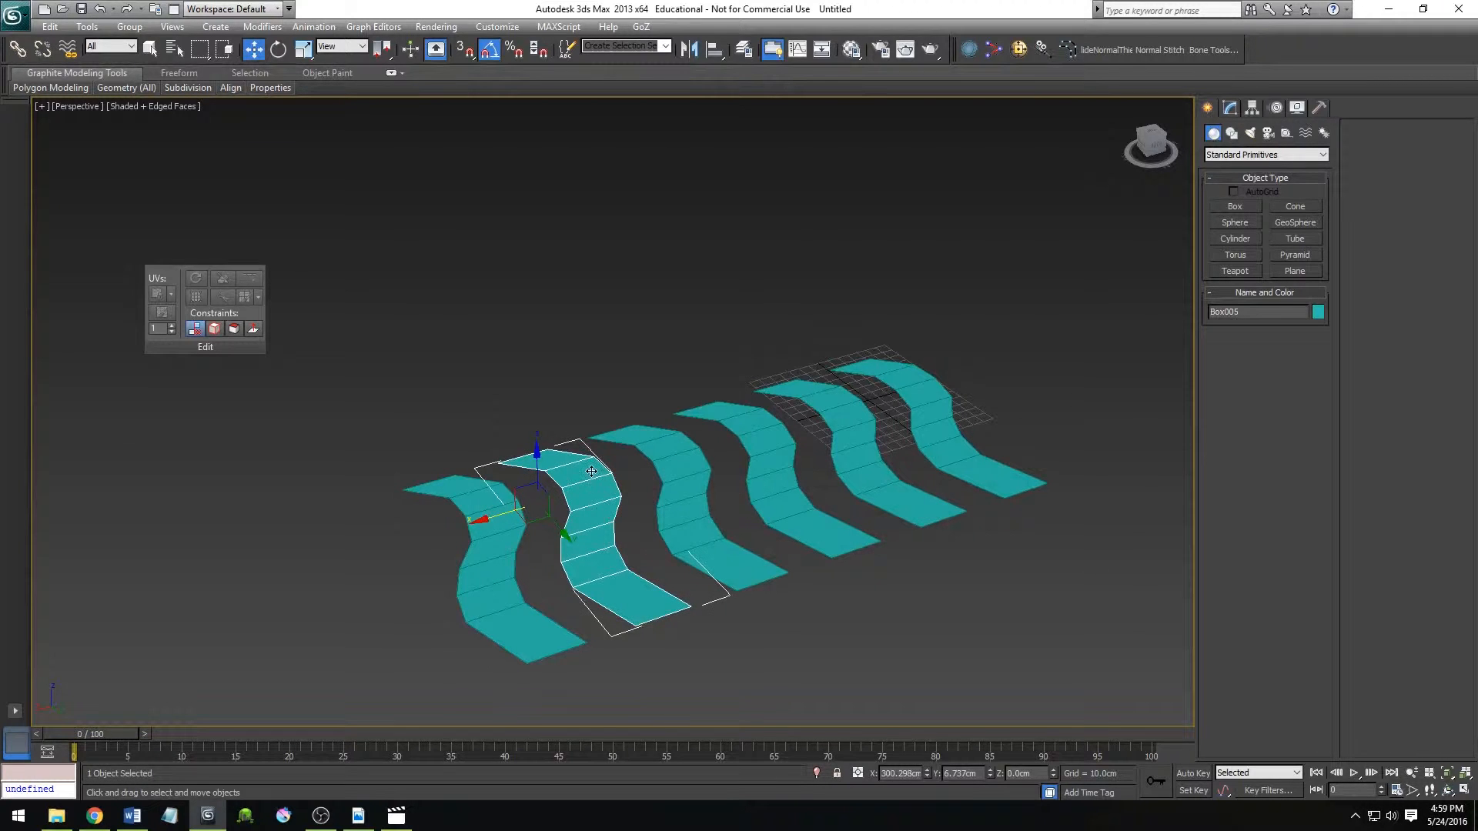
right_click(589, 469)
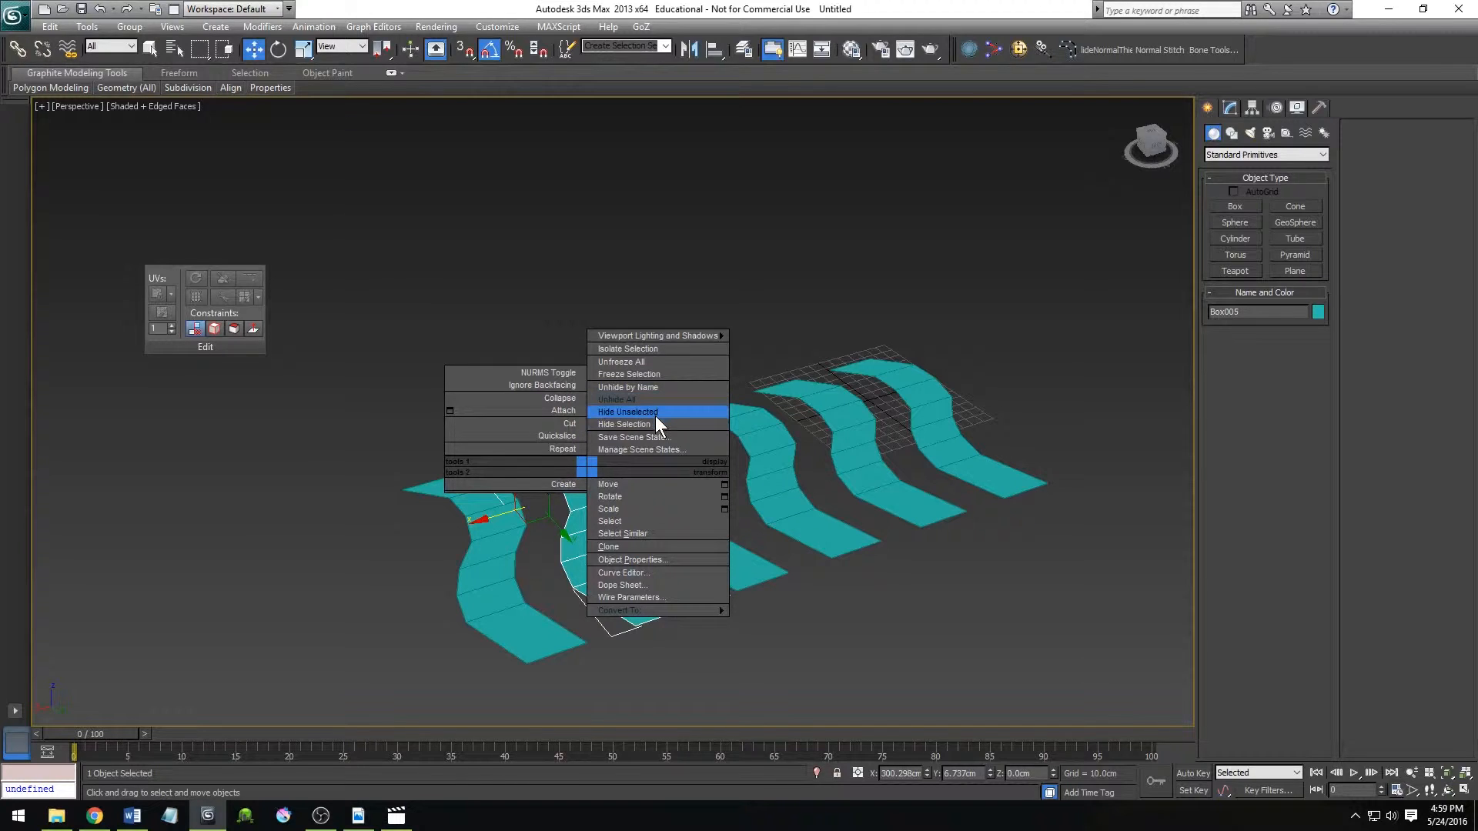
left_click(628, 413)
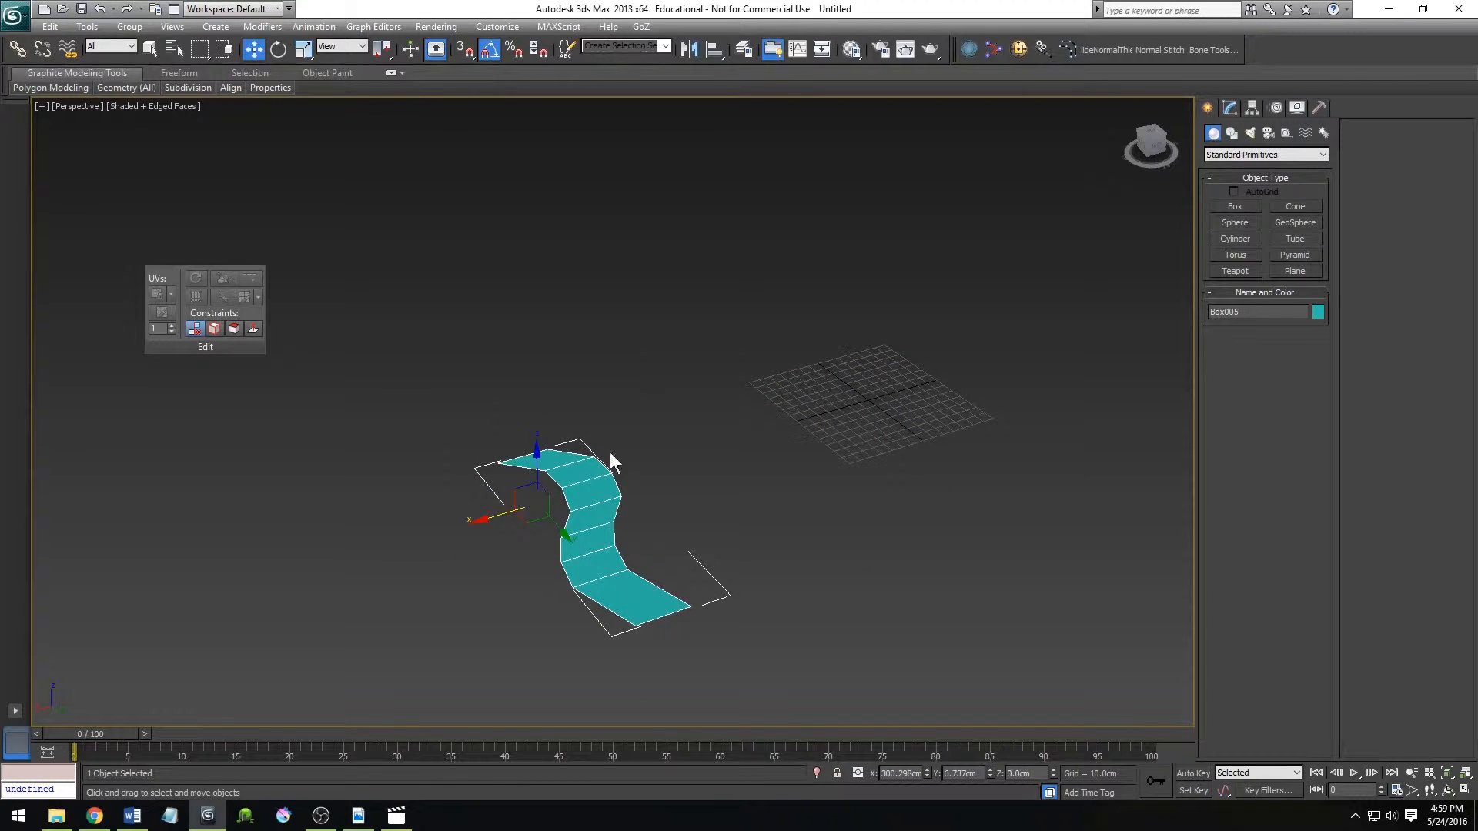
right_click(592, 472)
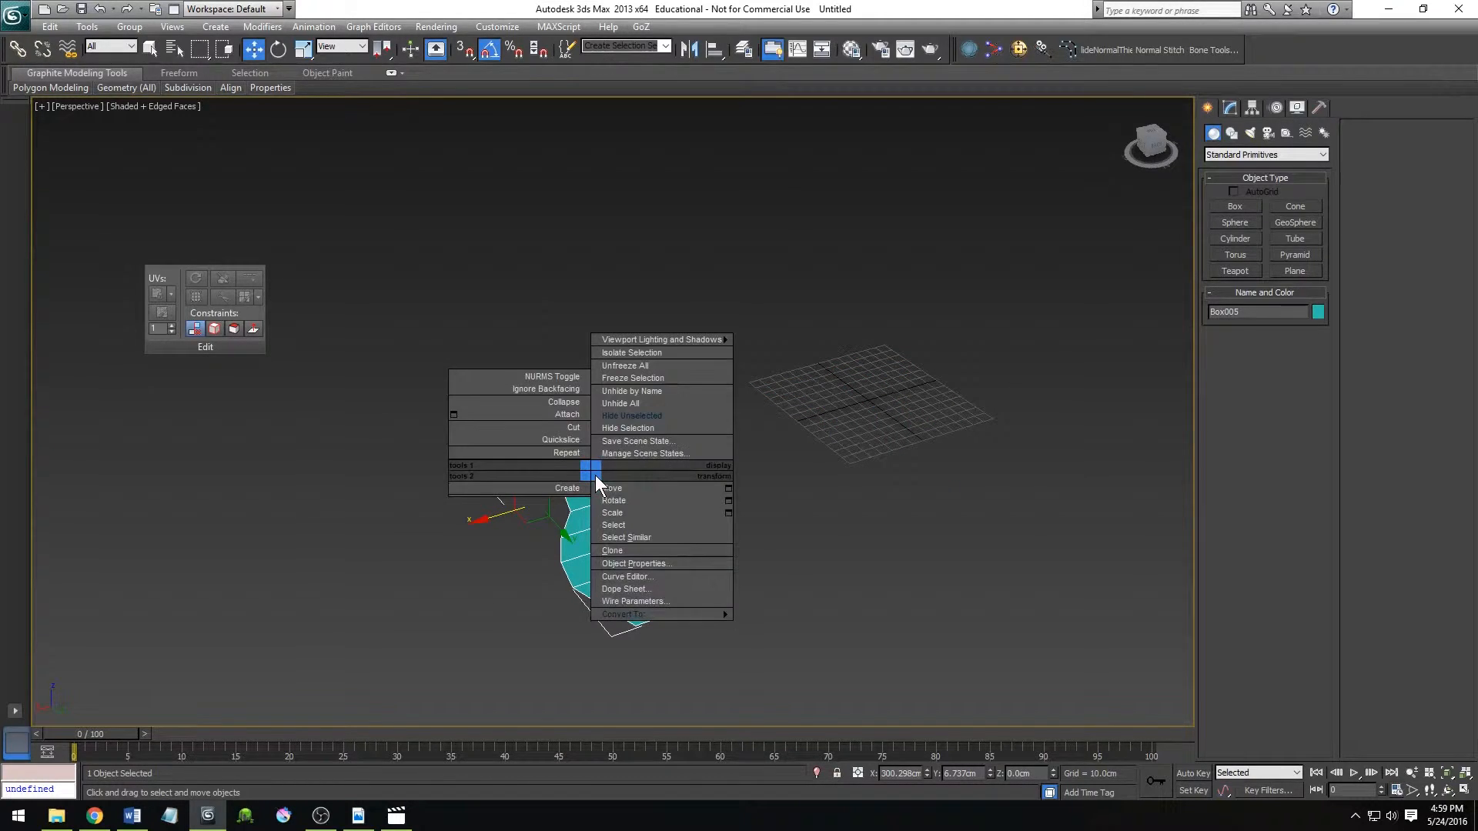
left_click(644, 403)
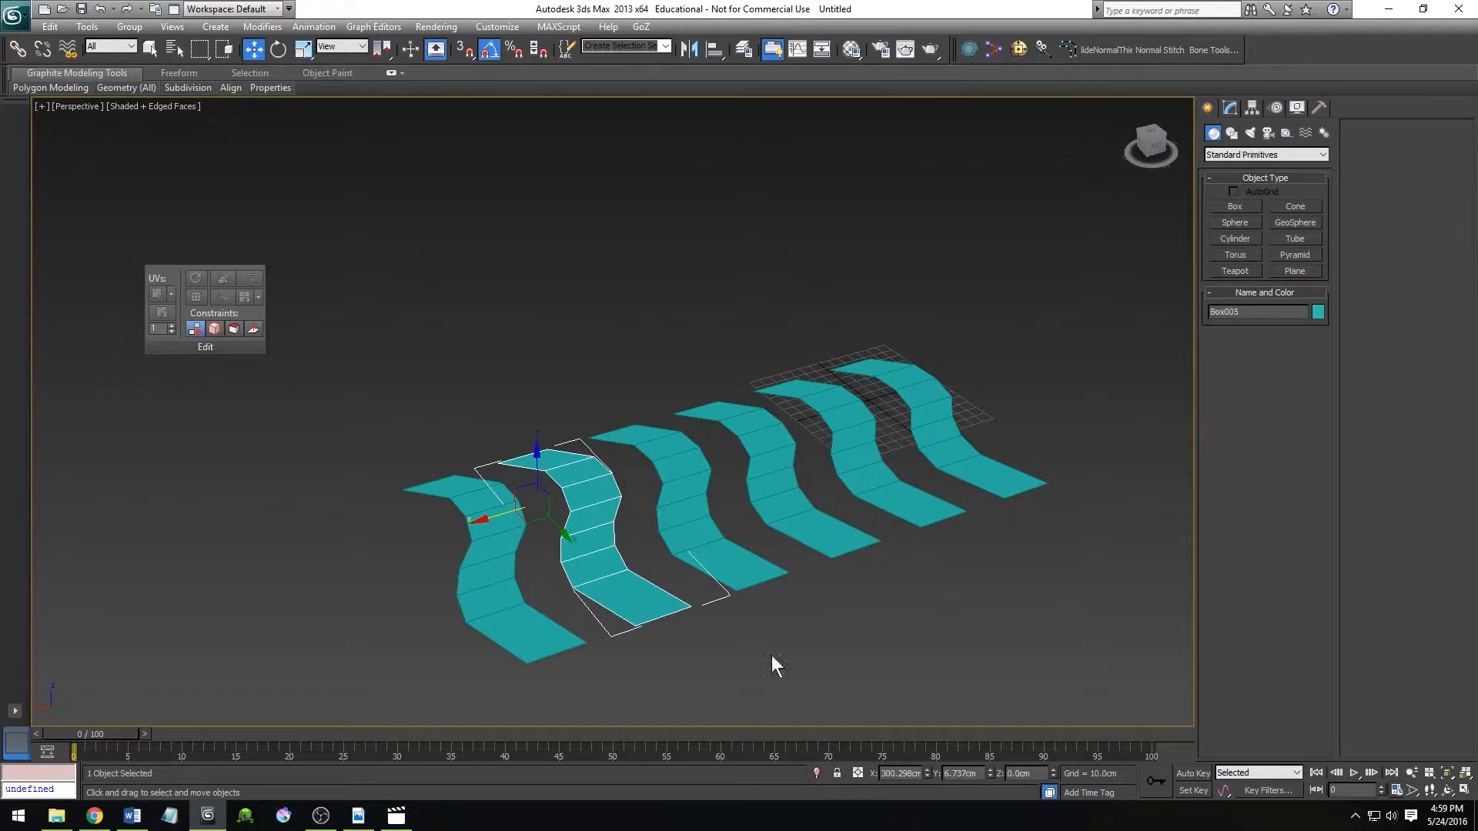
Toggle Isolate Selection on and off repeatedly for the selected strip, ending with all strips shown.
left_click(816, 772)
left_click(816, 773)
left_click(816, 773)
left_click(816, 773)
left_click(816, 773)
left_click(816, 773)
left_click(816, 773)
left_click(816, 773)
left_click(816, 773)
left_click(816, 773)
middle_click_drag(678, 602, 793, 783, "alt")
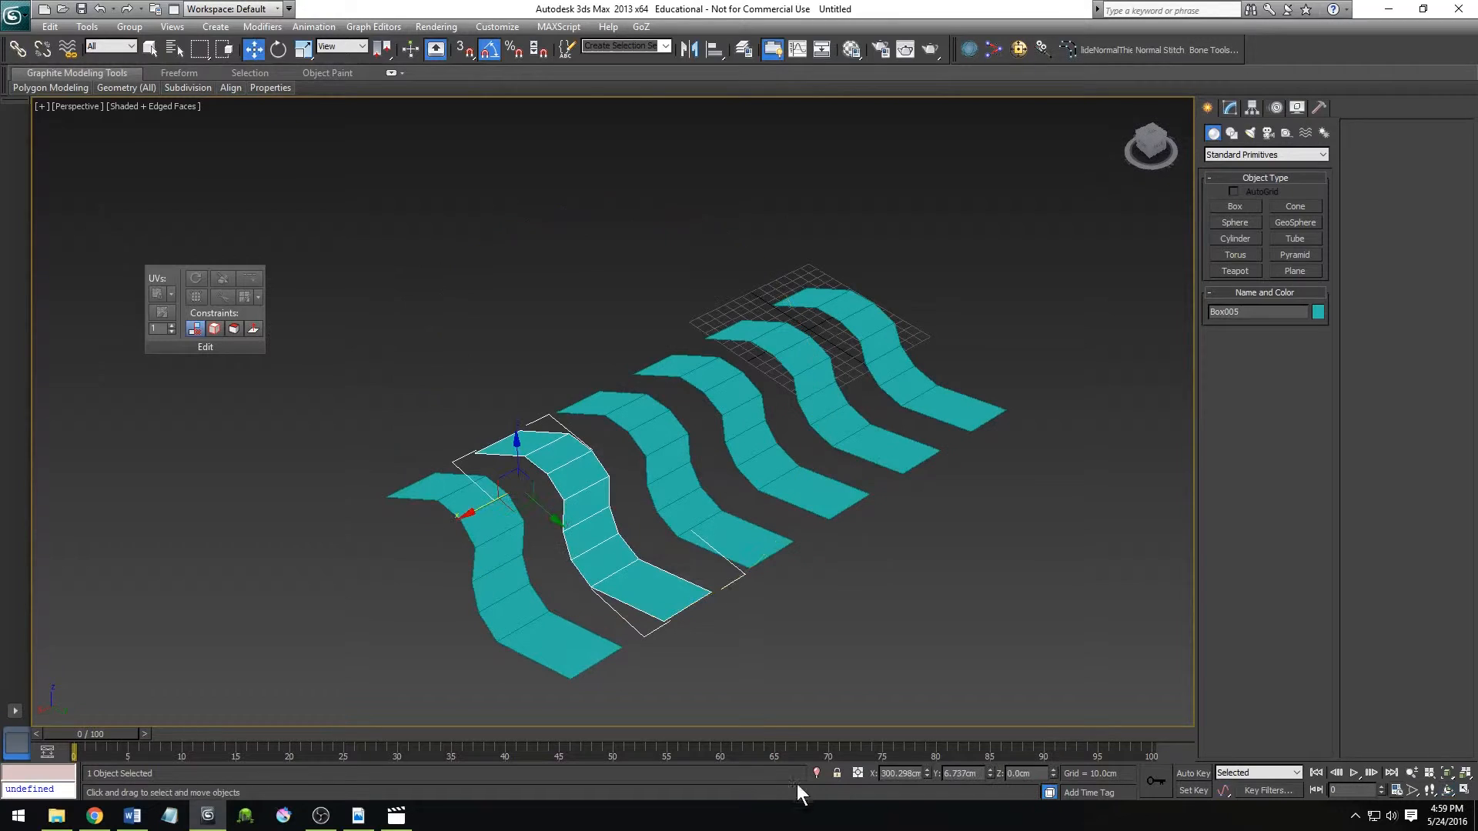
left_click(817, 773)
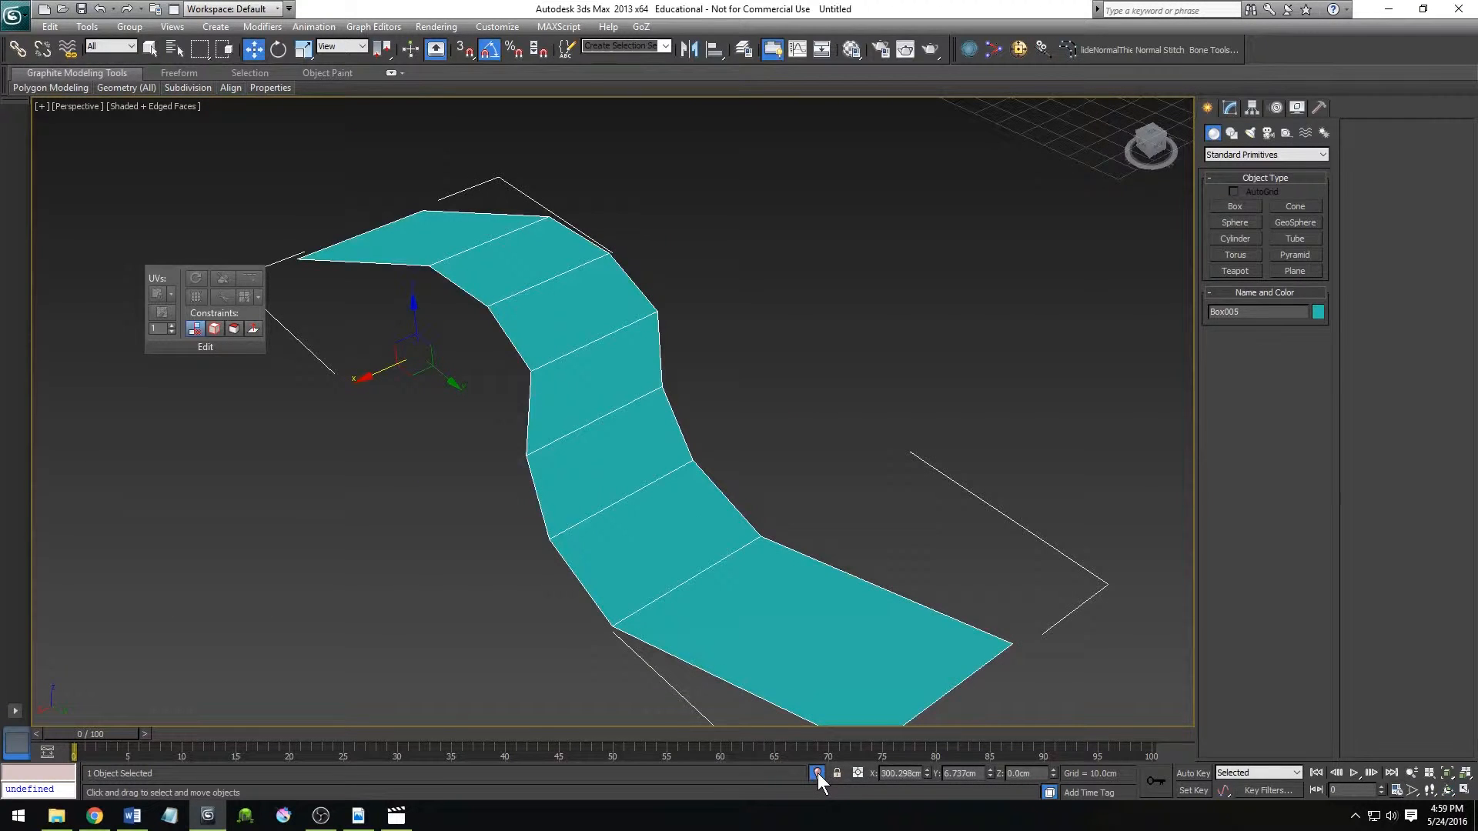
left_click(817, 773)
left_click(818, 773)
left_click(818, 773)
left_click(817, 773)
left_click(817, 773)
Select individual strips one after another and zoom the view to frame each selection.
left_click(789, 367)
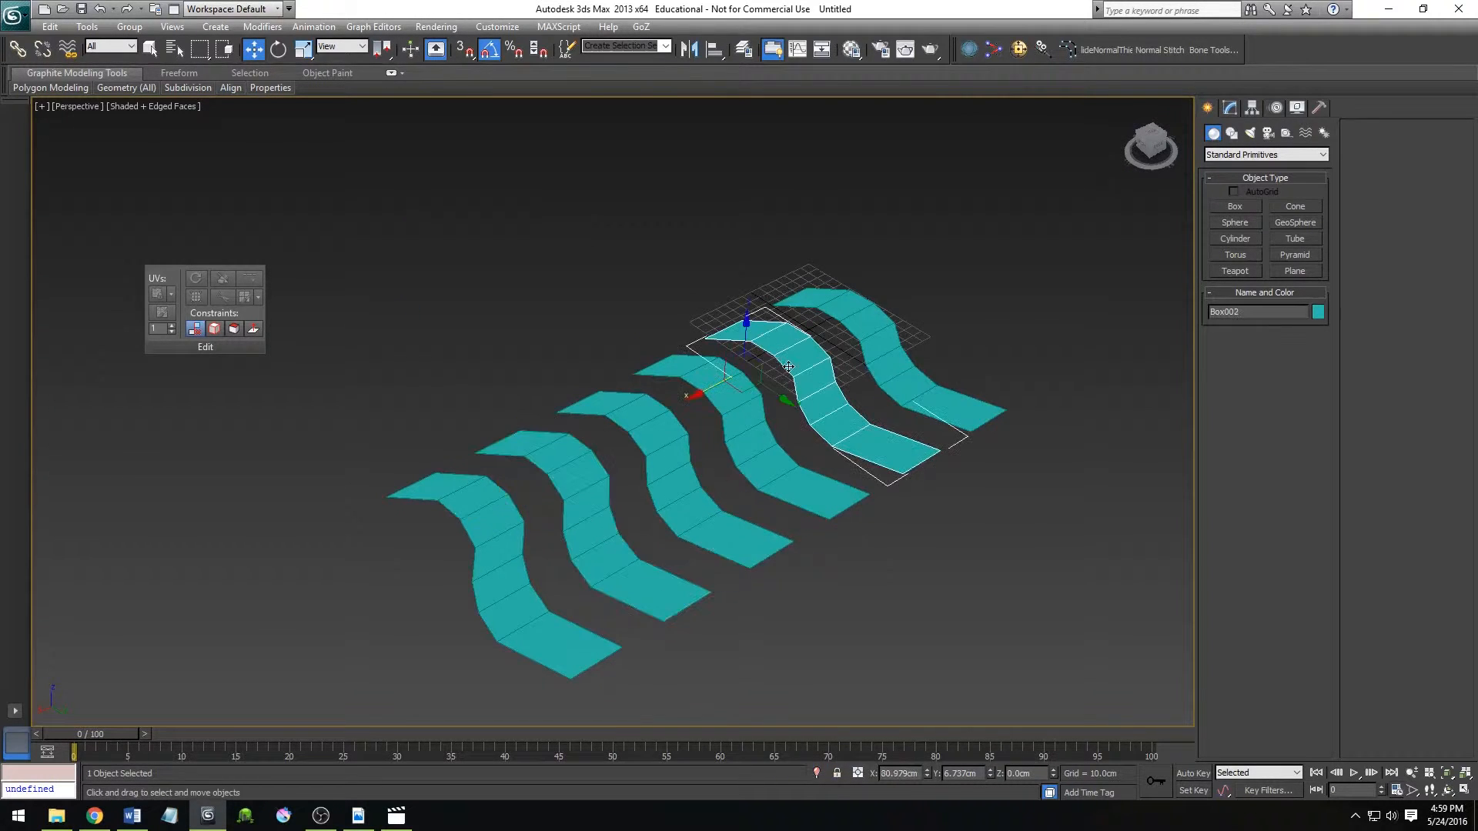
key("z")
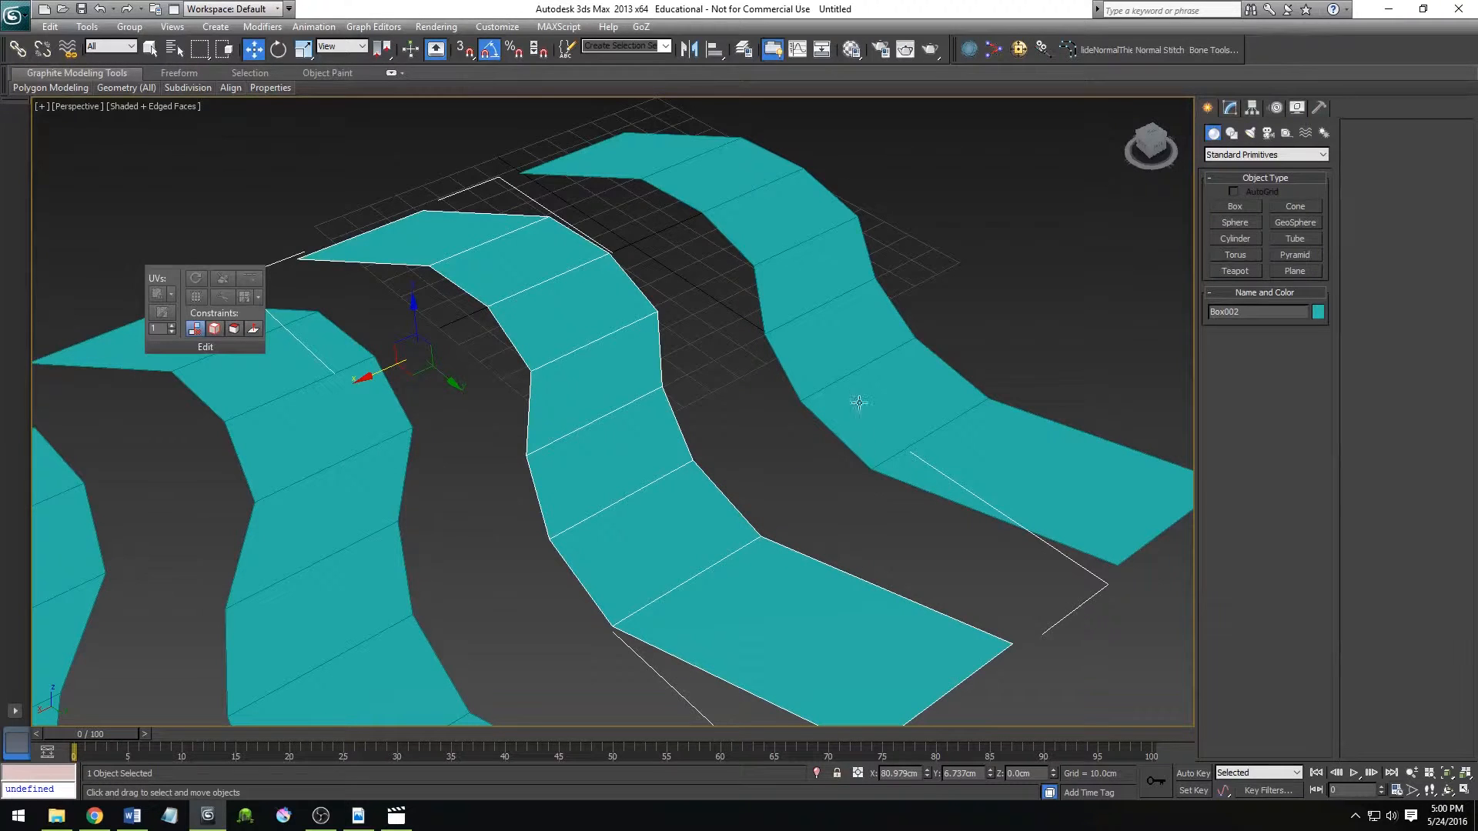
left_click(885, 434)
key("Delete")
left_click(643, 493)
left_click(334, 537)
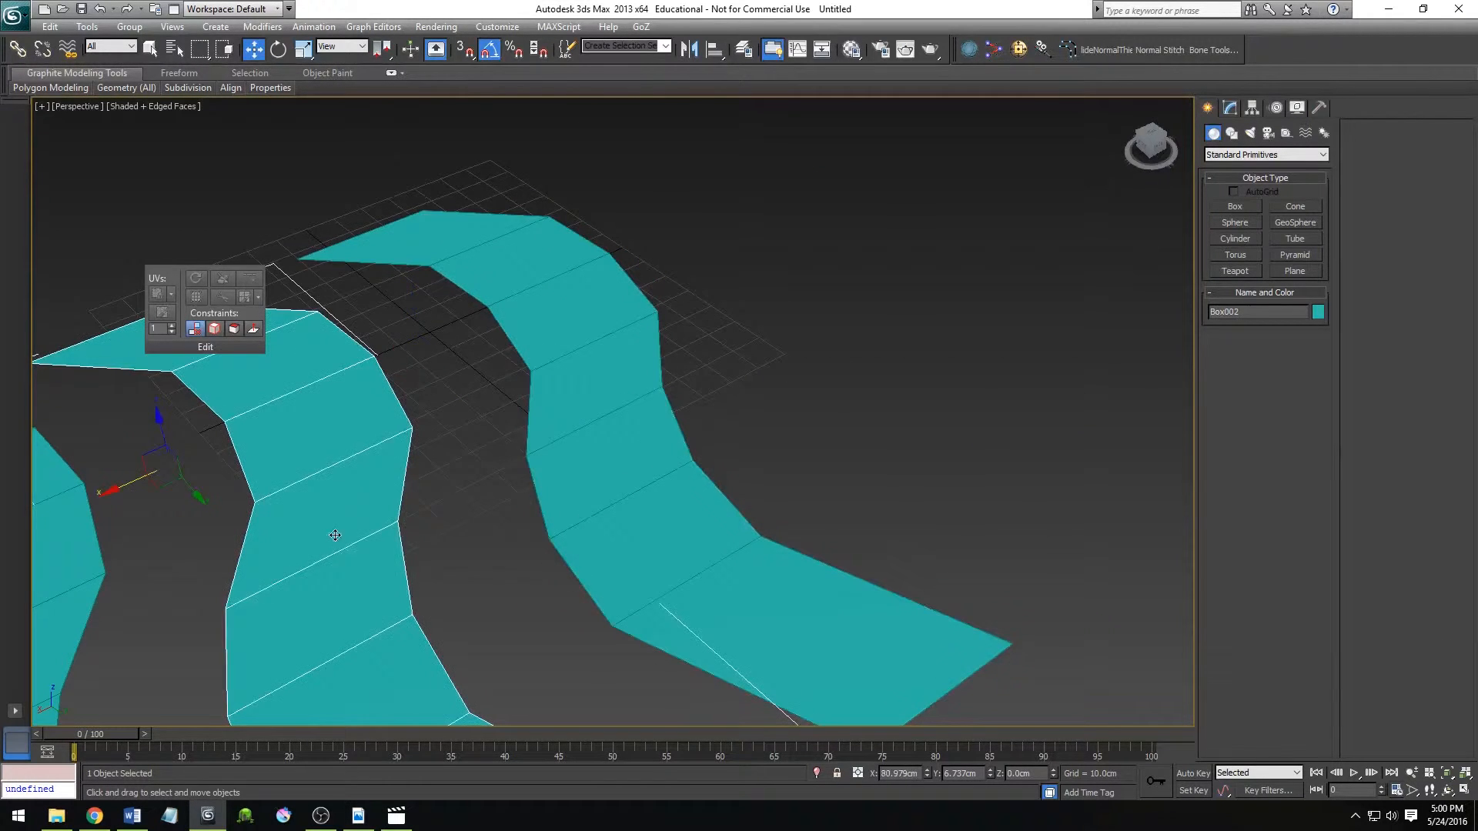
key("ctrl+z")
key("ctrl+z")
key("ctrl+z")
key("ctrl+z")
left_click(399, 482)
key("z")
left_click(349, 528)
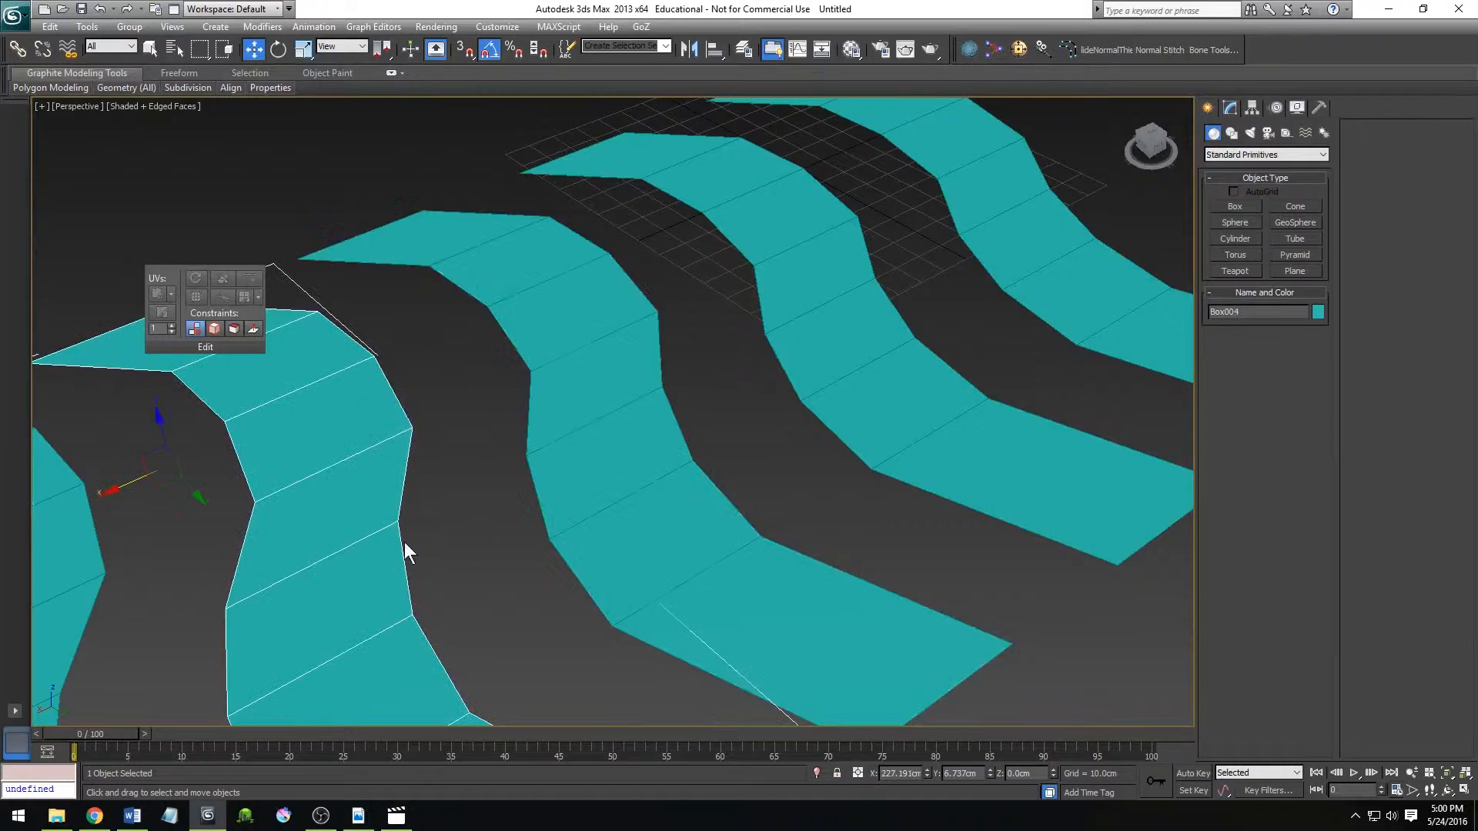
key("z")
left_click(317, 515)
scroll(358, 531, "down", 5)
key("z")
Delete the five strip copies together, and delete the original strip to empty the scene.
scroll(397, 571, "down", 8)
scroll(514, 509, "up", 5)
key("ctrl+r")
left_click_drag(712, 477, 759, 462)
key("w")
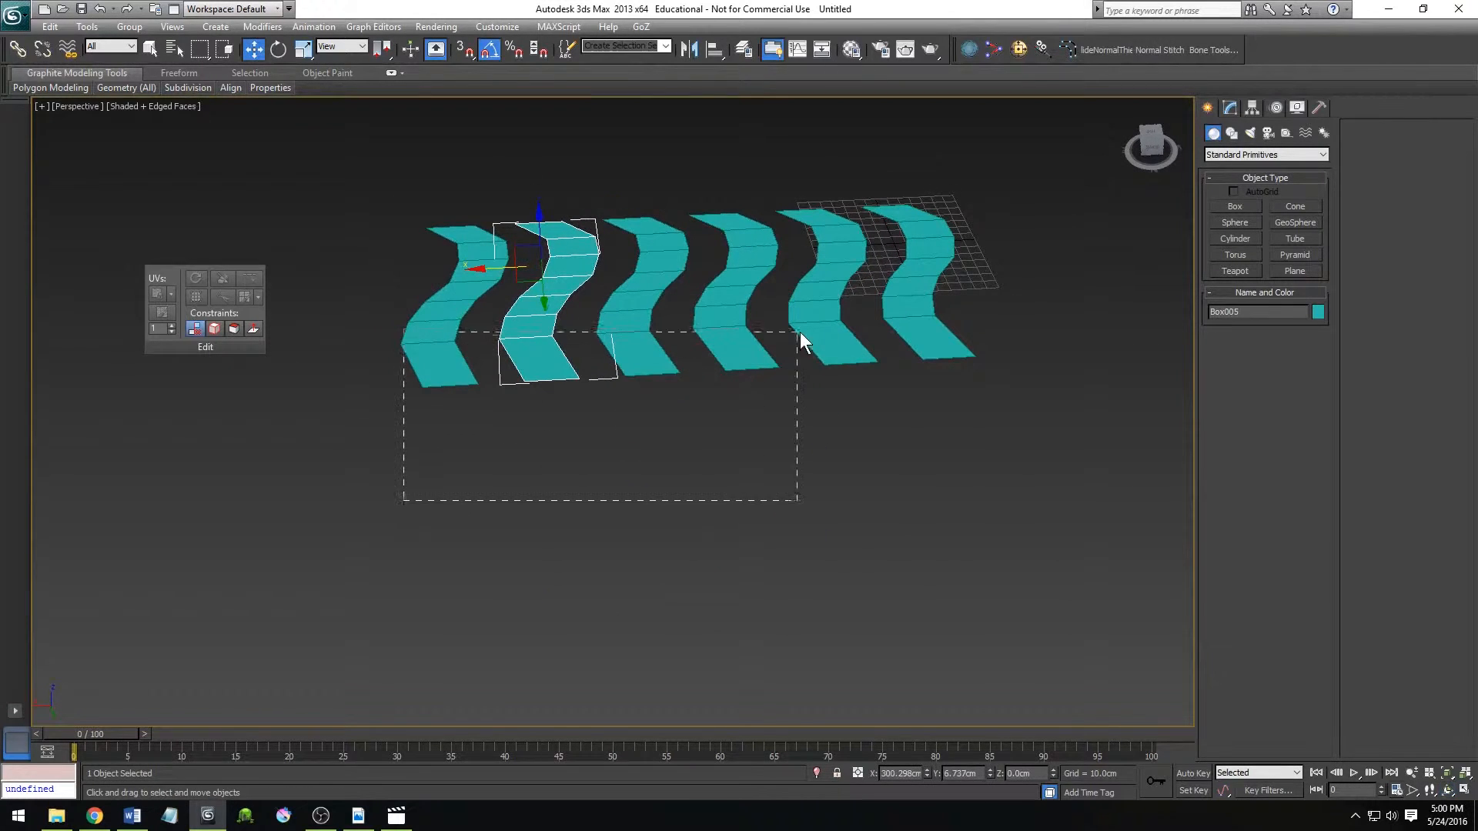
left_click_drag(797, 334, 811, 321)
key("Delete")
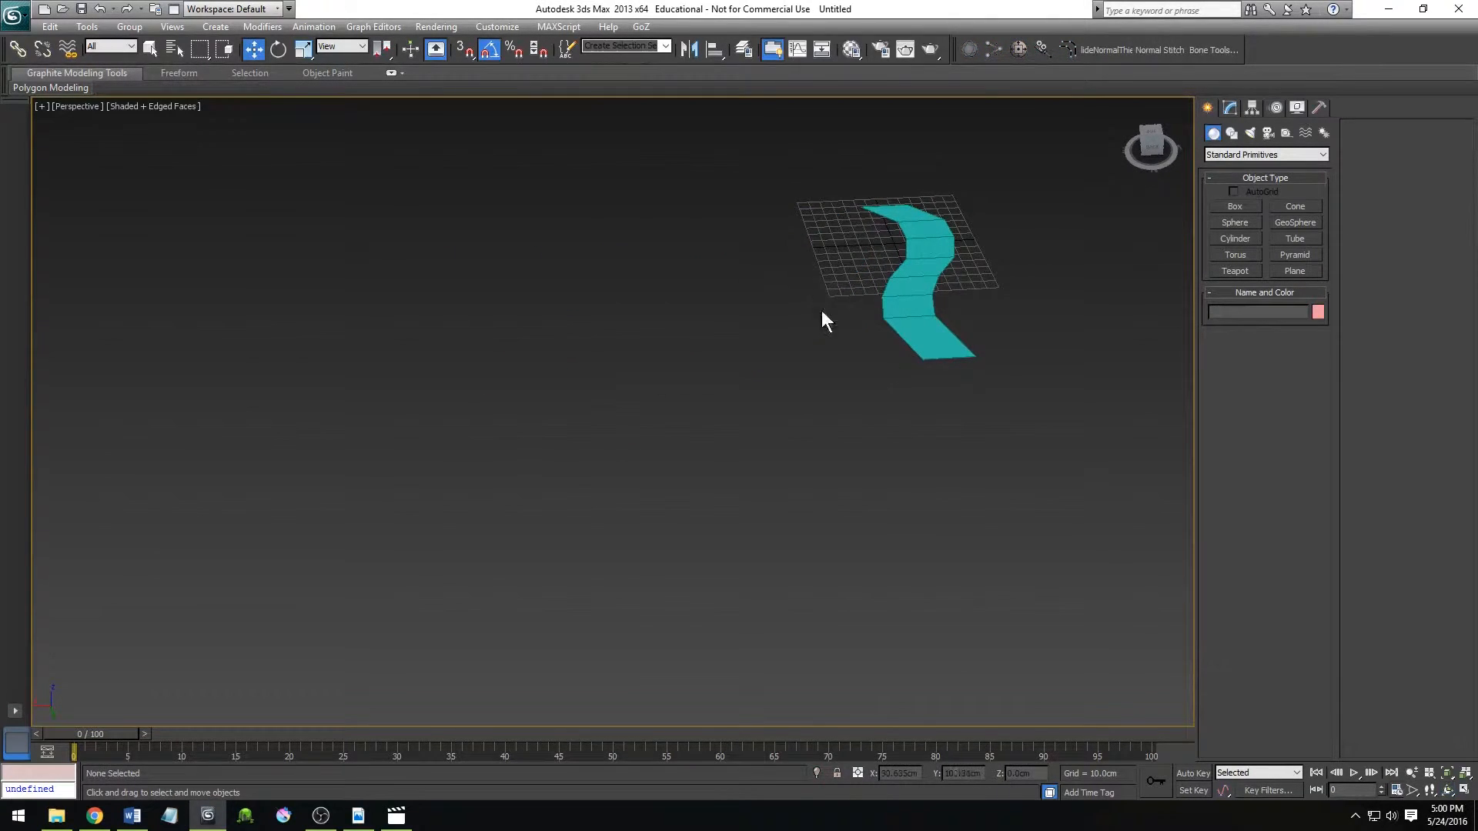
middle_click_drag(852, 424, 638, 519)
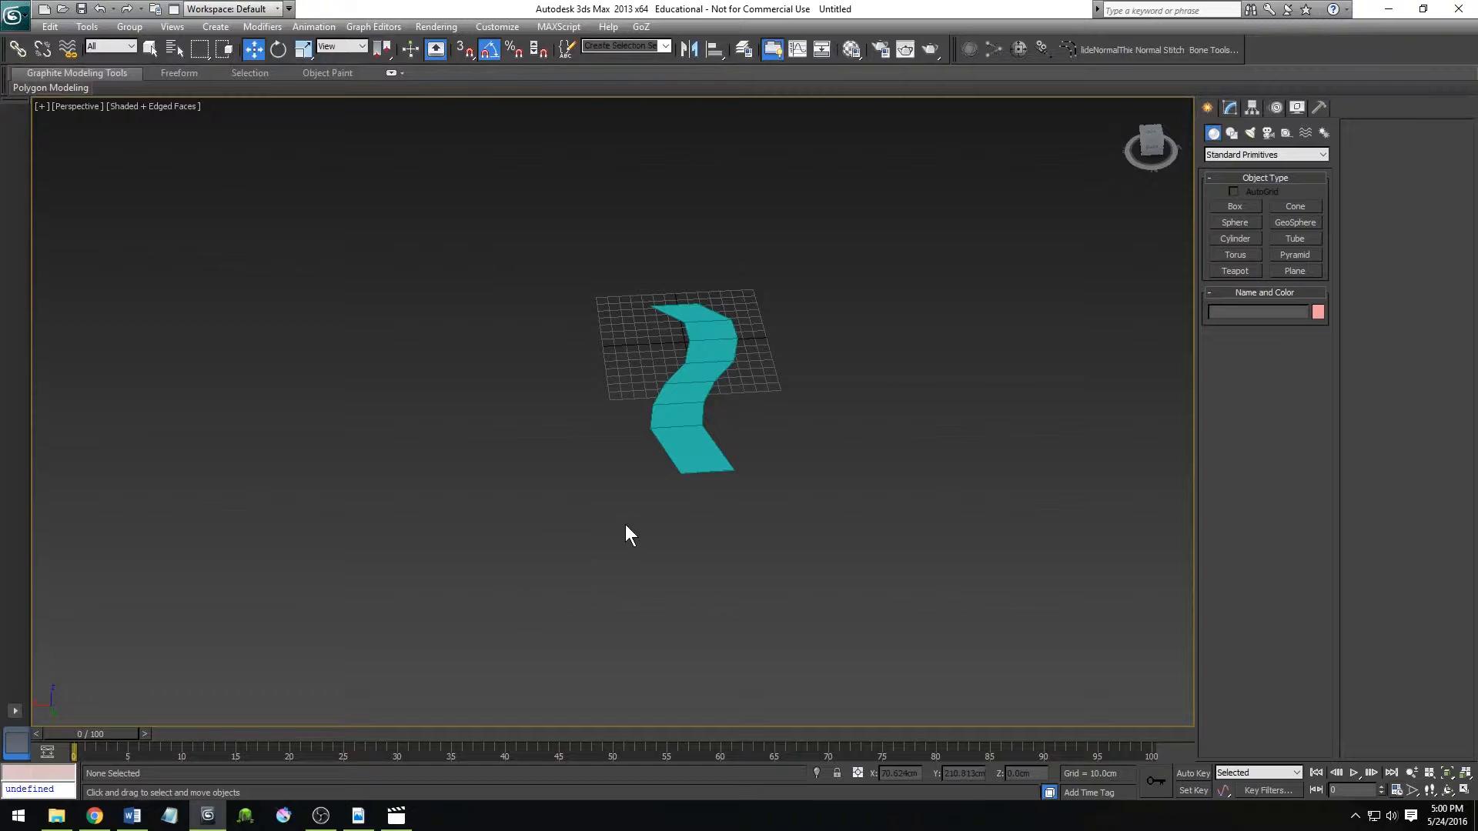
left_click(667, 394)
key("Delete")
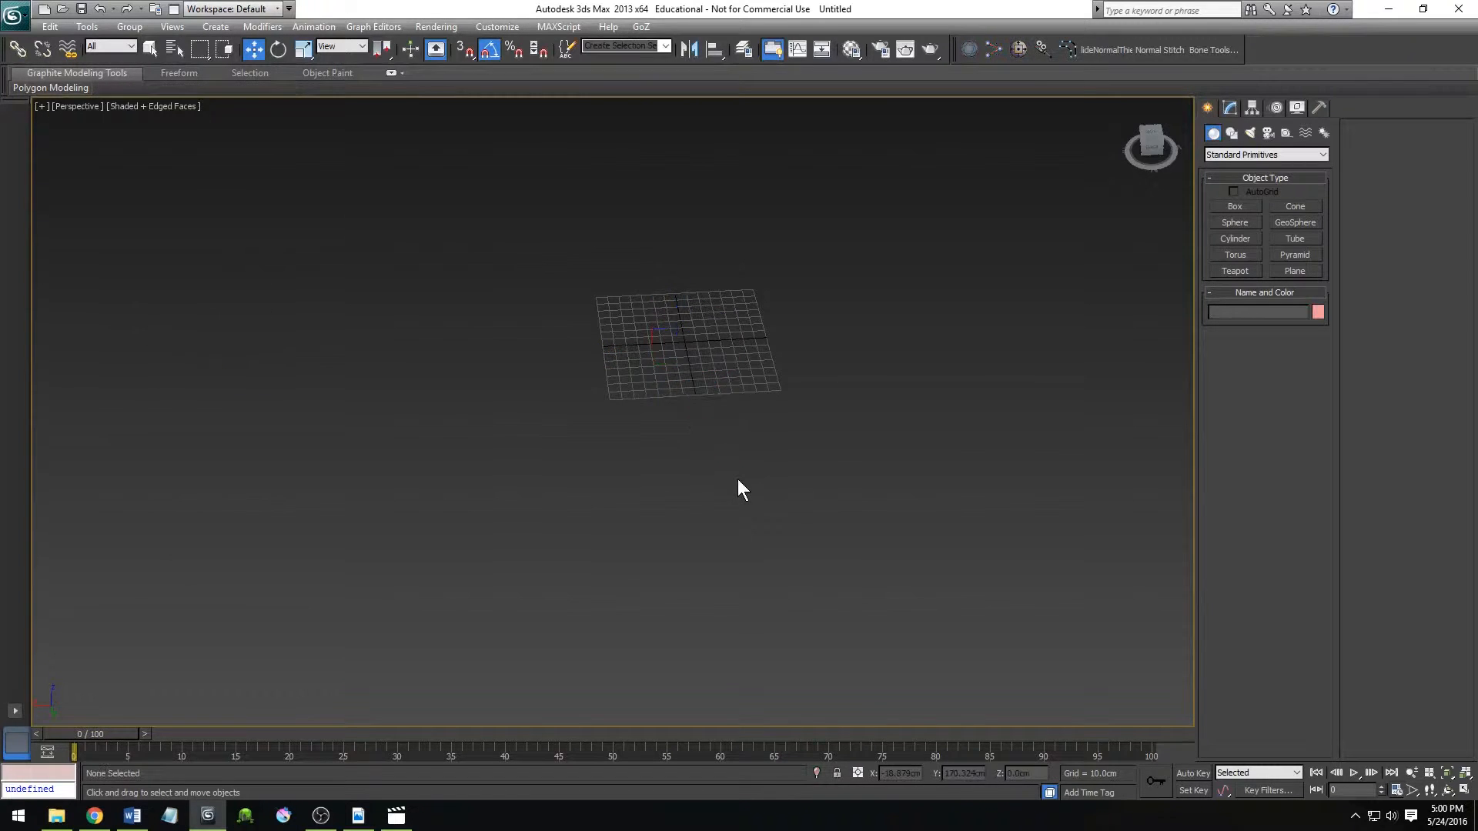
Create a box primitive about 91 cm high over the middle of the grid.
left_click(1224, 203)
left_click_drag(622, 316, 777, 385)
left_click(746, 304)
key("w")
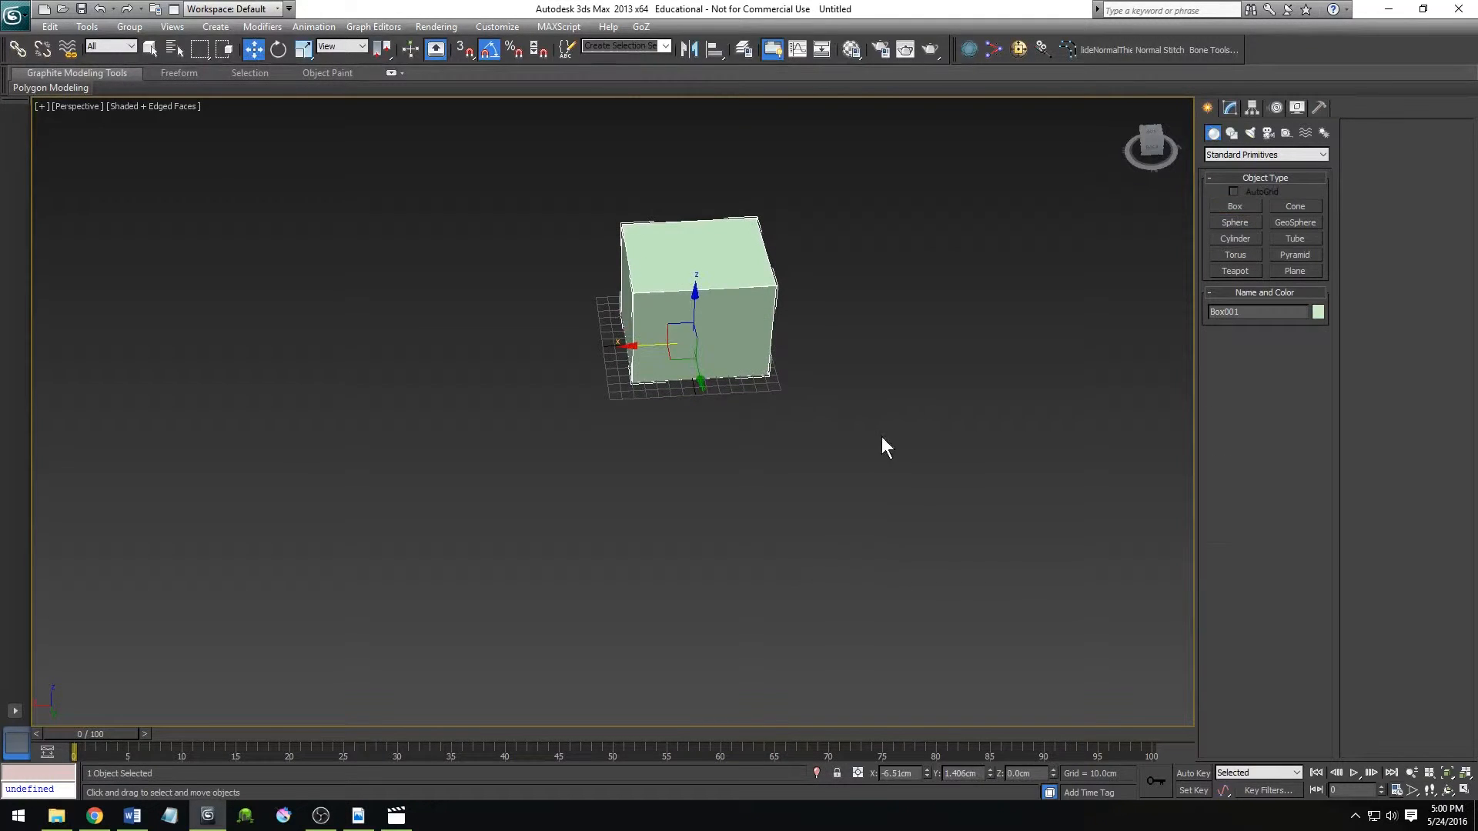
scroll(793, 516, "down", 2)
scroll(793, 516, "up", 2)
middle_click_drag(736, 559, 714, 502, "alt")
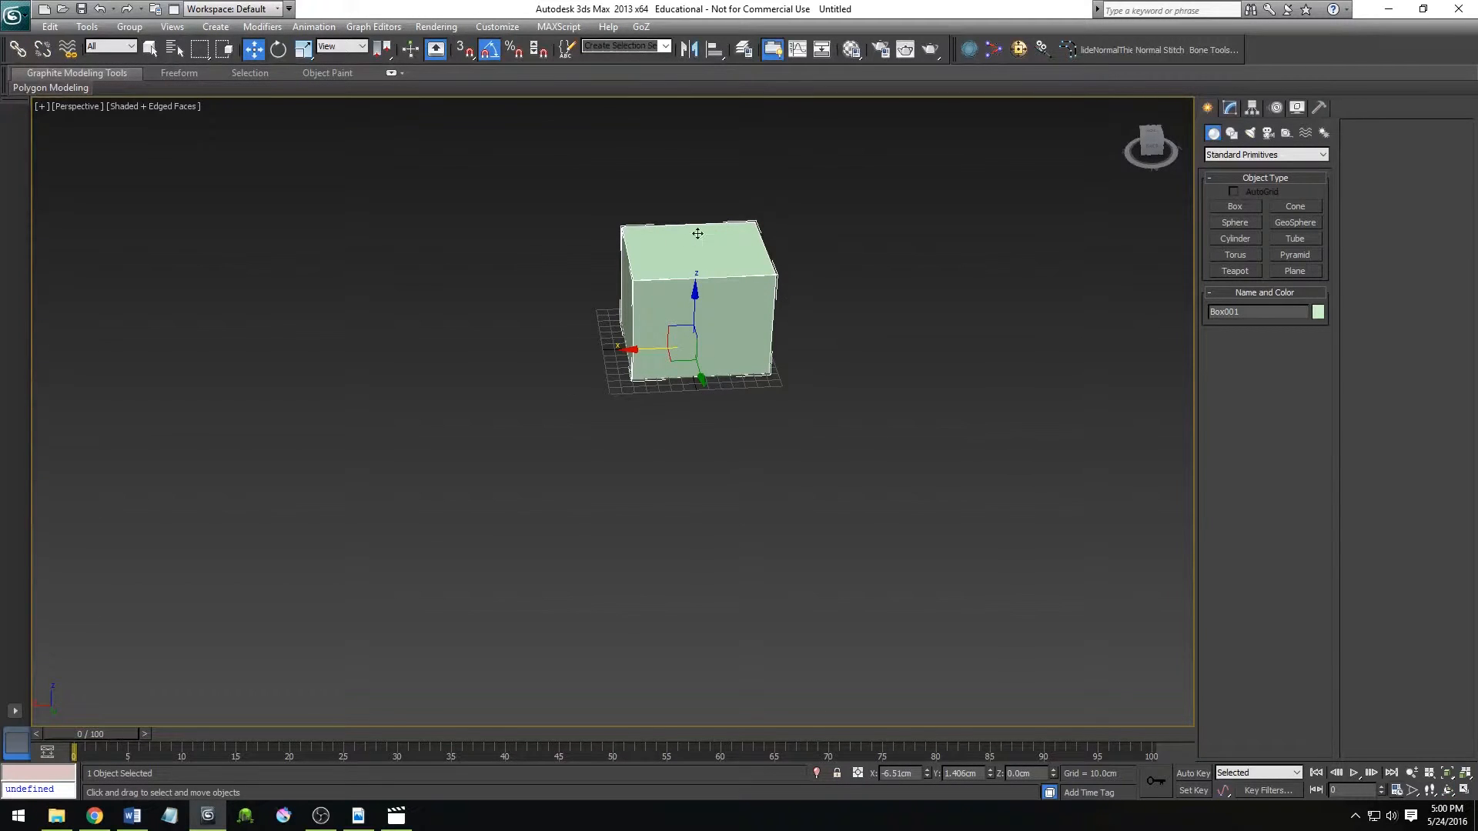
Shift the box along X, and centre it on the grid by setting its X and Y positions to 0.
mouse_move(655, 366)
left_mouse_down()
mouse_move(549, 368)
mouse_move(656, 372)
left_mouse_up()
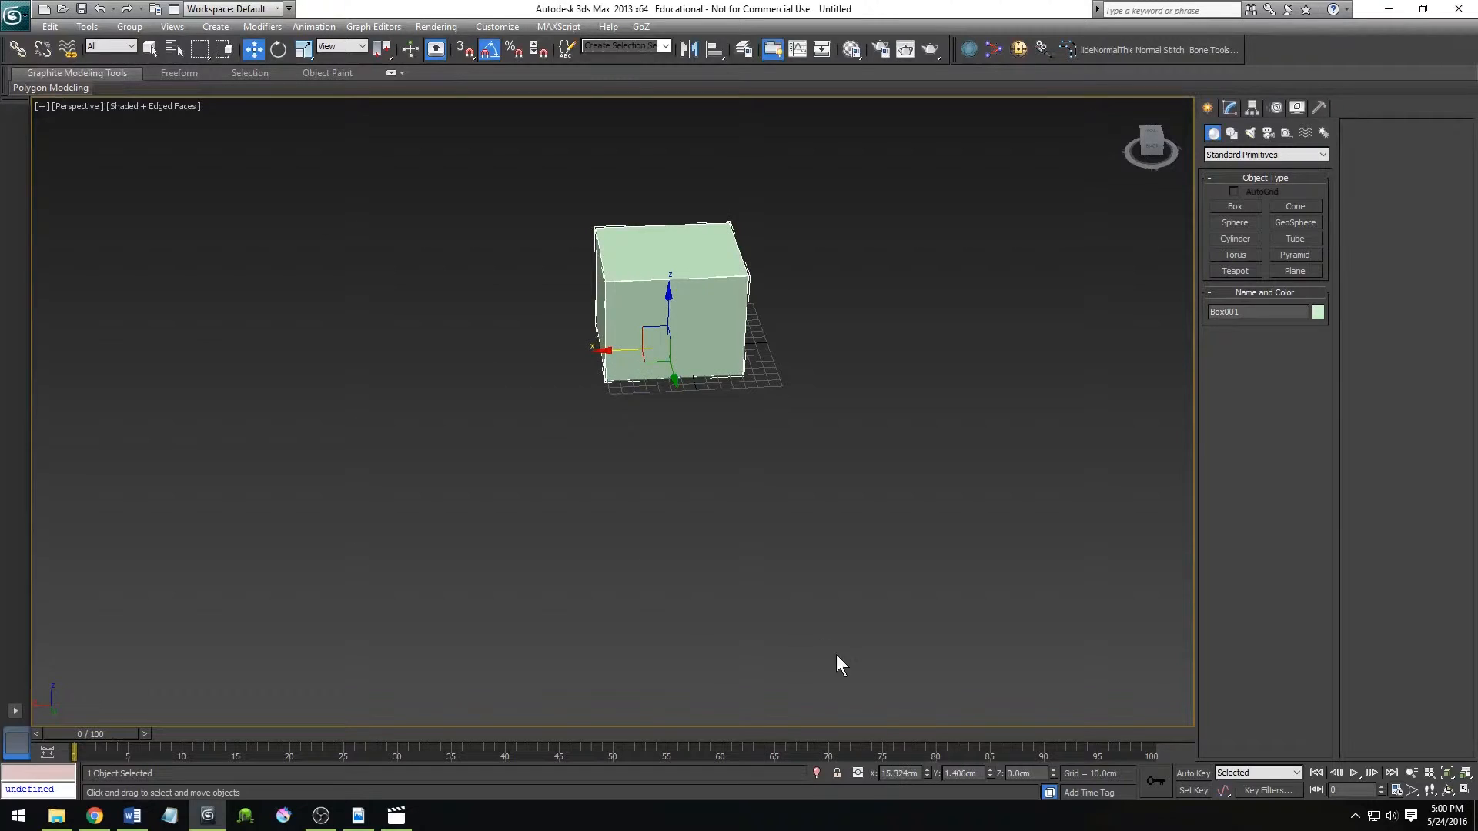
left_click_drag(919, 776, 867, 778)
left_click_drag(980, 778, 917, 779)
left_click_drag(1036, 776, 882, 775)
key("Return")
left_click_drag(982, 775, 918, 785)
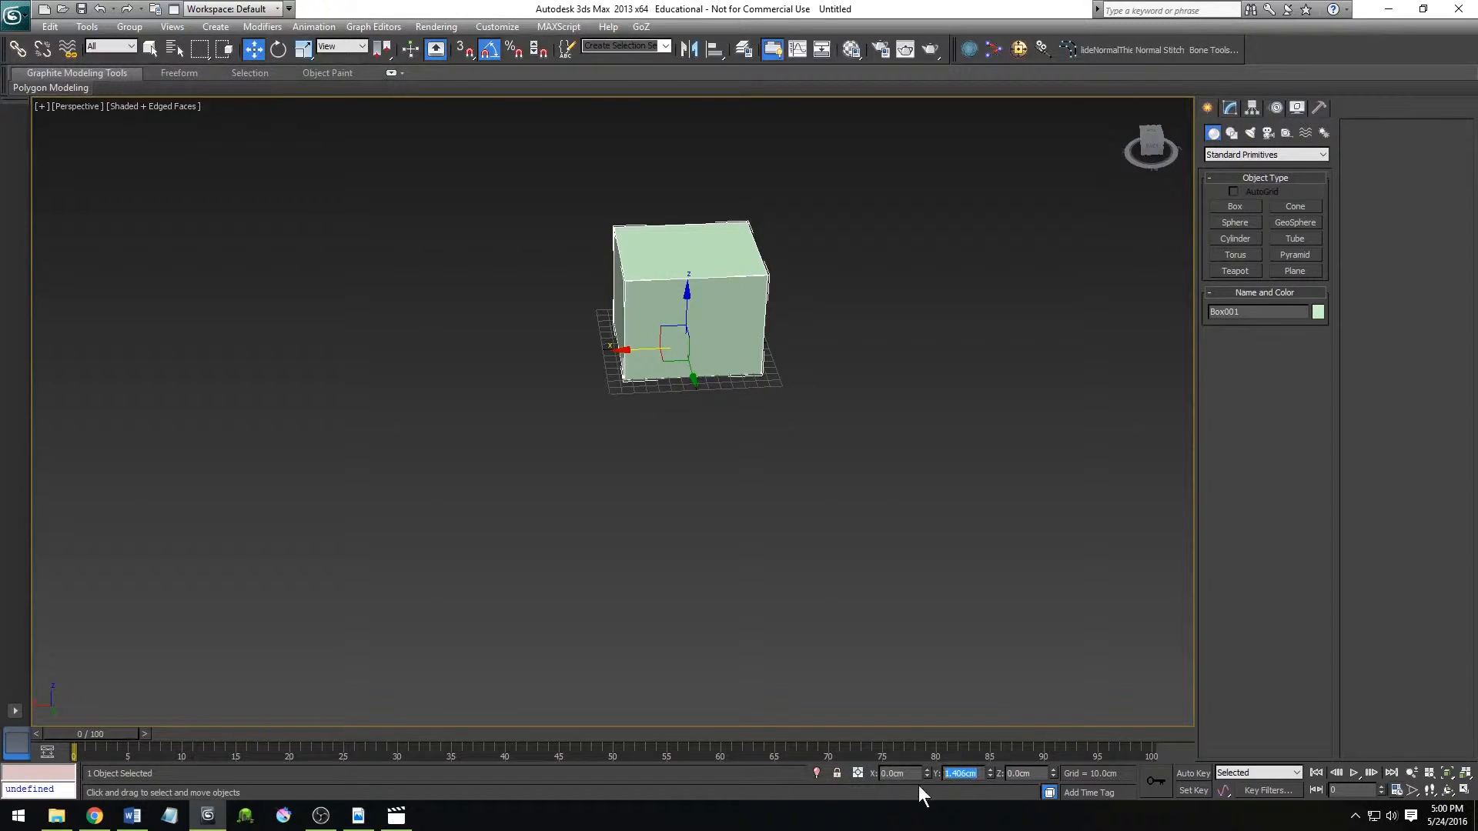
type("0")
key("Return")
Move the box away across the ground plane, and reset its X and Y coordinates to zero.
left_click_drag(665, 363, 358, 589)
right_click(928, 774)
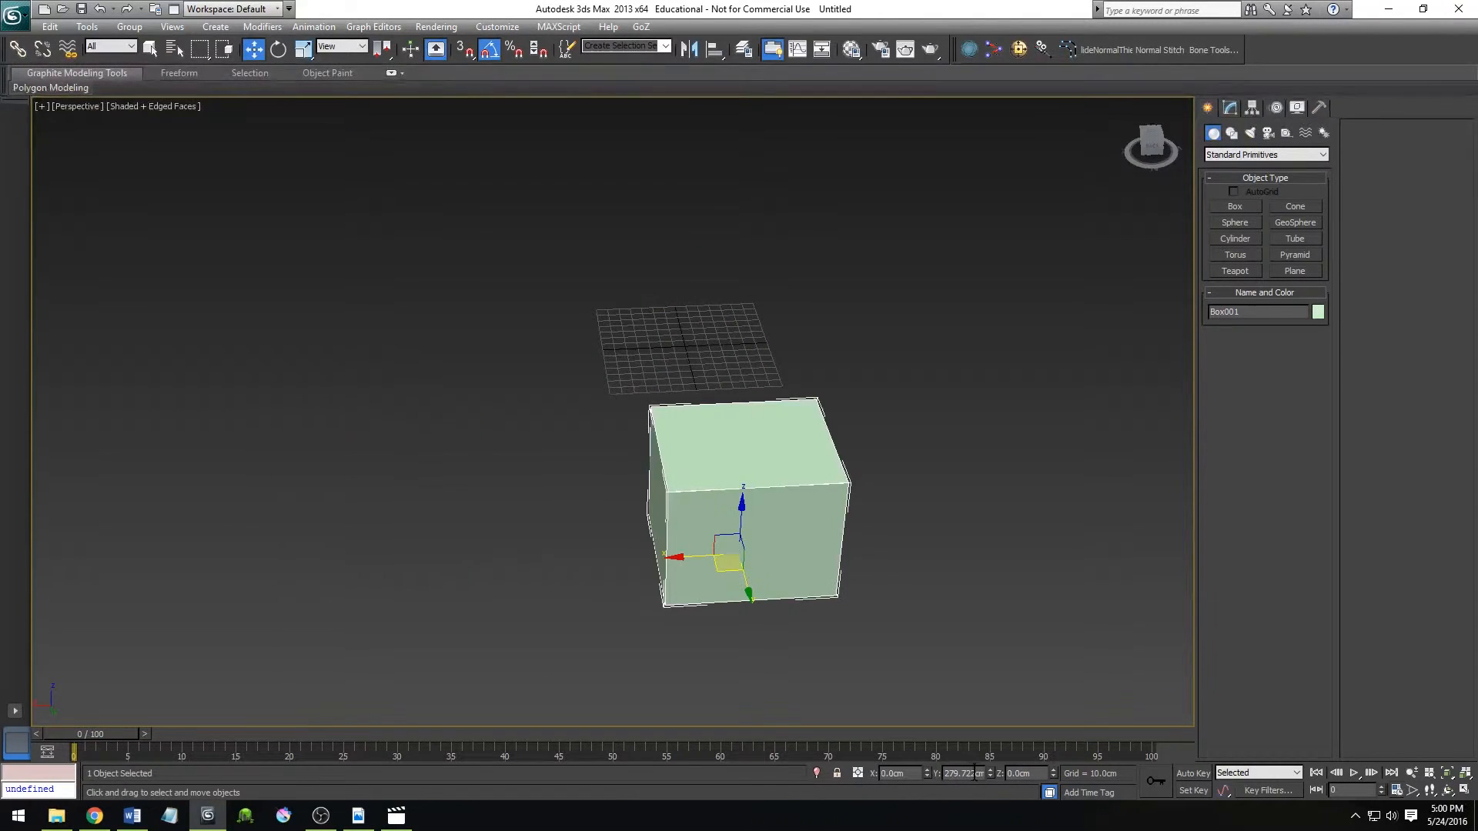
right_click(992, 772)
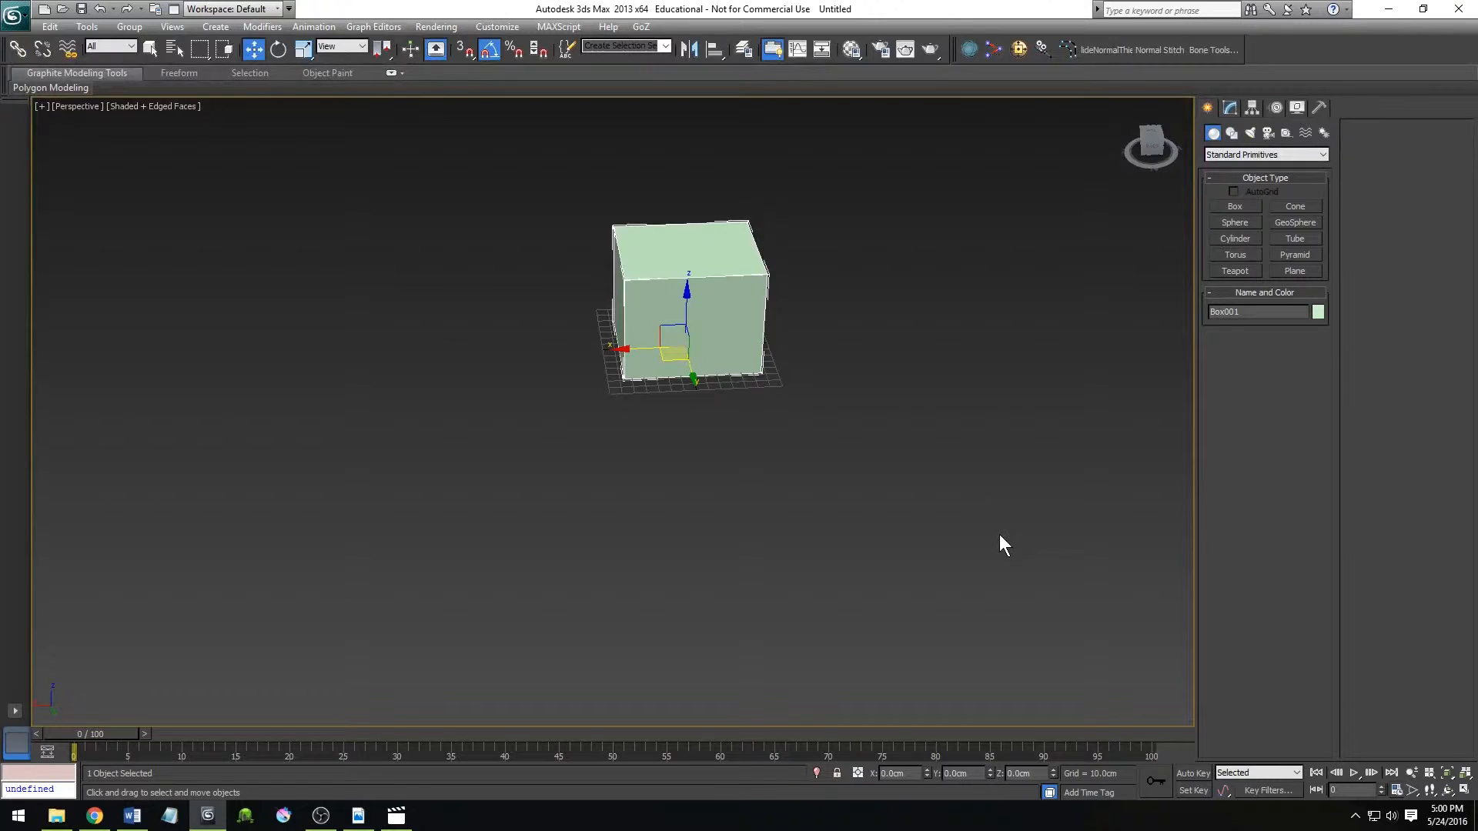
Convert the box to an Editable Poly.
middle_click_drag(736, 542, 713, 406, "alt")
right_click(702, 304)
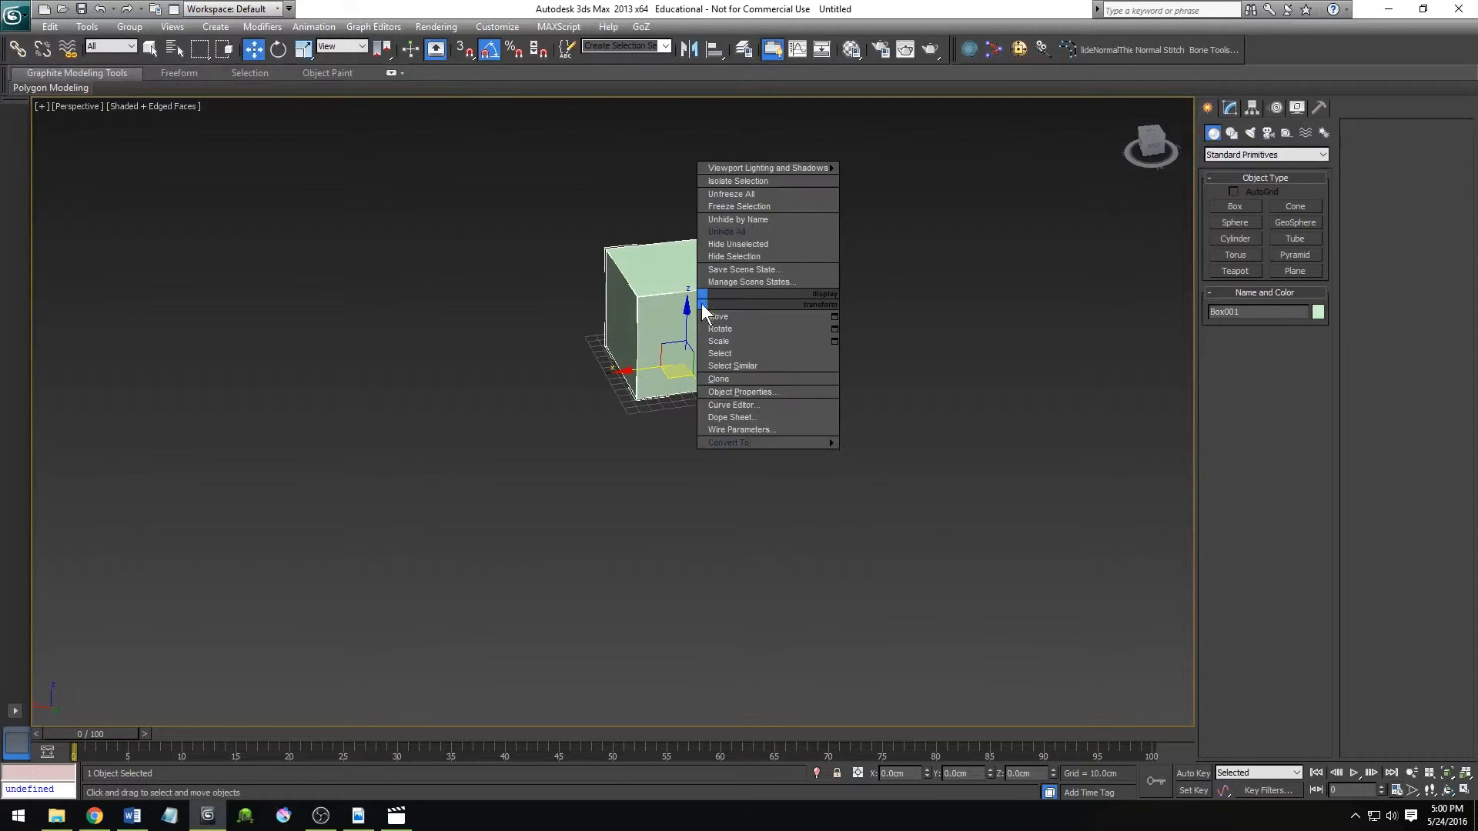
mouse_move(736, 443)
left_click(896, 450)
middle_click_drag(799, 478, 741, 452, "alt")
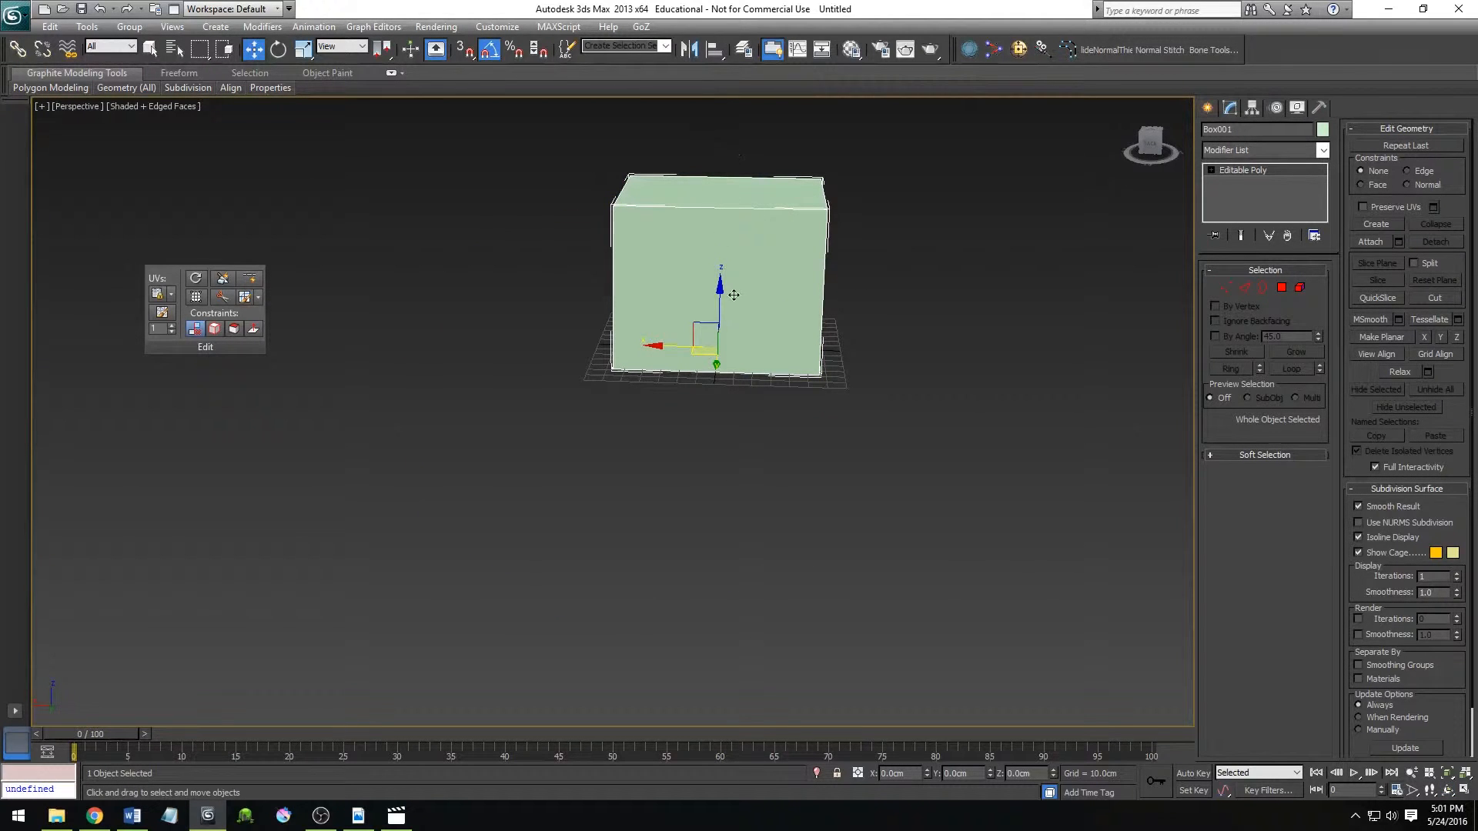
mouse_move(703, 378)
middle_mouse_down("alt")
mouse_move(687, 413)
mouse_move(708, 401)
middle_mouse_up("alt")
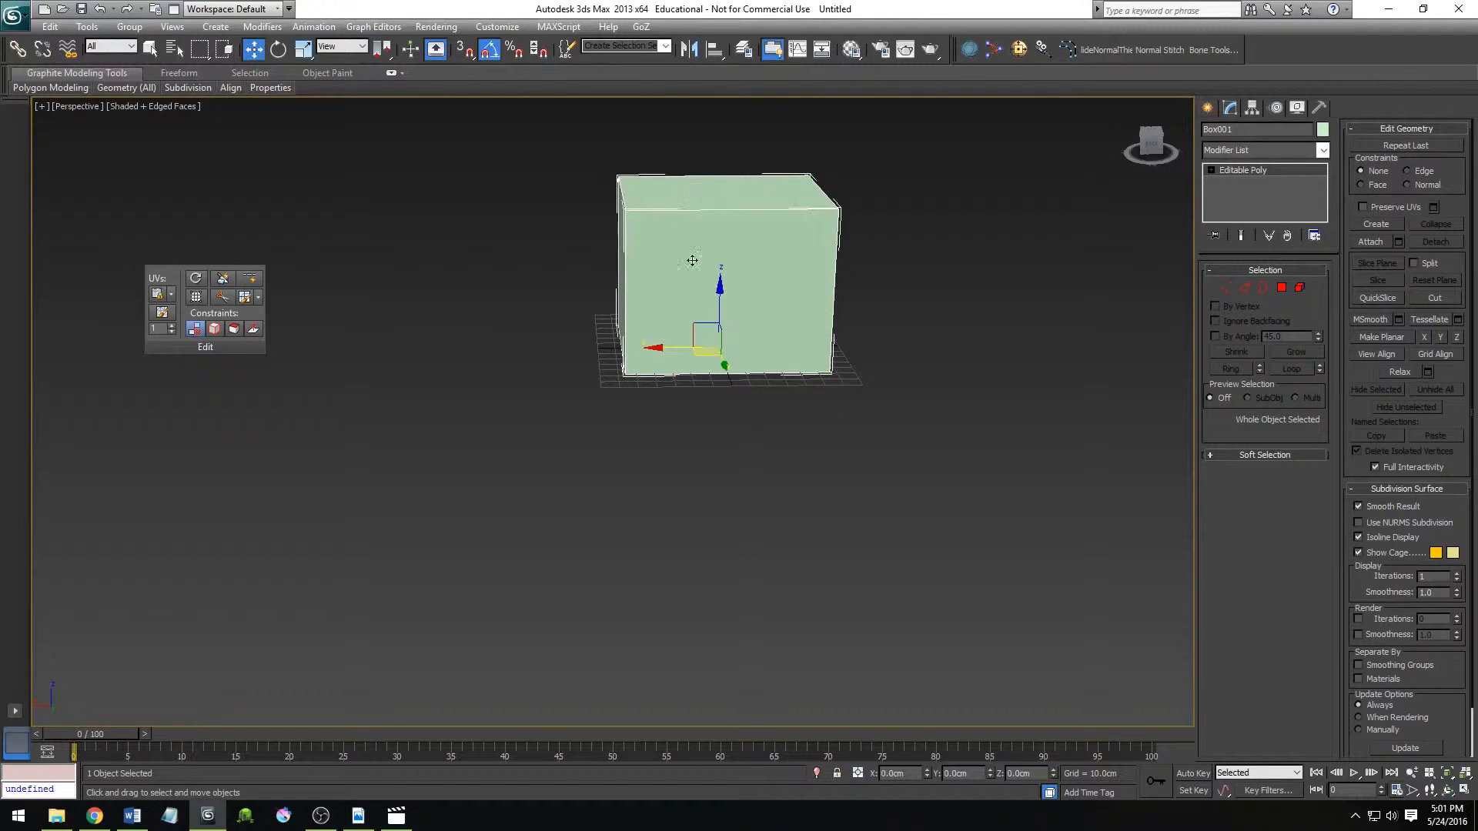
At Edge level, select the four parallel horizontal edges around the box and connect them with a central edge loop.
left_click(1242, 288)
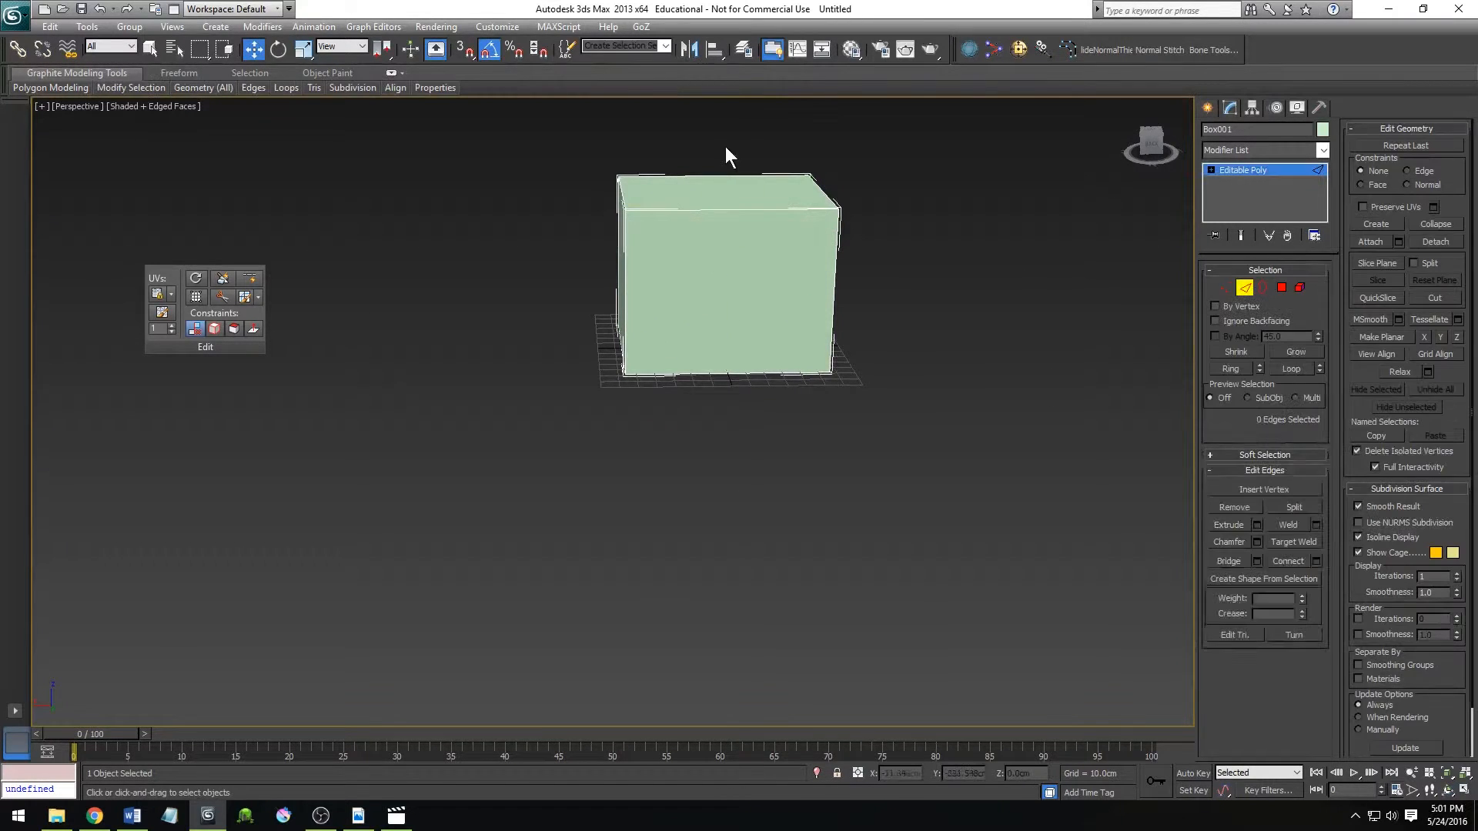
left_click(714, 210)
left_click(779, 373, "shift")
middle_click_drag(699, 355, 748, 369, "alt")
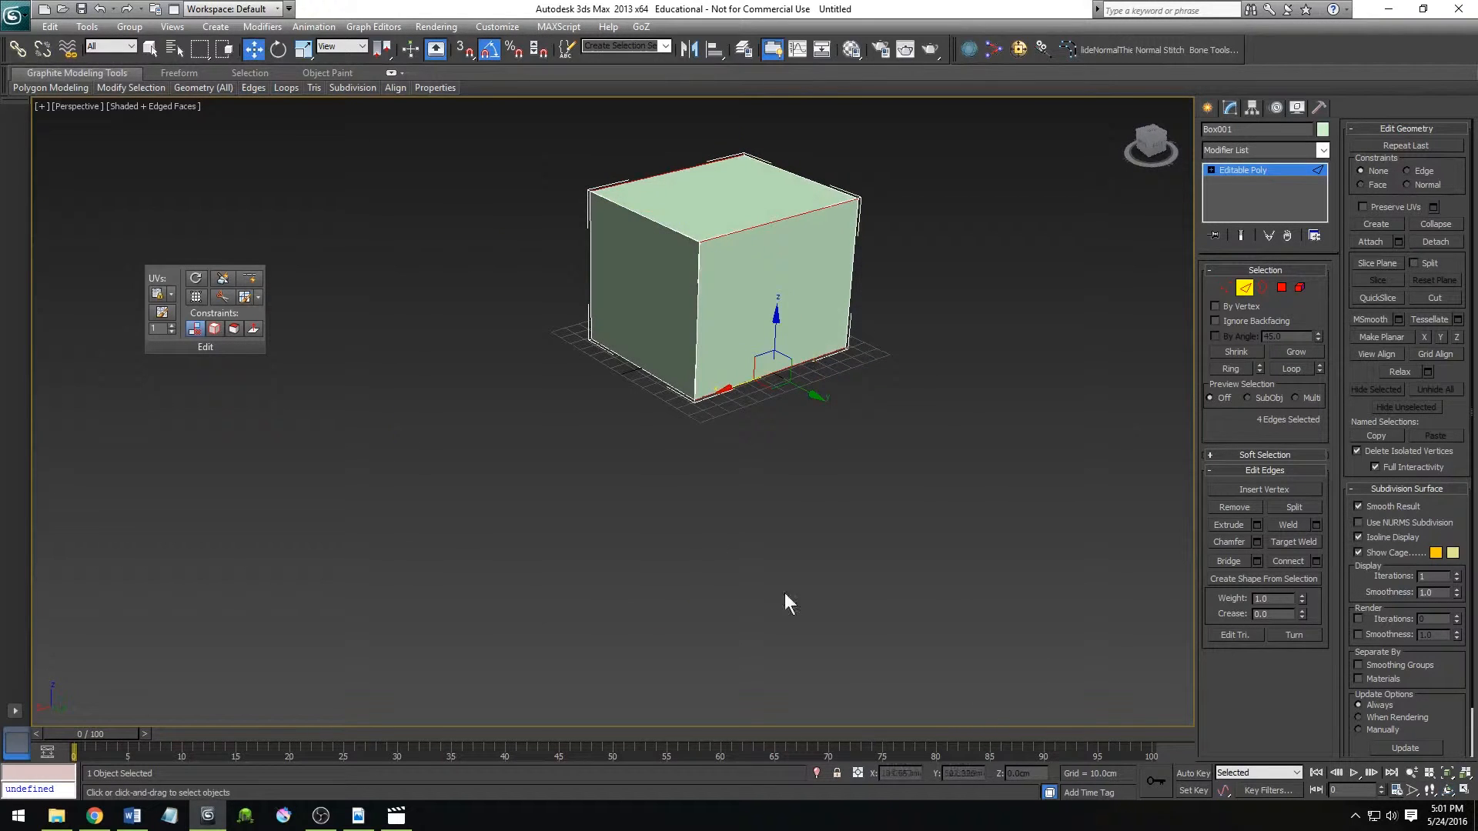
left_click(1285, 561)
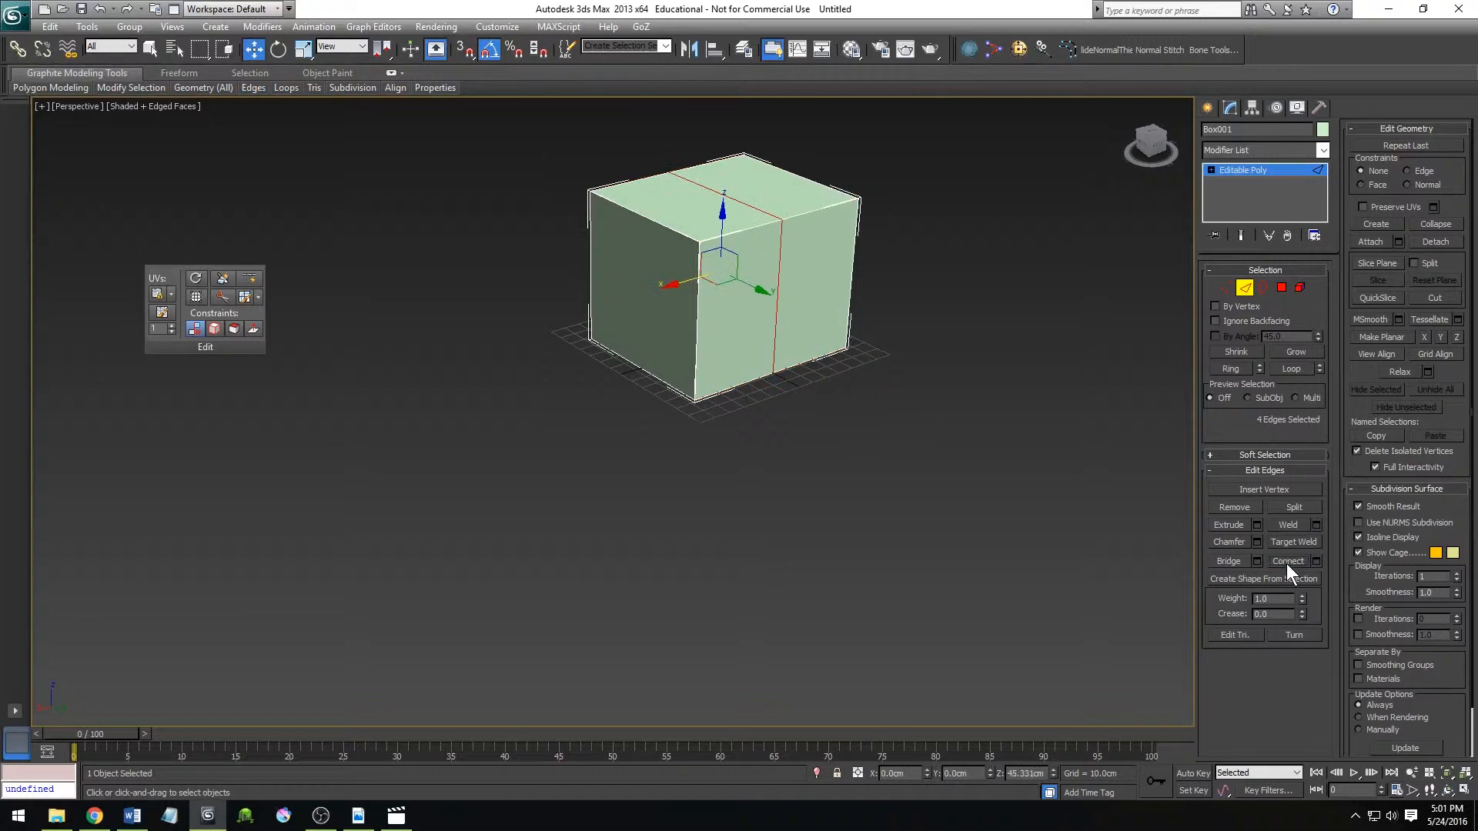
Raise the top centre edge along Z to about 147 cm to form a gabled roof.
middle_click_drag(878, 394, 830, 499)
middle_click_drag(768, 441, 733, 424, "alt")
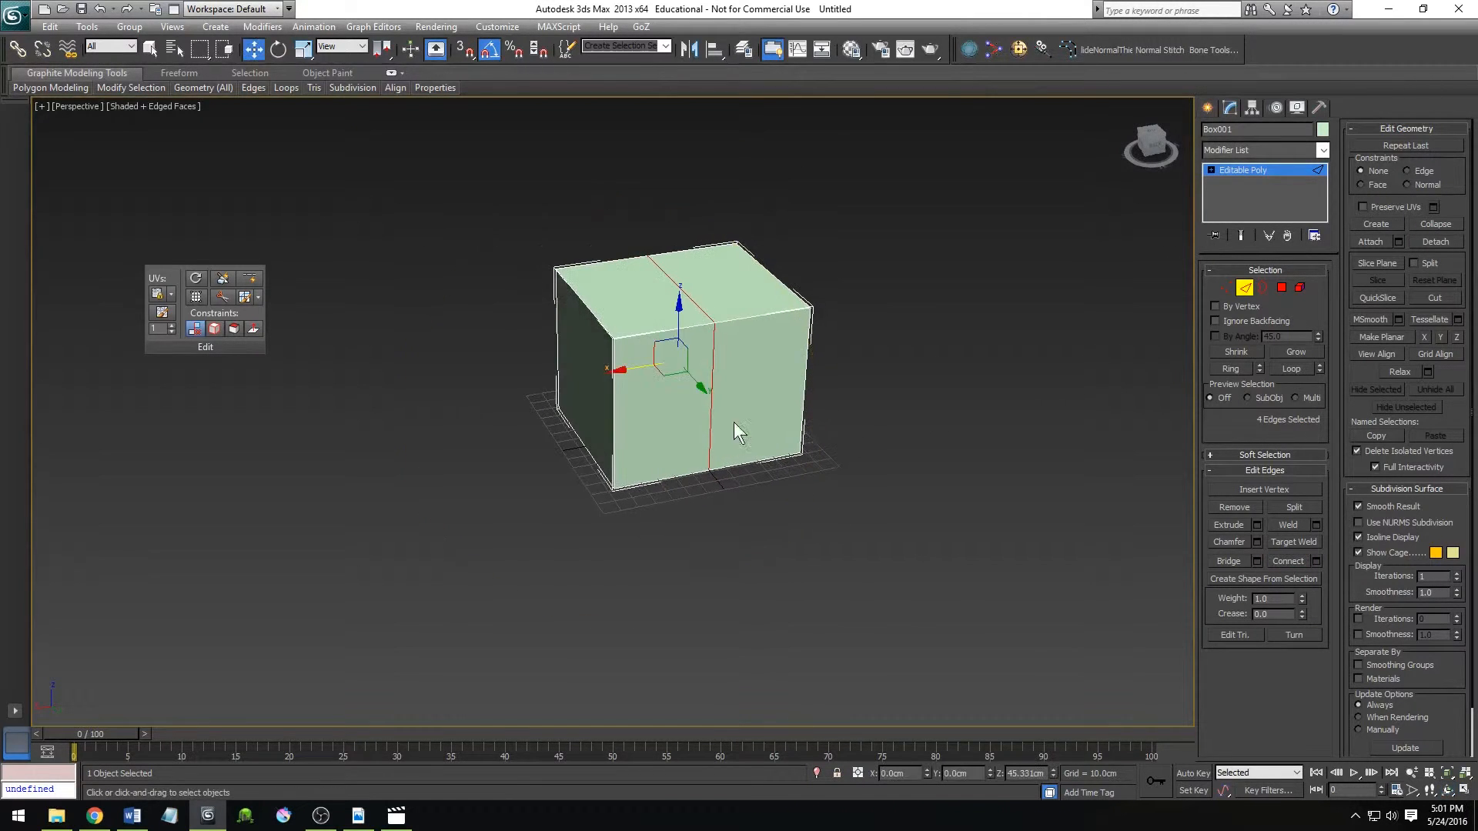
left_click_drag(692, 297, 675, 248)
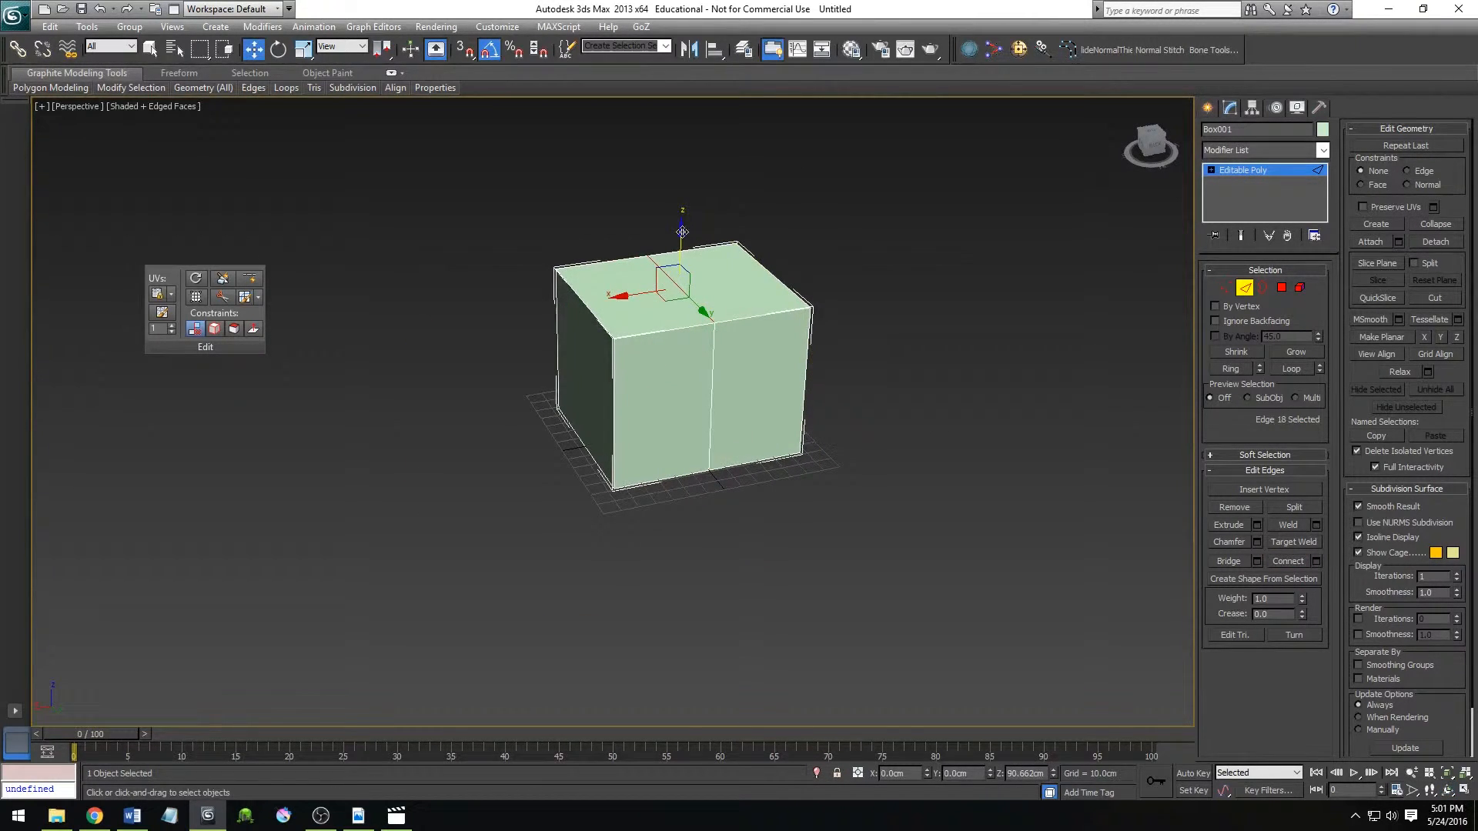
left_click_drag(682, 232, 688, 142)
mouse_move(751, 472)
middle_mouse_down("alt")
mouse_move(709, 460)
mouse_move(745, 459)
middle_mouse_up("alt")
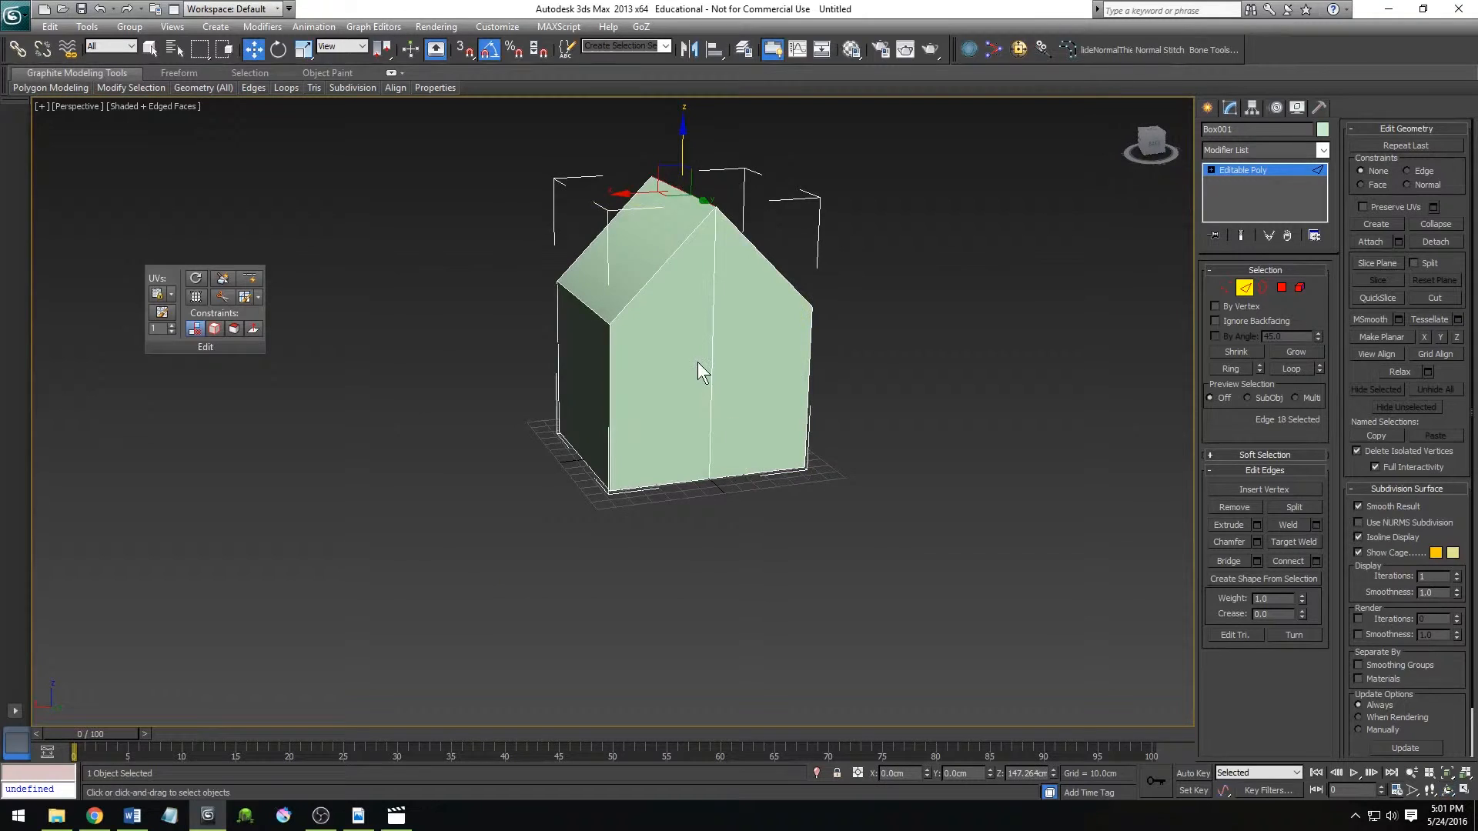
At Polygon level, select both sloping roof faces and extrude them together by 10 cm.
middle_click_drag(698, 362, 696, 447)
key("4")
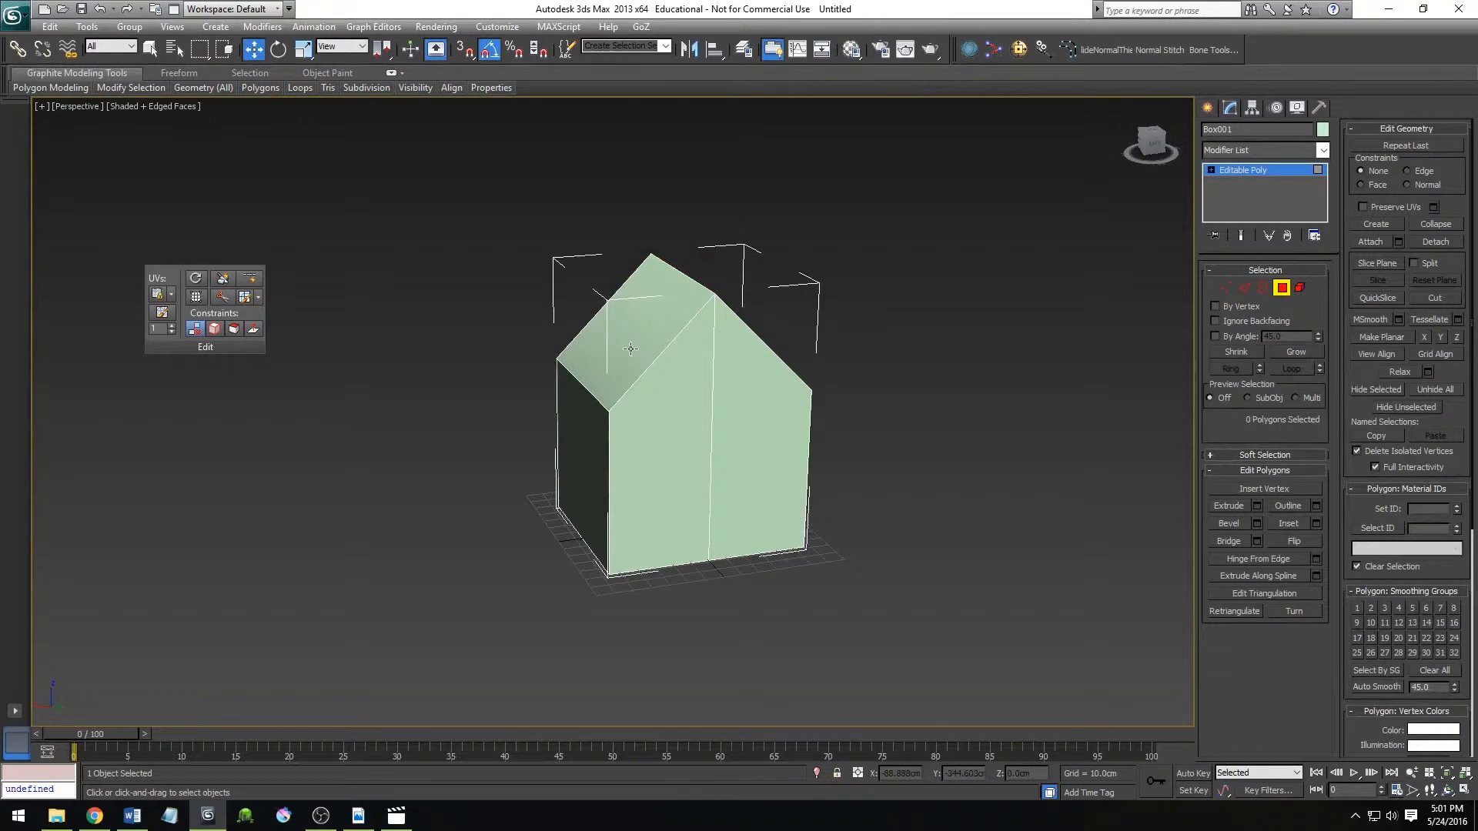
left_click(630, 348)
middle_click_drag(763, 475, 670, 491, "alt")
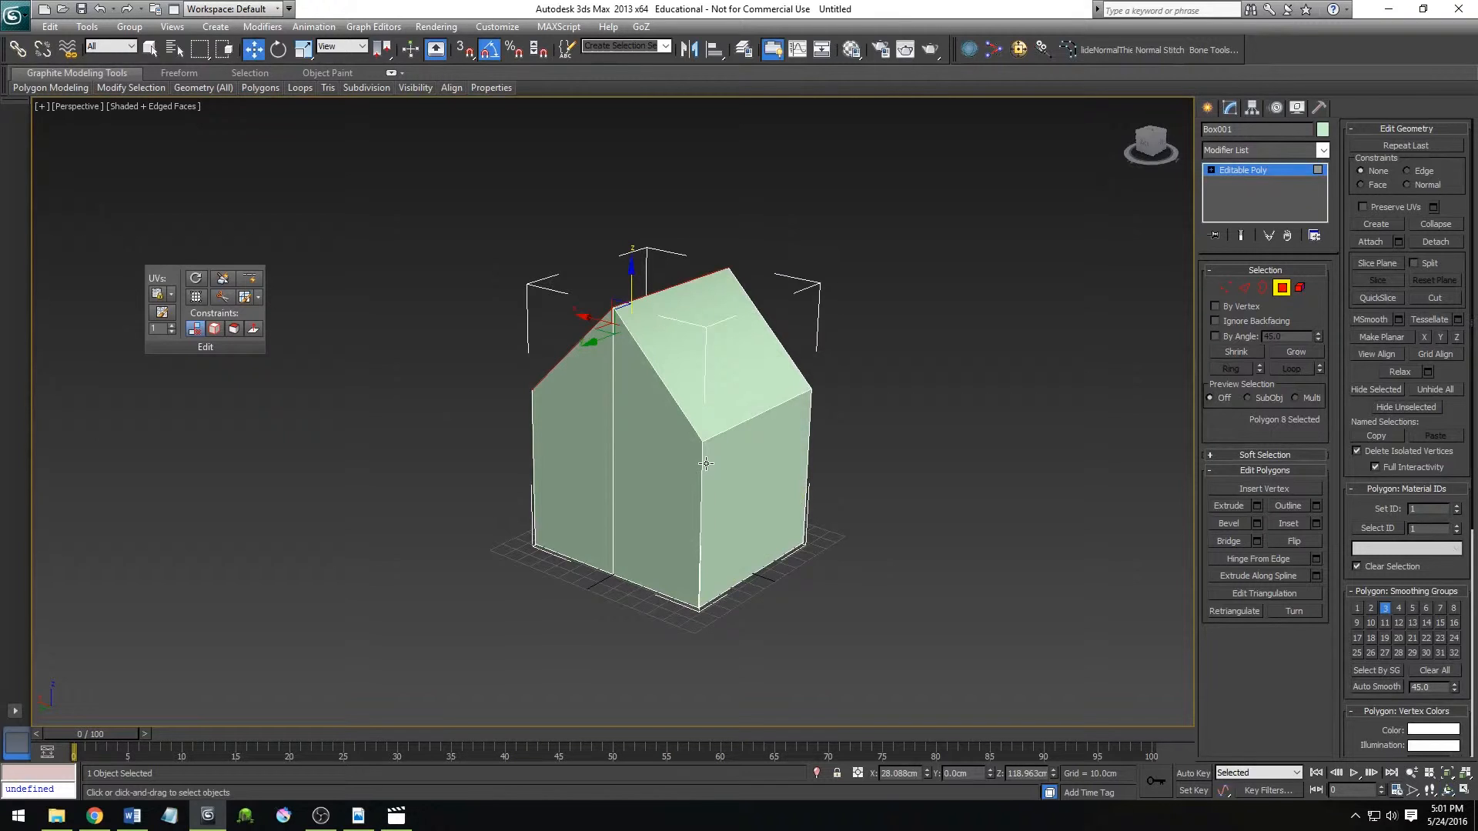
left_click(716, 368, "ctrl")
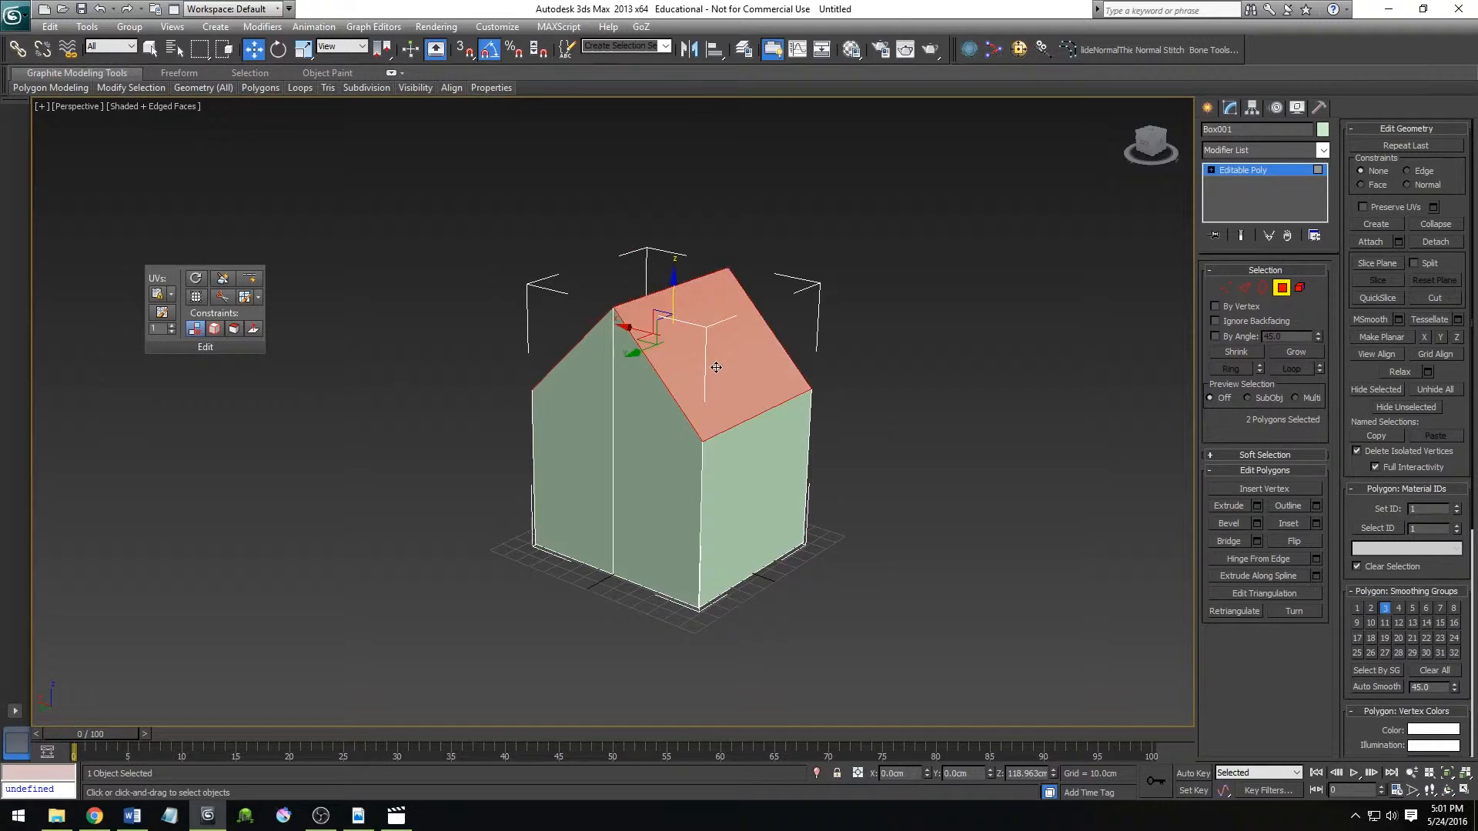
middle_click_drag(697, 387, 726, 386, "alt")
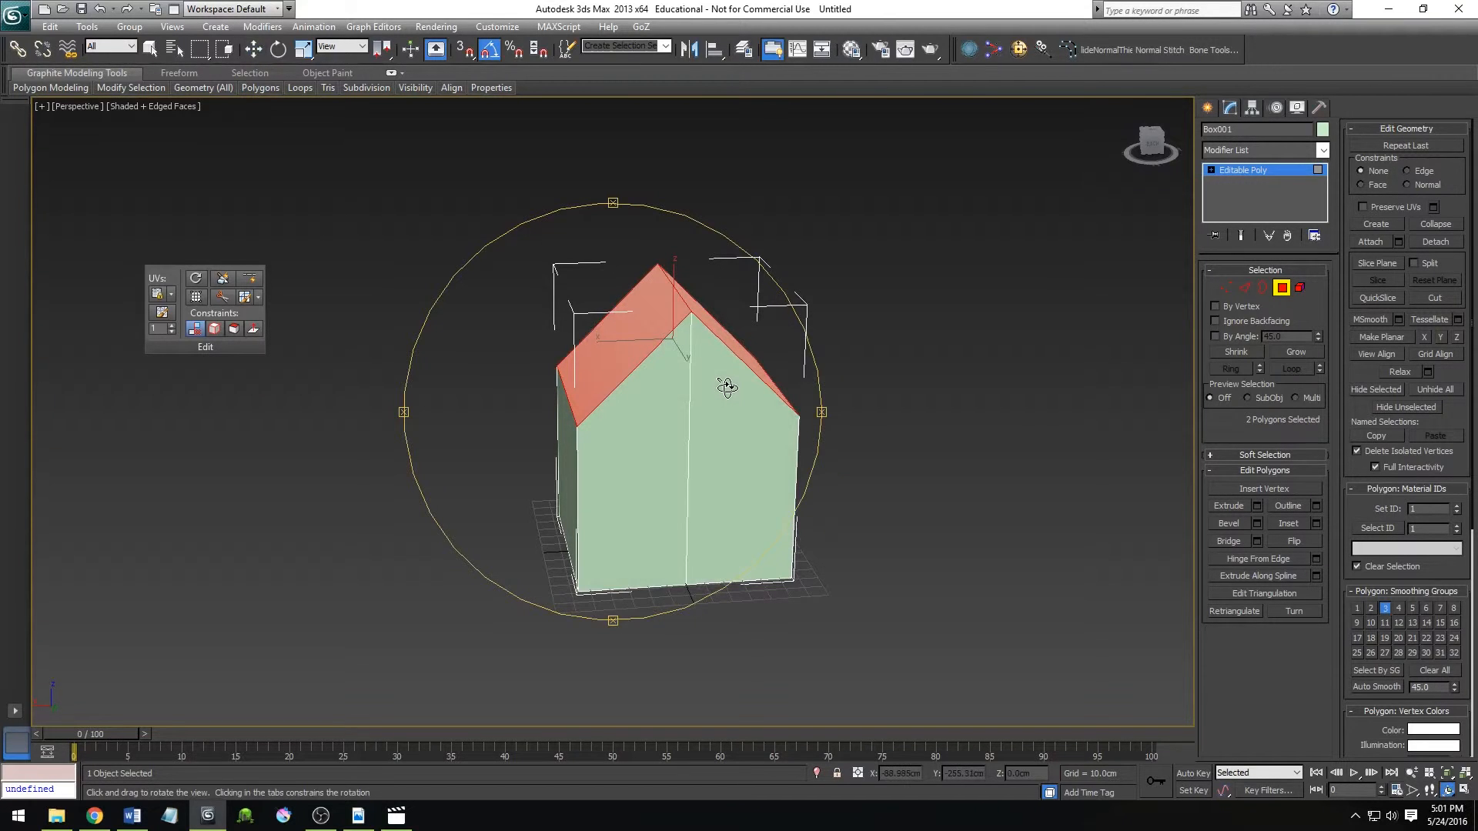
key("w")
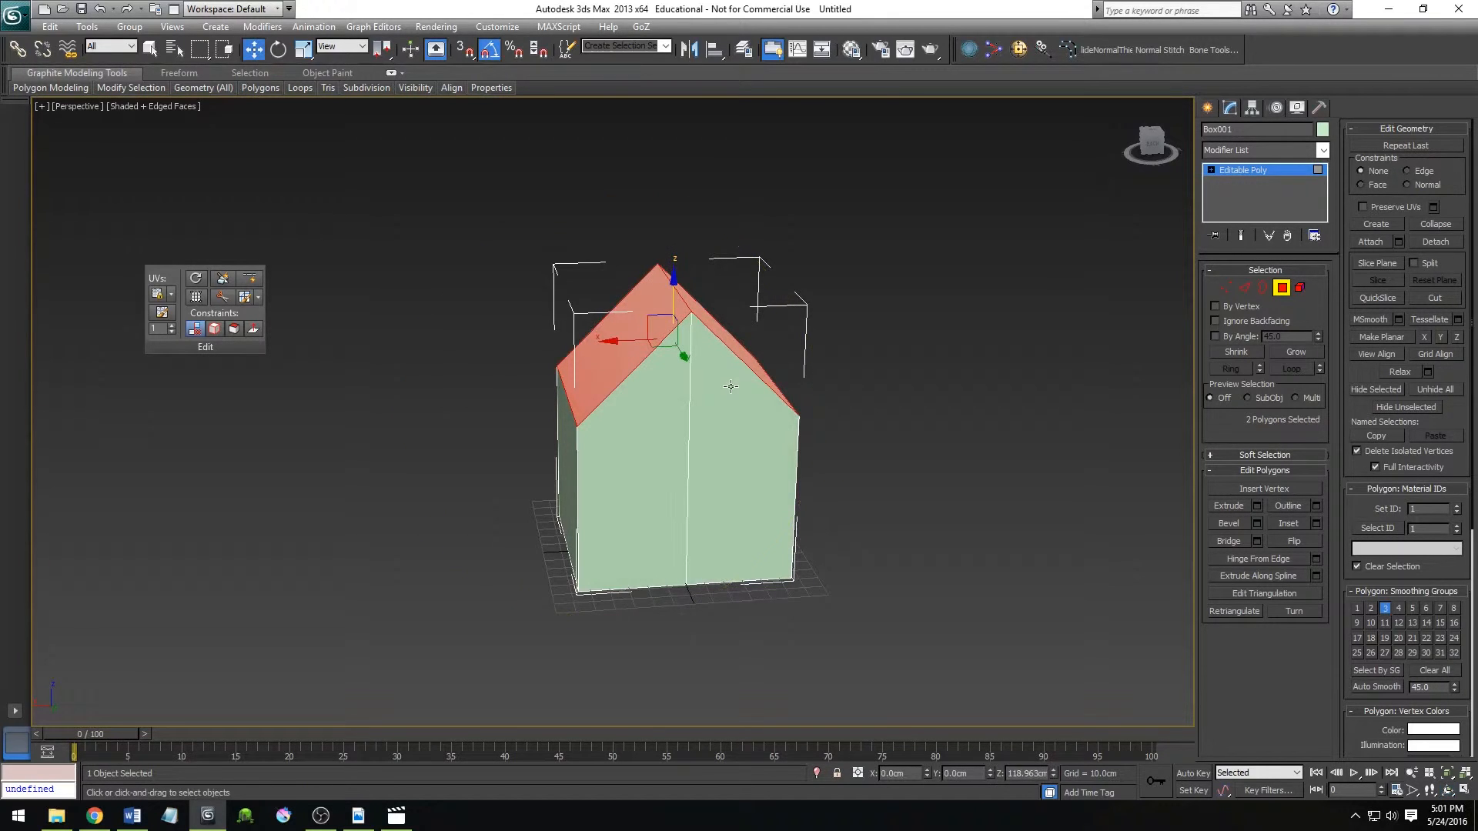
left_click(1256, 506)
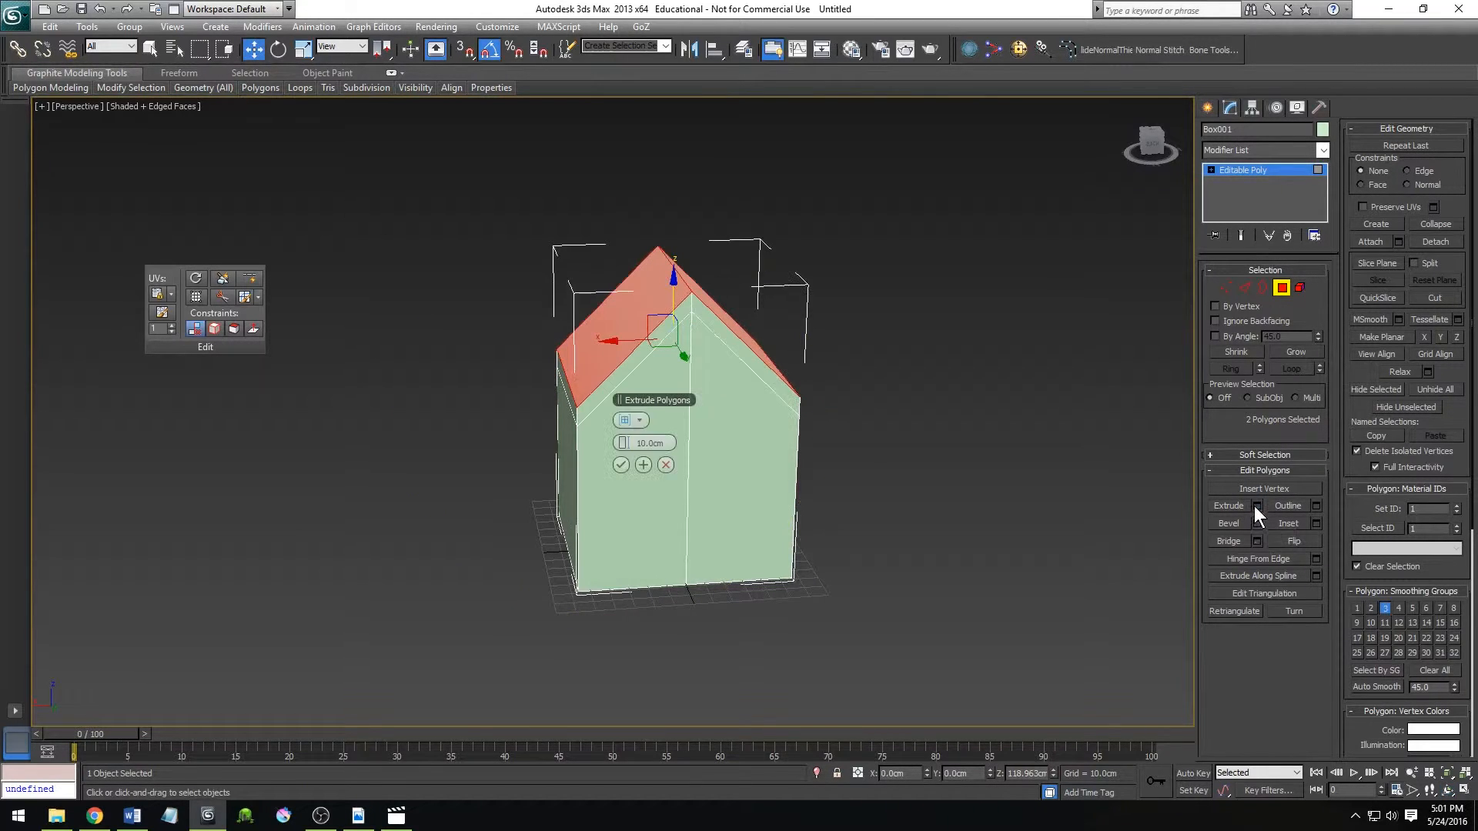
left_click(622, 464)
Try selecting the narrow polygons along one half of the extruded roof's rim, then clear the selection.
left_click(616, 381)
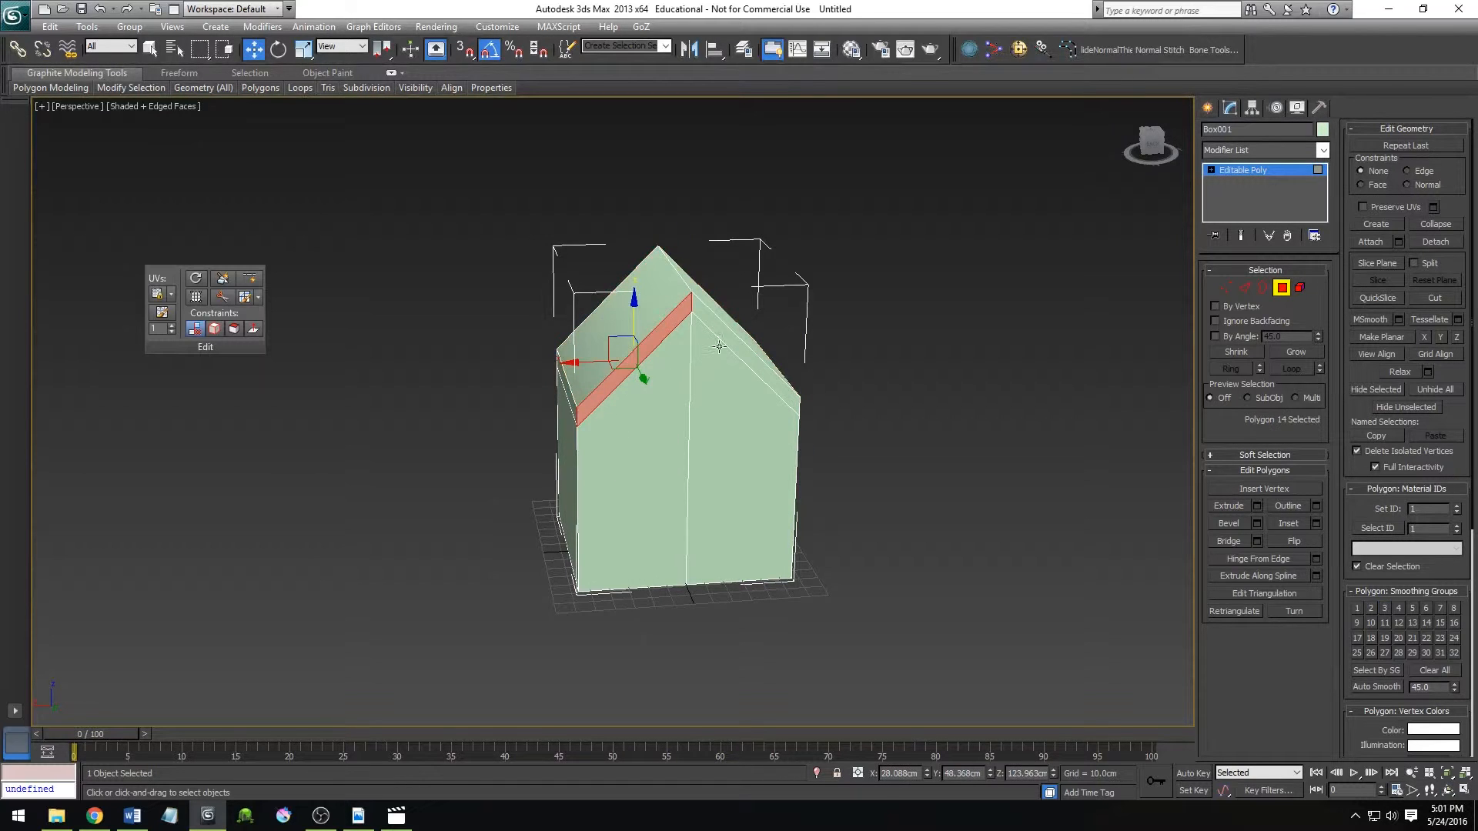
left_click(719, 347, "ctrl")
left_click(419, 546)
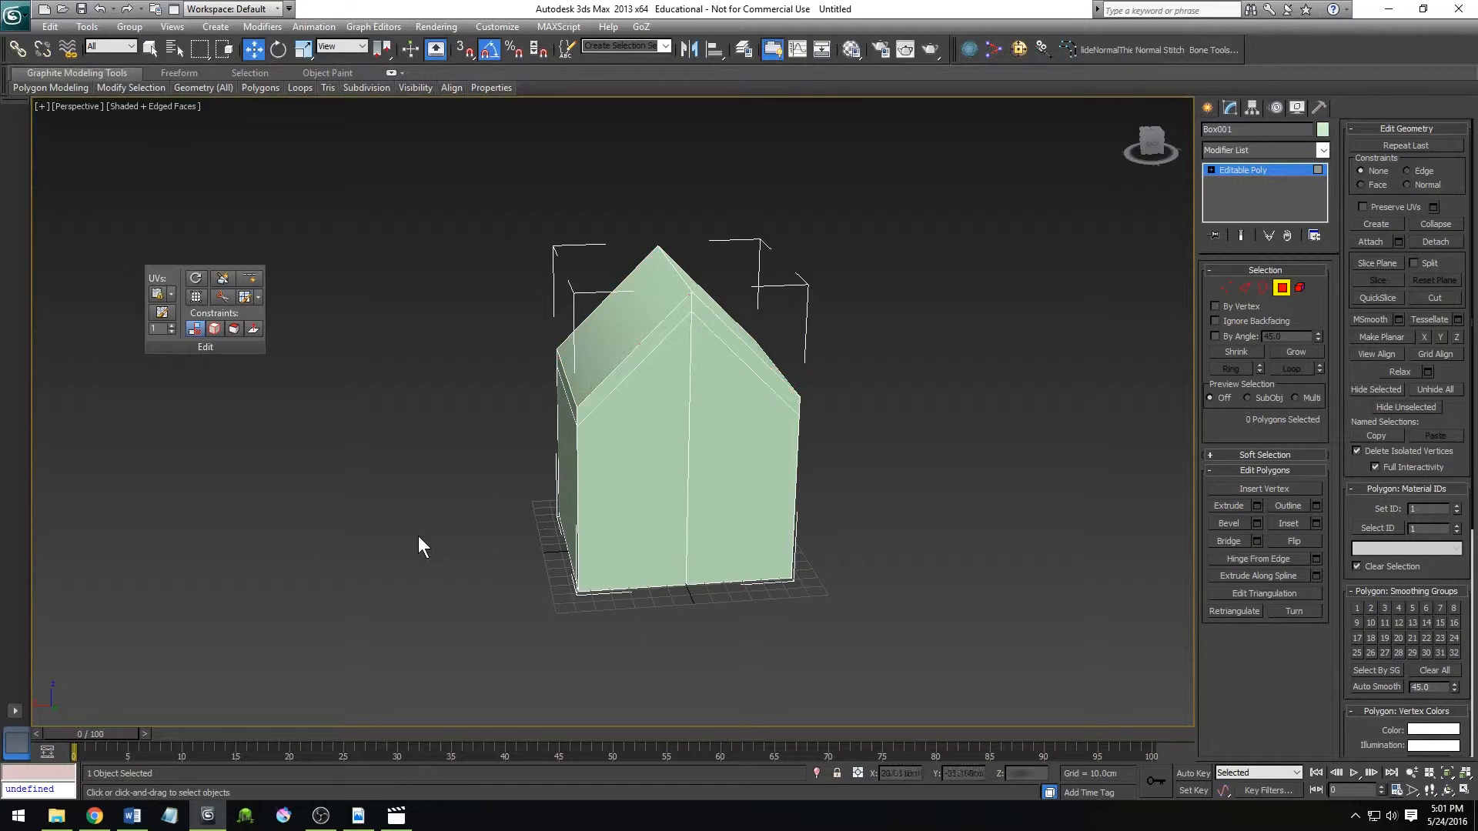
left_click(607, 385)
middle_click_drag(522, 419, 625, 449, "alt")
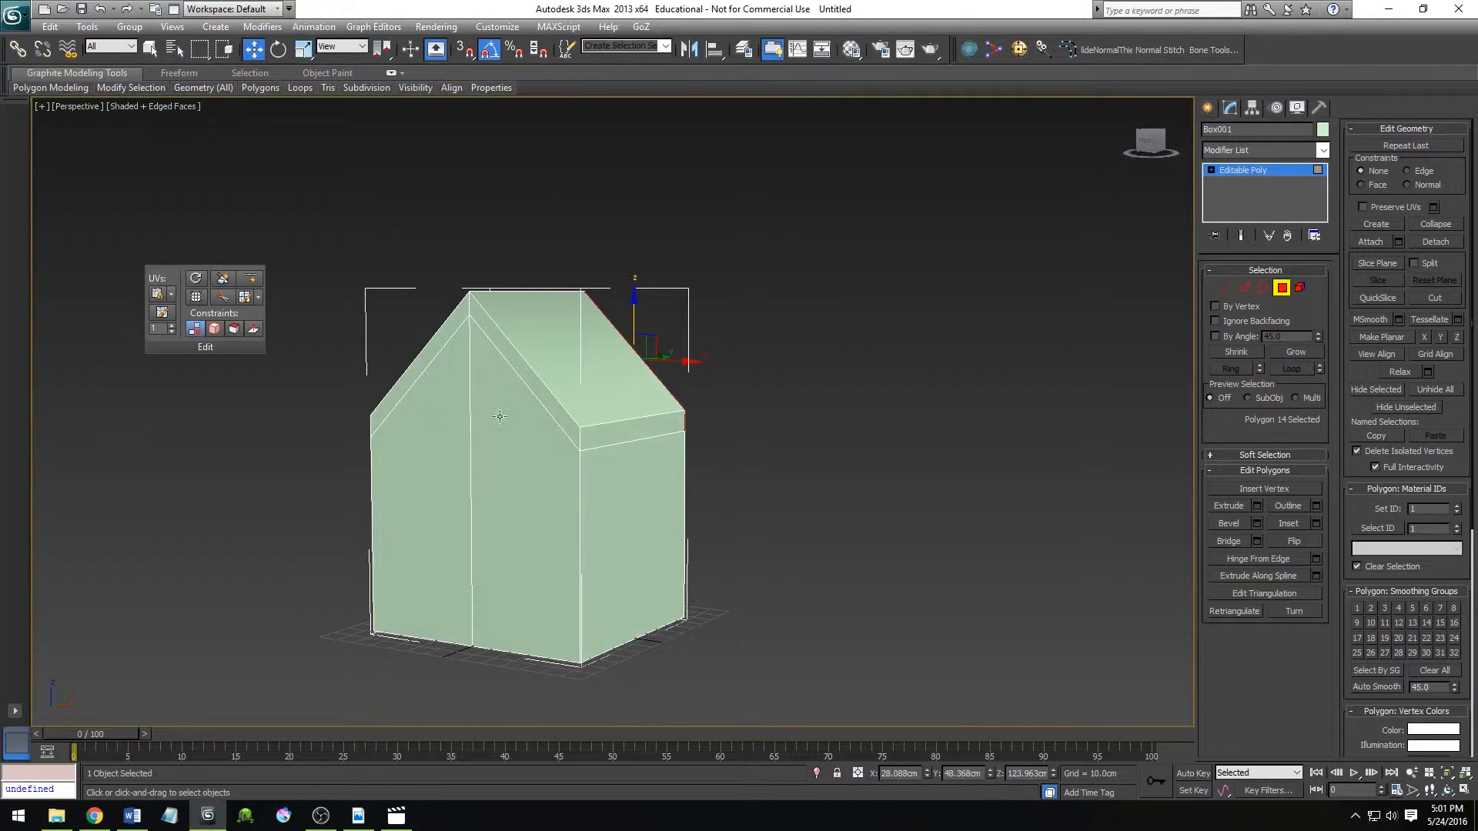
left_click(544, 400, "ctrl")
left_click(613, 431, "ctrl")
left_click(417, 366, "ctrl")
middle_click_drag(493, 404, 895, 429, "alt")
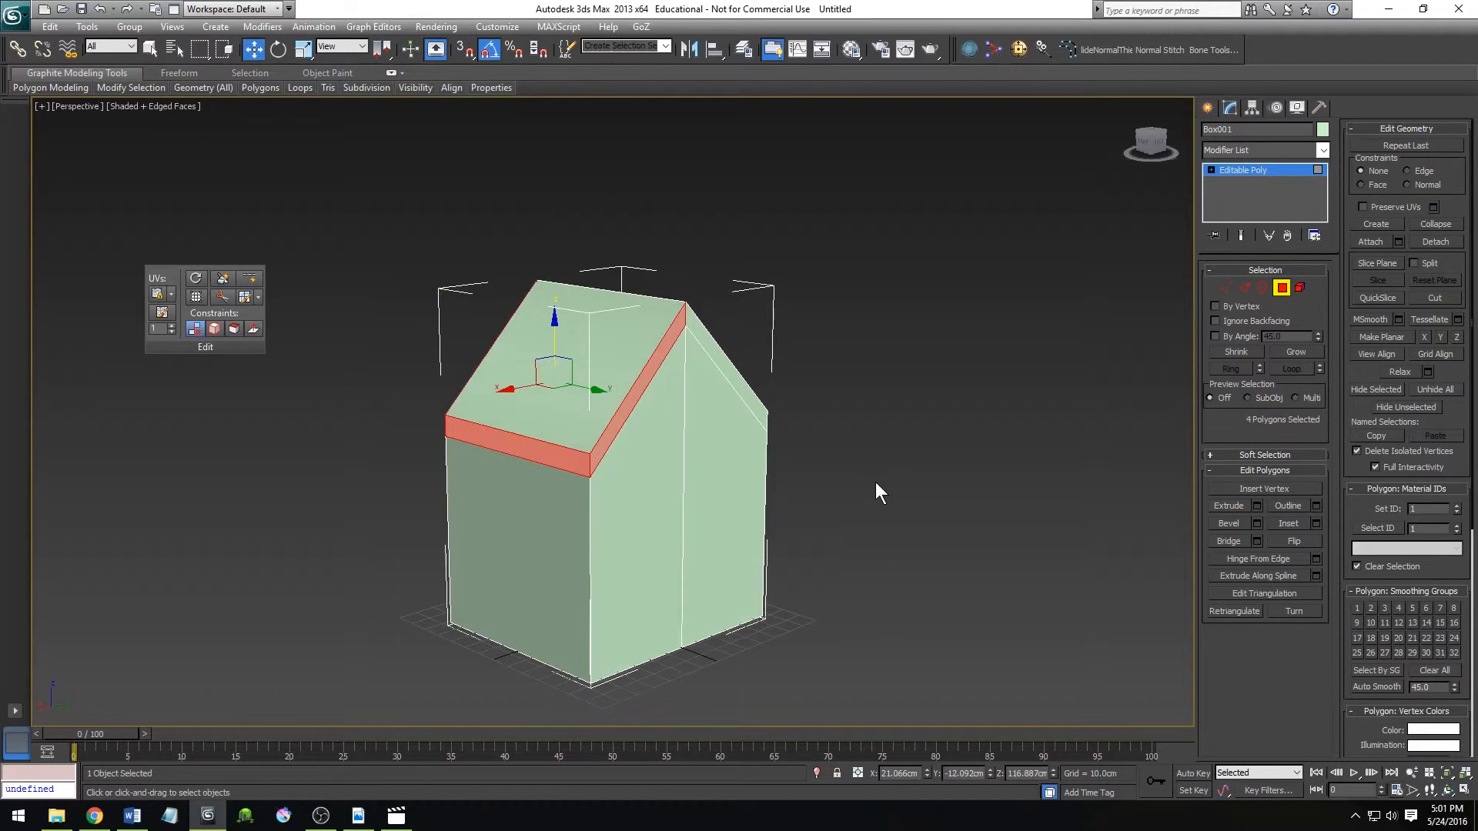
left_click(836, 467)
Try selecting the complete loop of six narrow polygons around the roof's rim, then deselect it.
left_click(690, 341)
left_click(701, 327)
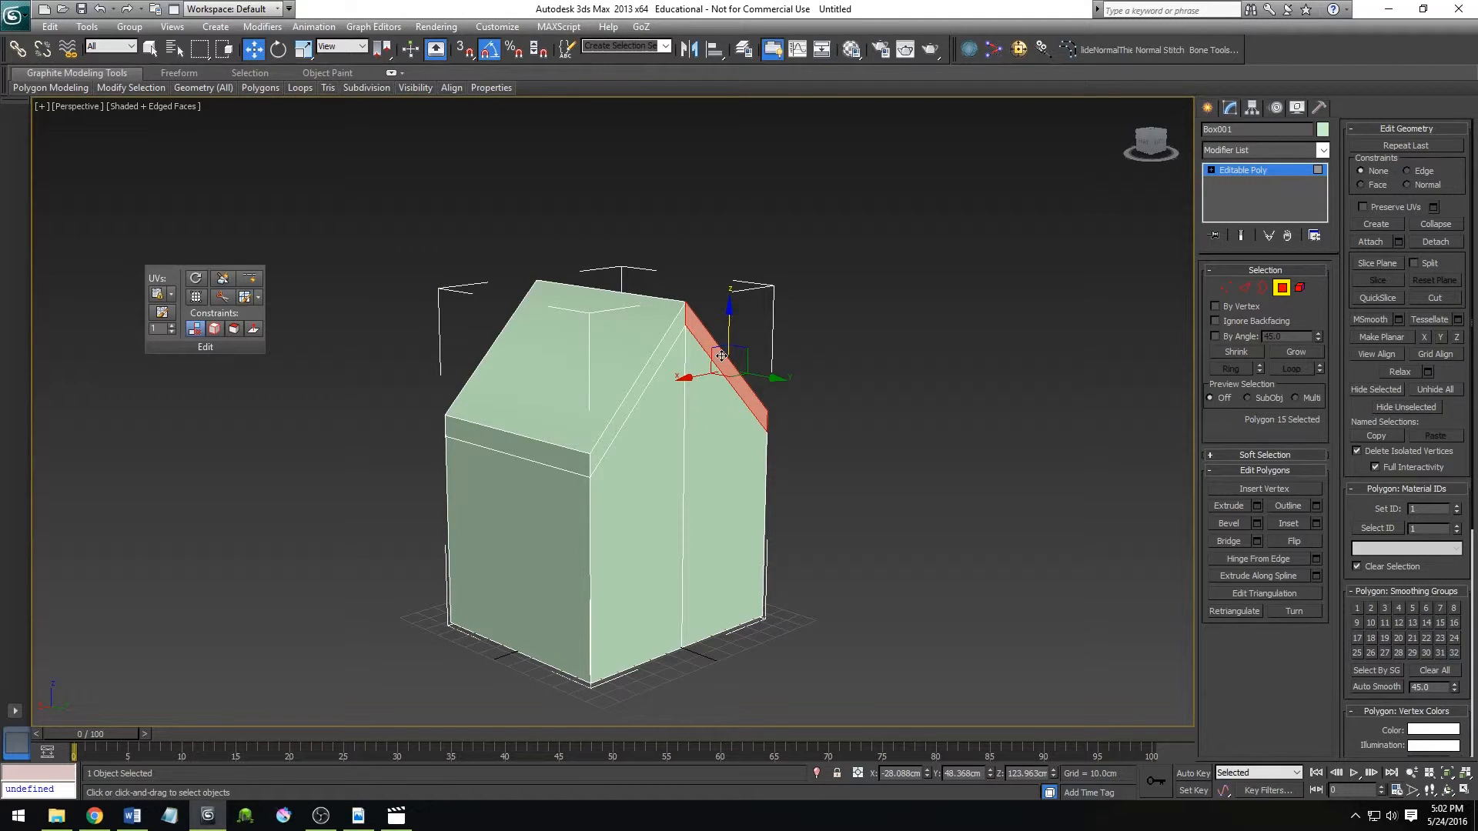
left_click(659, 355, "shift")
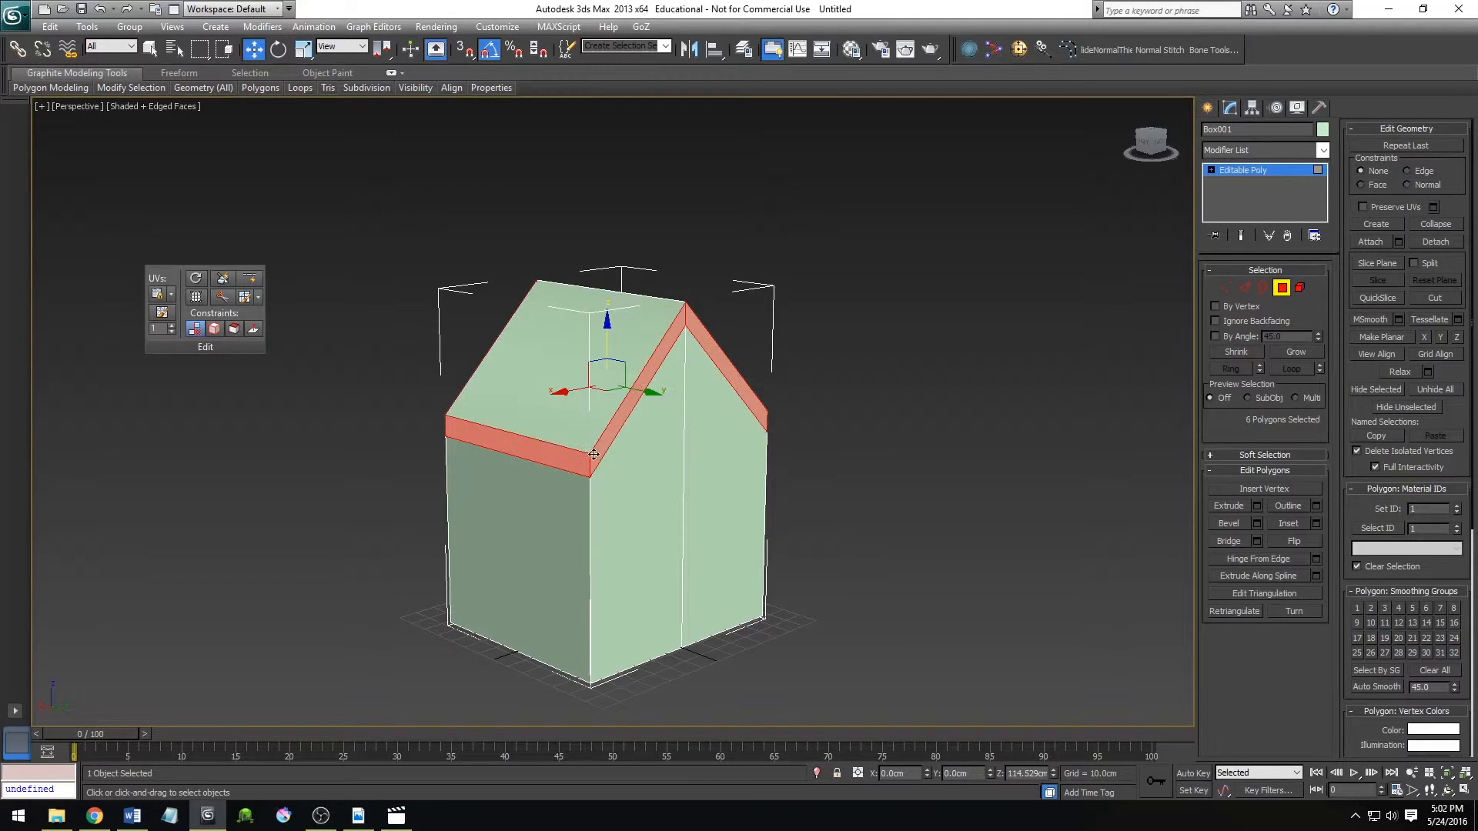
middle_click_drag(524, 452, 927, 438, "alt")
left_click(917, 485)
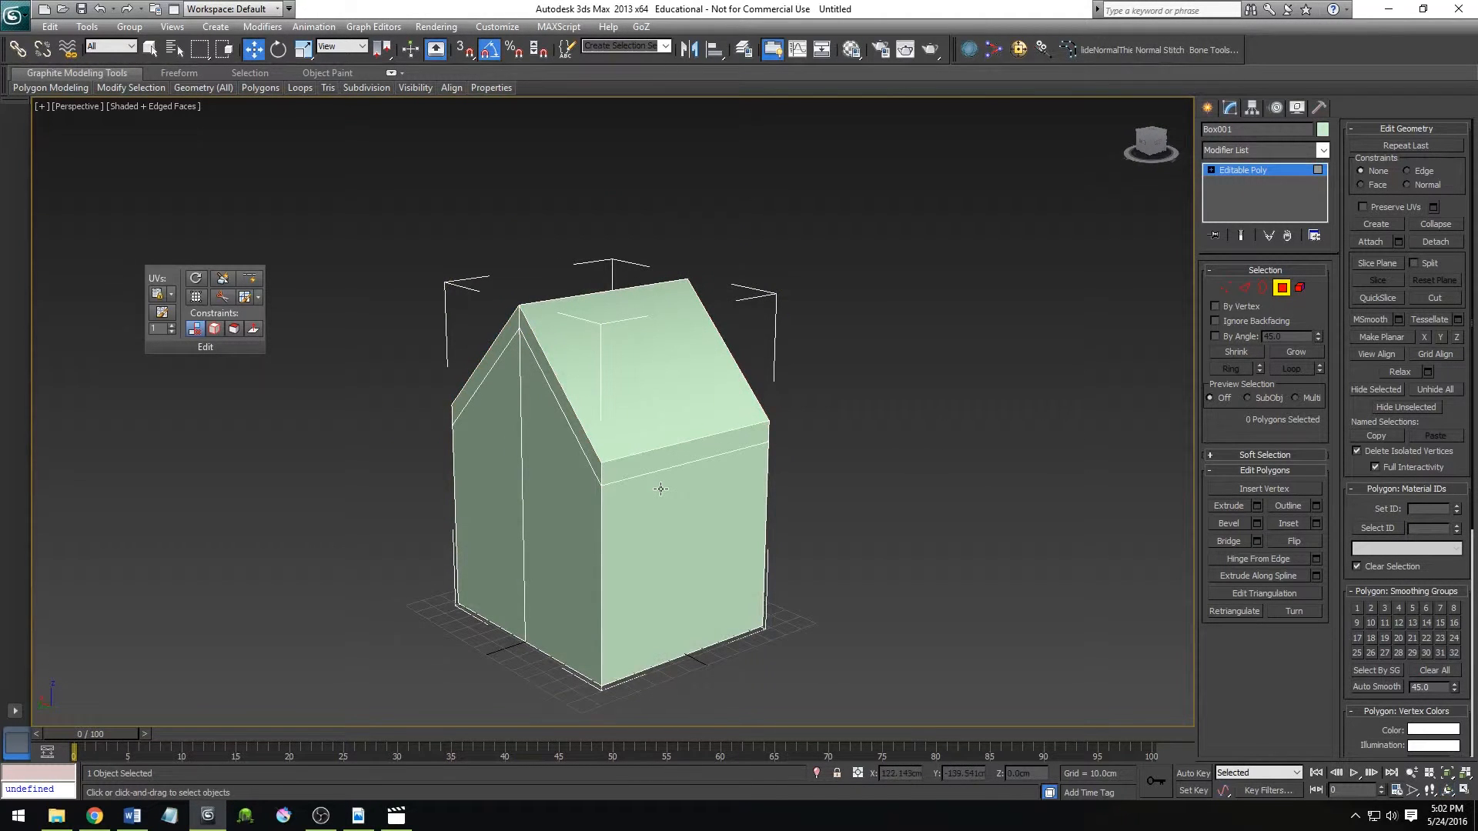
At Edge level, select the short vertical edge at the eave corner and view it from another angle.
key("2")
left_click(600, 472)
middle_click_drag(679, 595, 653, 519, "alt")
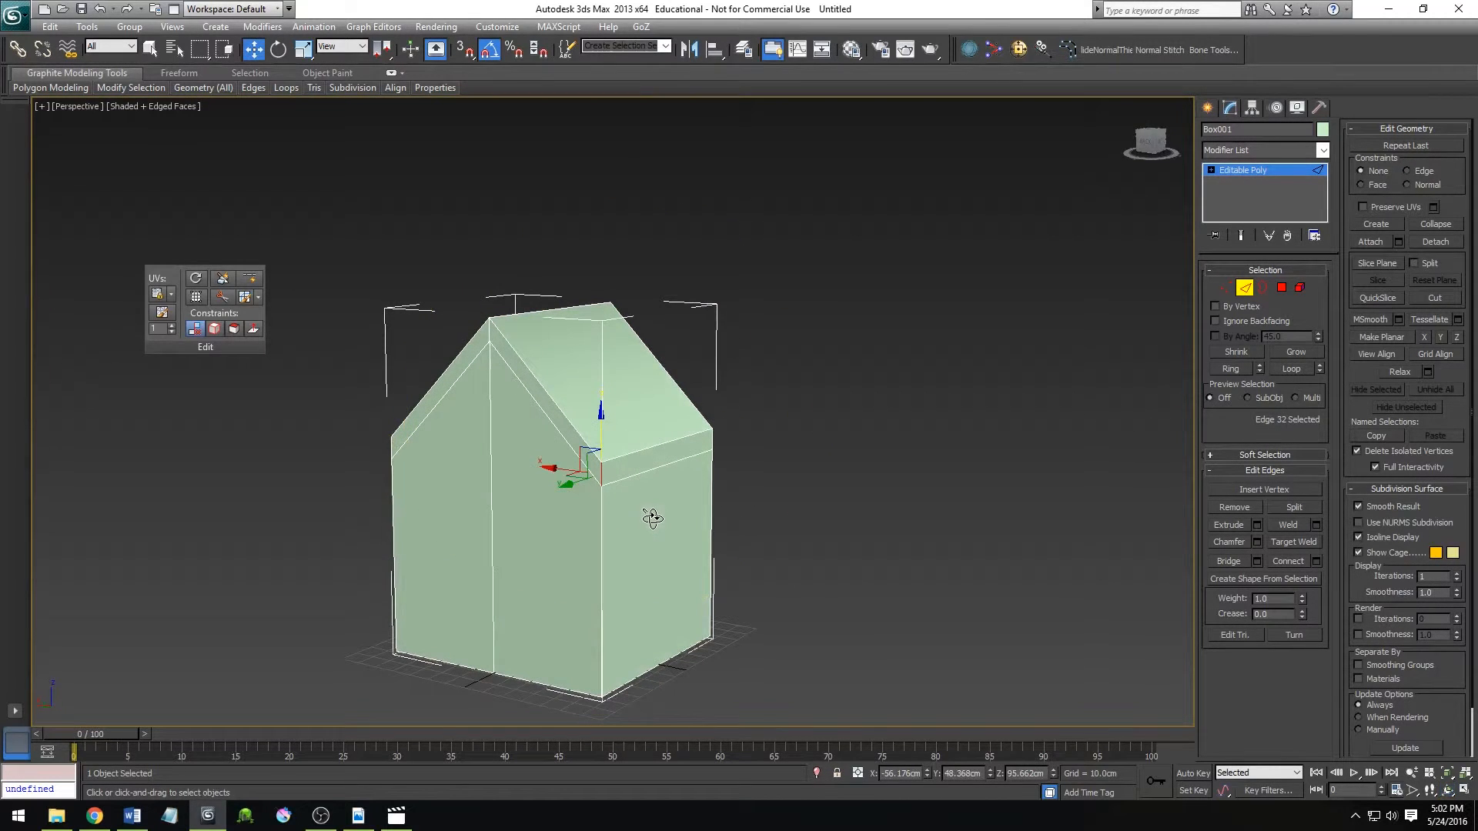
left_click(725, 541)
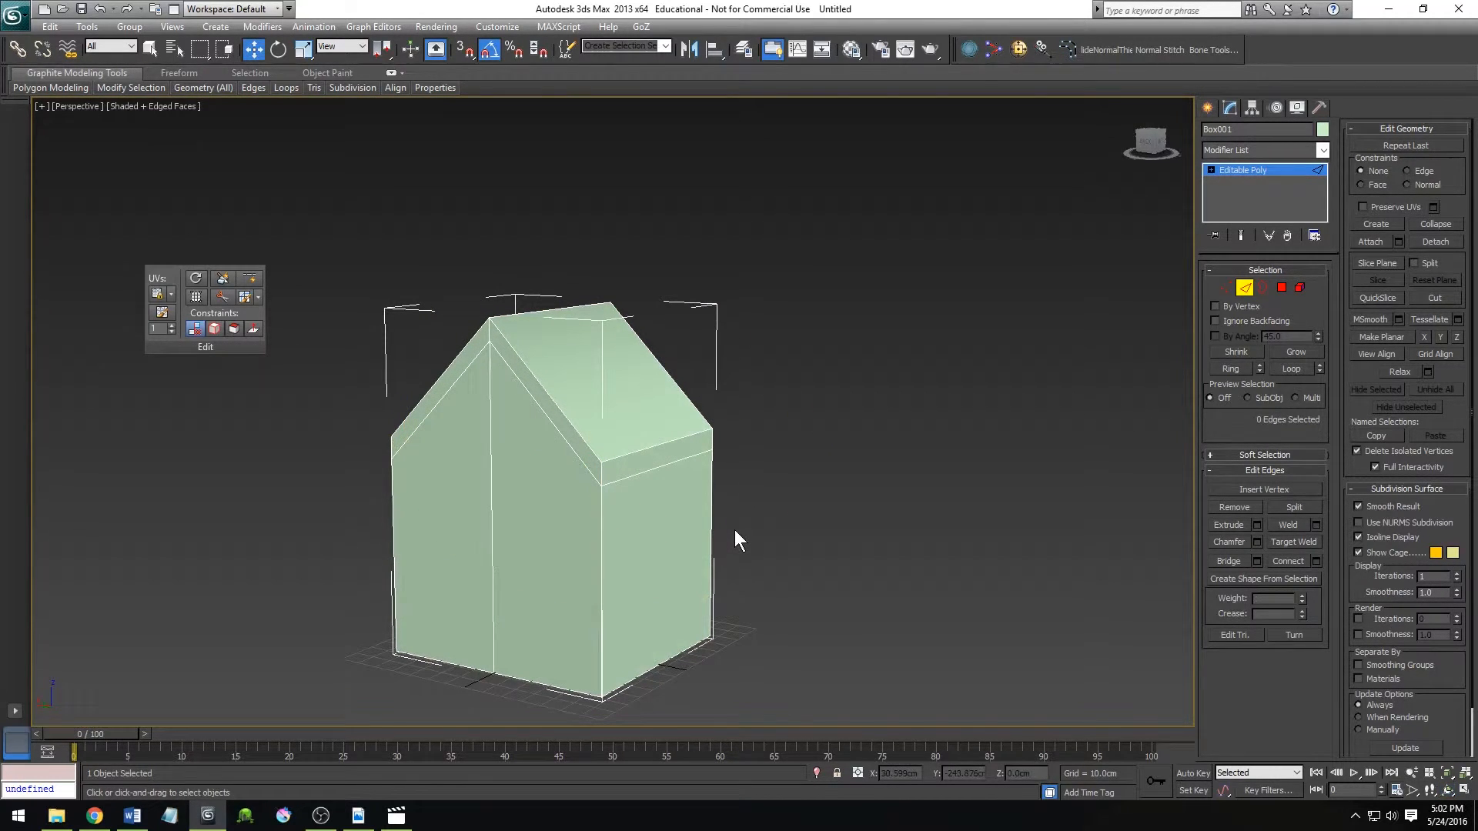
key("ctrl+z")
Select the loop of six narrow polygons around the roof's rim and extrude it by Local Normal with a height of 0 cm.
left_click(1282, 288)
left_click(629, 464)
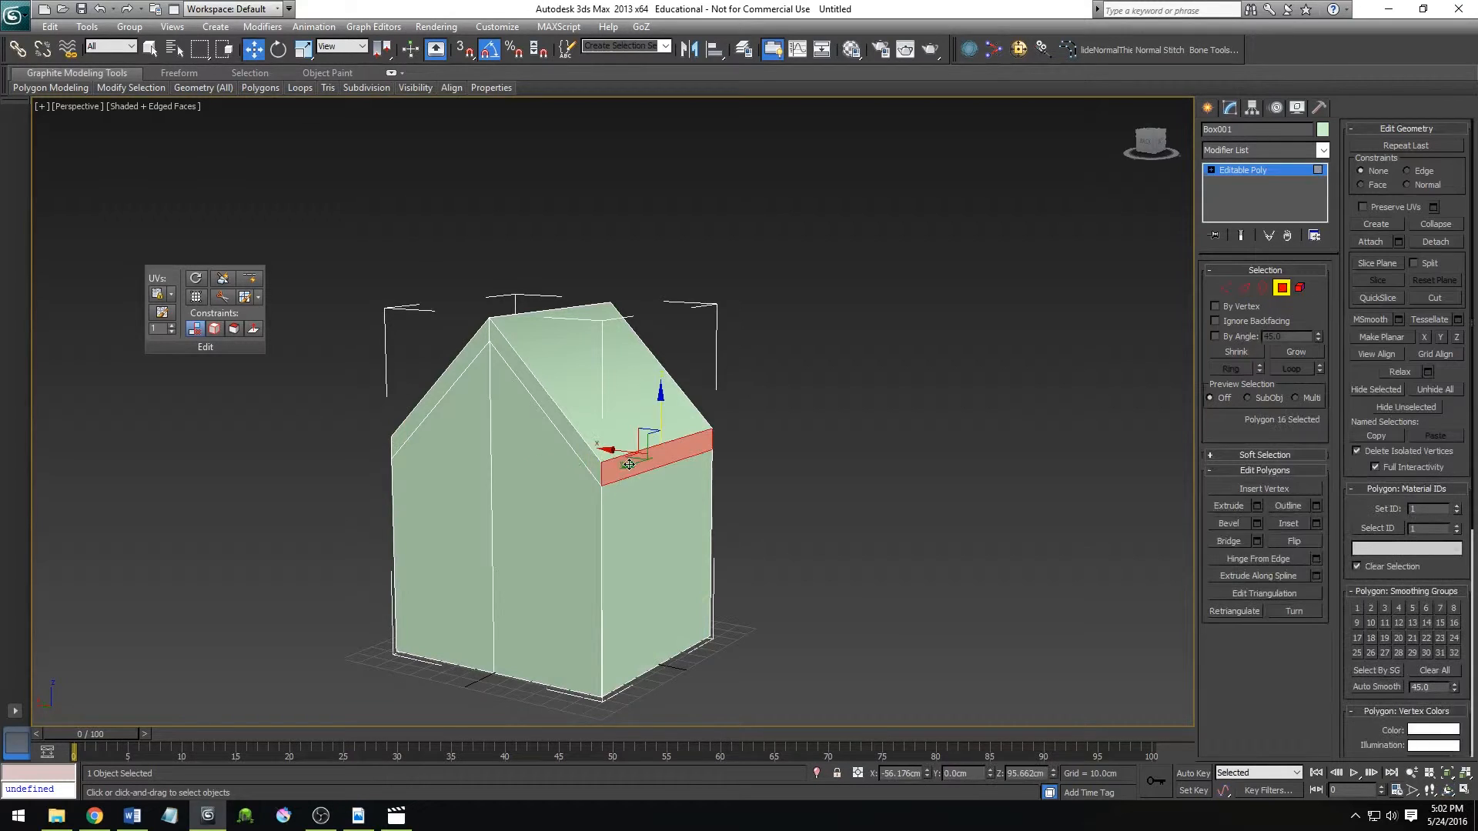
left_click(597, 462, "shift")
middle_click_drag(746, 567, 806, 571, "alt")
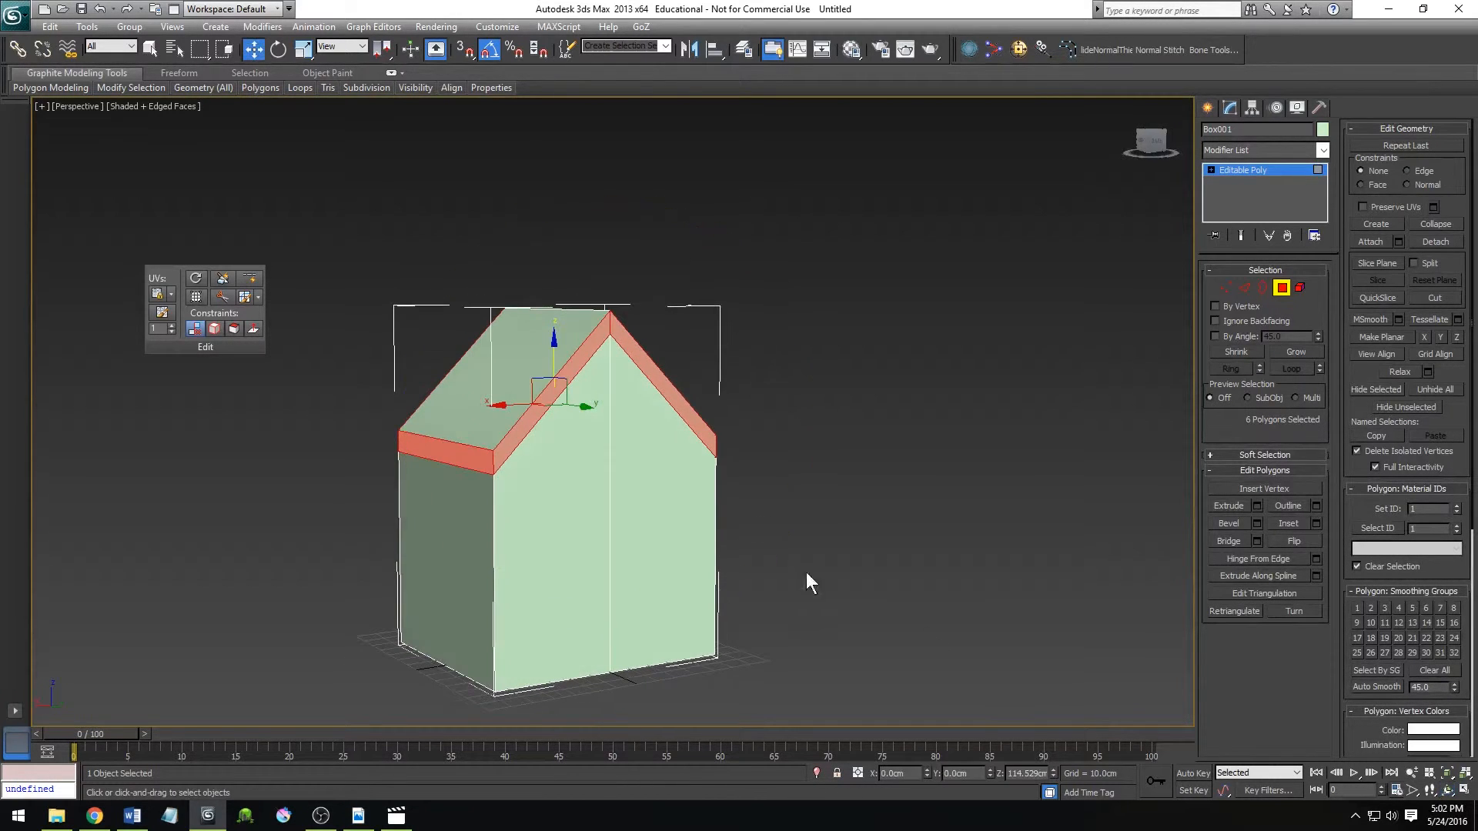
left_click(1257, 506)
left_click(636, 420)
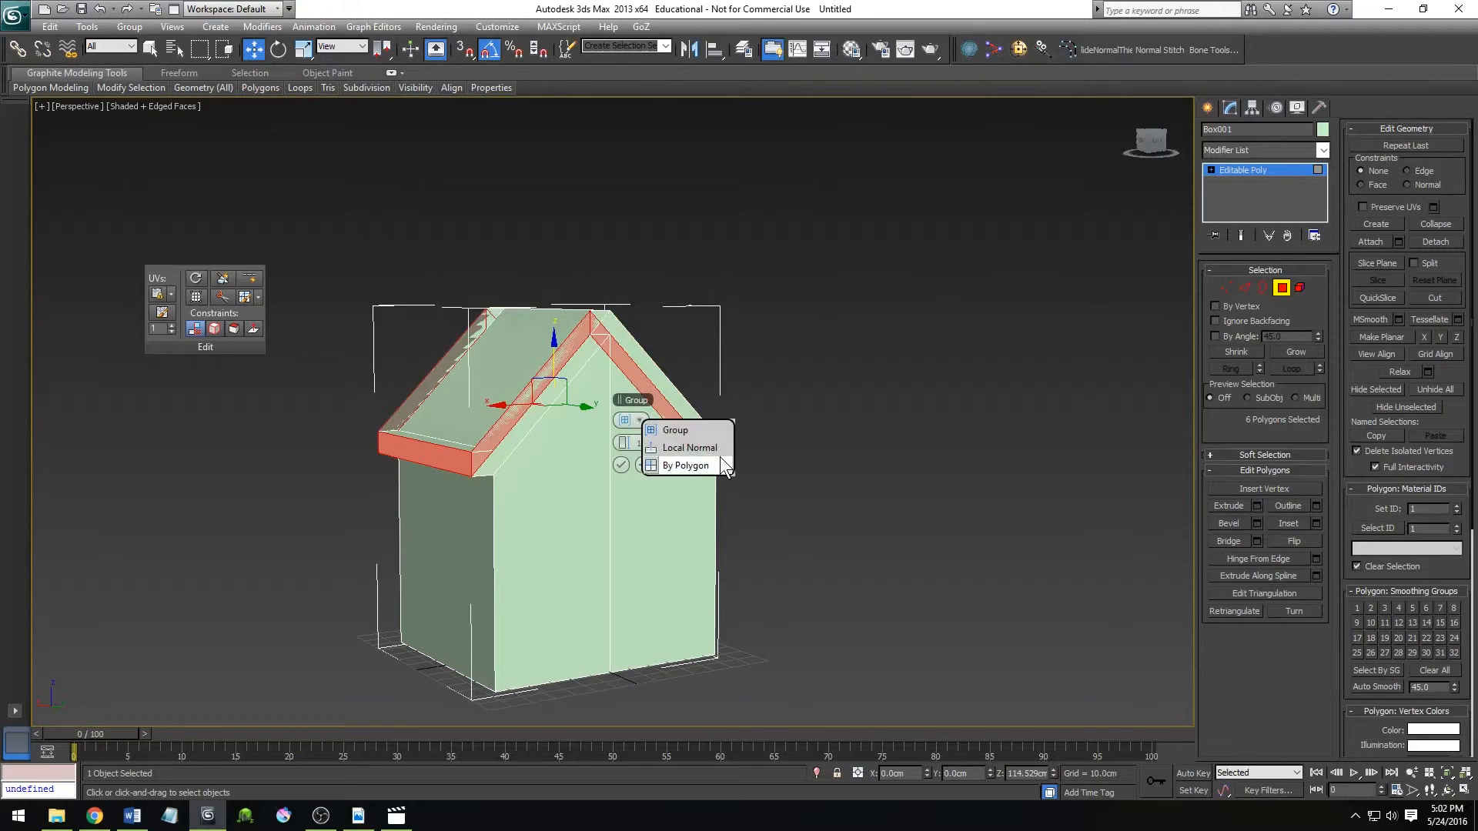
left_click(714, 448)
left_click_drag(630, 443, 626, 444)
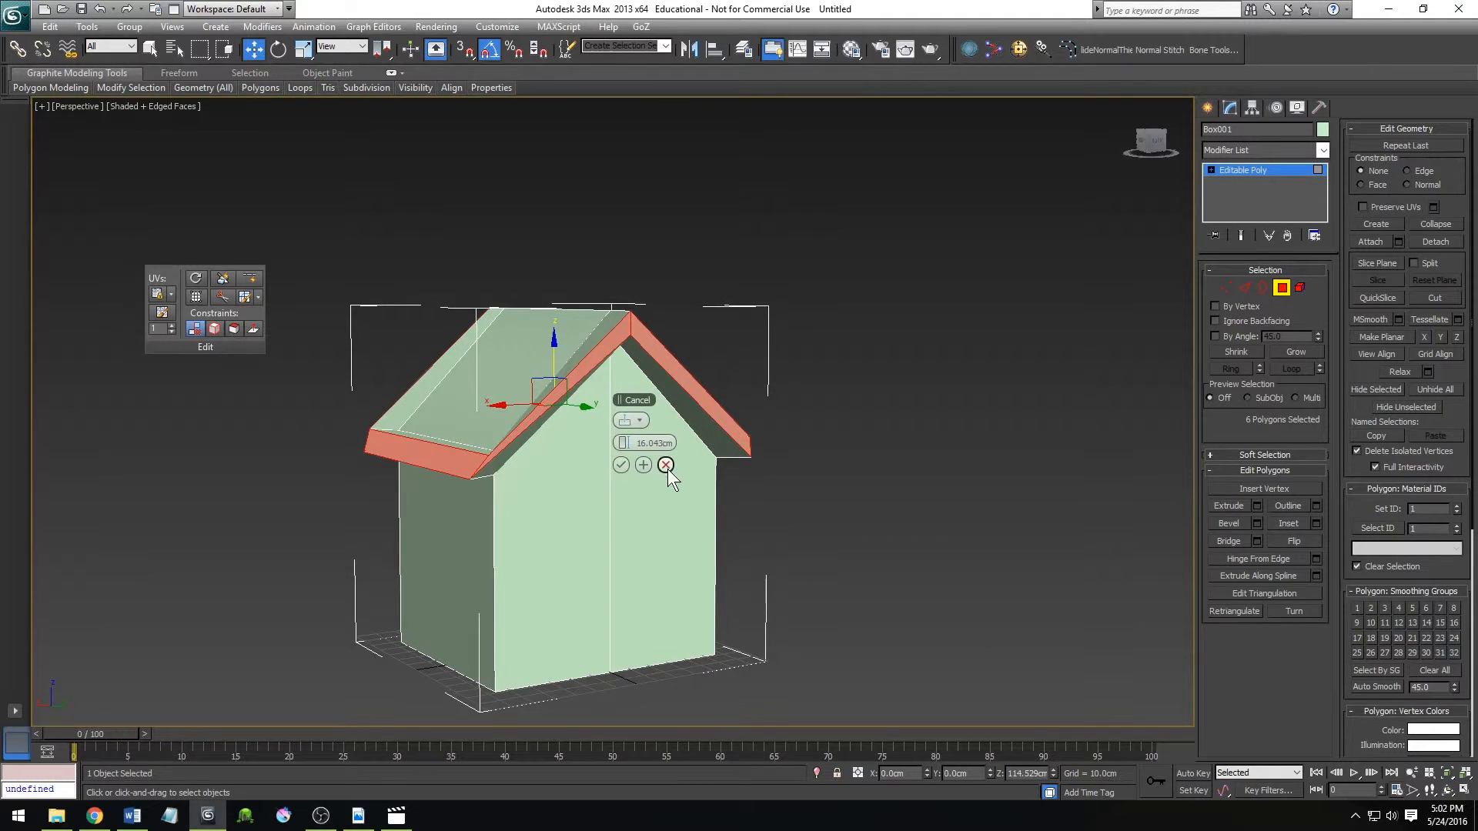
double_click(644, 444)
type("0")
key("Return")
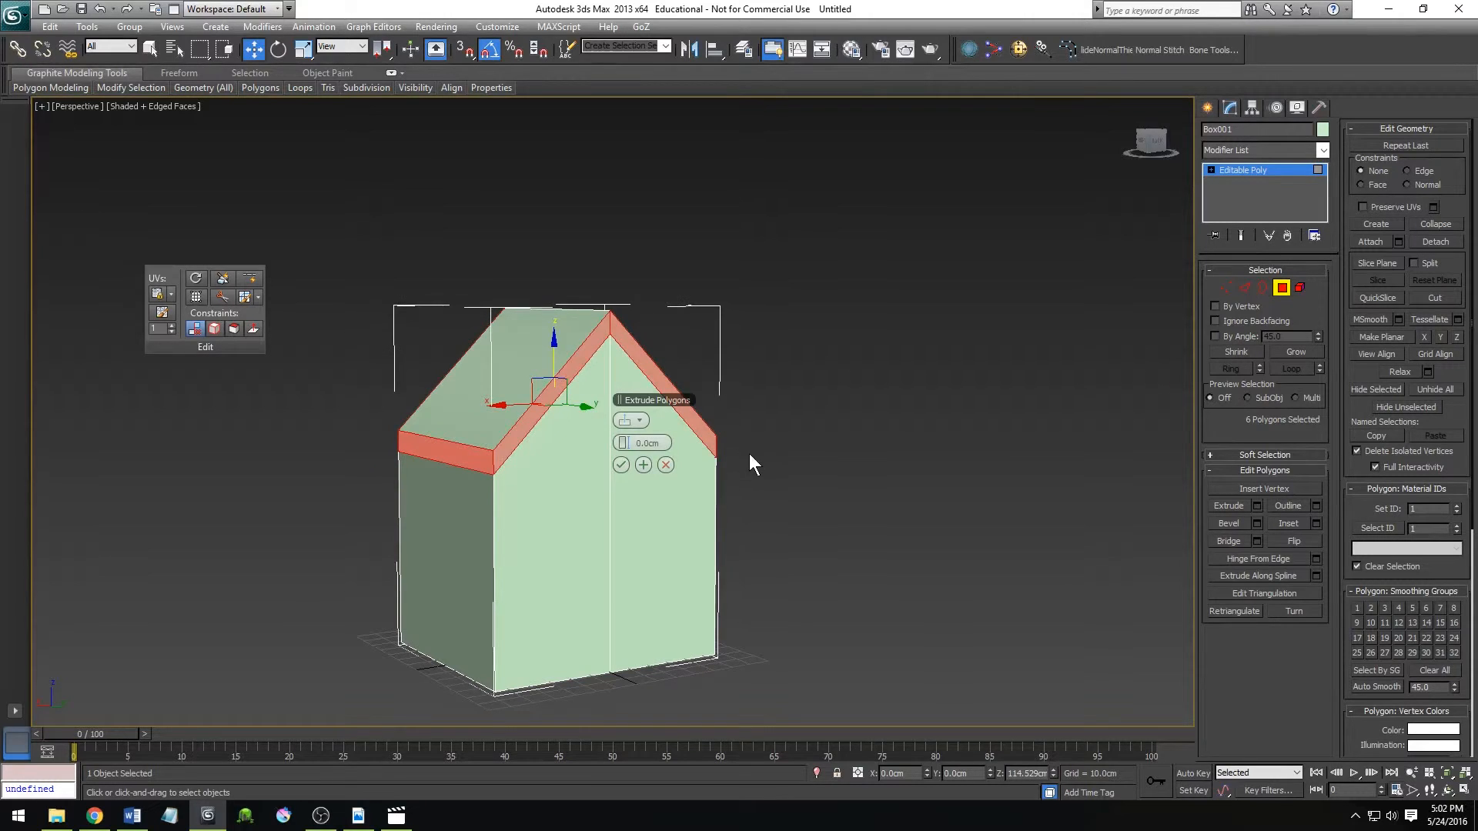
left_click(620, 465)
Scale the extruded rim polygons outward horizontally so the roof overhangs the walls.
middle_click_drag(620, 466, 580, 467, "alt")
key("r")
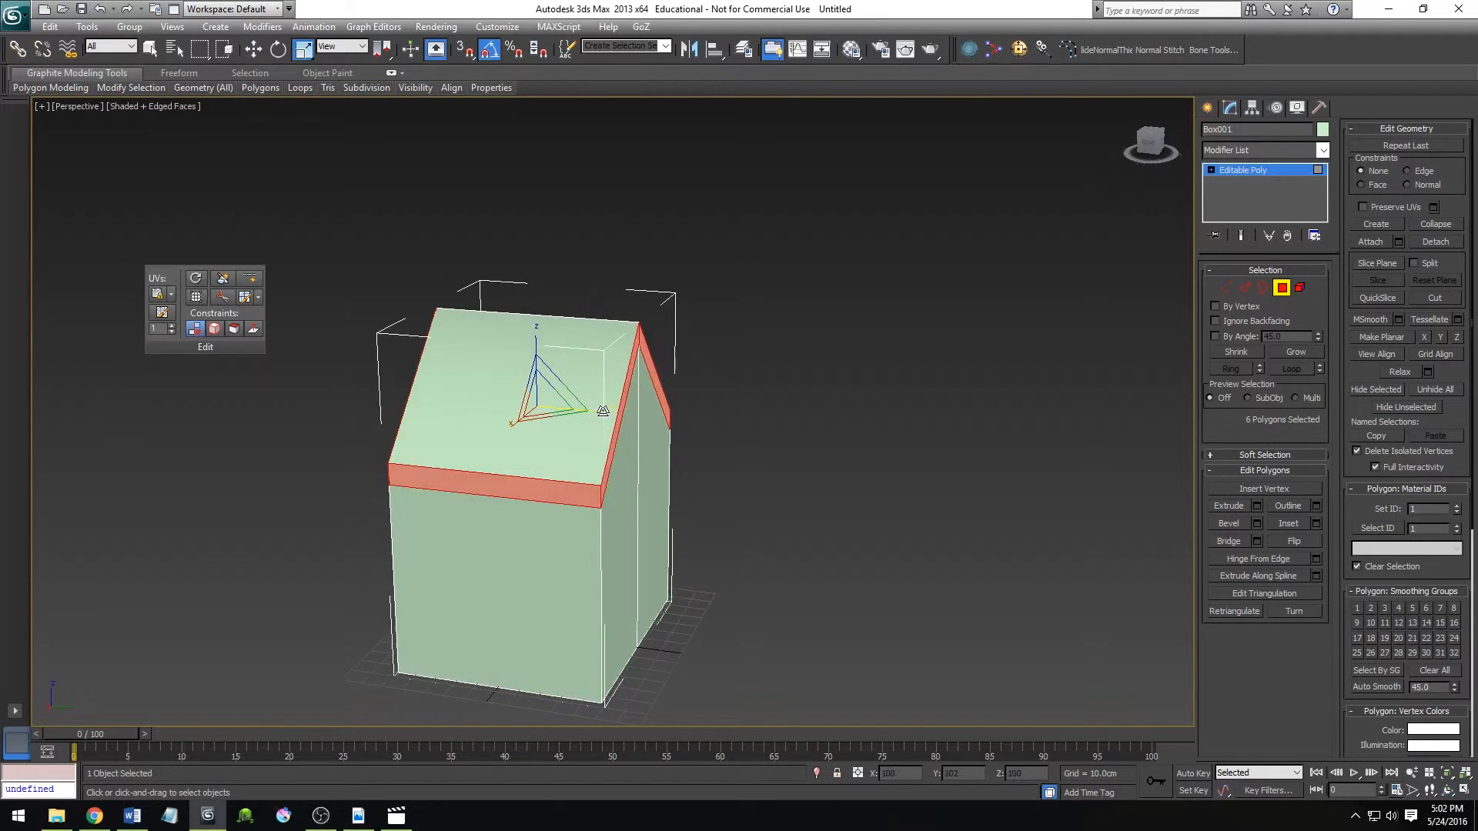
left_click_drag(601, 413, 615, 412)
middle_click_drag(614, 431, 558, 448, "alt")
Select the outer polygons of the two long eaves and, at Vertex level, lower their vertices along Z to about 85 cm.
left_click(454, 477)
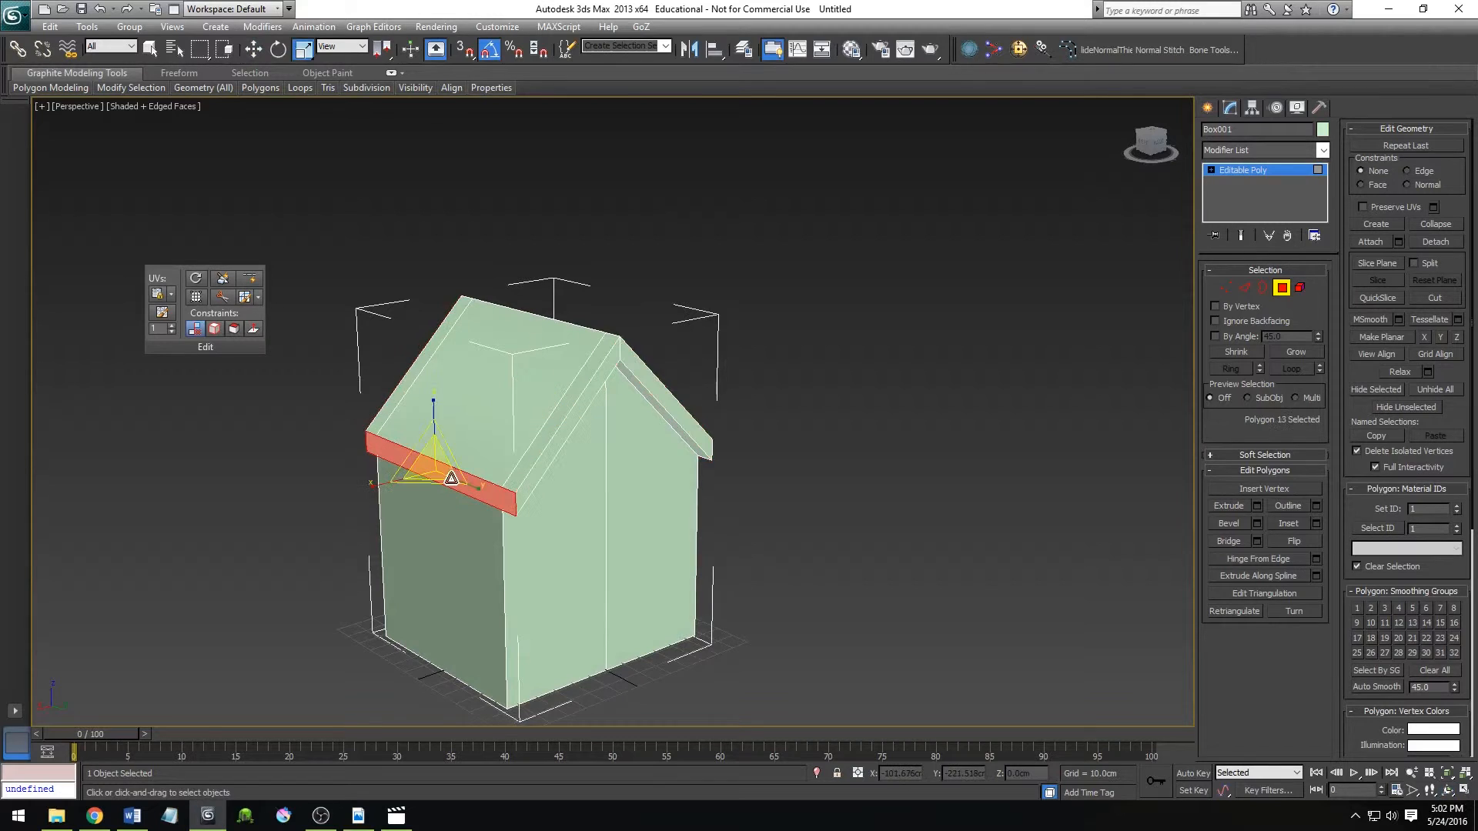
middle_click_drag(719, 467, 589, 441, "alt")
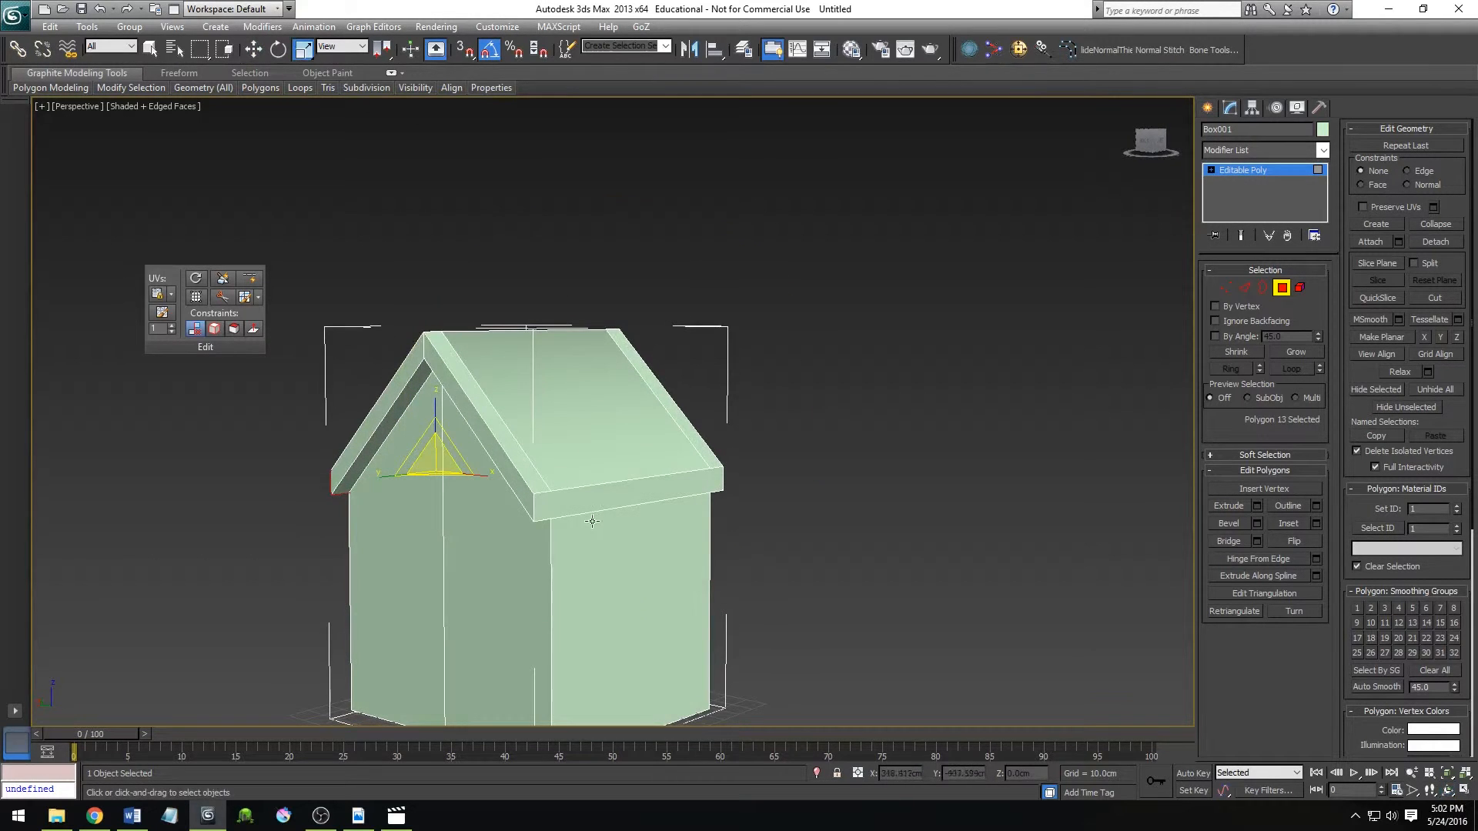
left_click(589, 497, "ctrl")
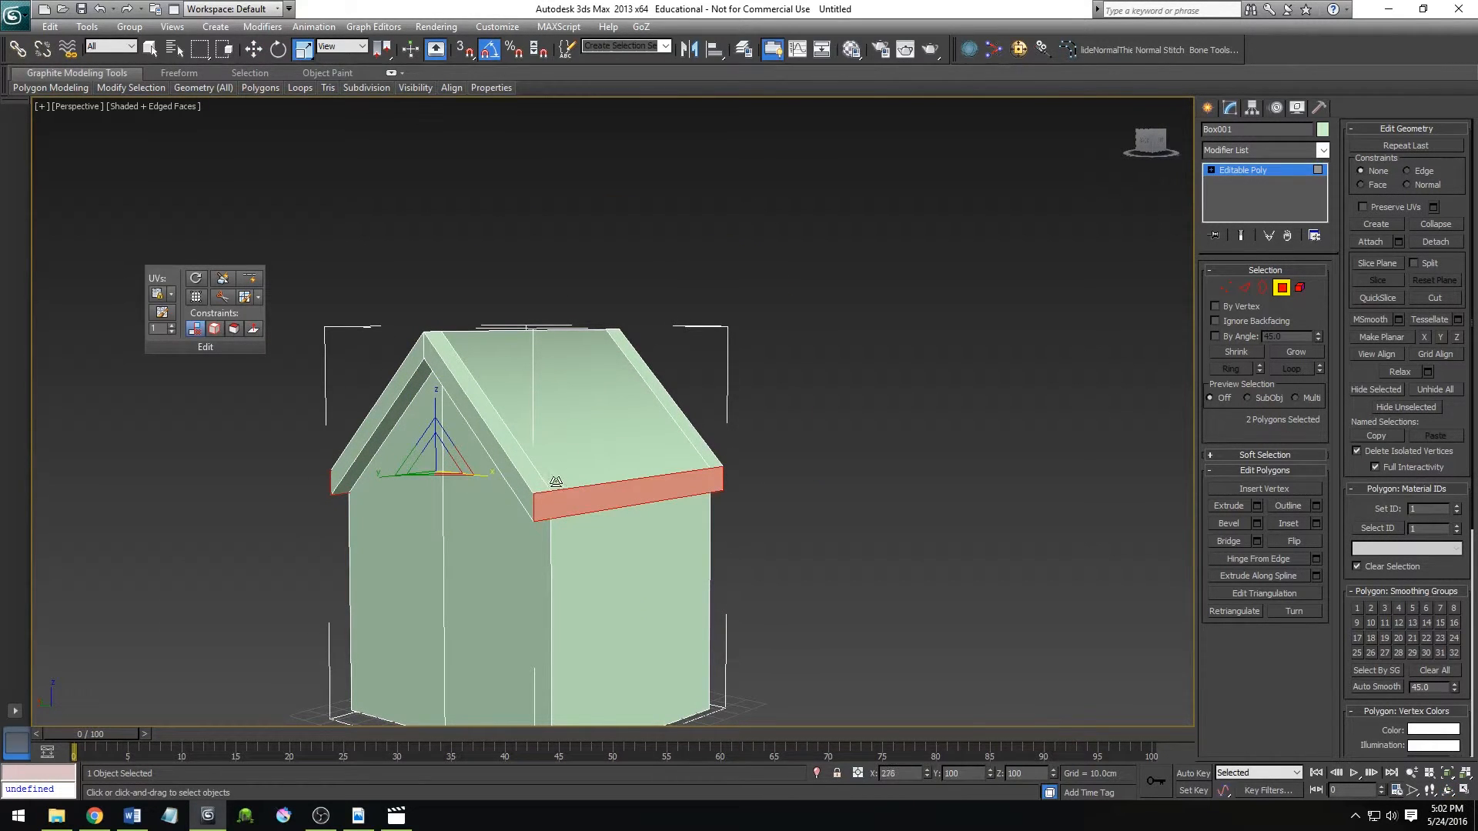
mouse_move(554, 485)
middle_mouse_down("alt")
mouse_move(516, 458)
mouse_move(546, 481)
middle_mouse_up("alt")
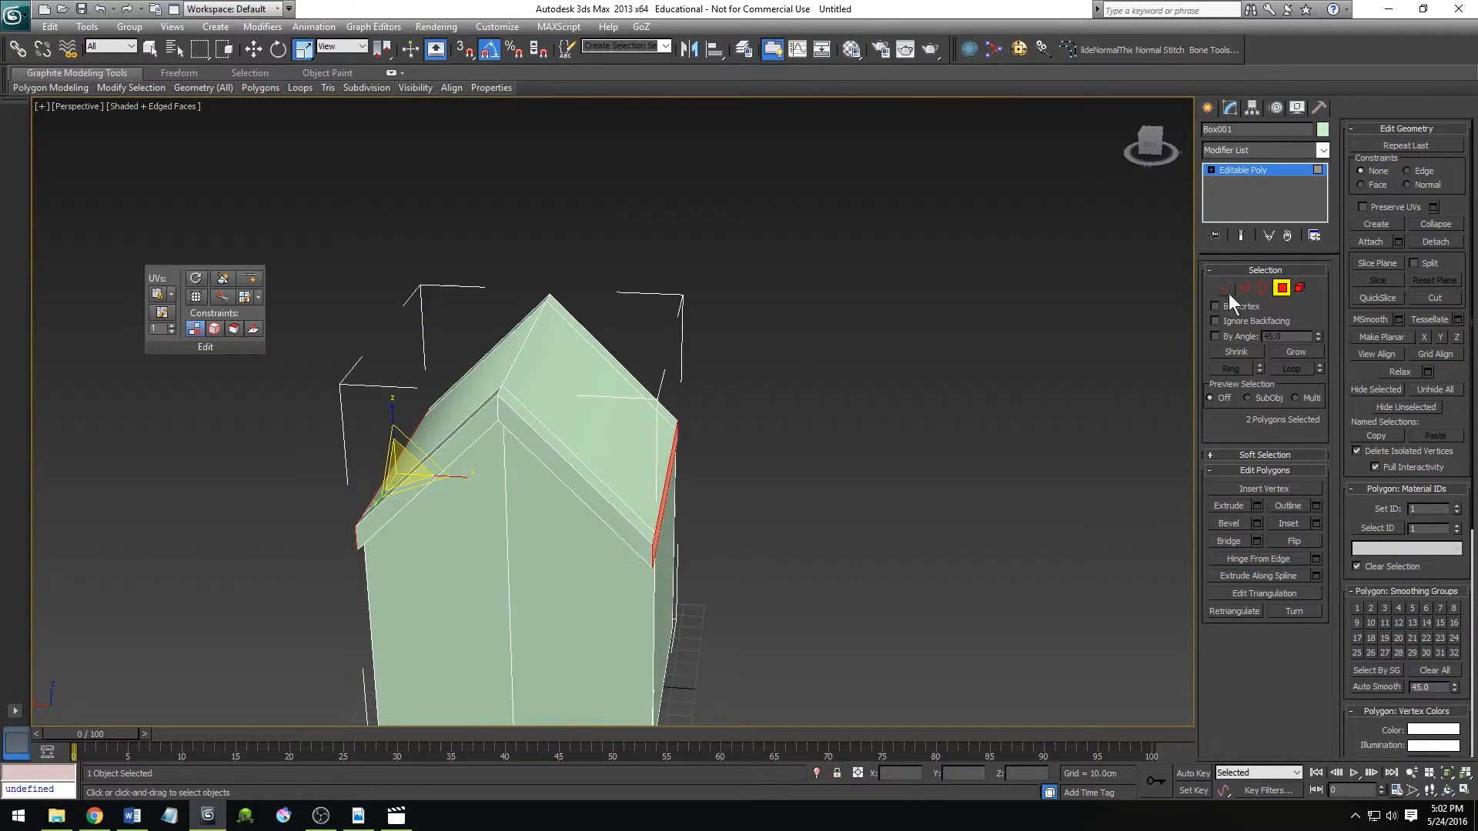
middle_click_drag(780, 542, 625, 544, "alt")
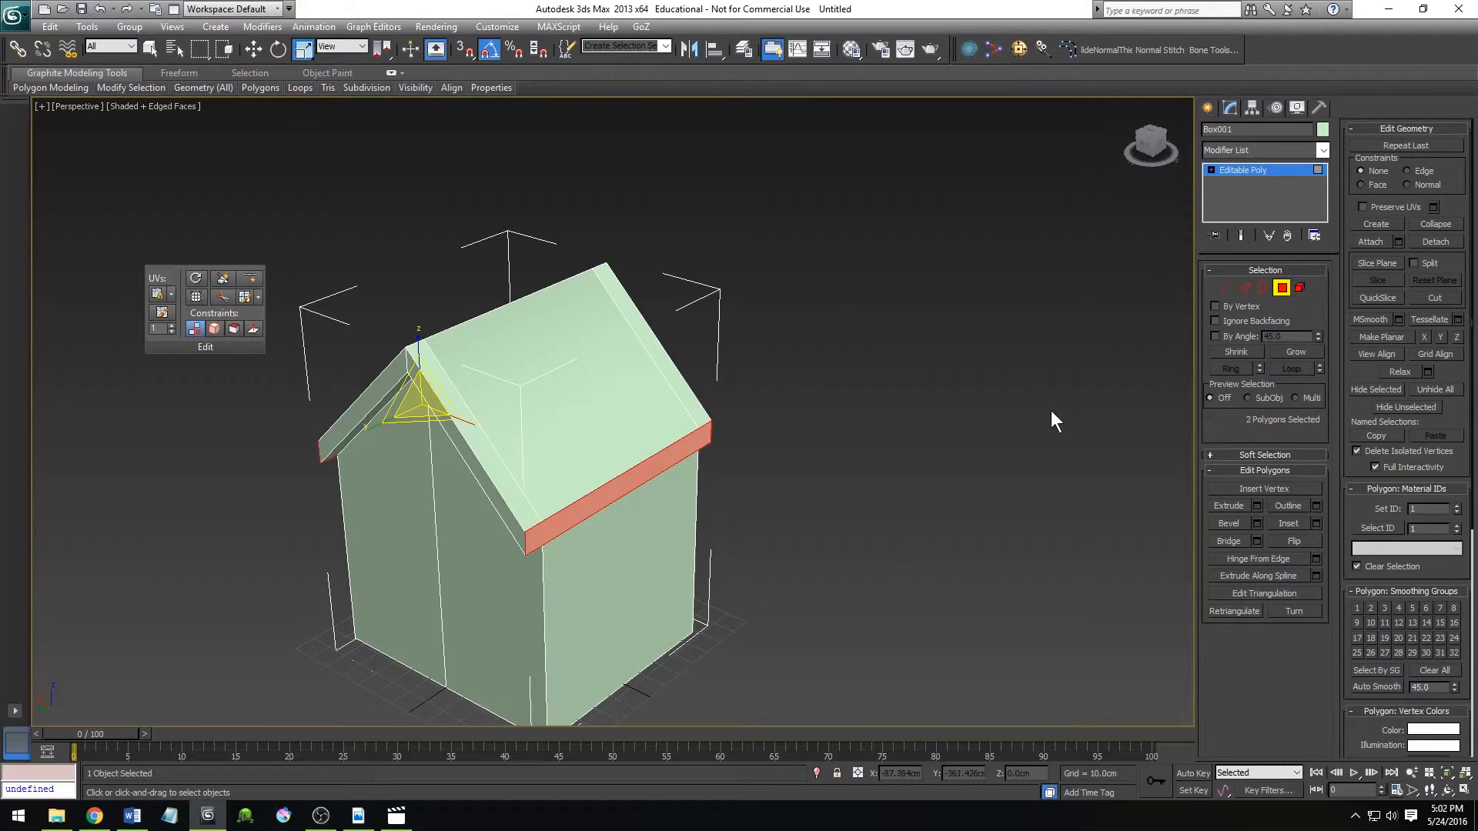
left_click(1226, 288)
left_click_drag(573, 467, 577, 465)
middle_click_drag(579, 462, 639, 416, "alt")
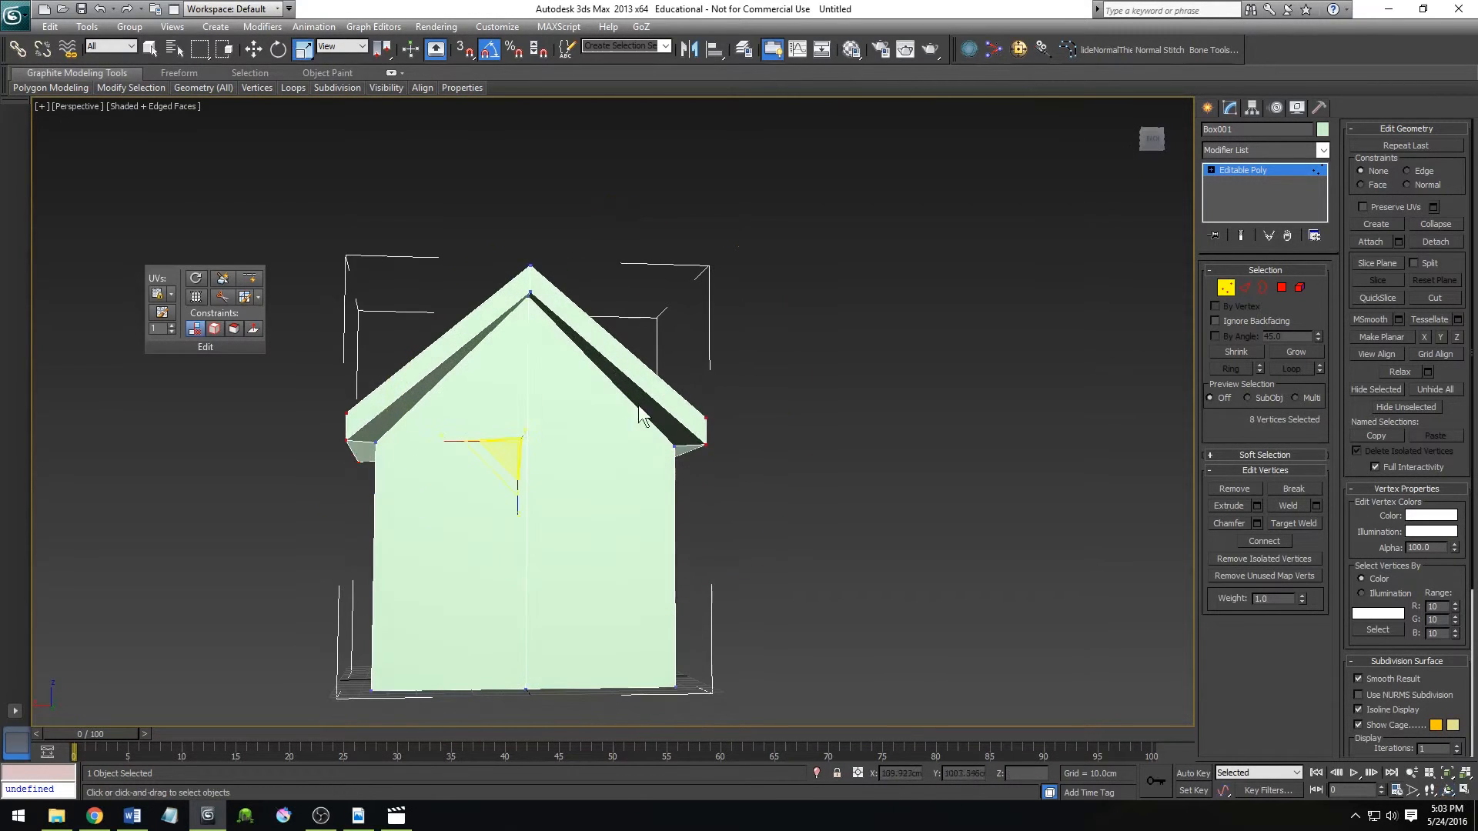
left_click(1153, 146)
key("w")
left_click_drag(533, 381, 528, 408)
middle_click_drag(554, 453, 557, 488, "alt")
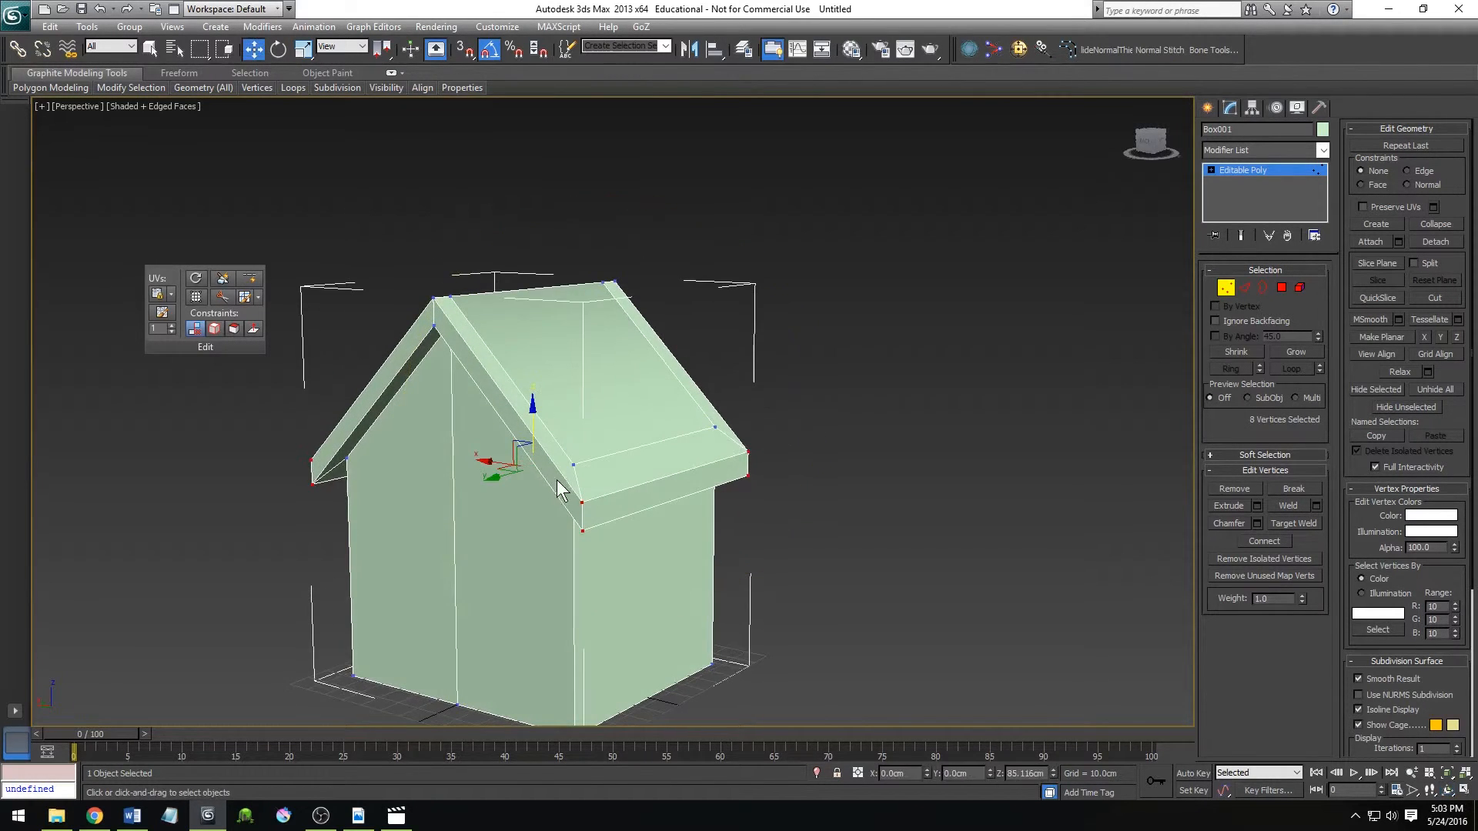
Select the main face and border strips of one roof slope individually to examine how the surface is divided.
key("4")
left_click(587, 323)
left_click(523, 400)
left_click(618, 478)
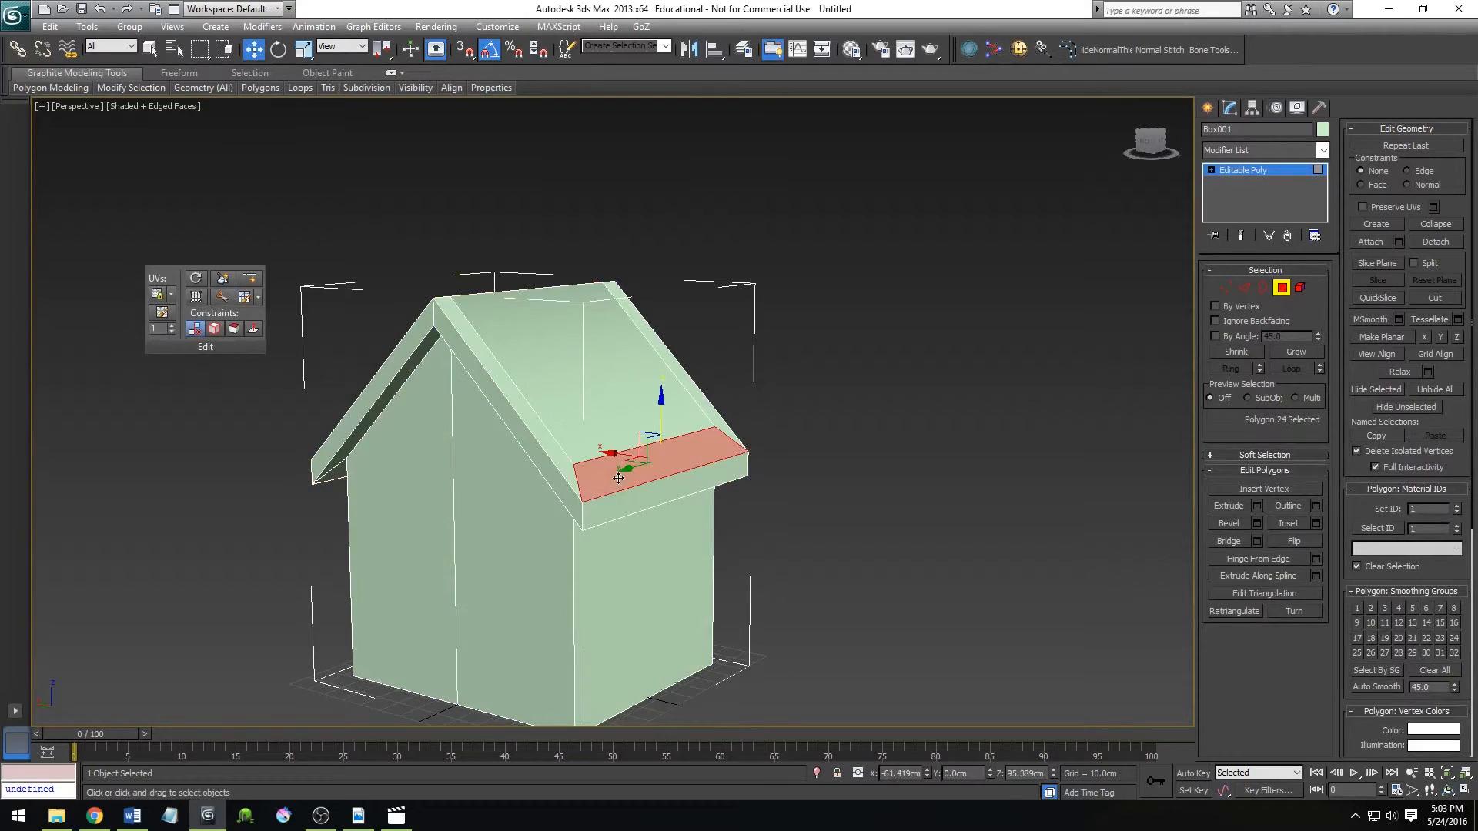
left_click(698, 418)
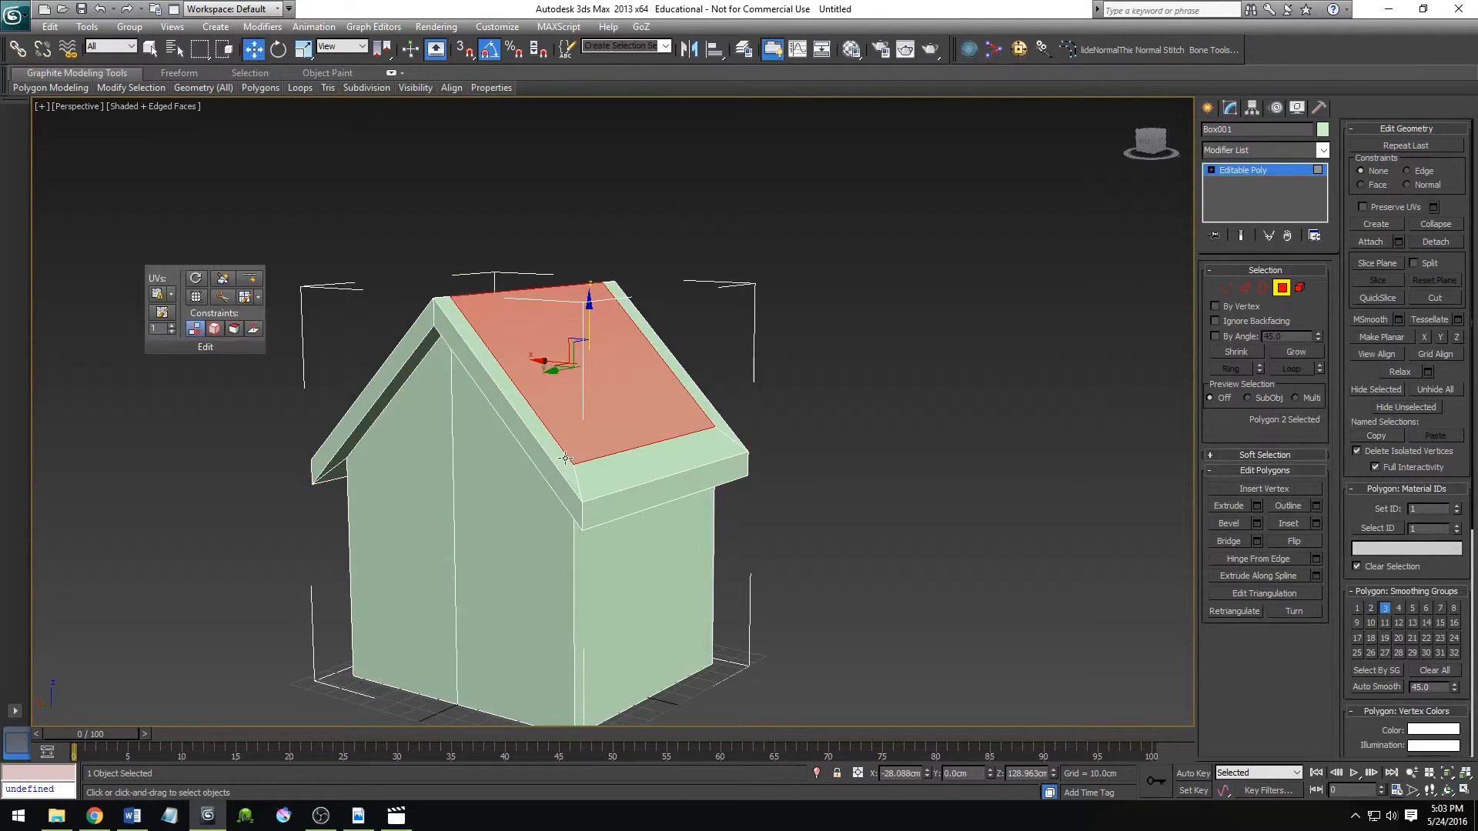
At Edge level, select the ten inner border and corner edges on both roof slopes and remove them.
key("2")
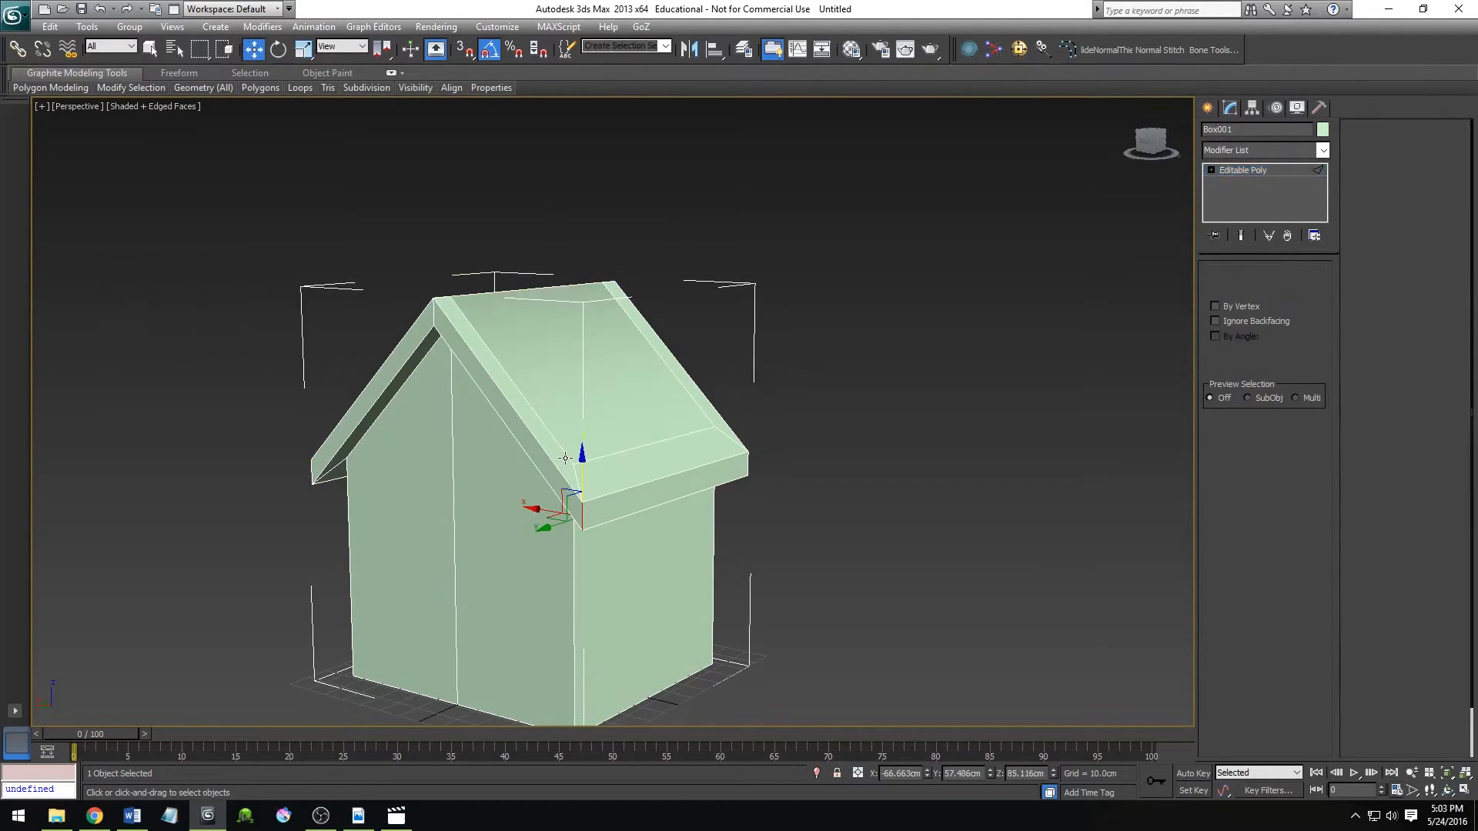
left_click(565, 457)
left_click(592, 460, "ctrl")
left_click(712, 426, "ctrl")
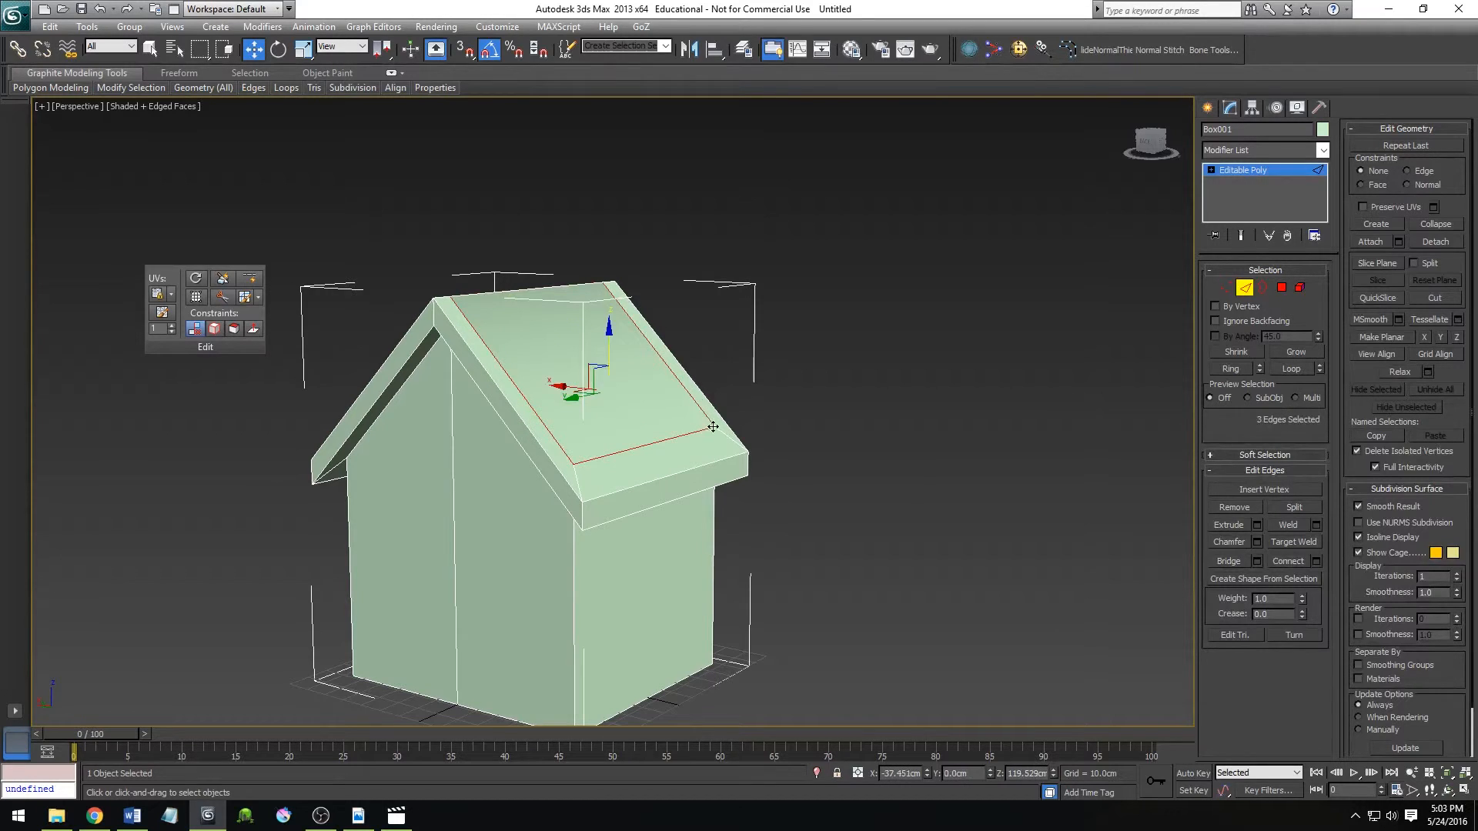
left_click(724, 437, "ctrl")
left_click(575, 477, "ctrl")
middle_click_drag(569, 515, 667, 518, "alt")
left_click(667, 518, "ctrl")
left_click(649, 610, "ctrl")
left_click(620, 593, "ctrl")
left_click(370, 545, "ctrl")
left_click(386, 522, "ctrl")
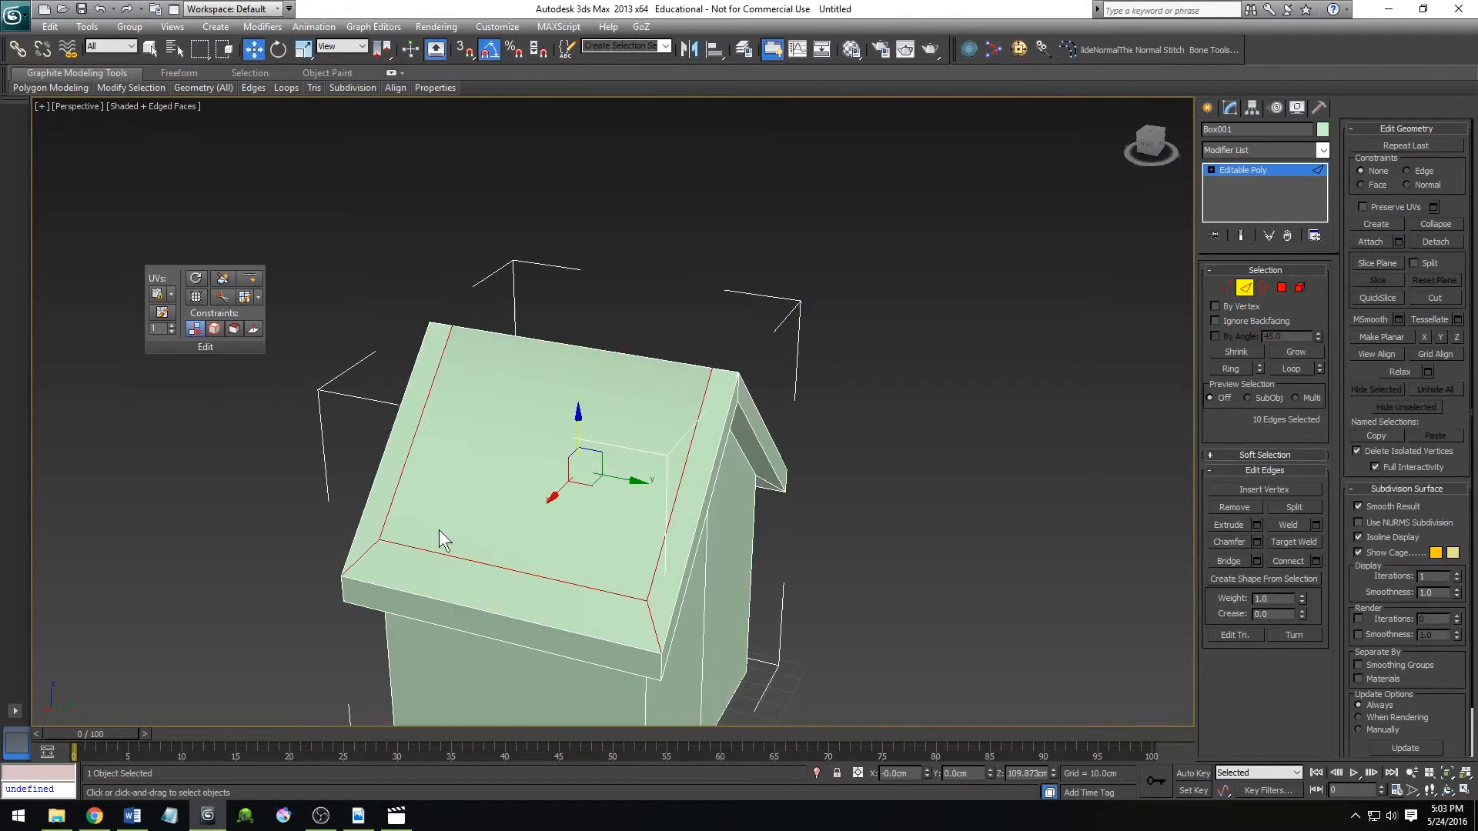
key("BackSpace")
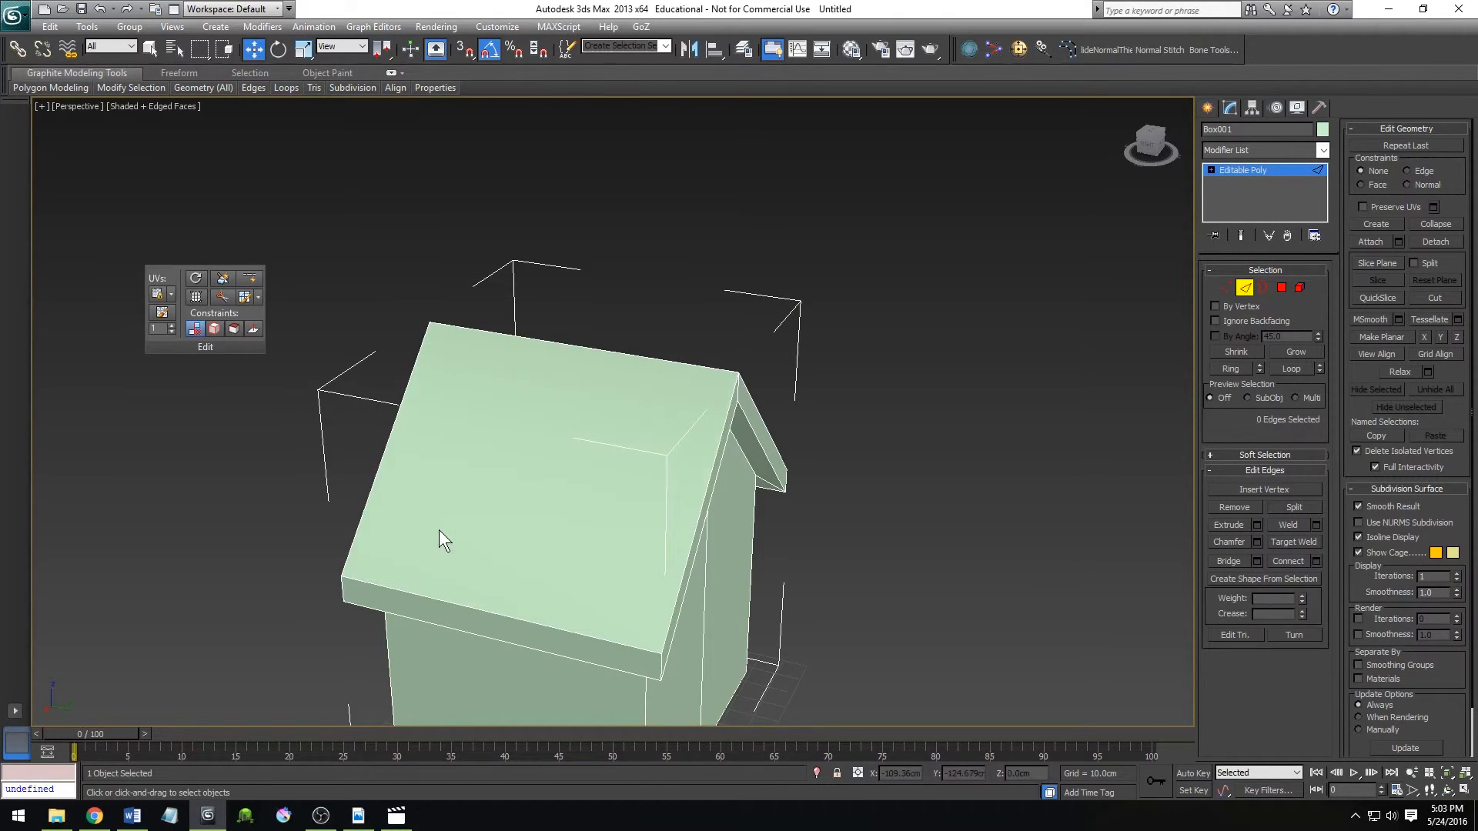
At Polygon level, select the single large face of one roof slope to examine it.
scroll(492, 546, "down", 5)
middle_click_drag(540, 568, 621, 598, "alt")
key("w")
mouse_move(579, 494)
middle_mouse_down("alt")
mouse_move(561, 465)
mouse_move(571, 508)
middle_mouse_up("alt")
key("4")
left_click(637, 403)
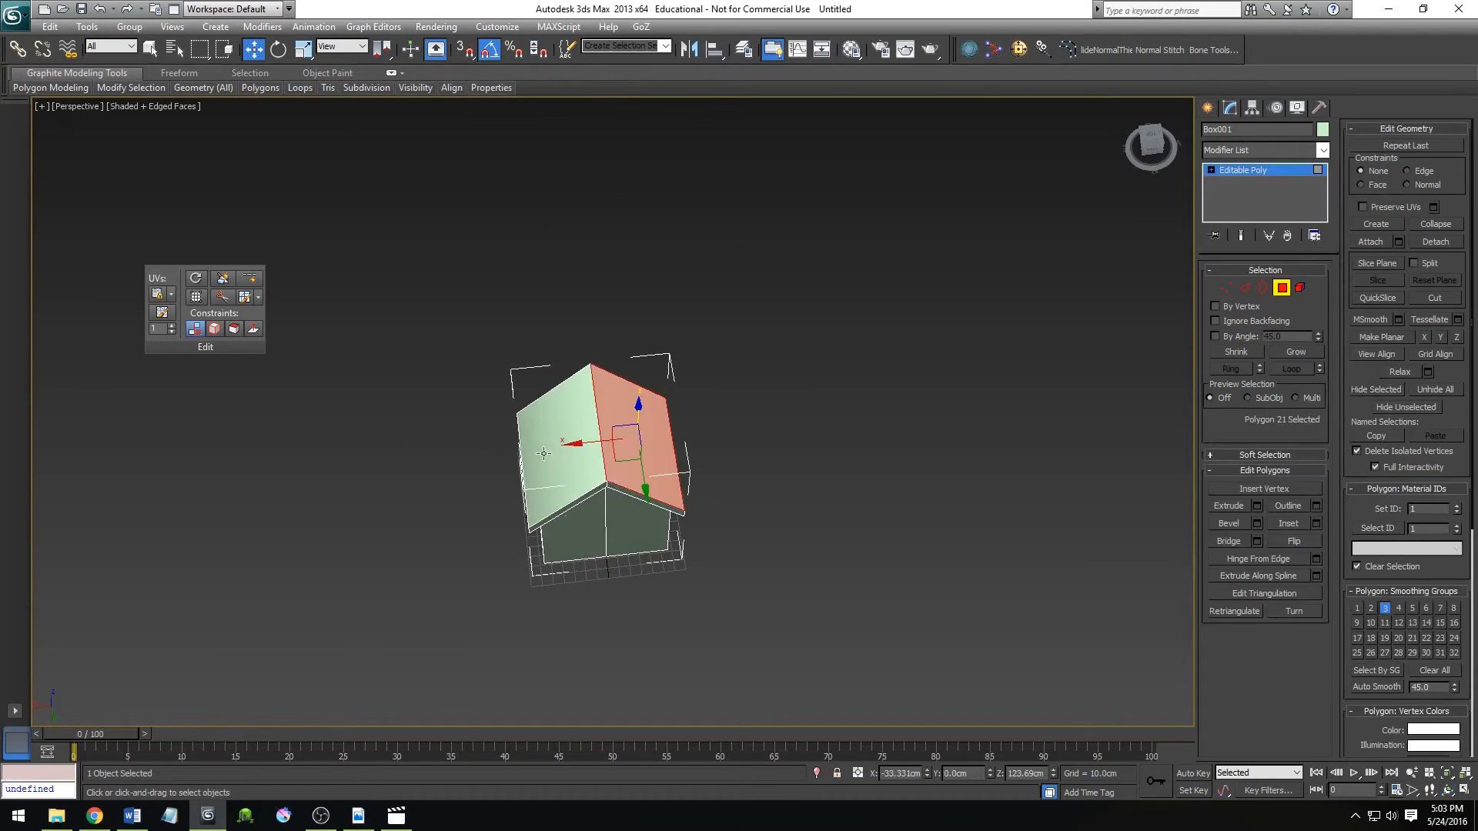
Select the large face of the opposite roof slope, apply the Hard Selected smoothing option to it and clear the selection.
left_click(561, 413)
middle_click_drag(561, 412, 668, 332, "alt")
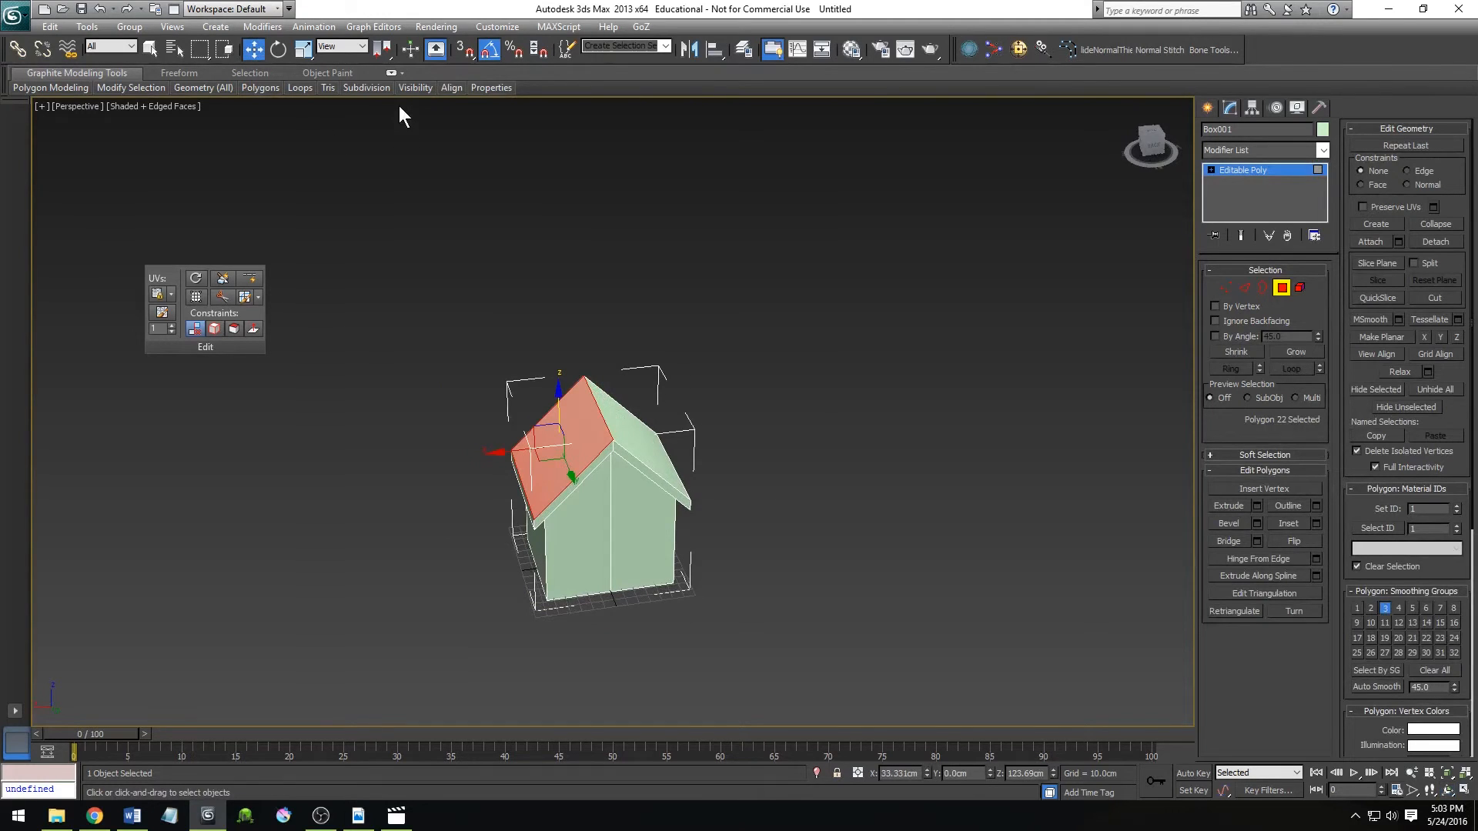
mouse_move(347, 88)
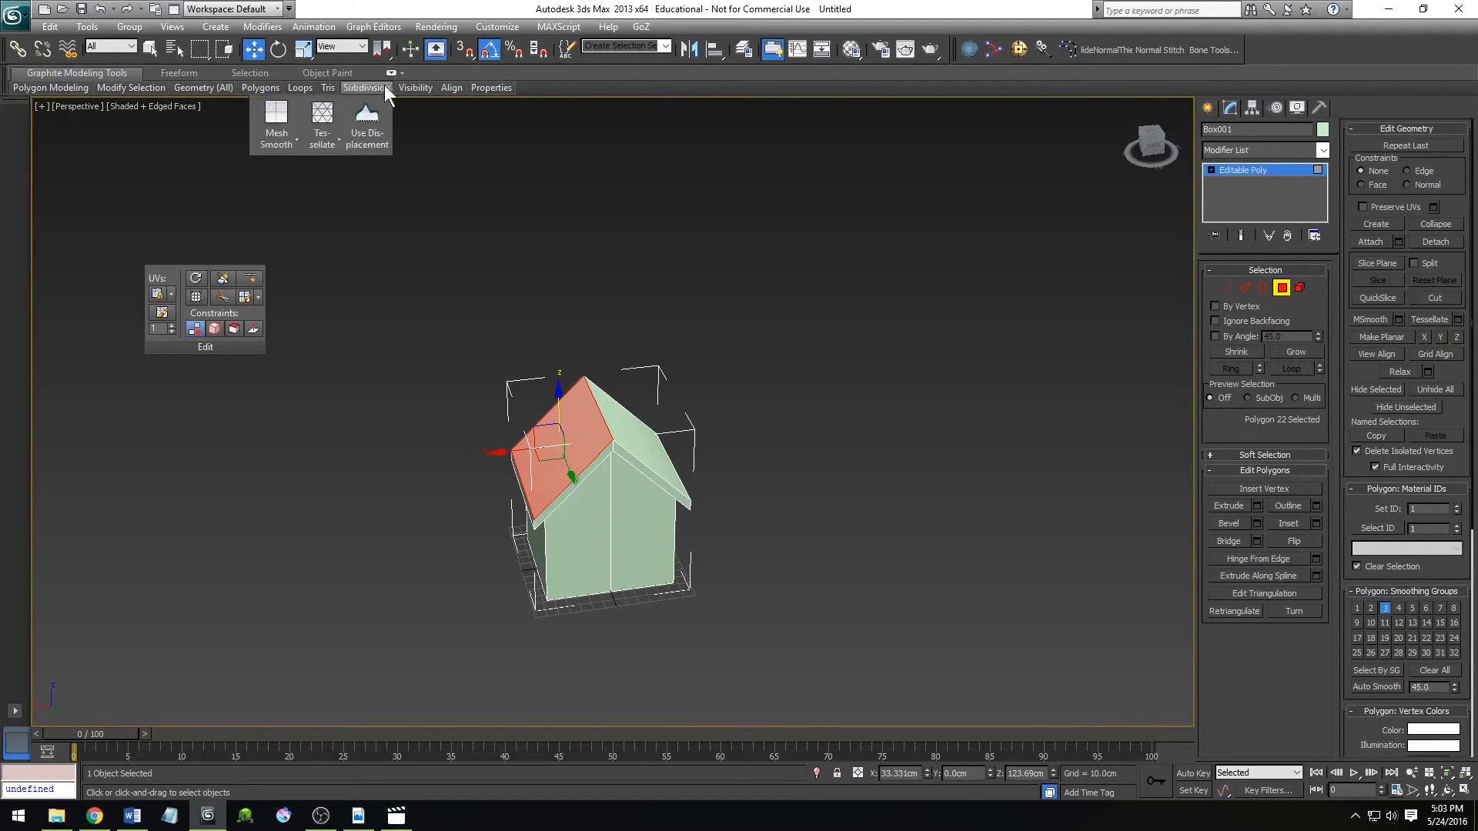
mouse_move(127, 87)
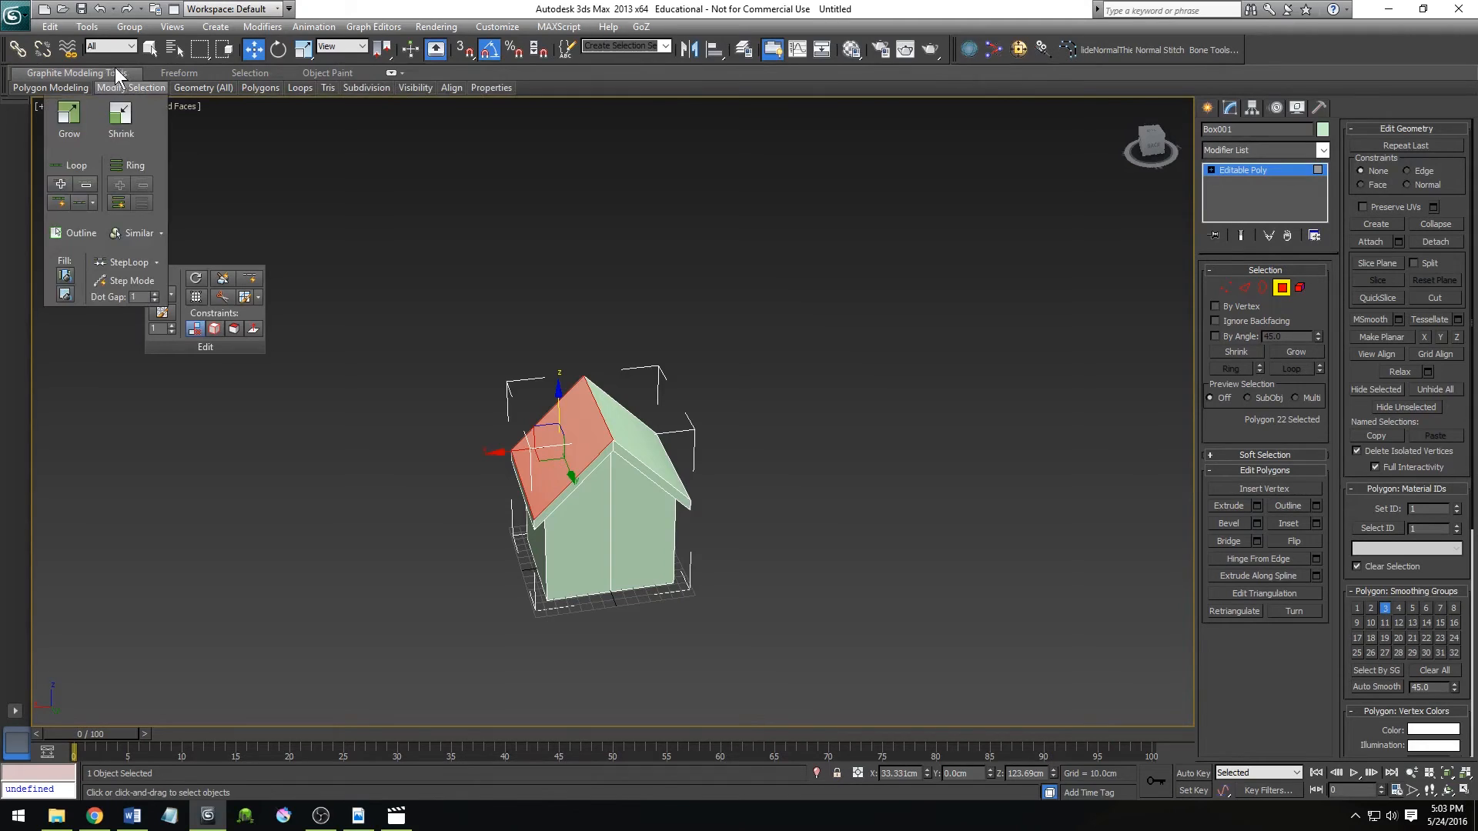
mouse_move(491, 87)
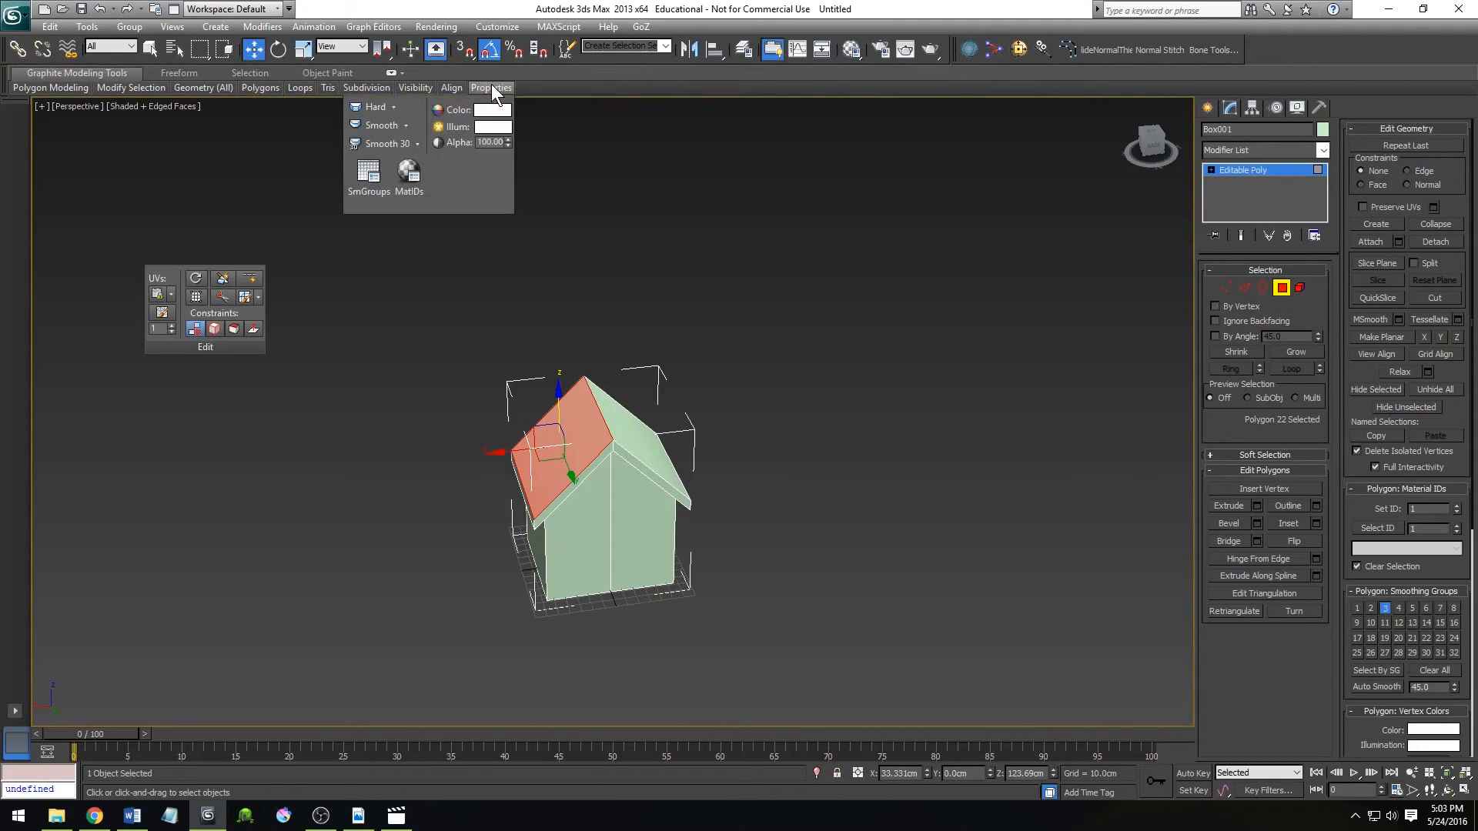
left_click(394, 106)
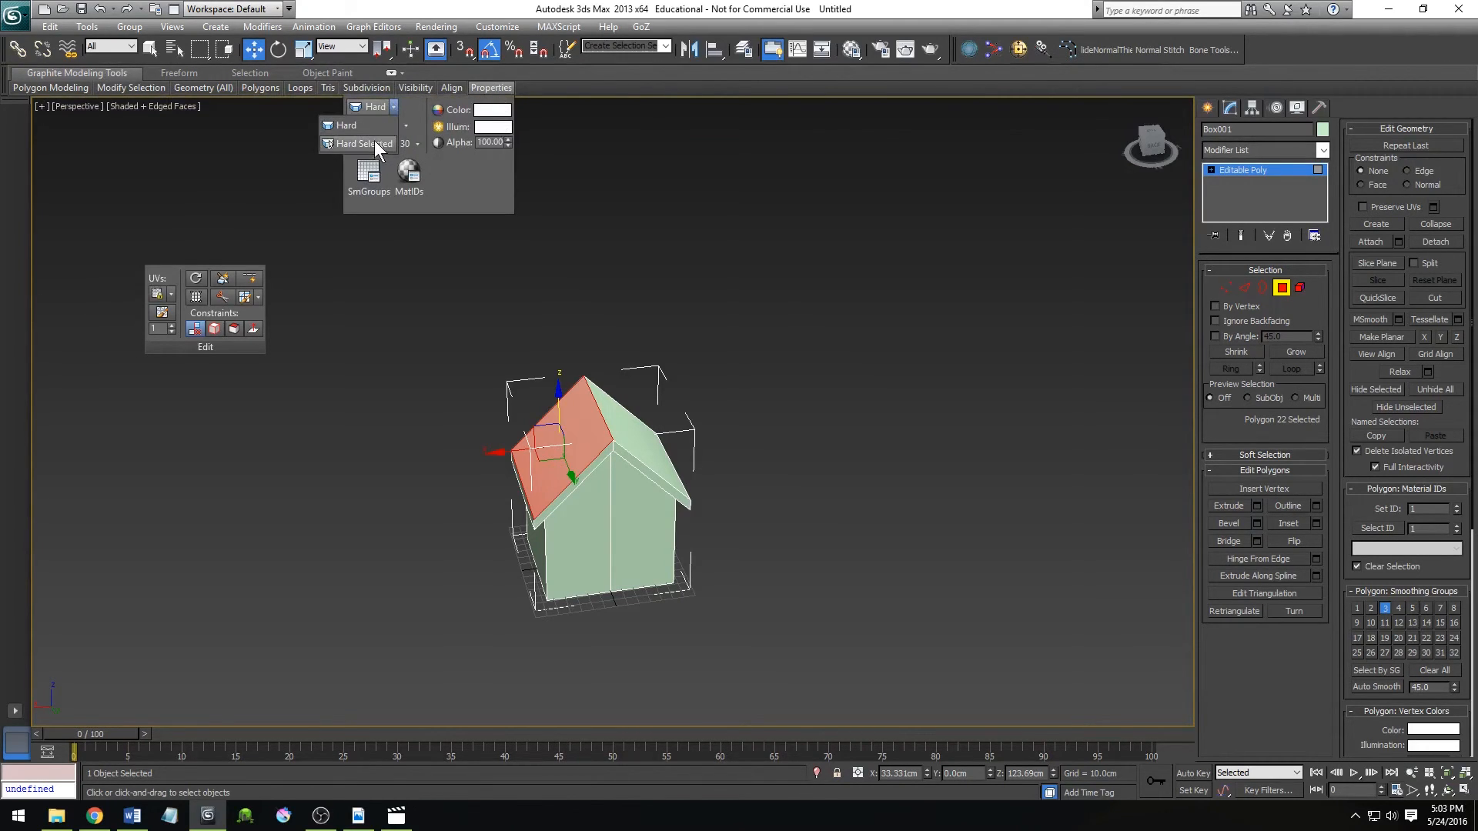
left_click(395, 103)
left_click(396, 104)
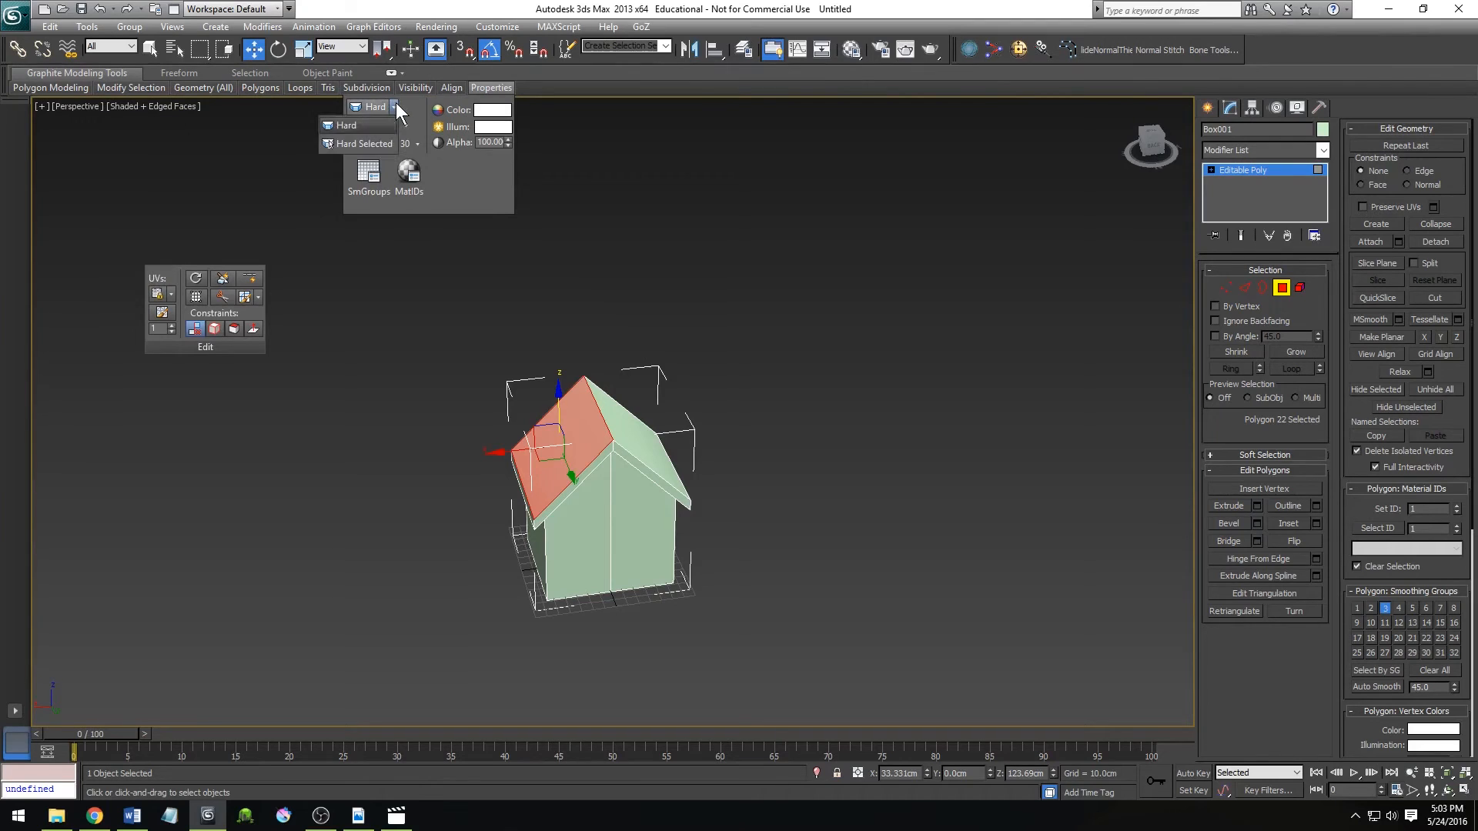
left_click(384, 144)
left_click(762, 379)
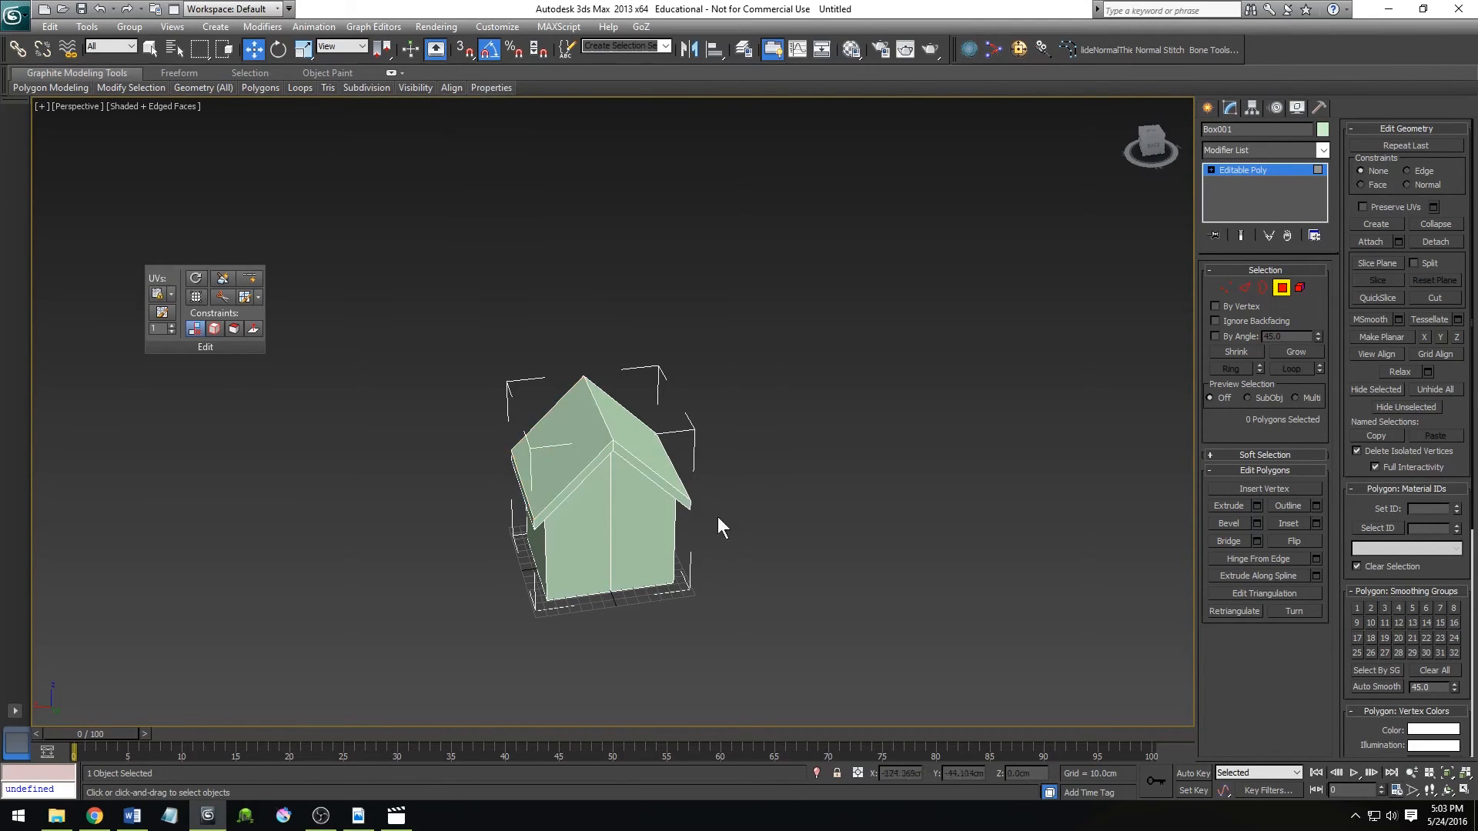
scroll(580, 523, "up", 4)
scroll(667, 415, "down", 5)
middle_click_drag(646, 459, 699, 451, "alt")
scroll(894, 533, "down", 5)
scroll(834, 524, "up", 5)
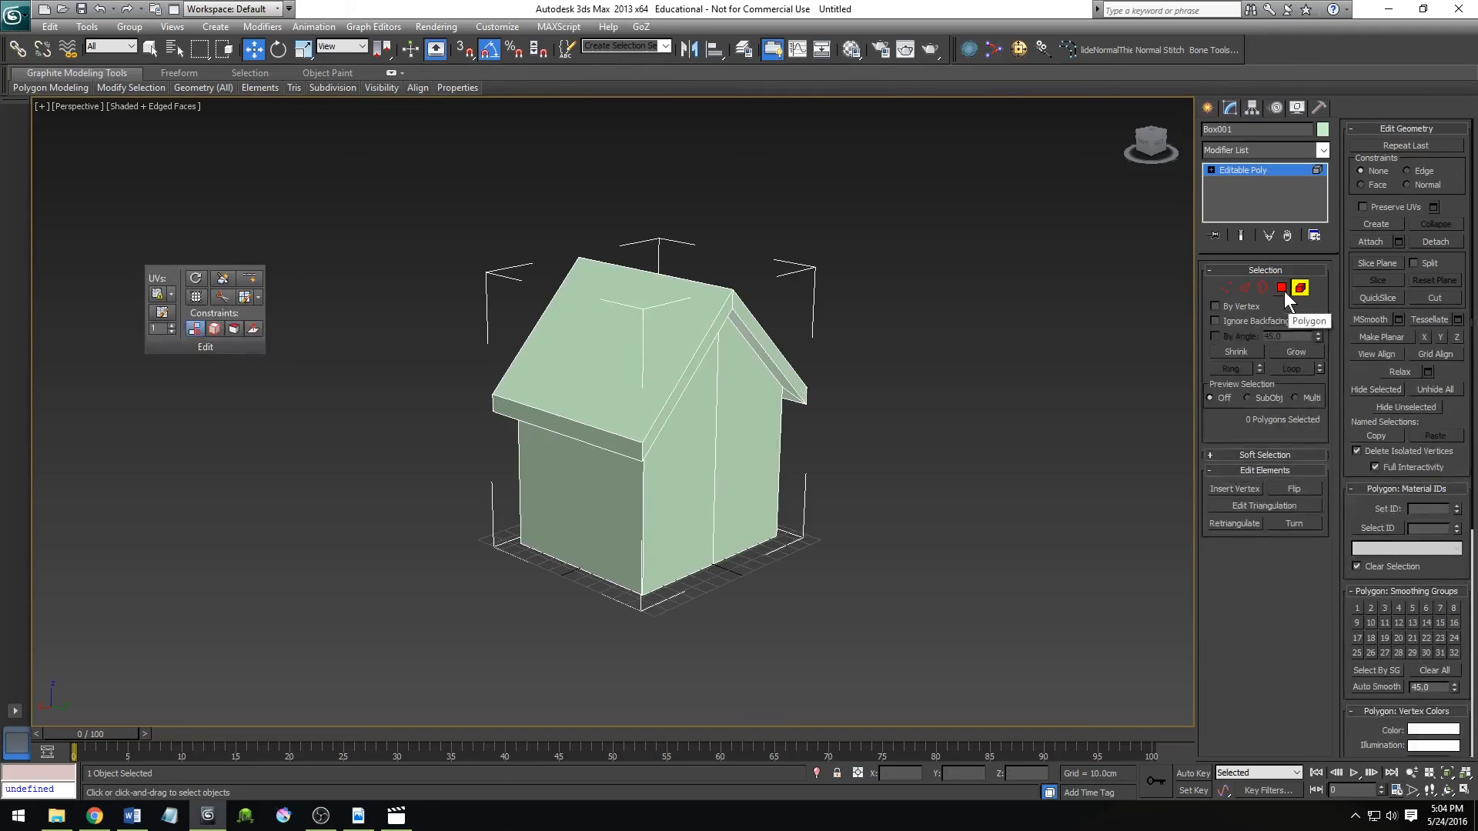